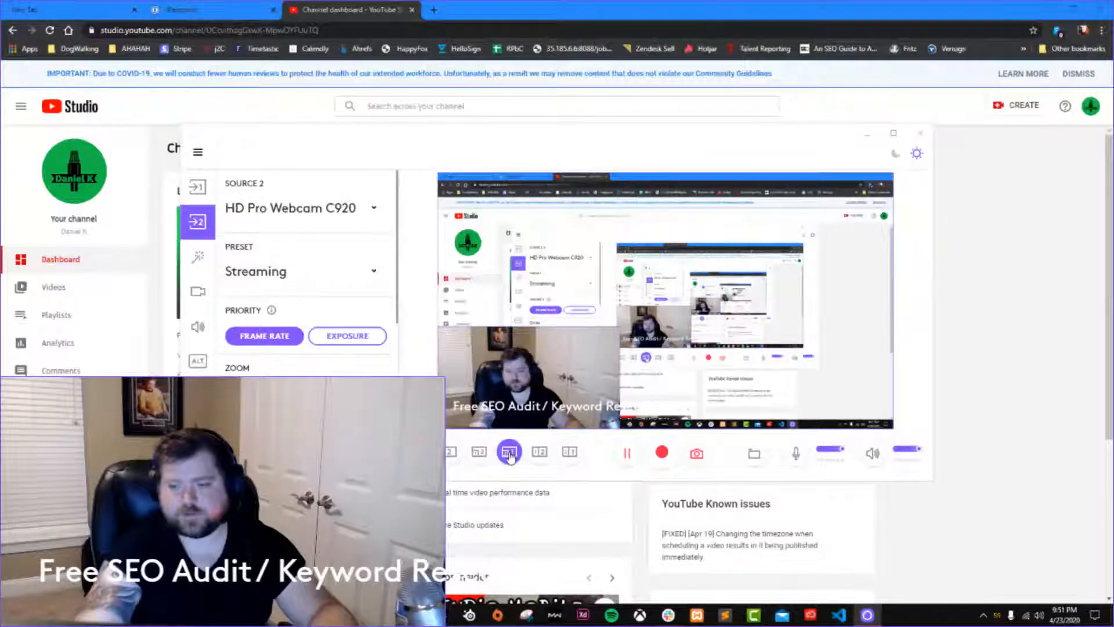
# Shrink the webcam overlay in the lower-right corner of the captured scene and try to open the recordings folder.
pyautogui.moveTo(532, 380); pyautogui.dragTo(806, 378)
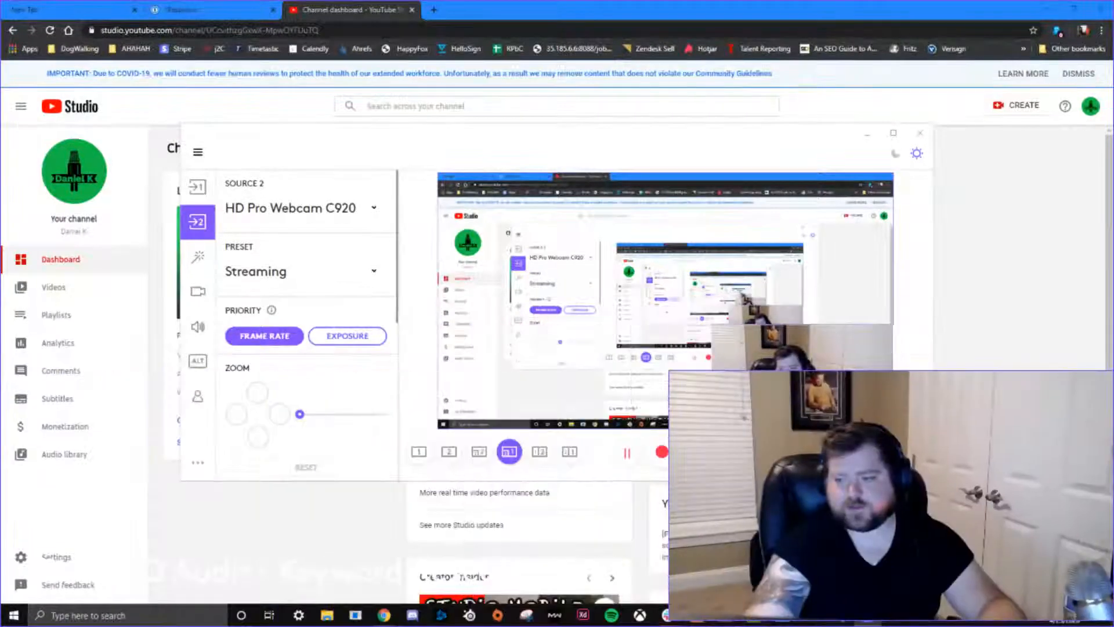
pyautogui.moveTo(714, 326); pyautogui.dragTo(790, 378)
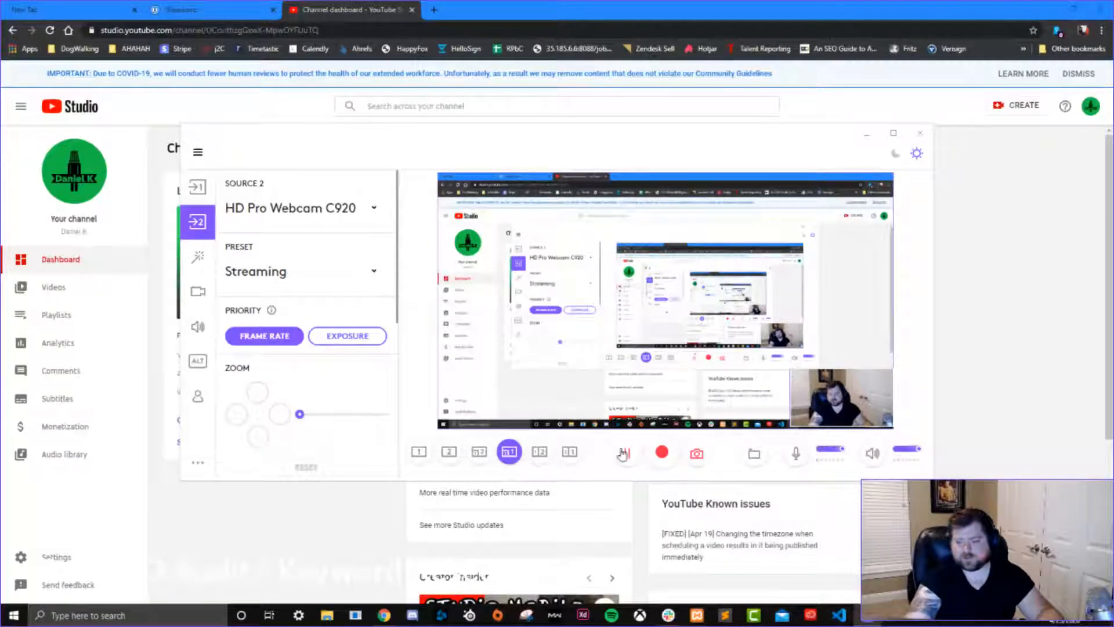
pyautogui.click(761, 462)
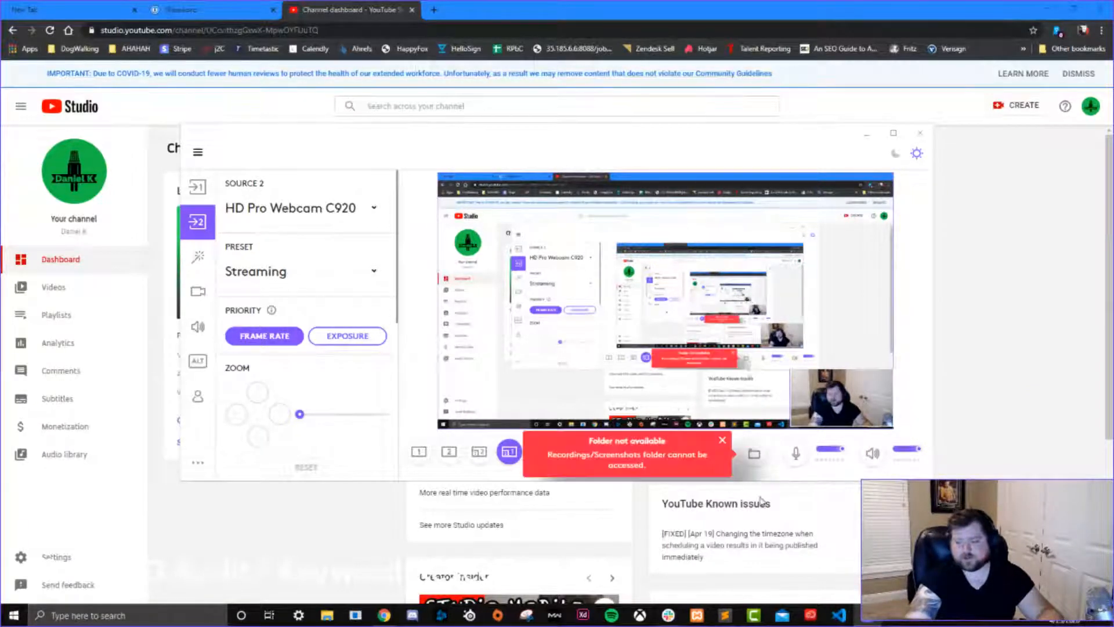
pyautogui.click(722, 443)
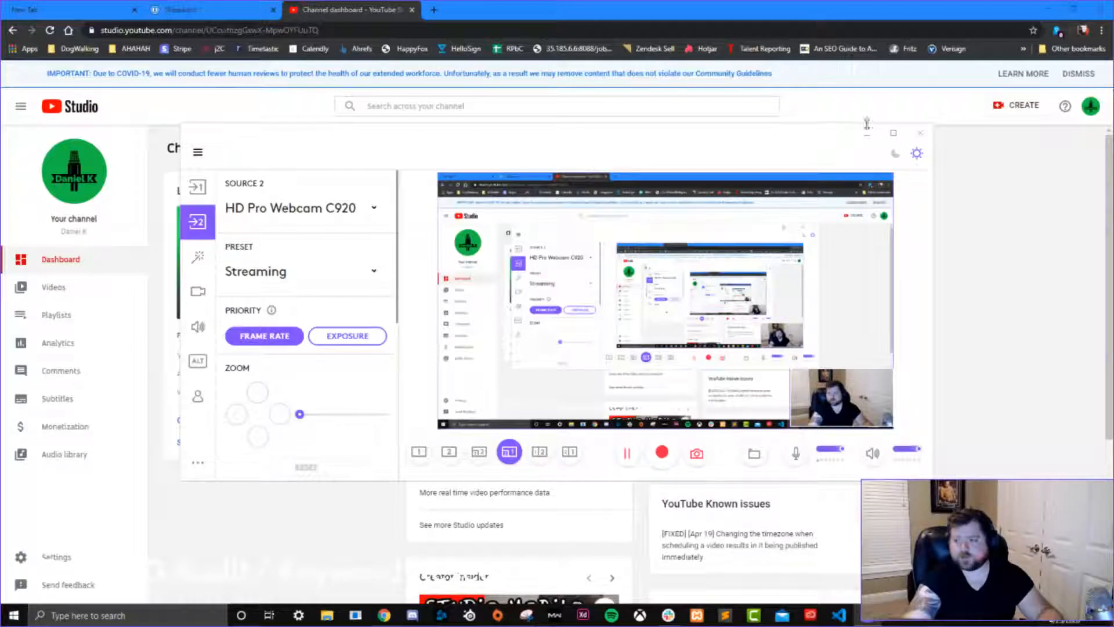
# Switch the capture program to its dark theme and minimize its window.
pyautogui.click(895, 153)
pyautogui.click(866, 133)
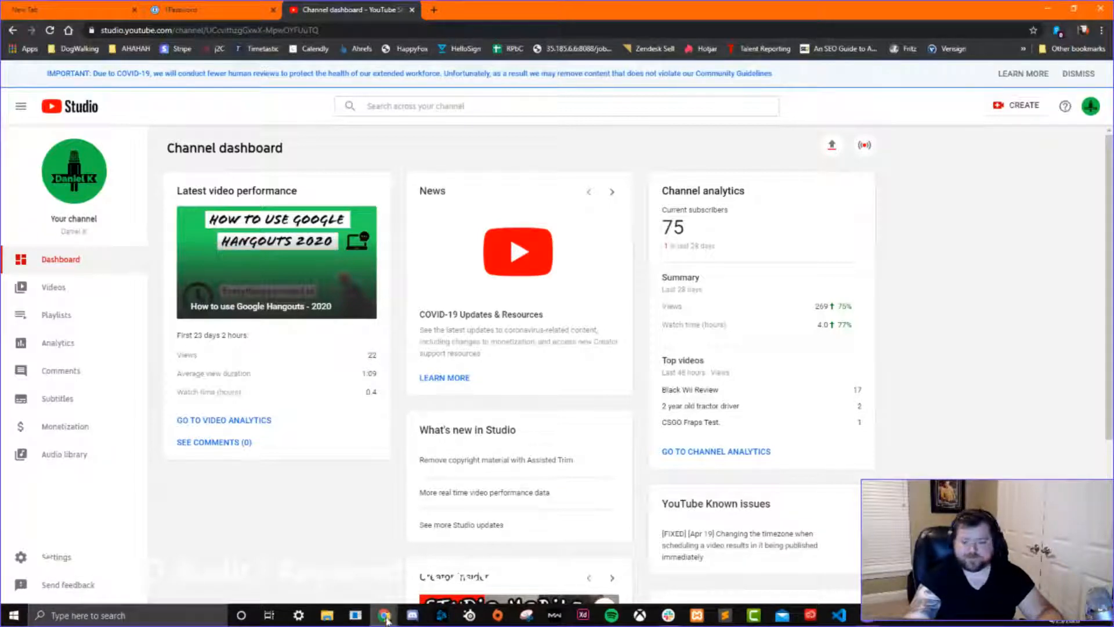
# Move the live streaming dashboard window off this display and leave only the New Tab page in the remaining browser window.
pyautogui.moveTo(386, 616)
pyautogui.click(436, 519)
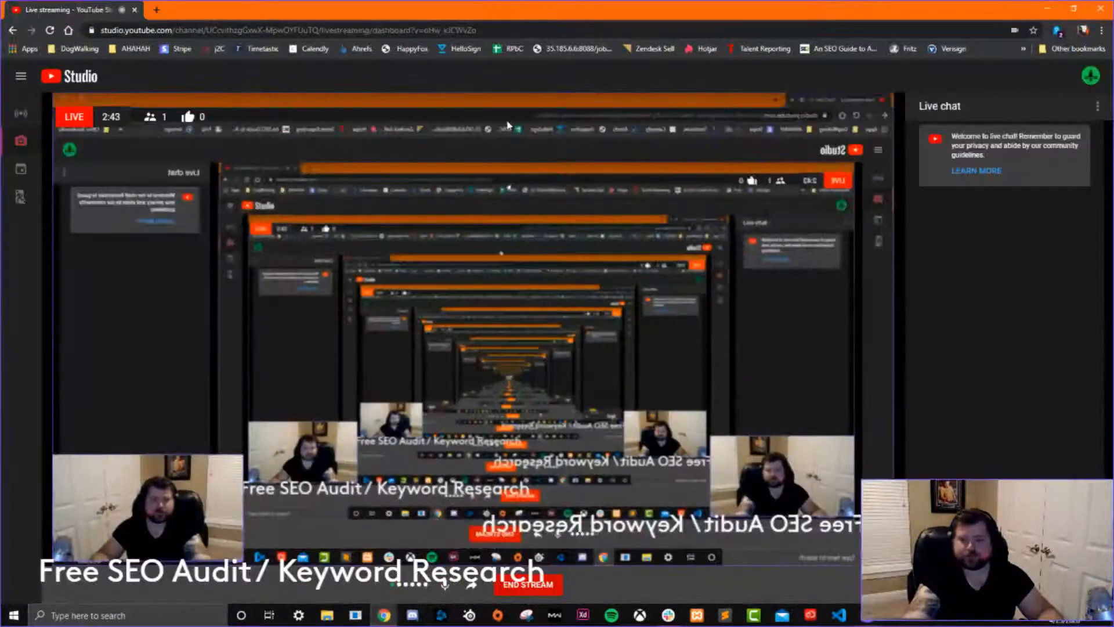
pyautogui.moveTo(423, 11); pyautogui.dragTo(0, 69)
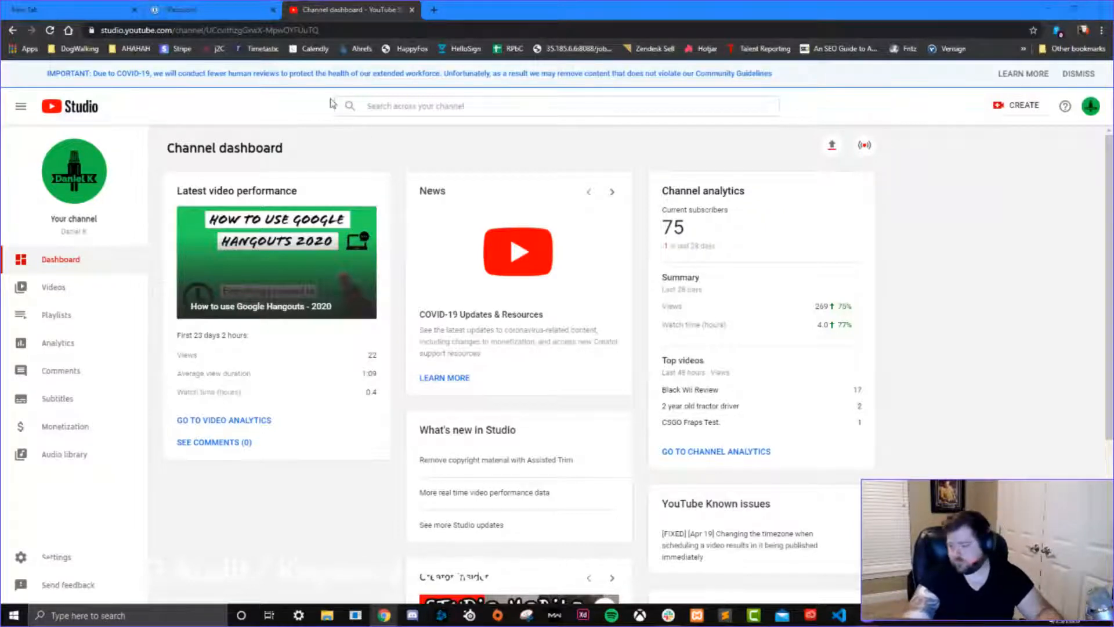
pyautogui.click(119, 13)
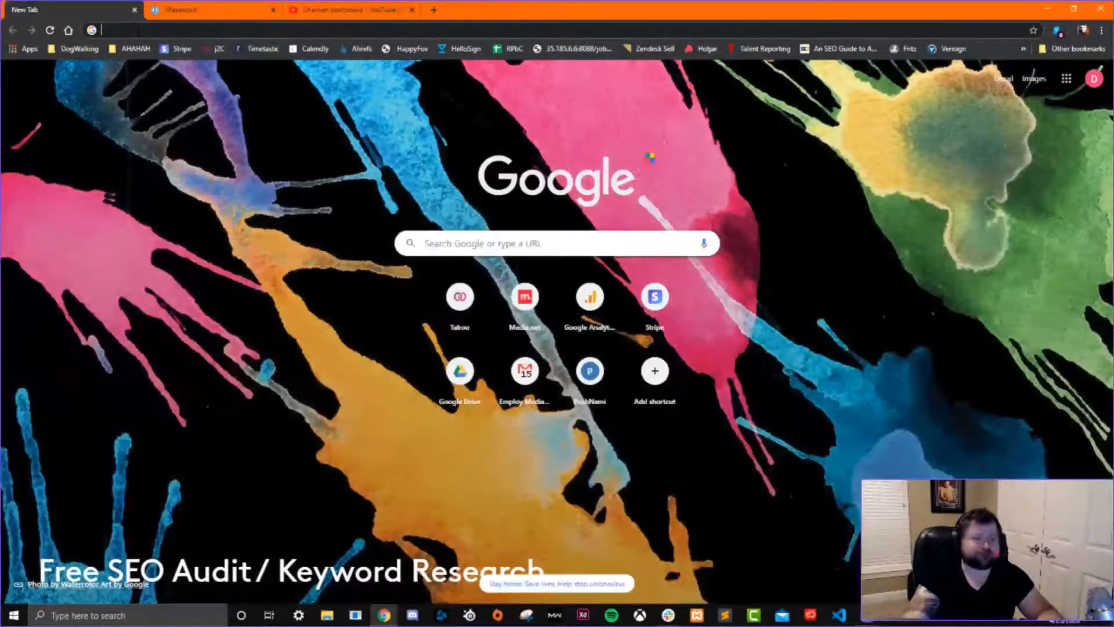
pyautogui.click(352, 12)
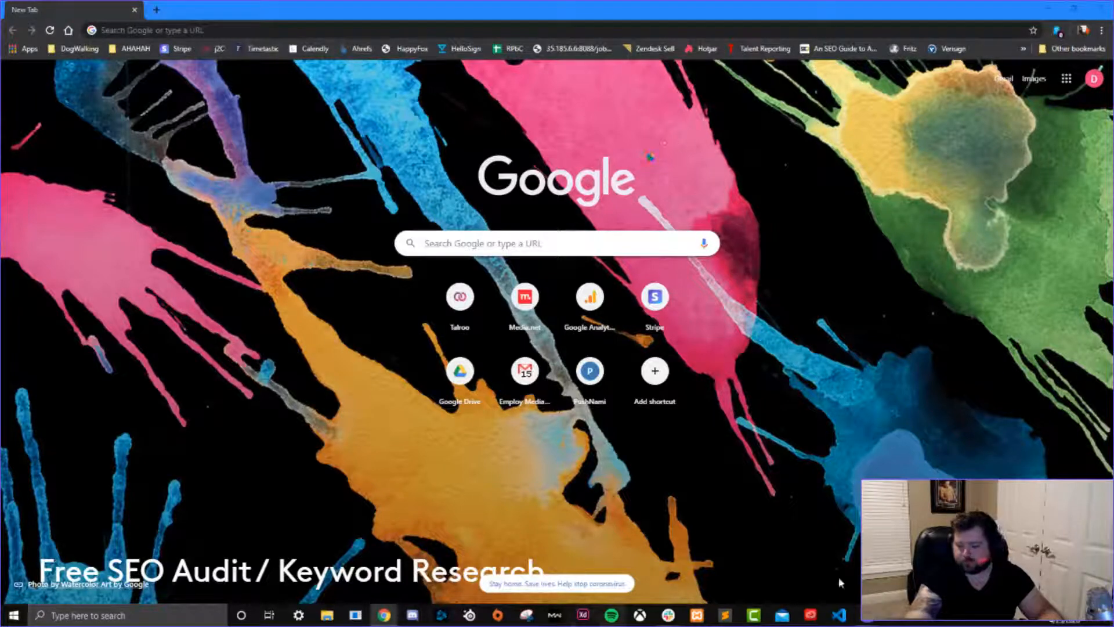
# In Logitech Capture, turn on horizontal flipping for source 1, Display 1.
pyautogui.click(866, 619)
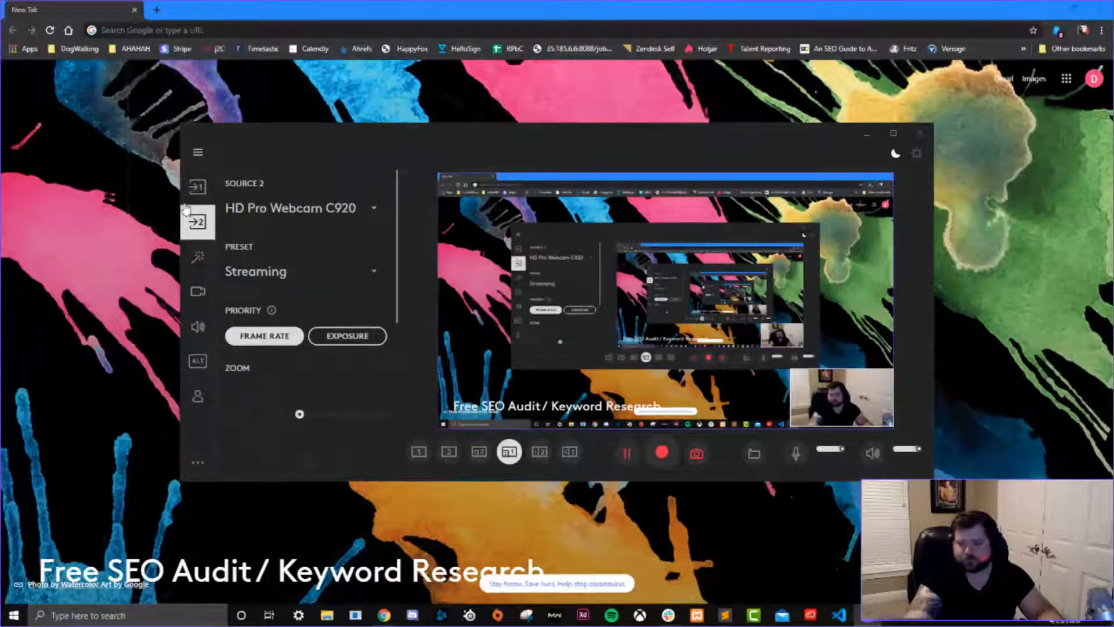
pyautogui.click(197, 188)
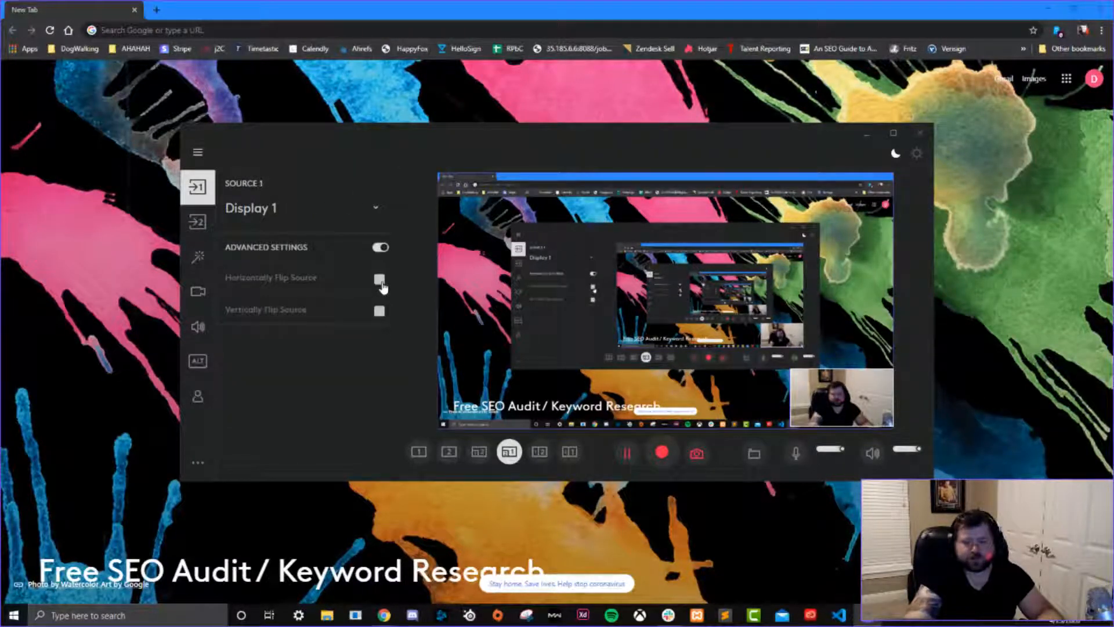
pyautogui.click(380, 281)
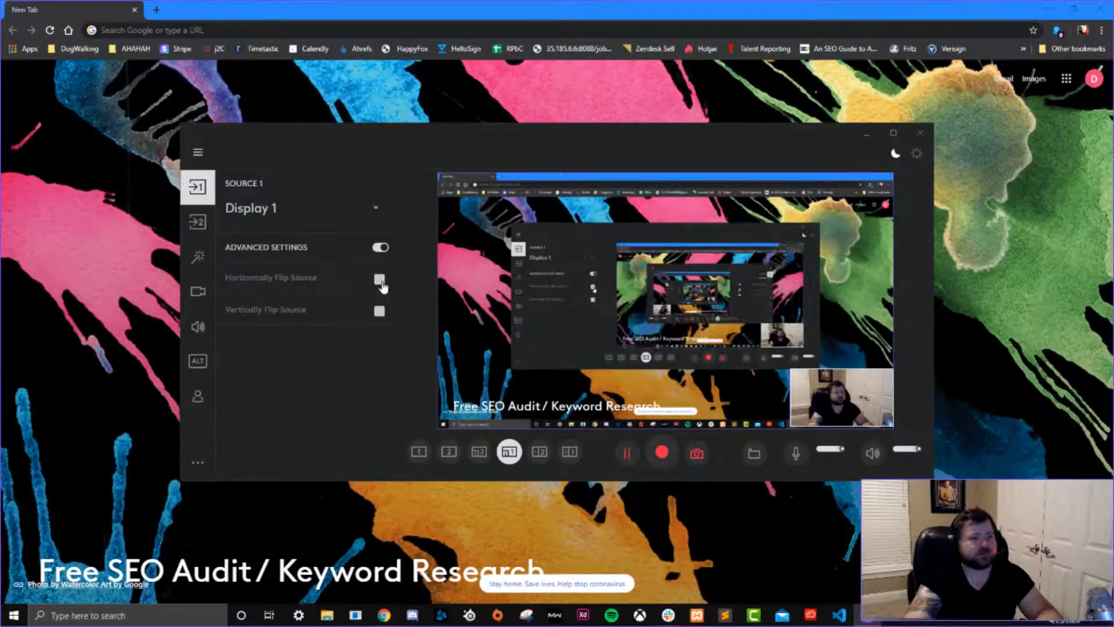
pyautogui.click(734, 281)
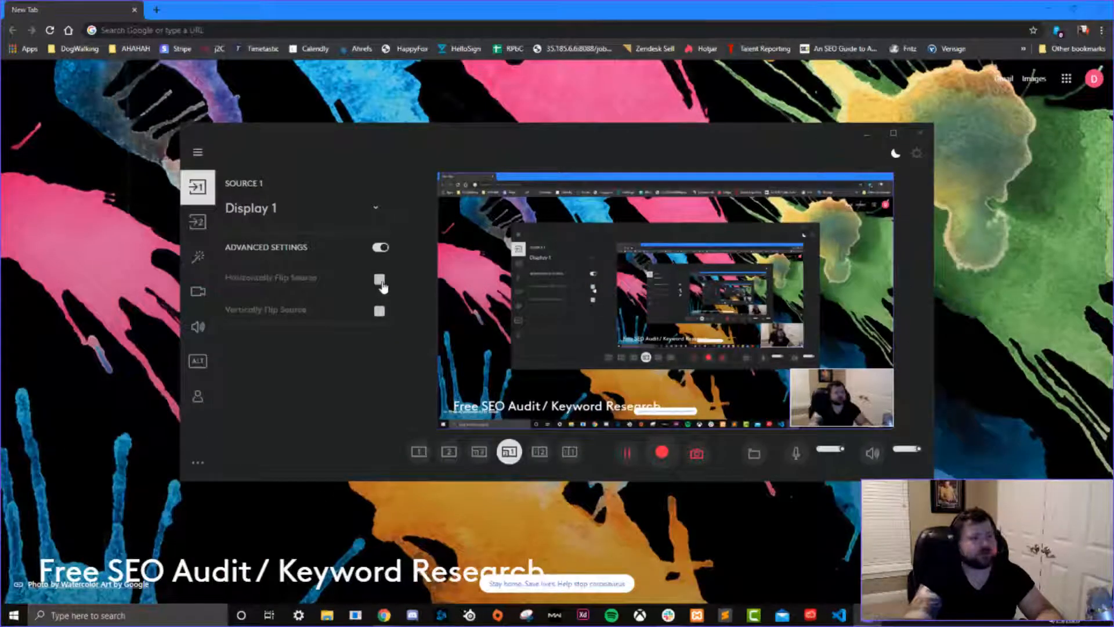
pyautogui.click(380, 281)
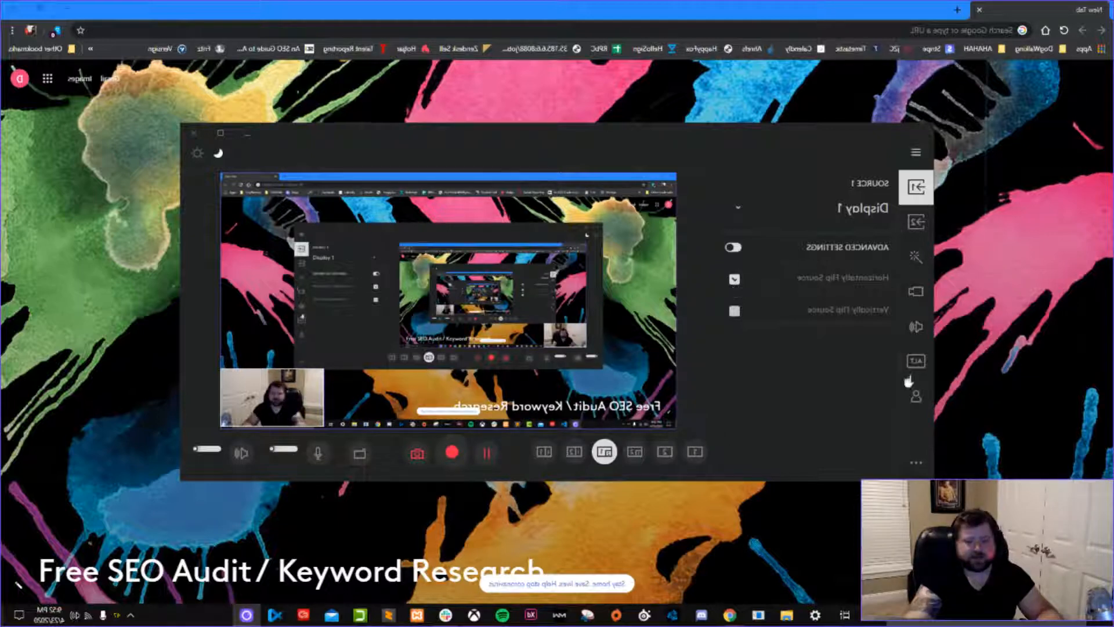
# Turn off the "Free SEO Audit / Keyword Research" text overlay and minimize the capture window.
pyautogui.click(915, 259)
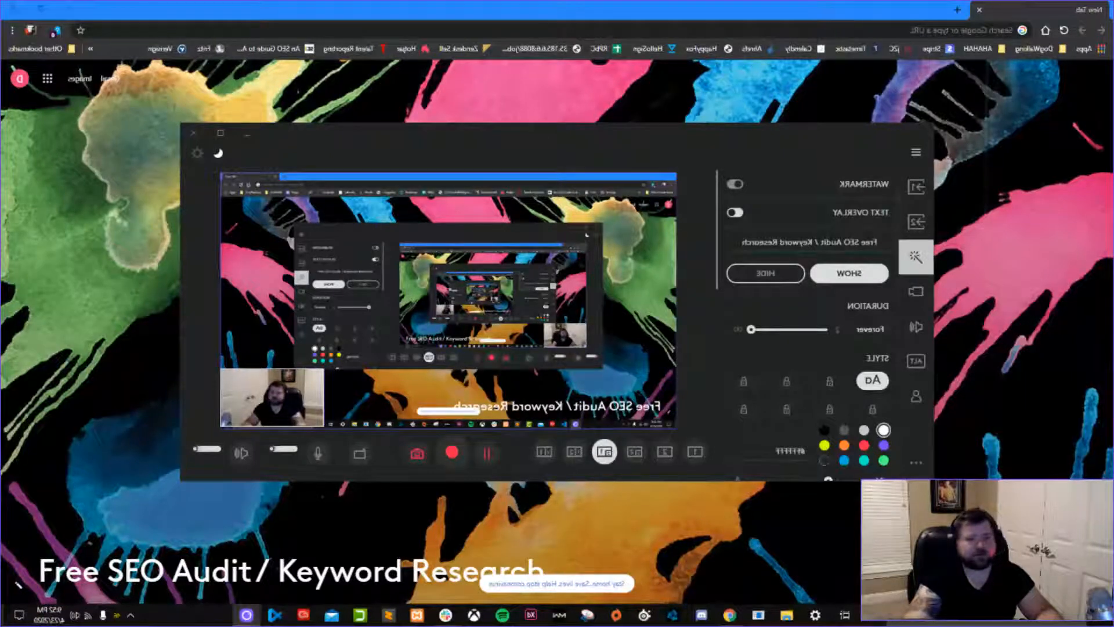
pyautogui.tripleClick(831, 241)
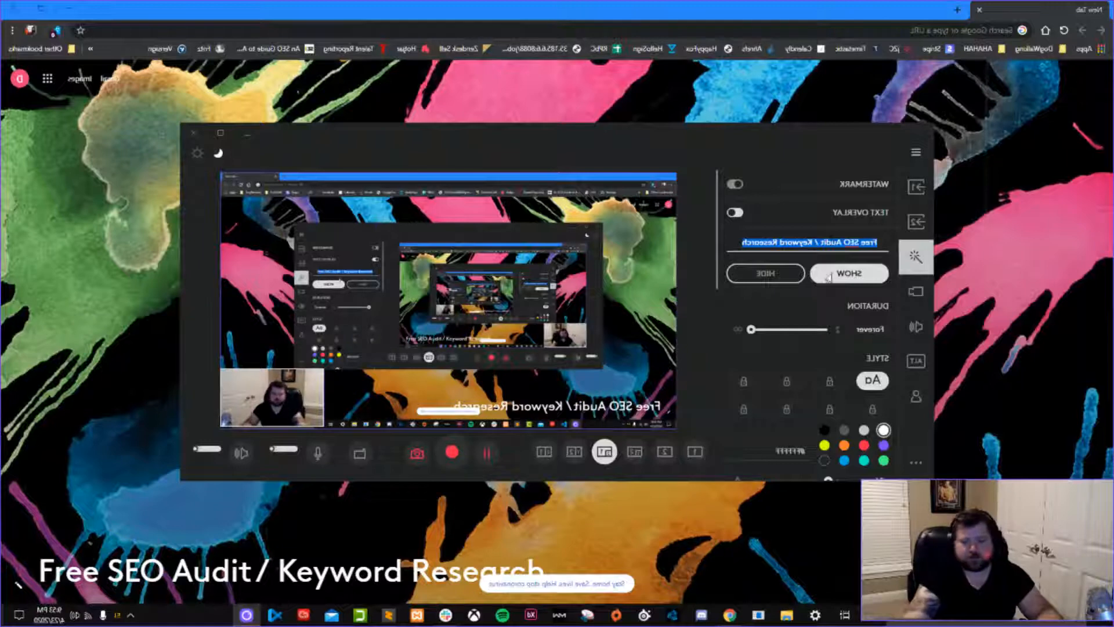
pyautogui.scroll(-4, 785, 332)
pyautogui.scroll(-5, 817, 318)
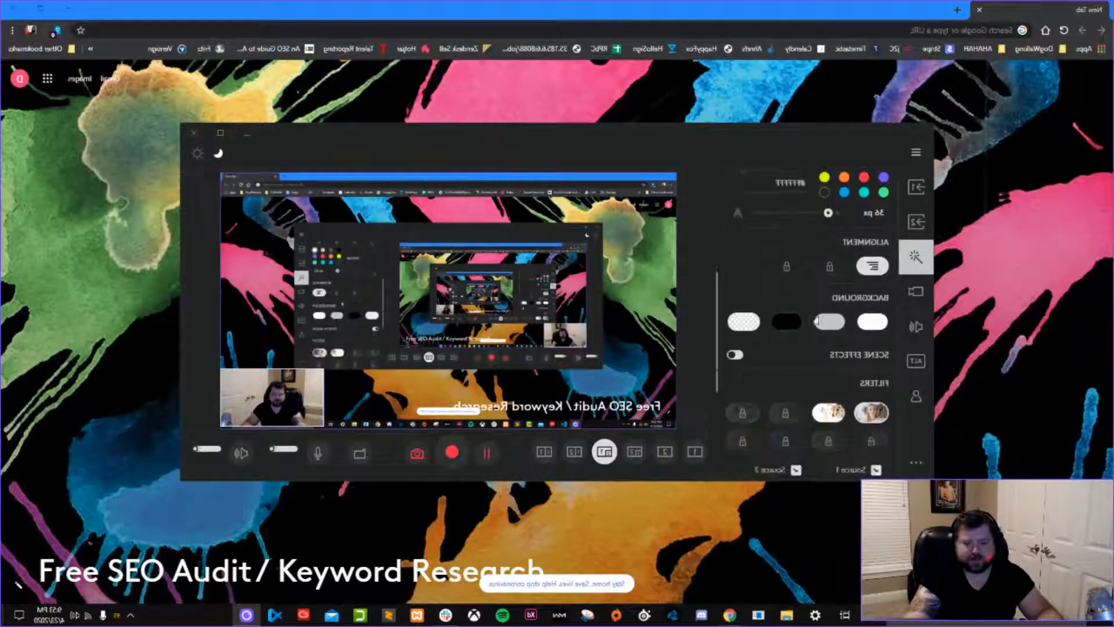
pyautogui.scroll(3, 824, 371)
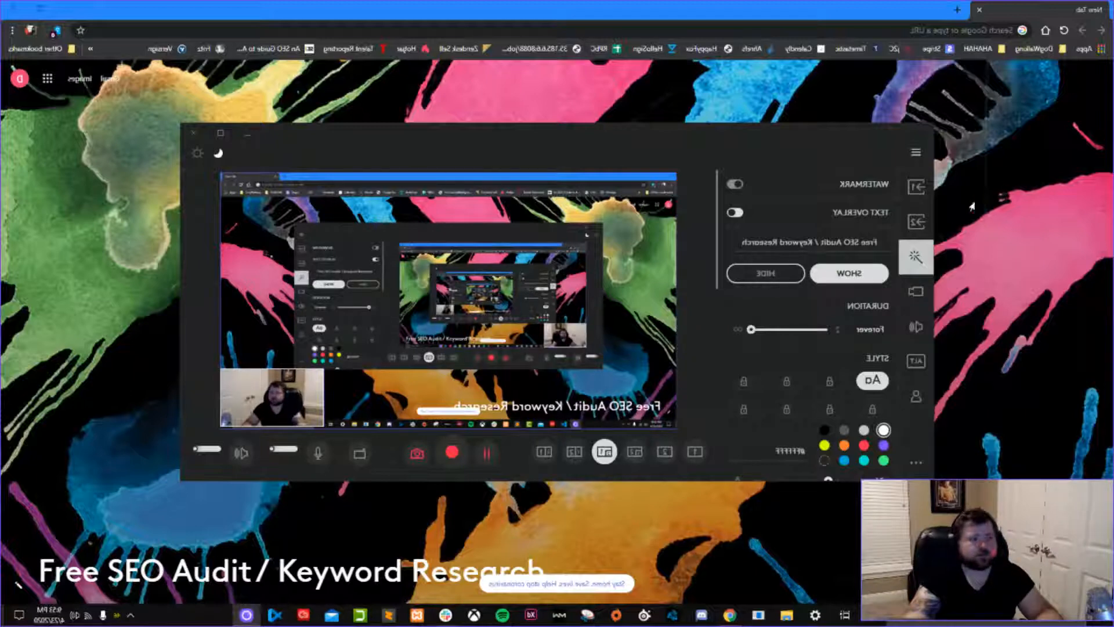
pyautogui.moveTo(678, 225); pyautogui.dragTo(823, 203)
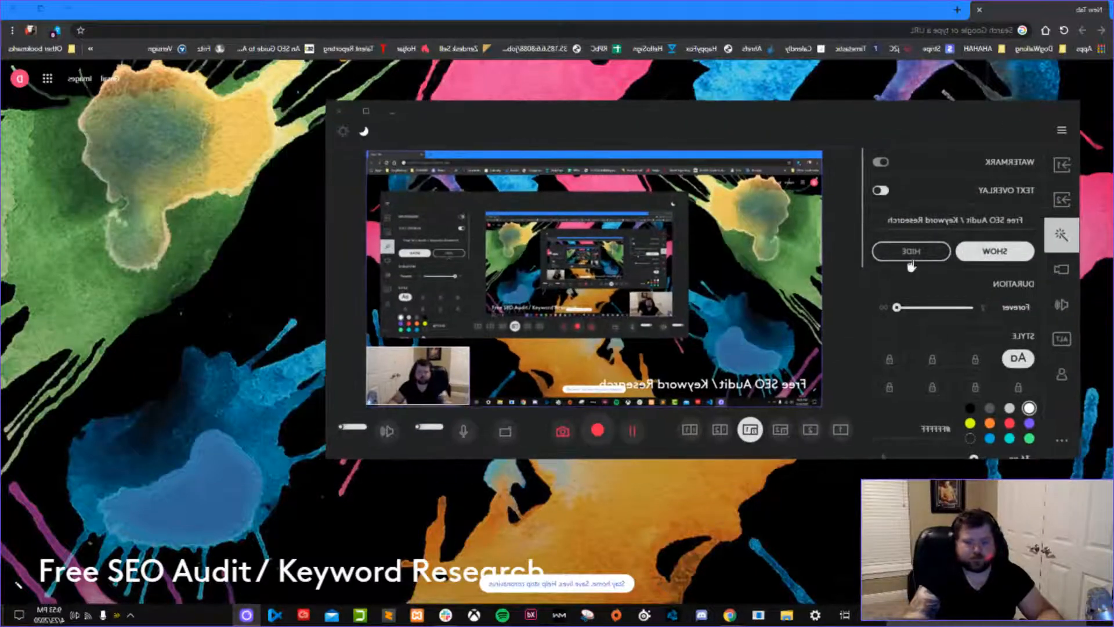
pyautogui.click(979, 221)
pyautogui.click(878, 193)
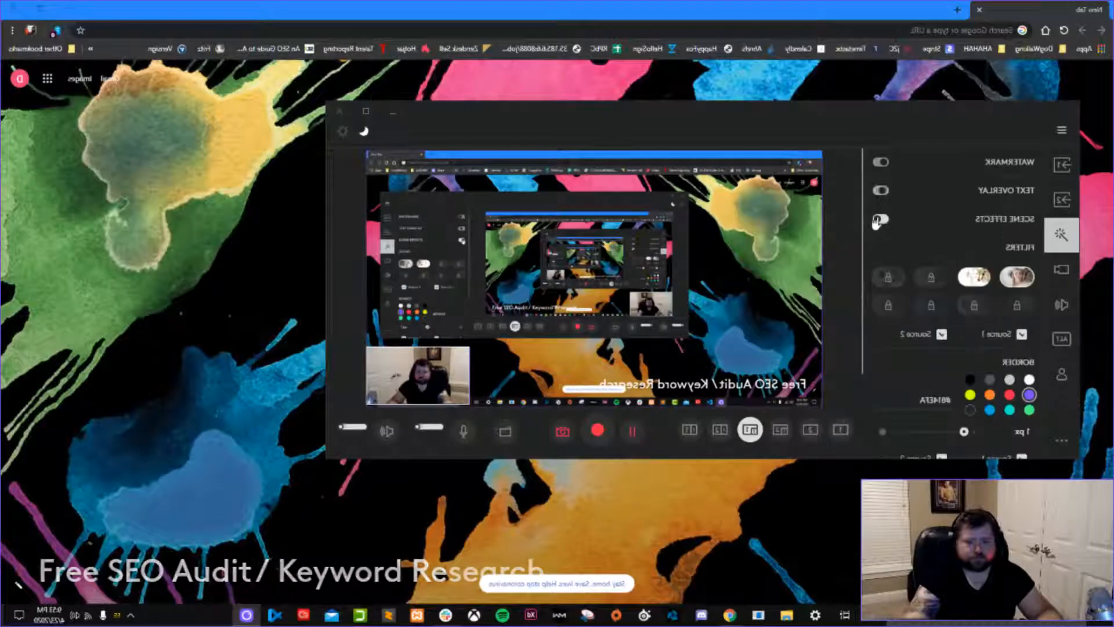
pyautogui.click(394, 114)
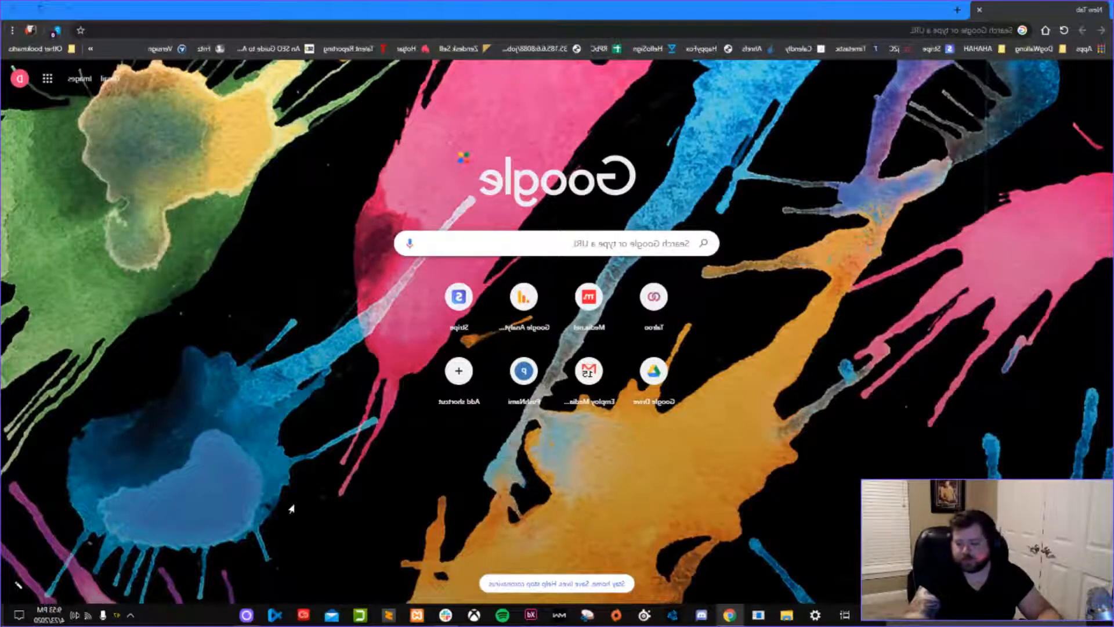
# Move the webcam overlay to the lower-left corner of the captured scene and minimize the capture window.
pyautogui.click(247, 615)
pyautogui.moveTo(409, 380); pyautogui.dragTo(776, 386)
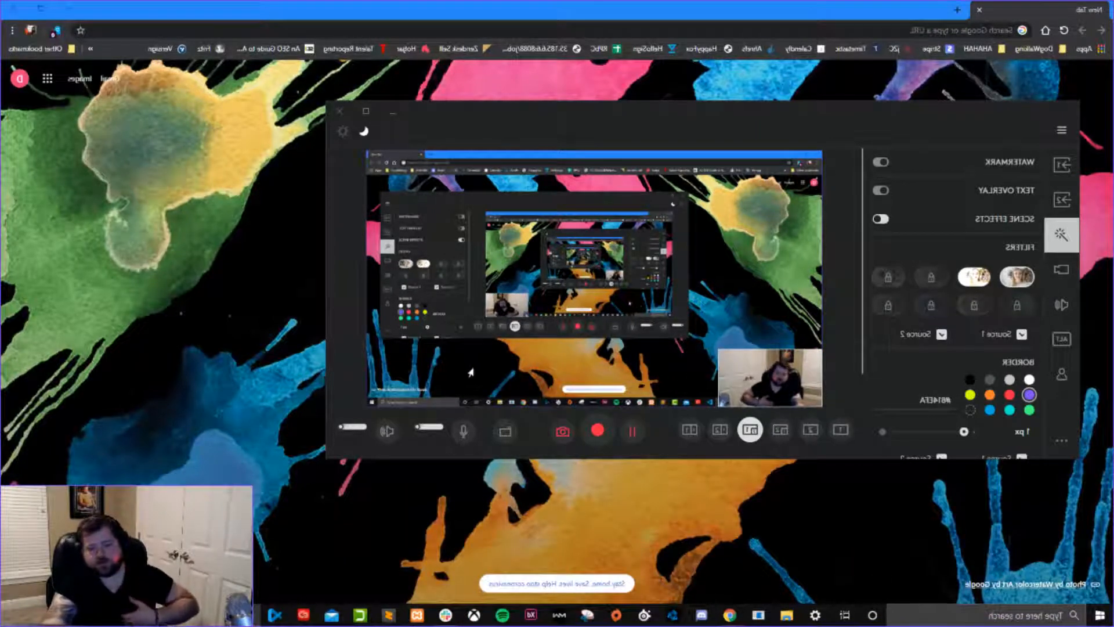
pyautogui.click(395, 116)
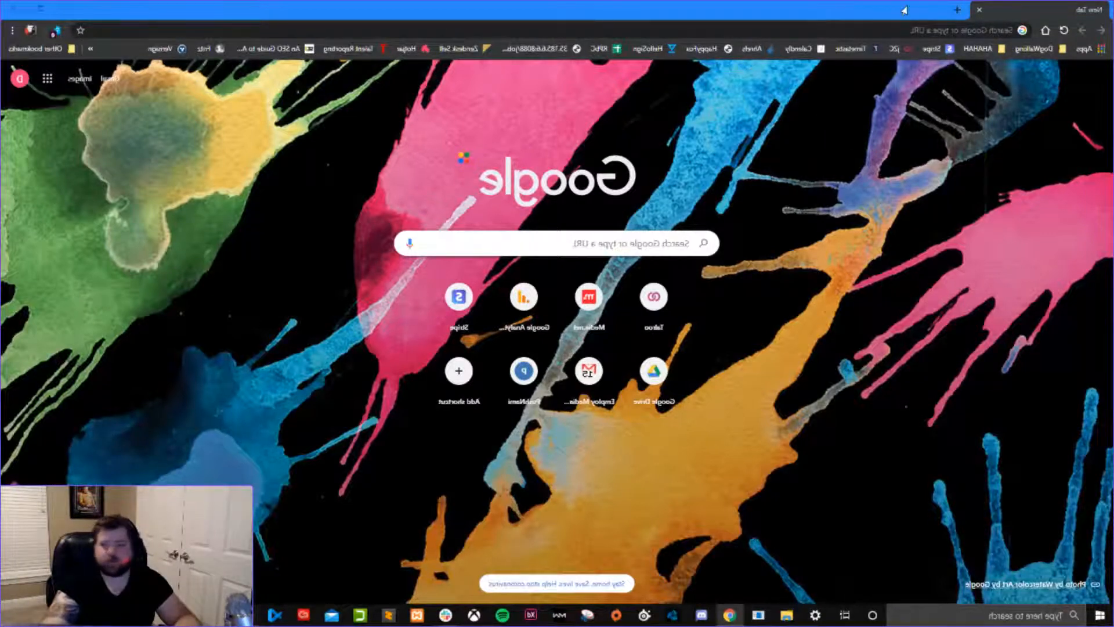
# Open the ahrefs.com website in the browser.
pyautogui.click(788, 16)
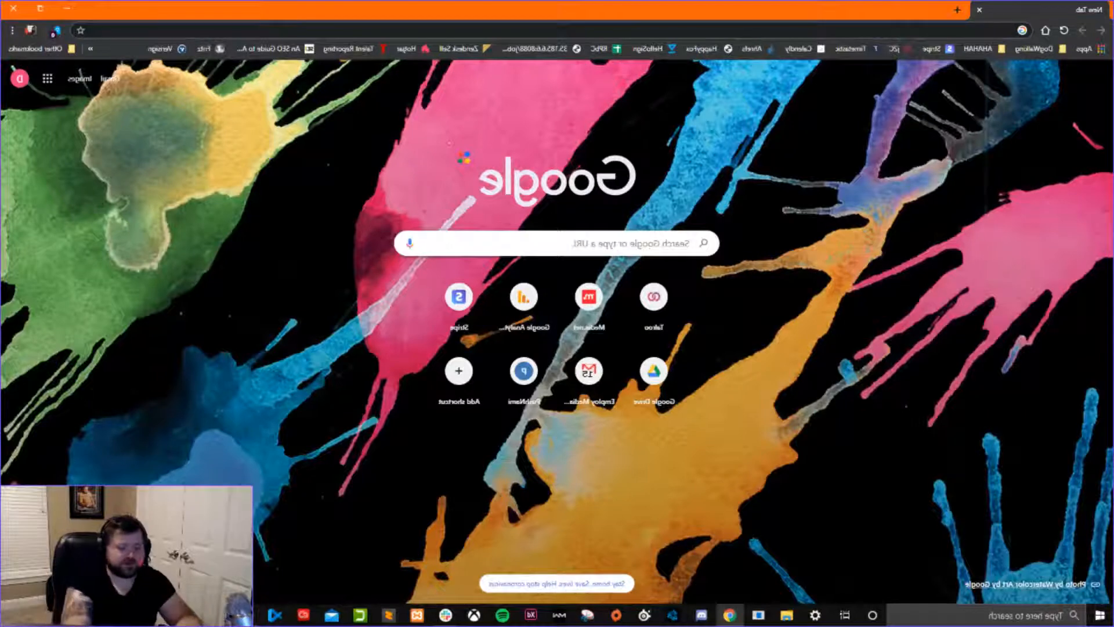
pyautogui.write('ahrefs')
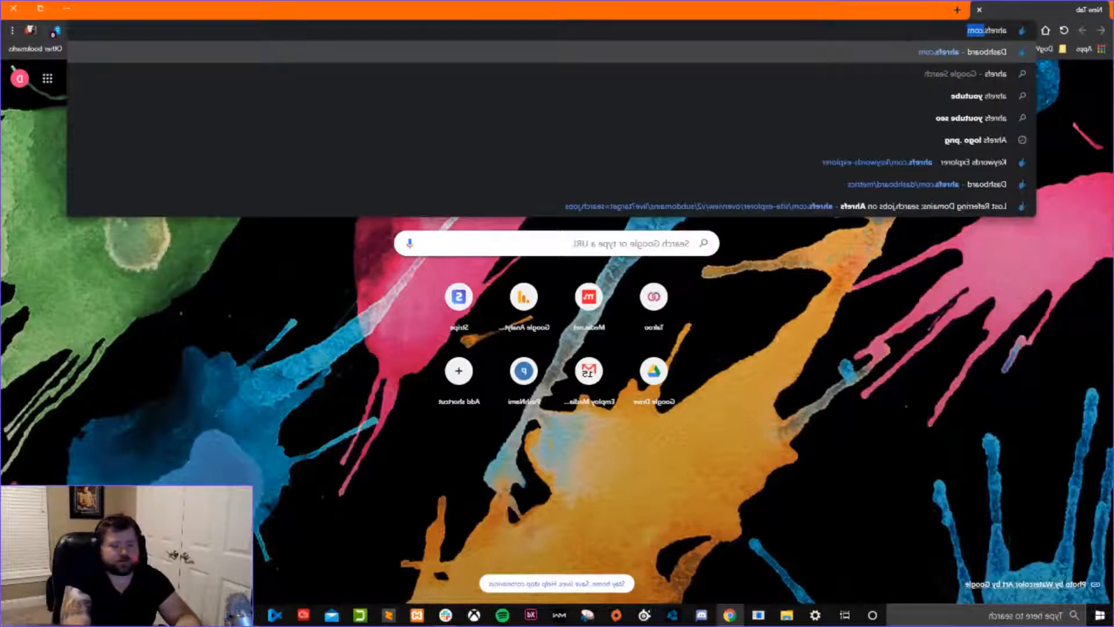
pyautogui.press('Return')
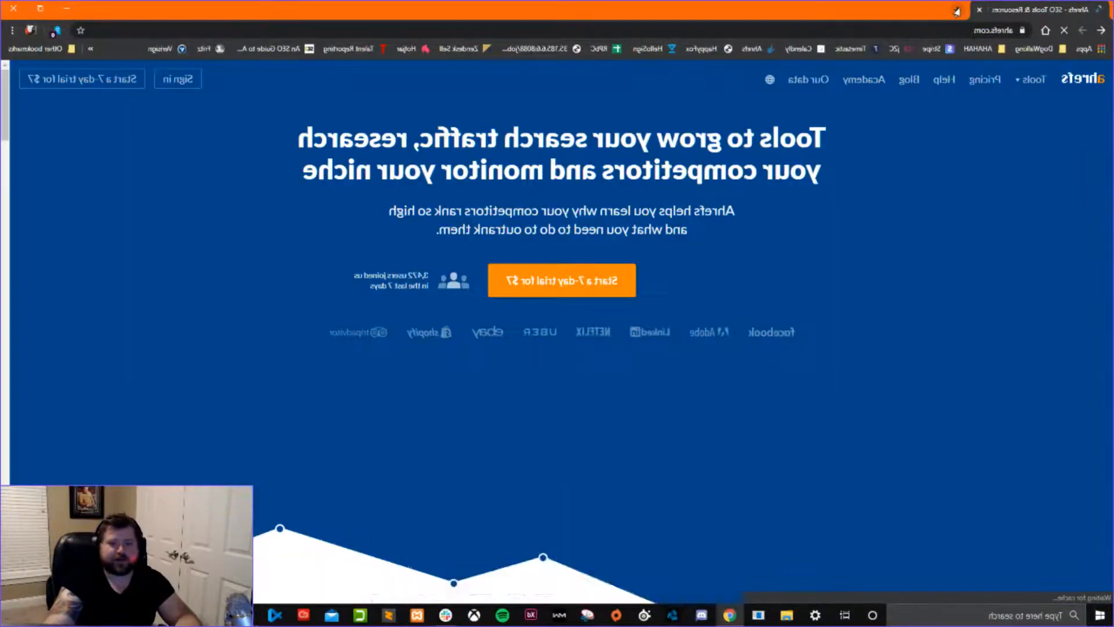
# Create a blank Google Sheets spreadsheet in a new browser tab through sheets.new.
pyautogui.hotkey('ctrl', 't')
pyautogui.write('sheets.new')
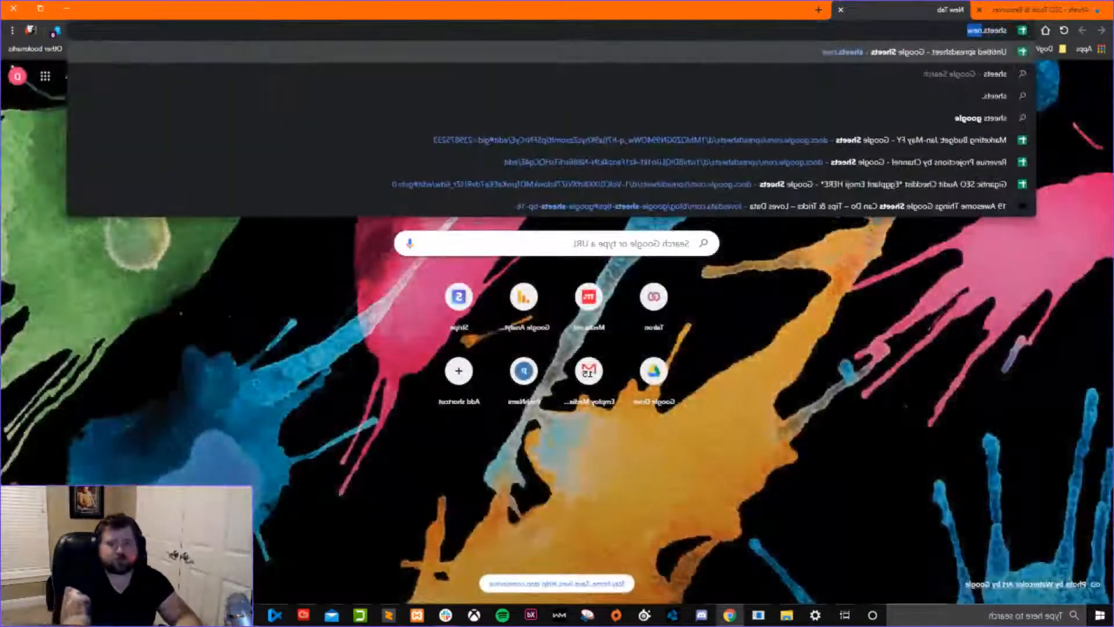
pyautogui.press('Return')
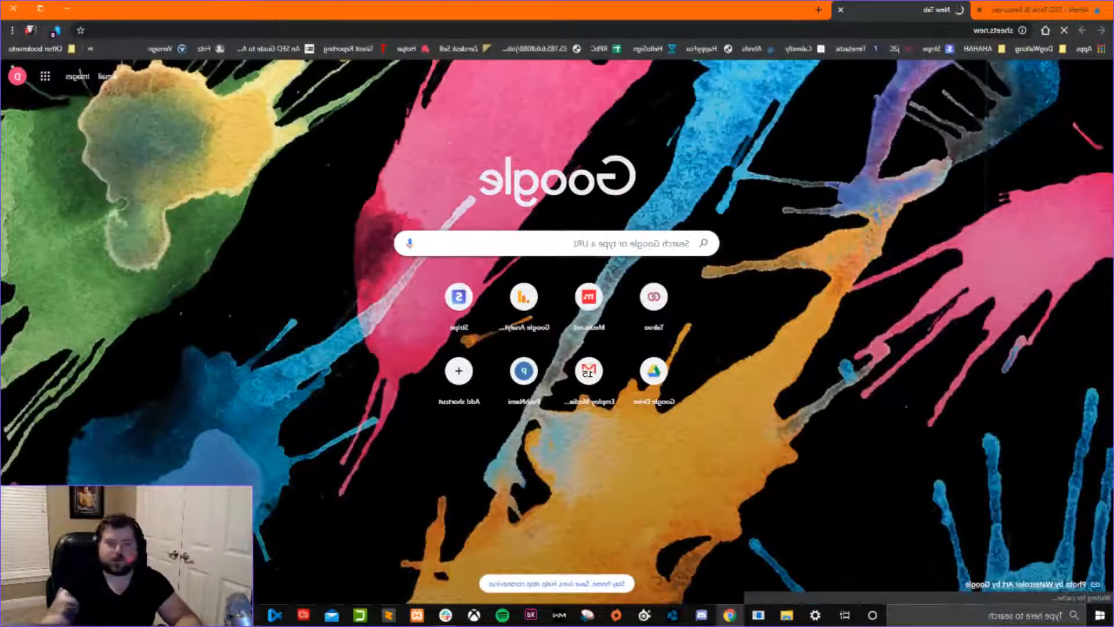
# Sign in to Ahrefs with the saved e-mail and password.
pyautogui.click(1038, 12)
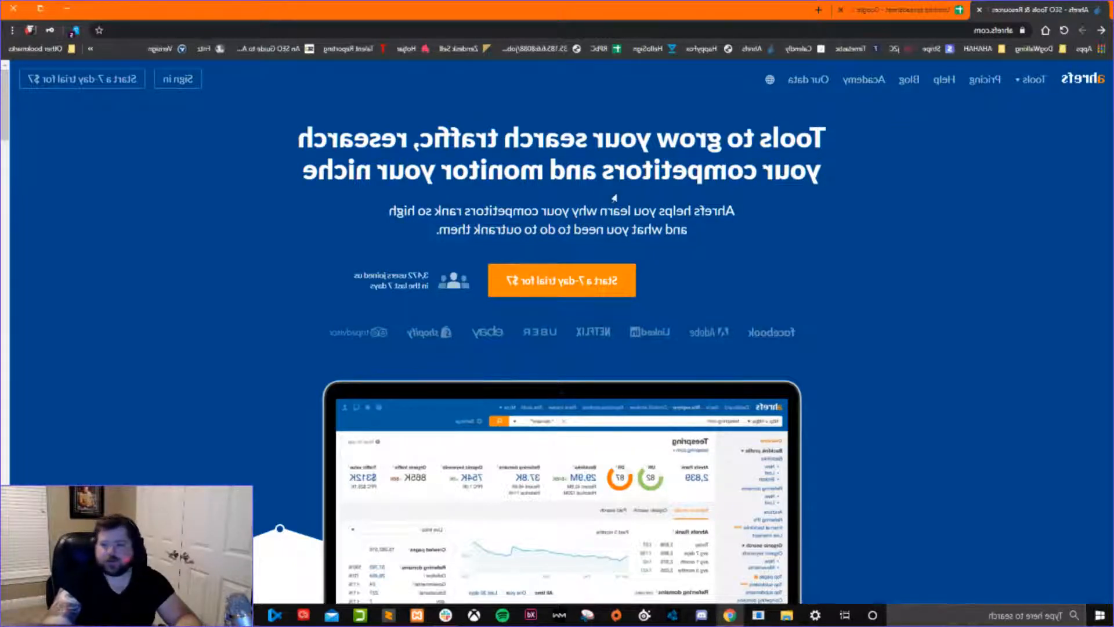
pyautogui.click(177, 79)
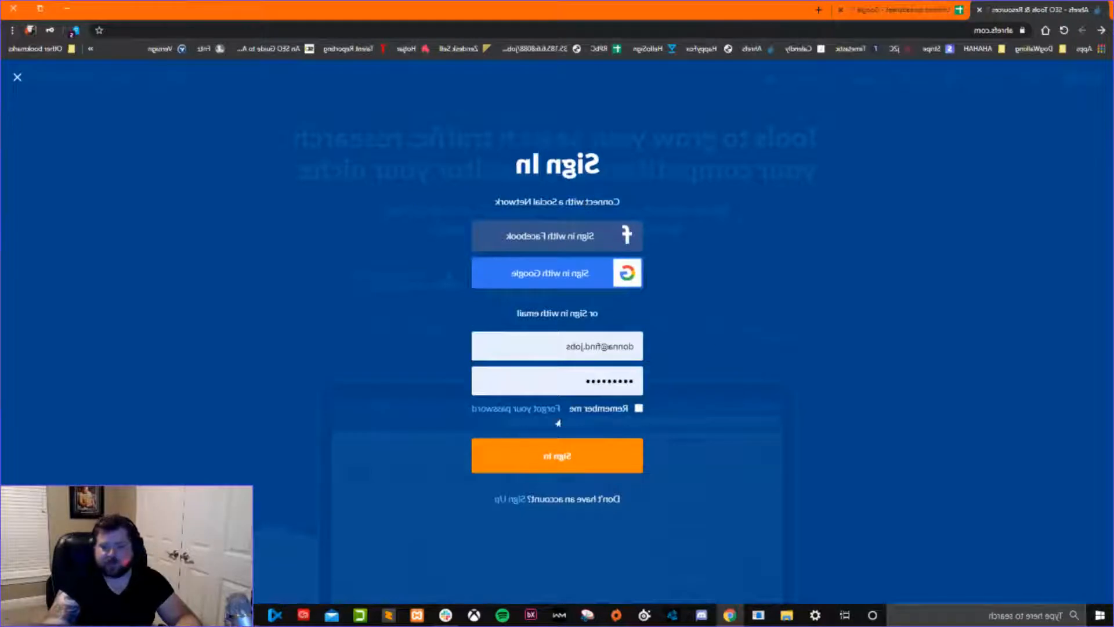
pyautogui.click(505, 456)
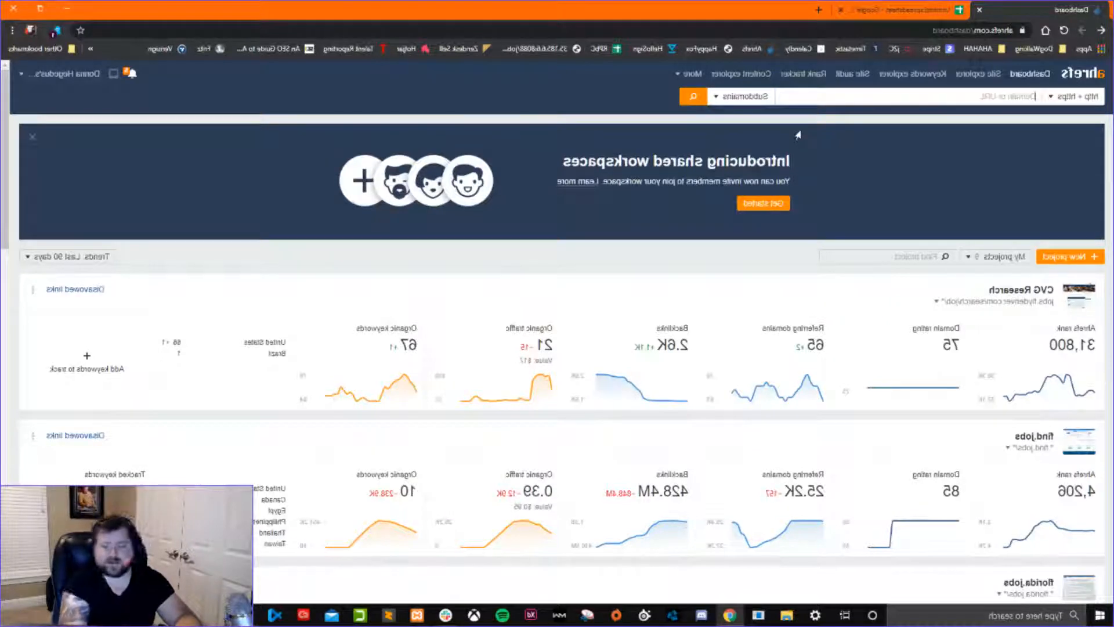
# Enter the headings Keywords, KD and Associated Topic in row 1 of the spreadsheet and widen column C to fit.
pyautogui.click(906, 10)
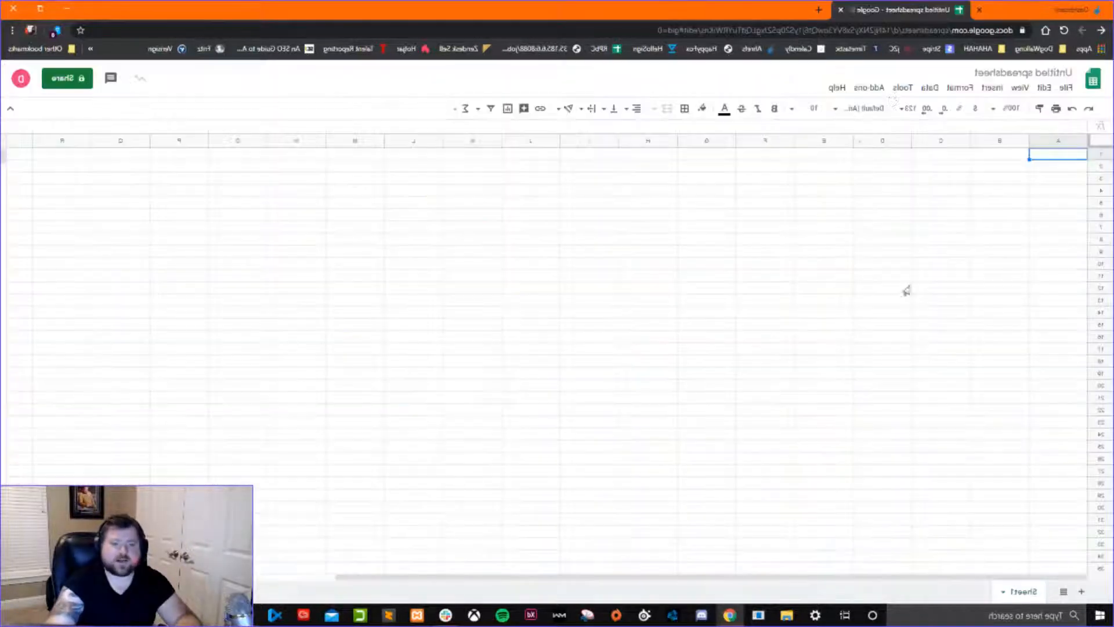
pyautogui.doubleClick(1040, 155)
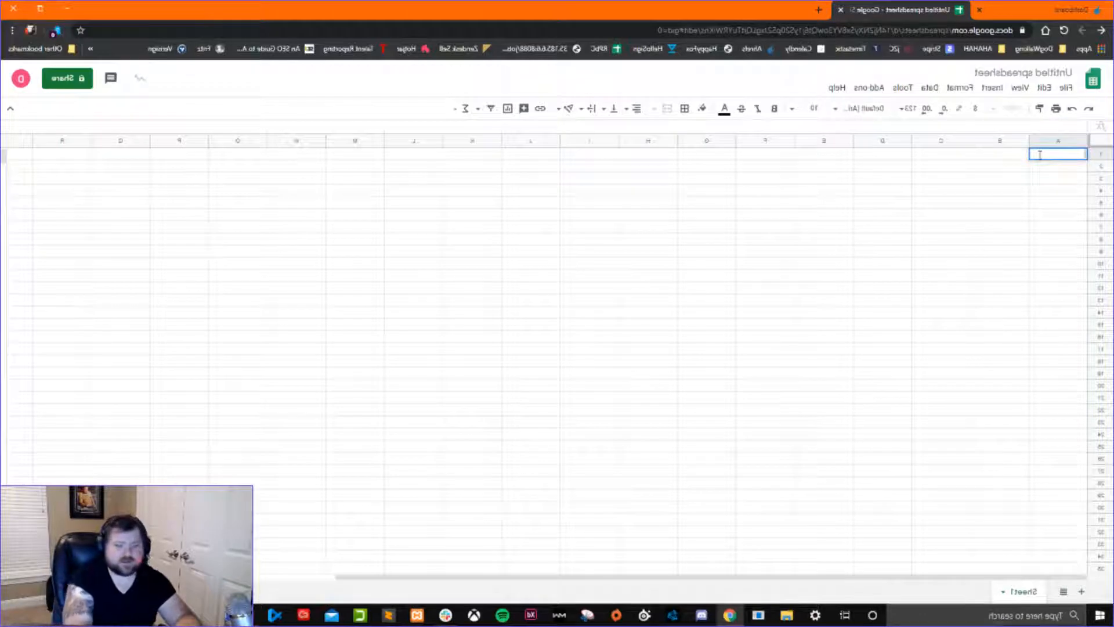
pyautogui.press('BackSpace')
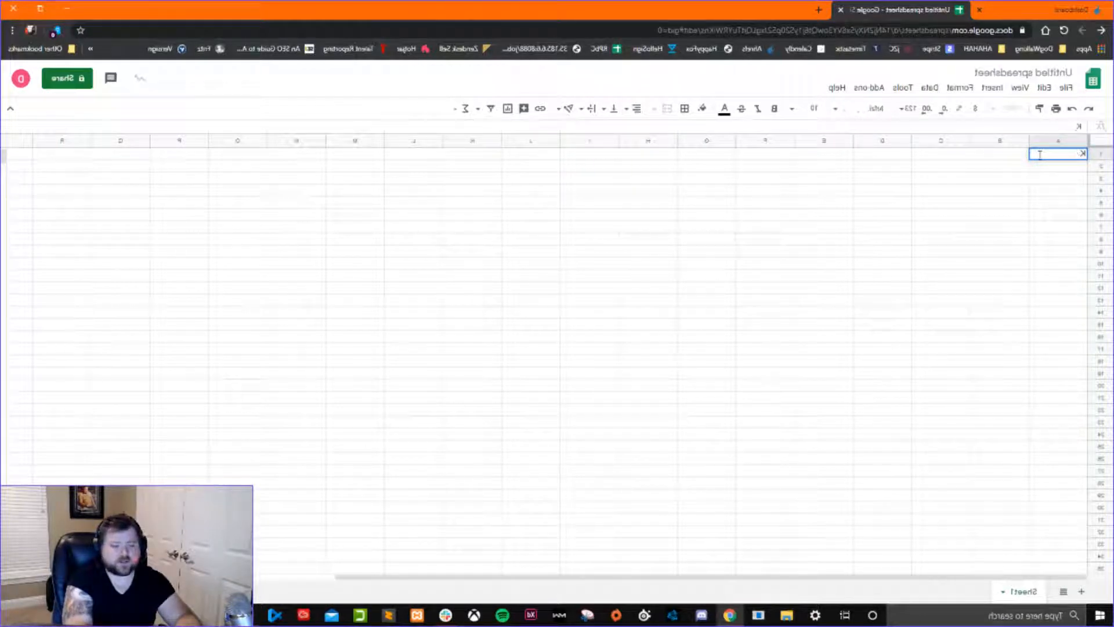
pyautogui.write('ywords')
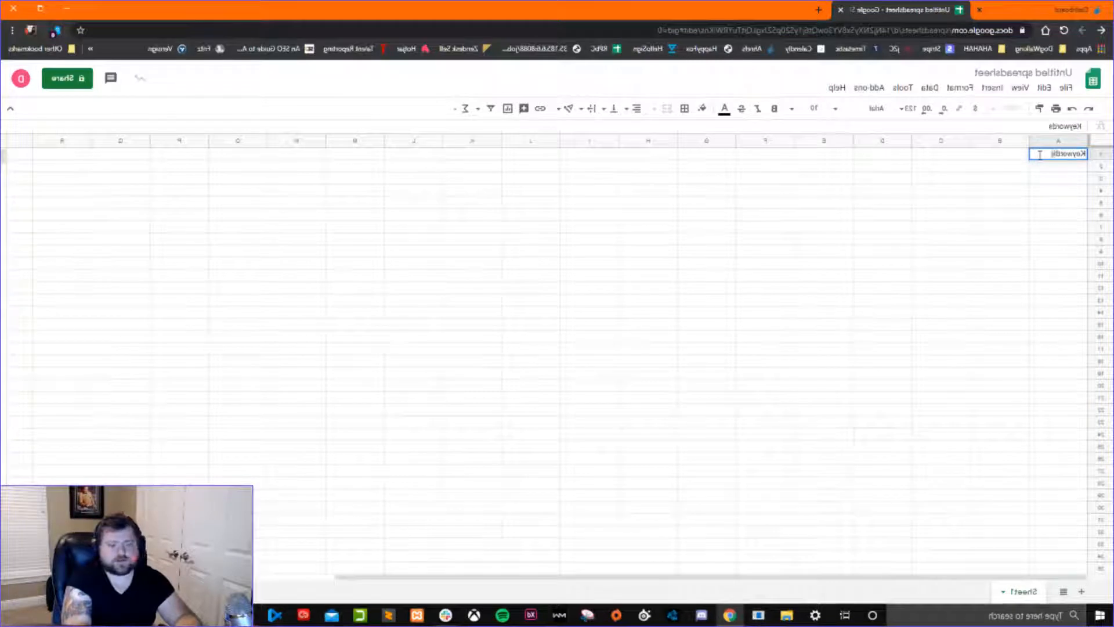
pyautogui.press('Tab')
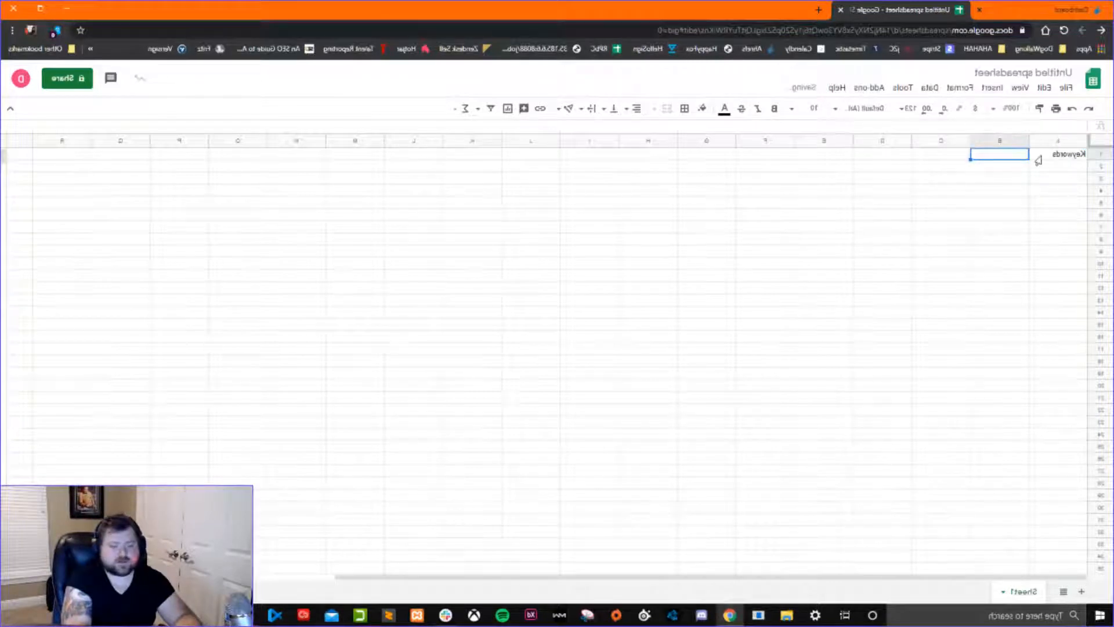
pyautogui.write('KD')
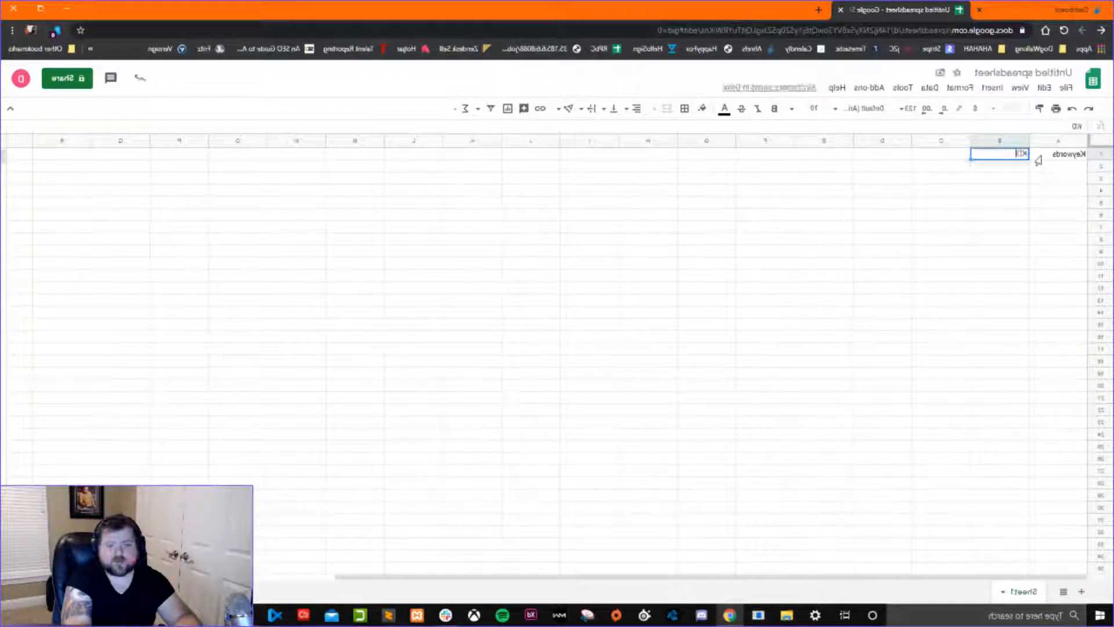
pyautogui.press('Tab')
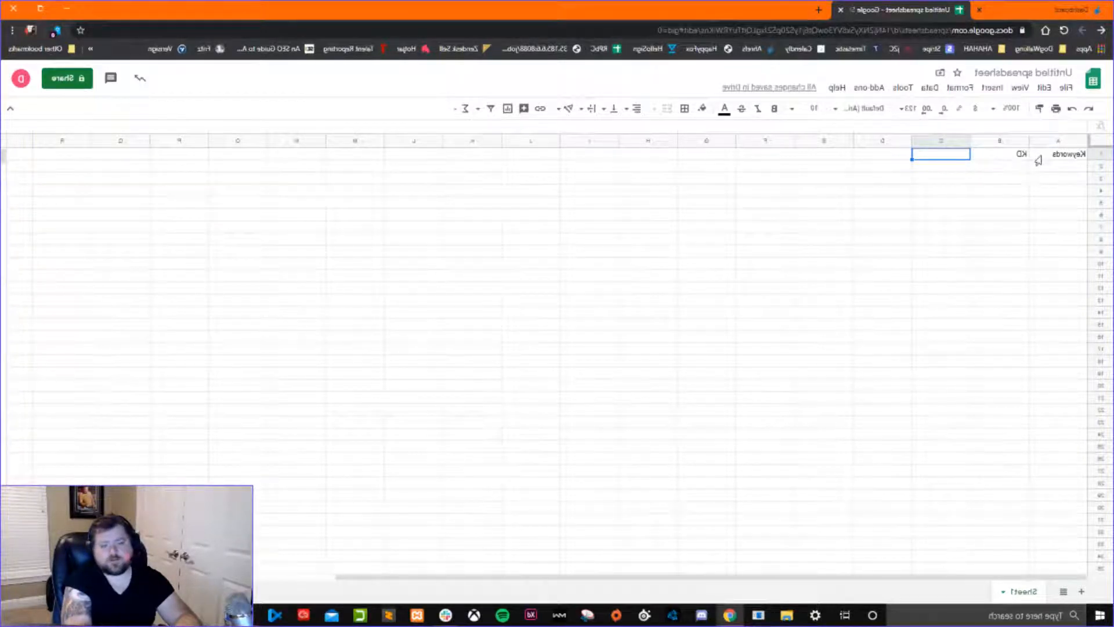
pyautogui.write('Associate')
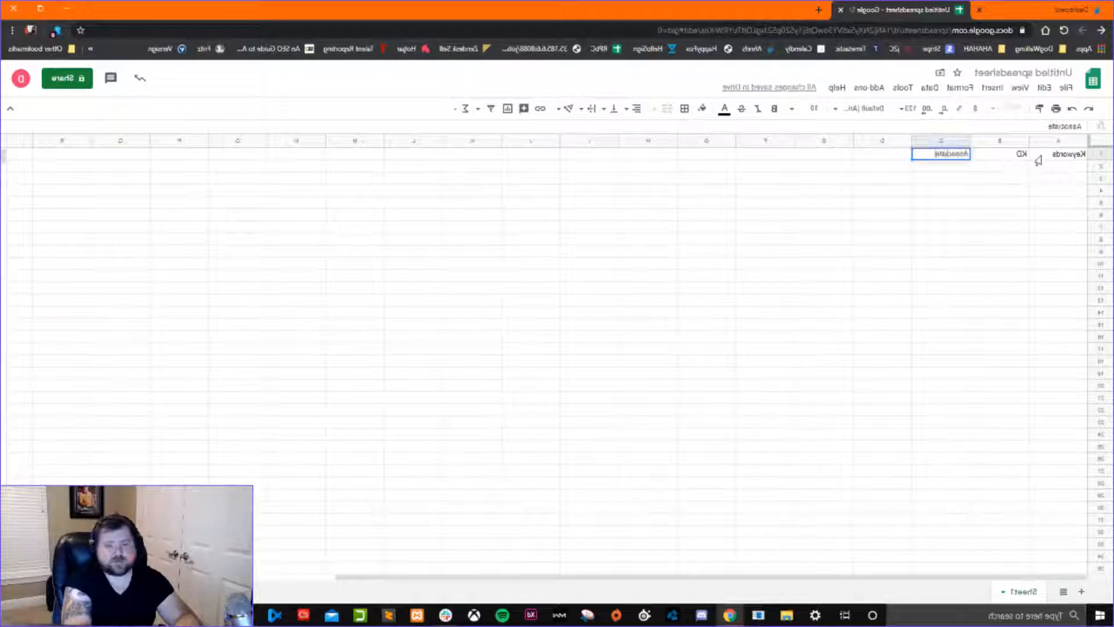
pyautogui.write('d Topic')
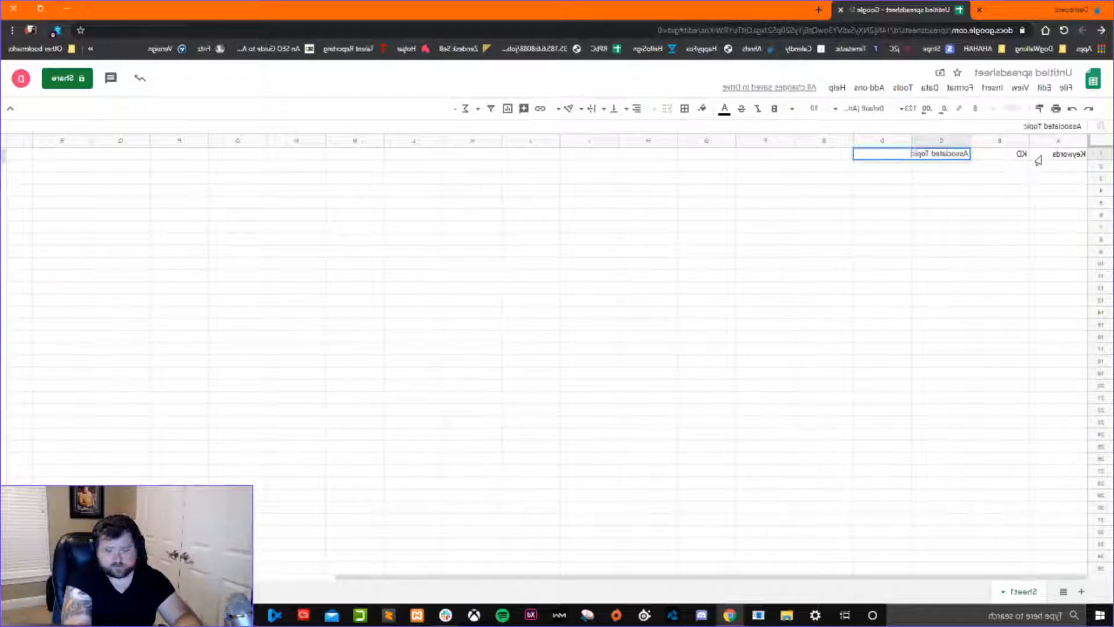
pyautogui.moveTo(914, 146); pyautogui.dragTo(891, 147)
pyautogui.click(897, 190)
pyautogui.click(992, 170)
pyautogui.click(1045, 168)
pyautogui.click(995, 167)
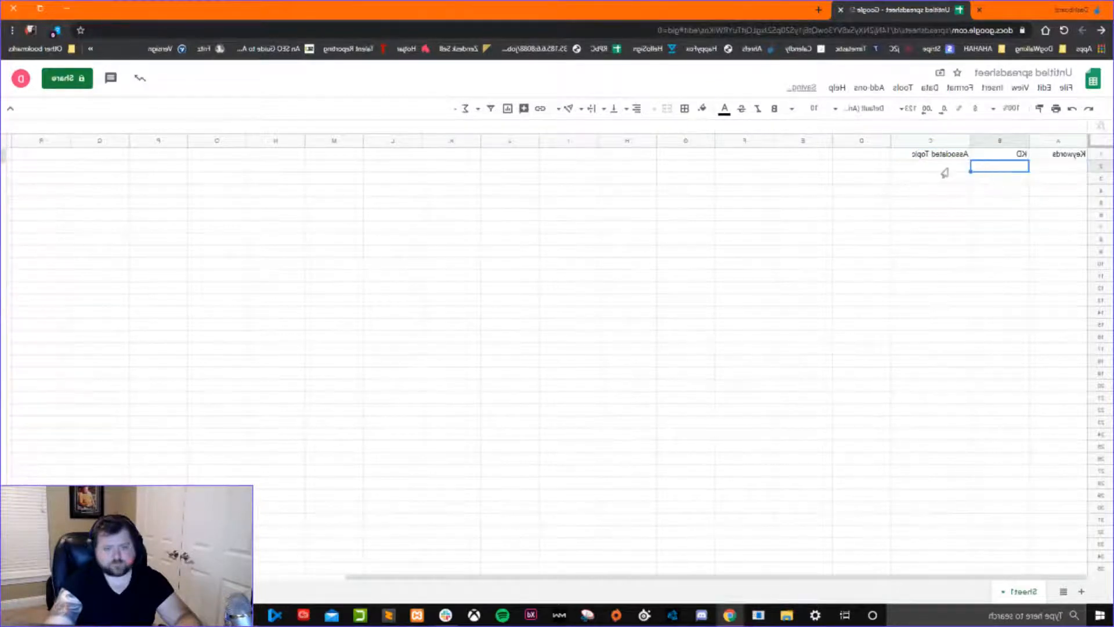
pyautogui.click(945, 168)
pyautogui.click(966, 181)
pyautogui.click(997, 179)
pyautogui.click(1042, 178)
pyautogui.click(1043, 167)
pyautogui.click(998, 167)
pyautogui.click(947, 168)
pyautogui.click(946, 180)
pyautogui.click(997, 179)
pyautogui.click(1047, 179)
pyautogui.click(1043, 168)
pyautogui.click(927, 170)
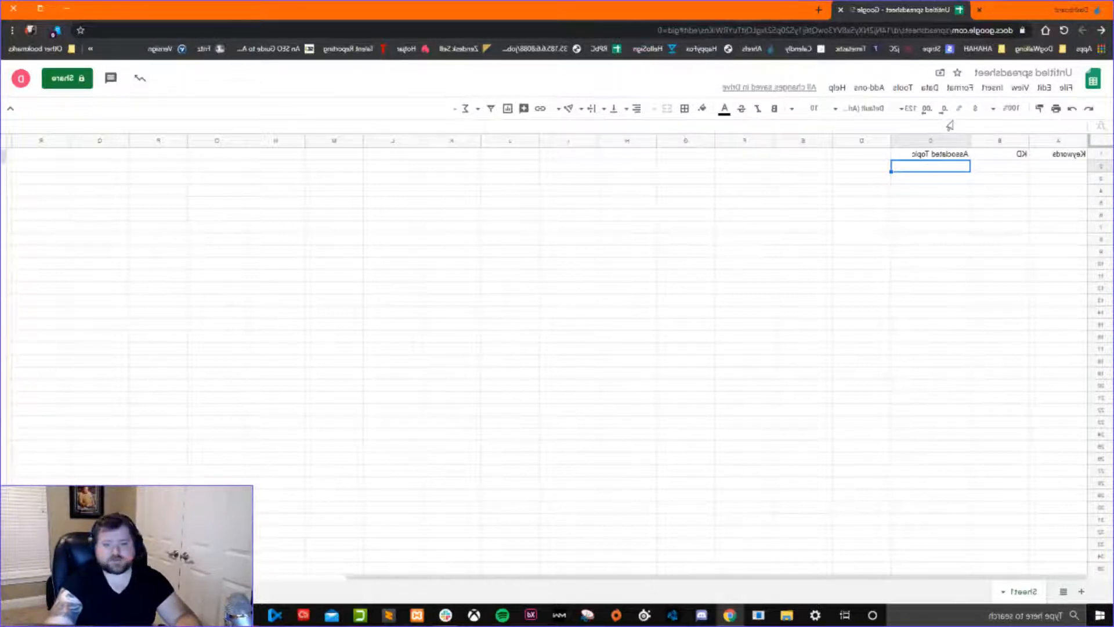
# Return to Ahrefs and open the Keywords Explorer.
pyautogui.click(1042, 13)
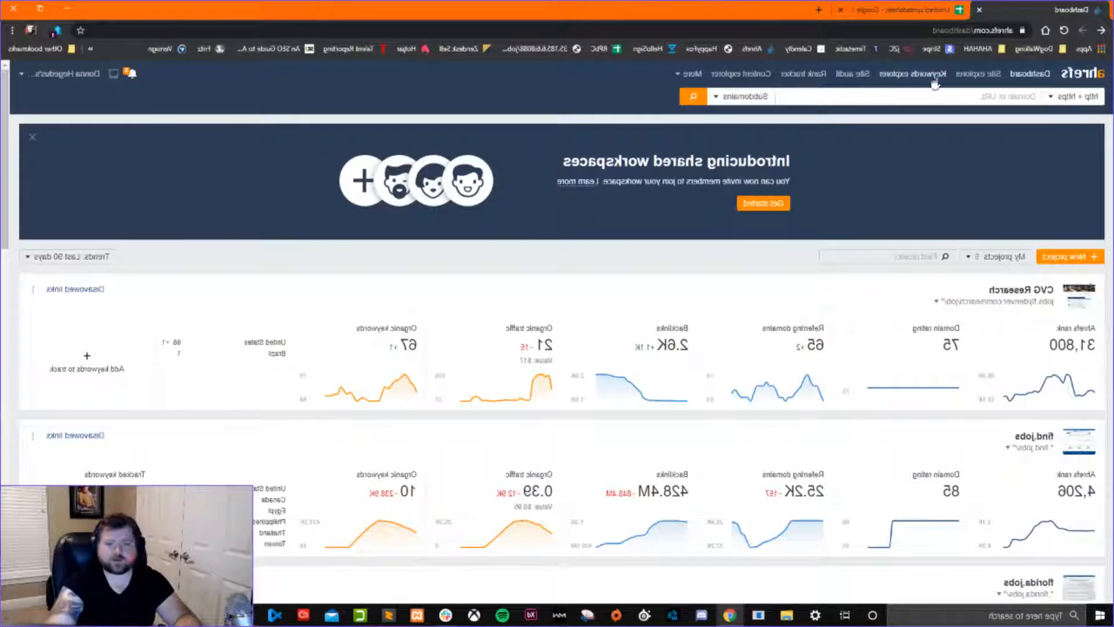
pyautogui.click(913, 73)
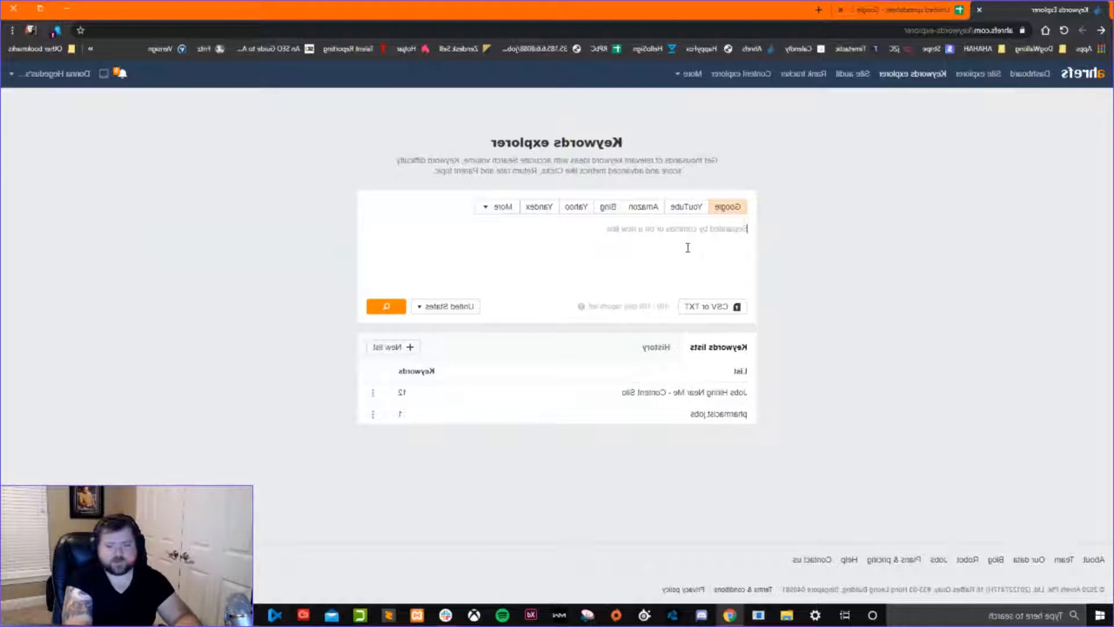
# Search Google for search console in a new browser tab and open Google Search Console from the results.
pyautogui.hotkey('ctrl', 't')
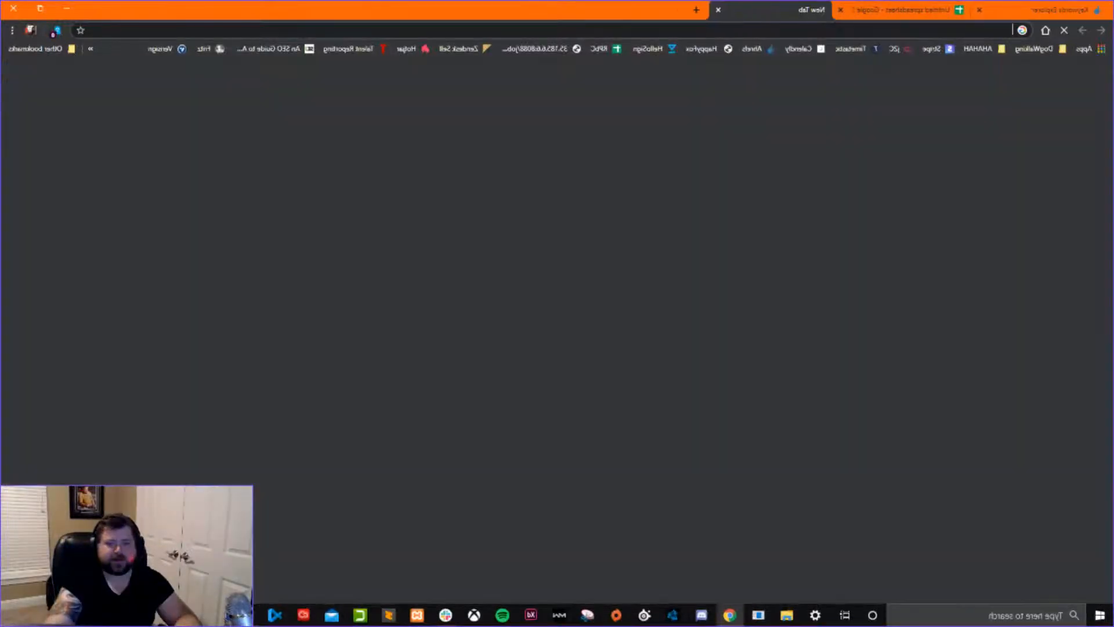
pyautogui.write('search')
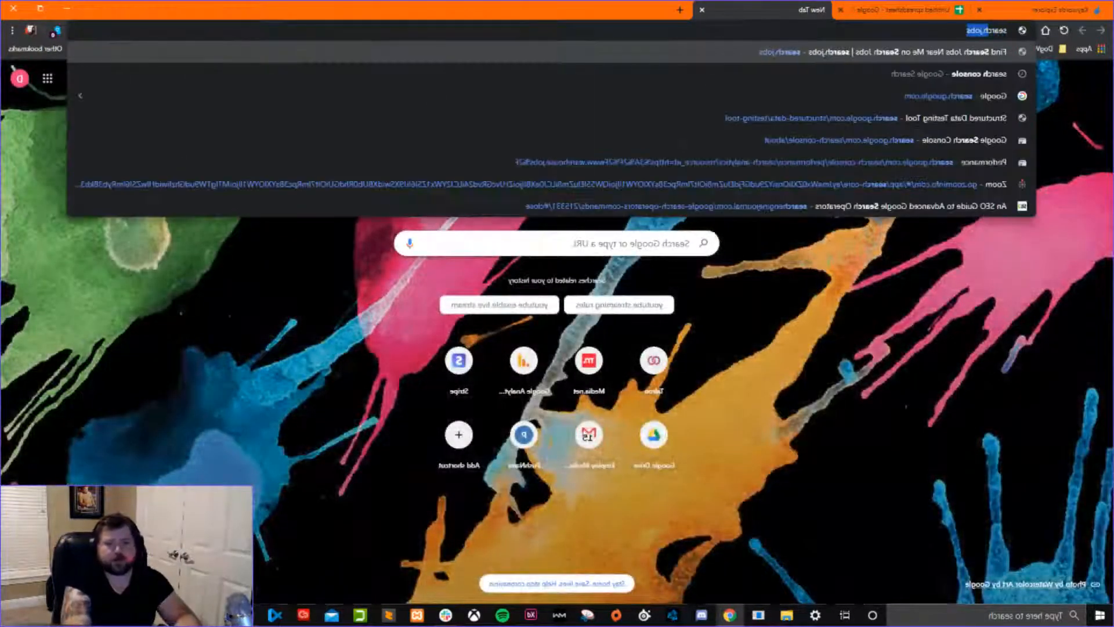
pyautogui.write(' console')
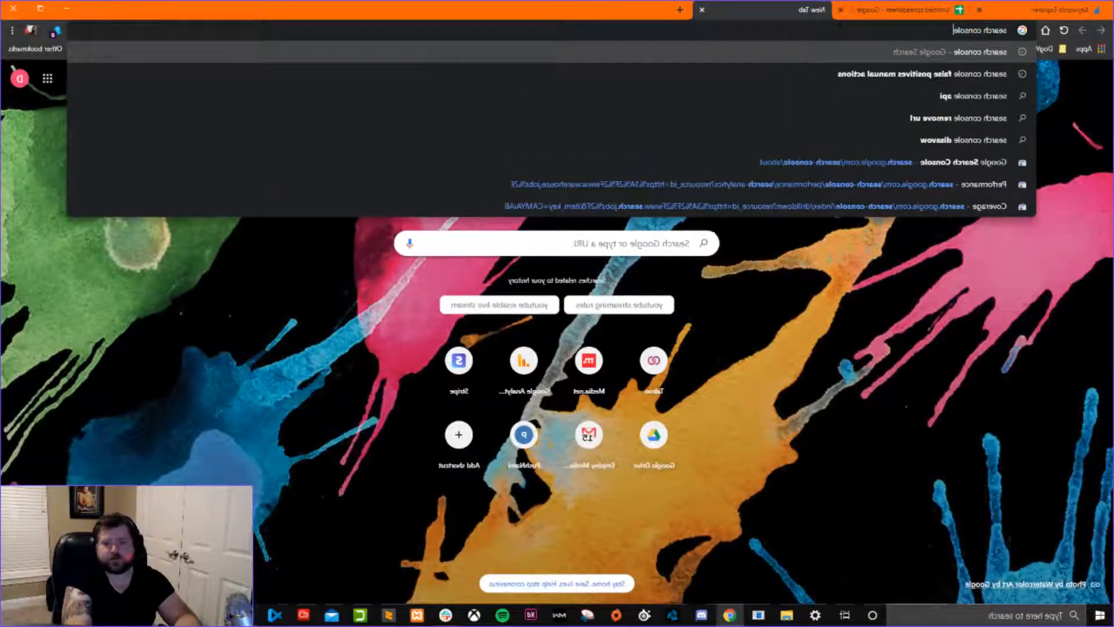
pyautogui.press('Return')
pyautogui.click(940, 183)
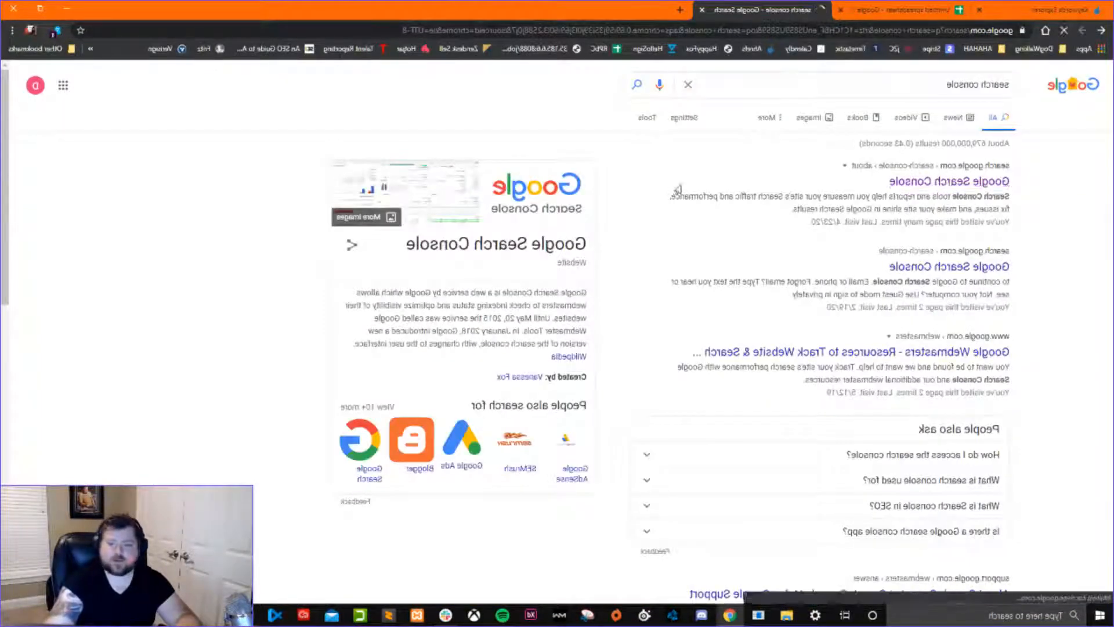
pyautogui.click(874, 392)
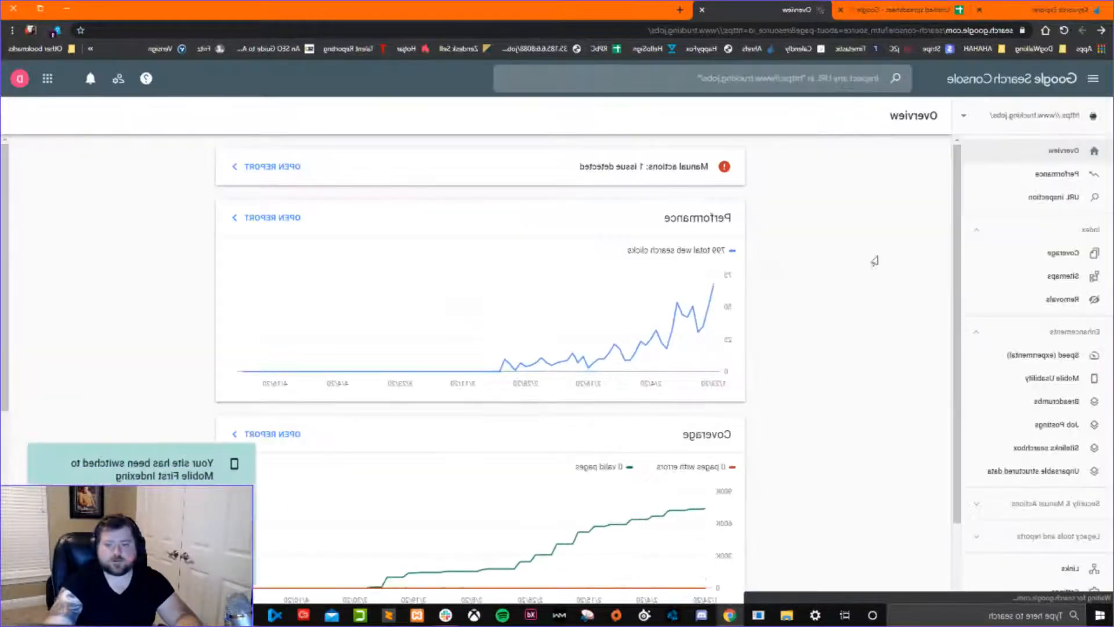
pyautogui.click(959, 121)
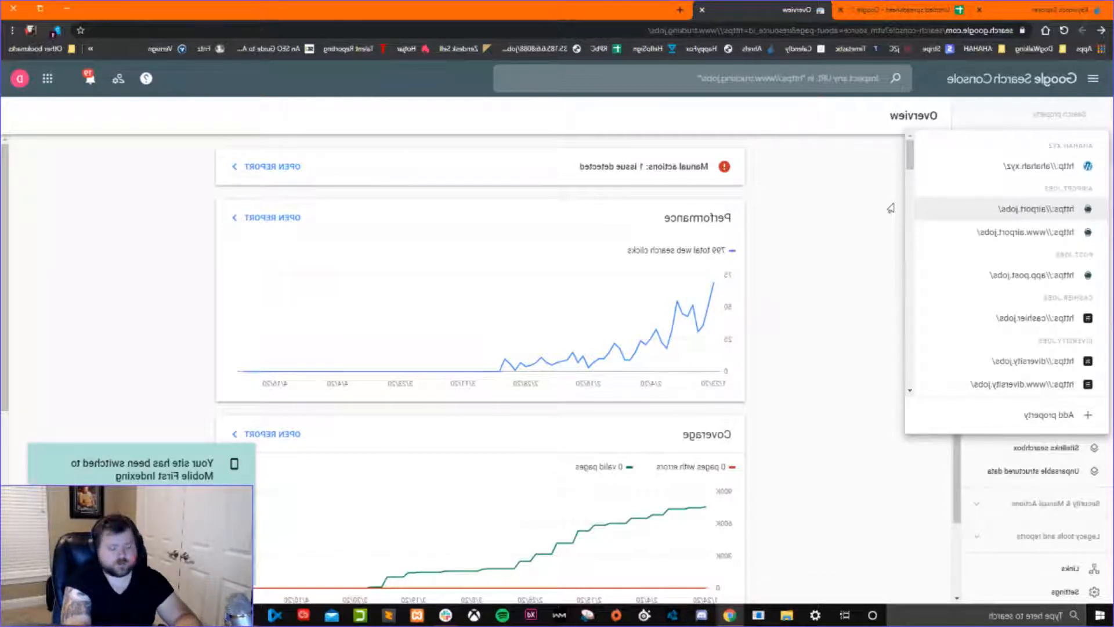
pyautogui.write('warehouse jo')
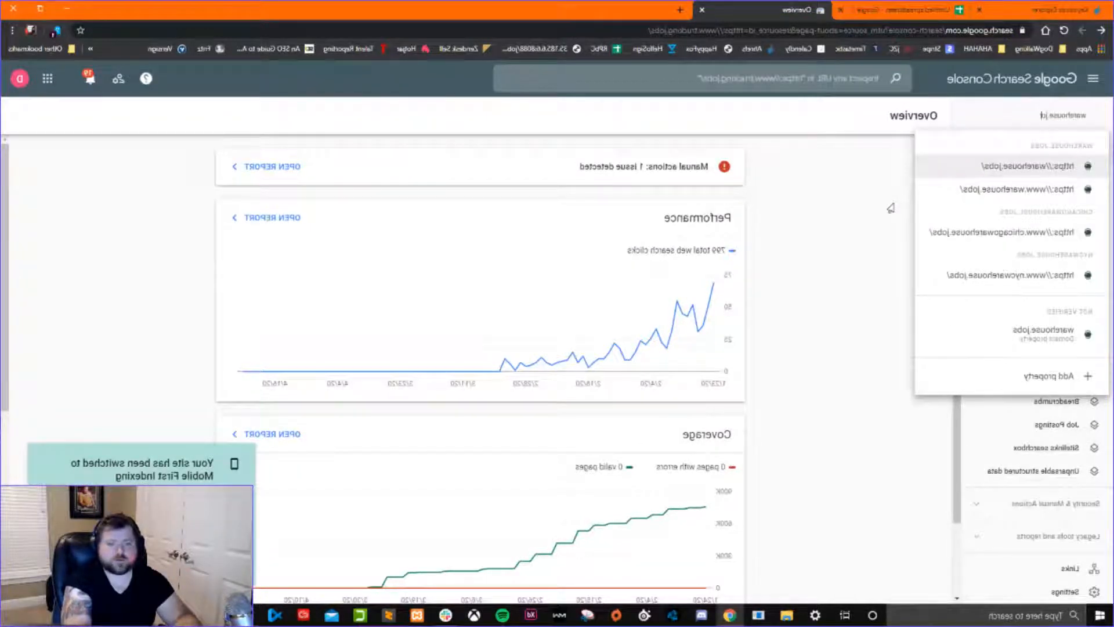
pyautogui.press('Return')
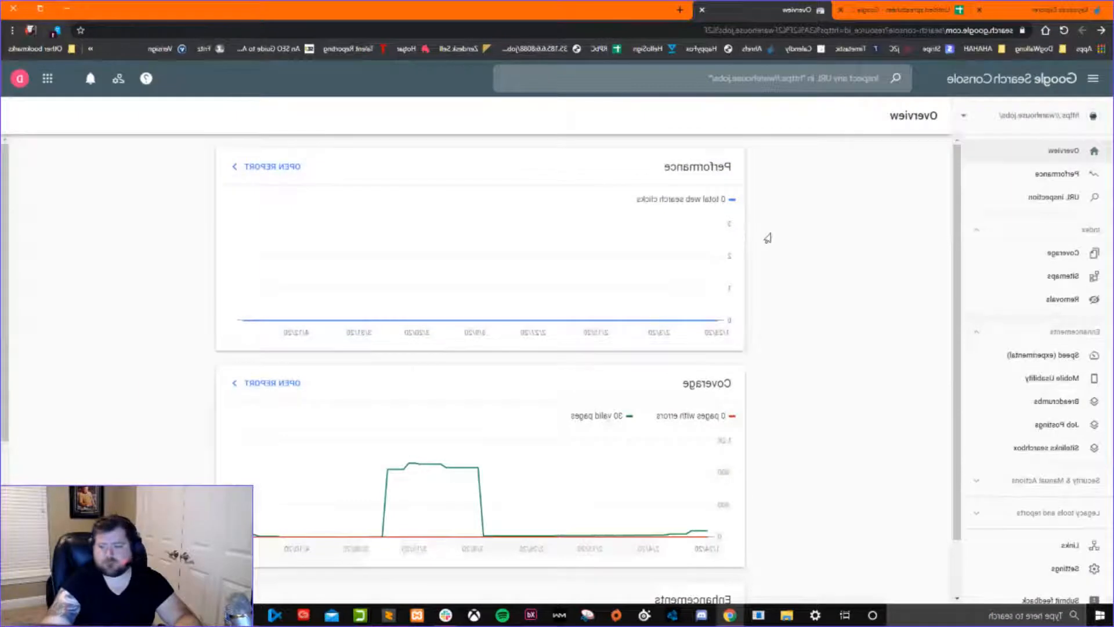
pyautogui.click(1000, 124)
pyautogui.write('https://www.warehouse')
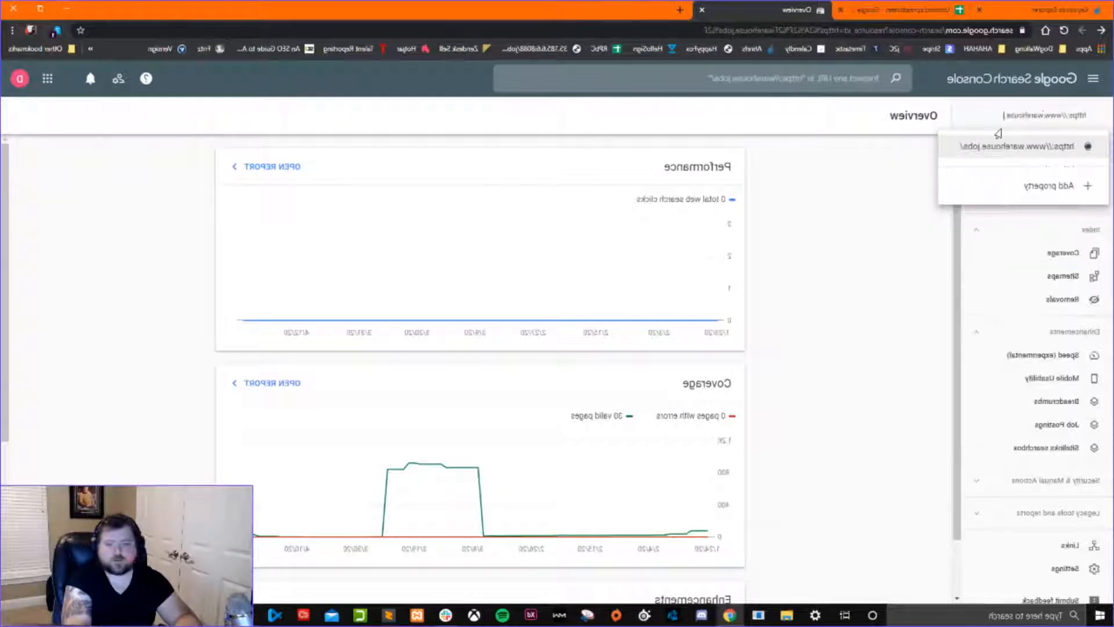
pyautogui.click(998, 142)
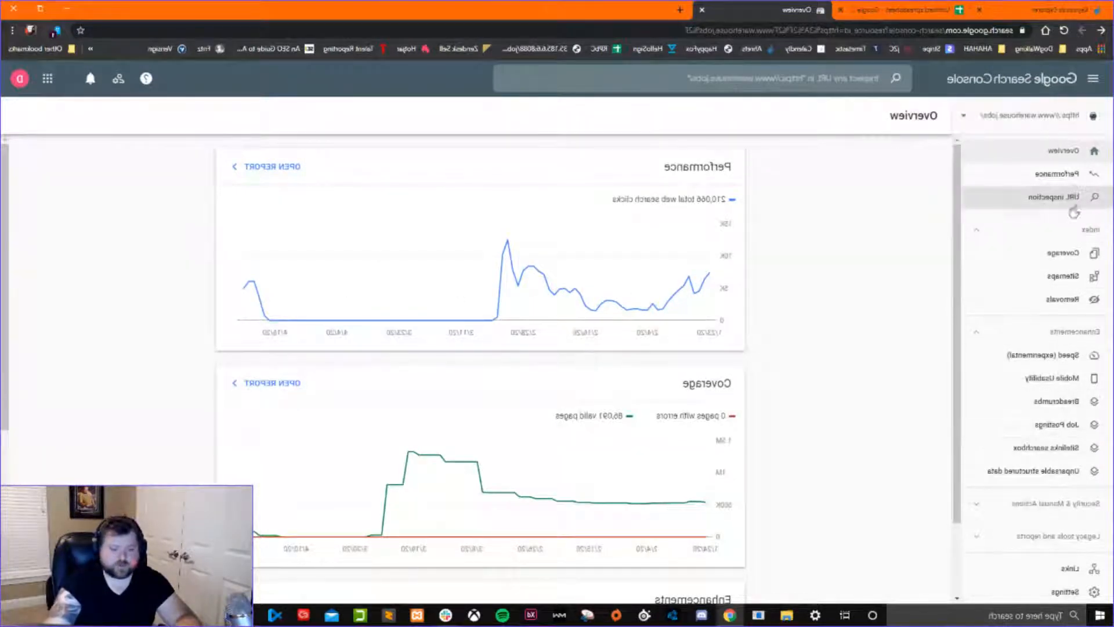
# Open the property's Performance report and set its date range to the last 28 days.
pyautogui.click(1019, 177)
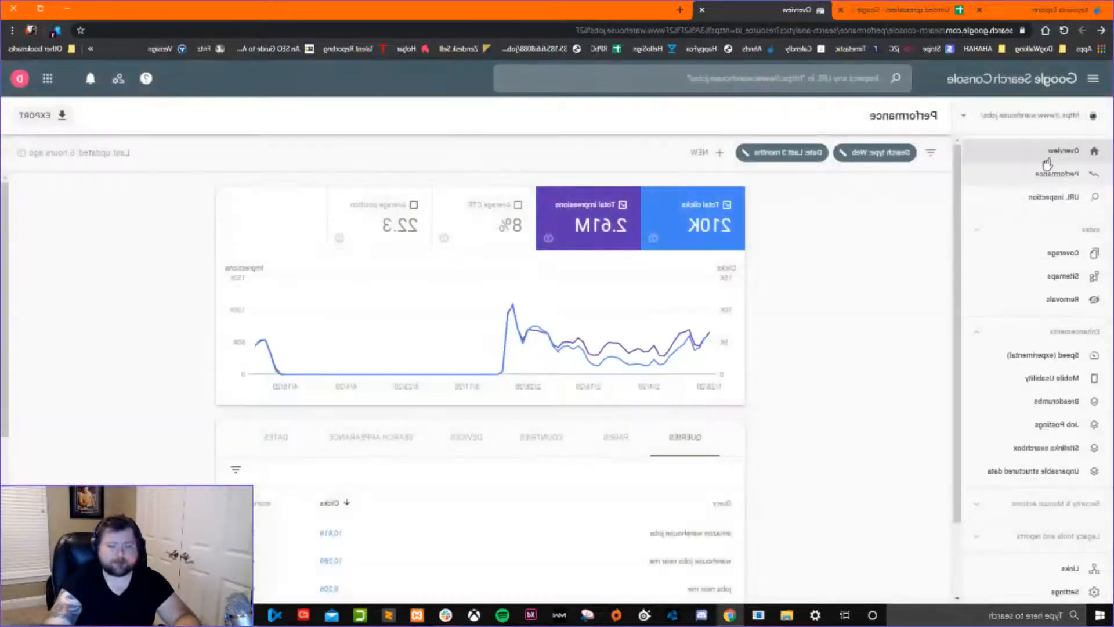
pyautogui.scroll(-4, 667, 331)
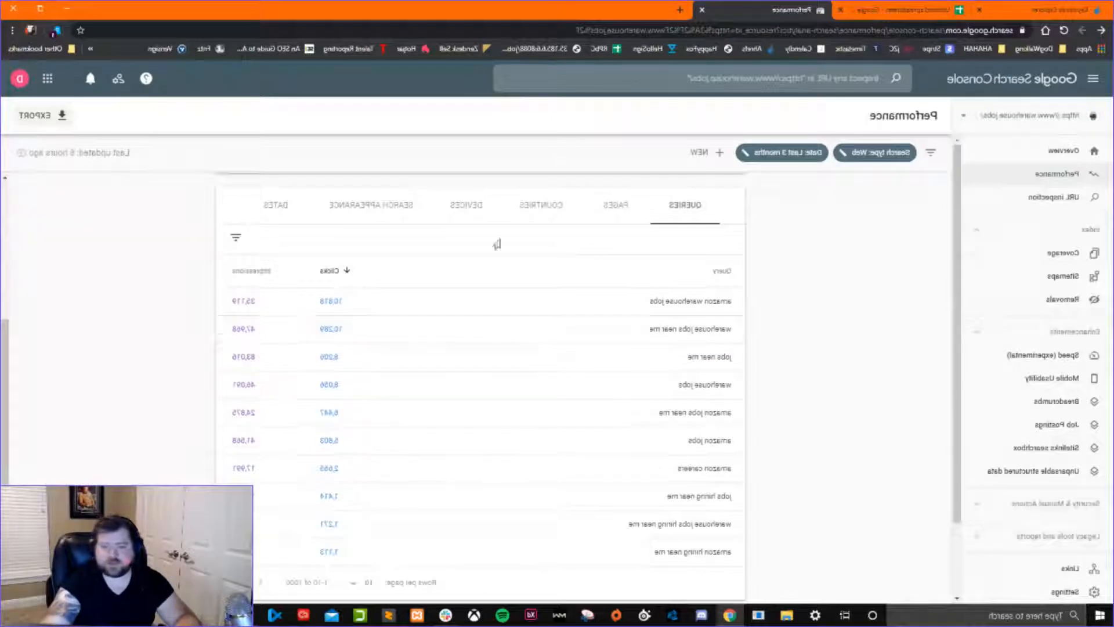
pyautogui.click(758, 155)
pyautogui.click(679, 285)
pyautogui.click(433, 502)
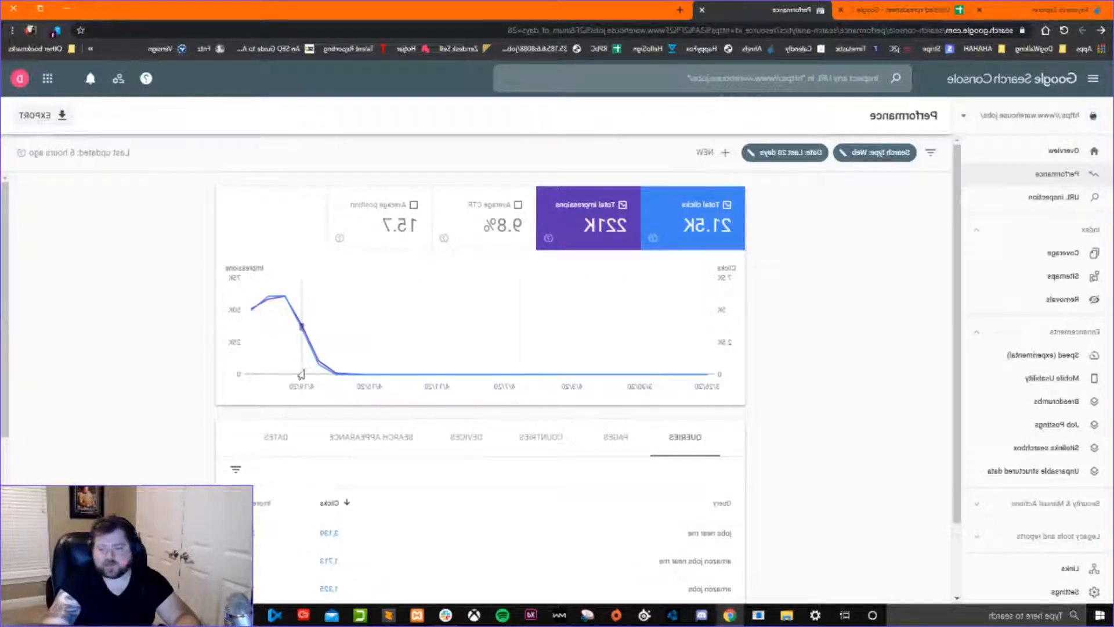
# Review the report's clicks graph and top queries, and enter amazon as a keyword in Ahrefs Keywords Explorer.
pyautogui.scroll(-1, 383, 372)
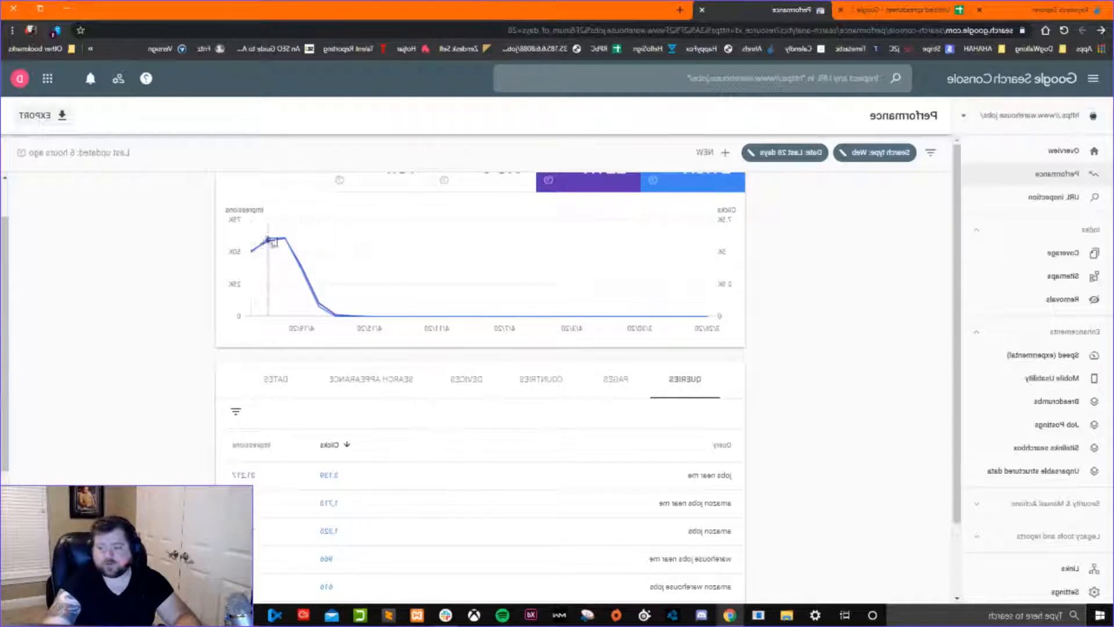
pyautogui.moveTo(247, 258)
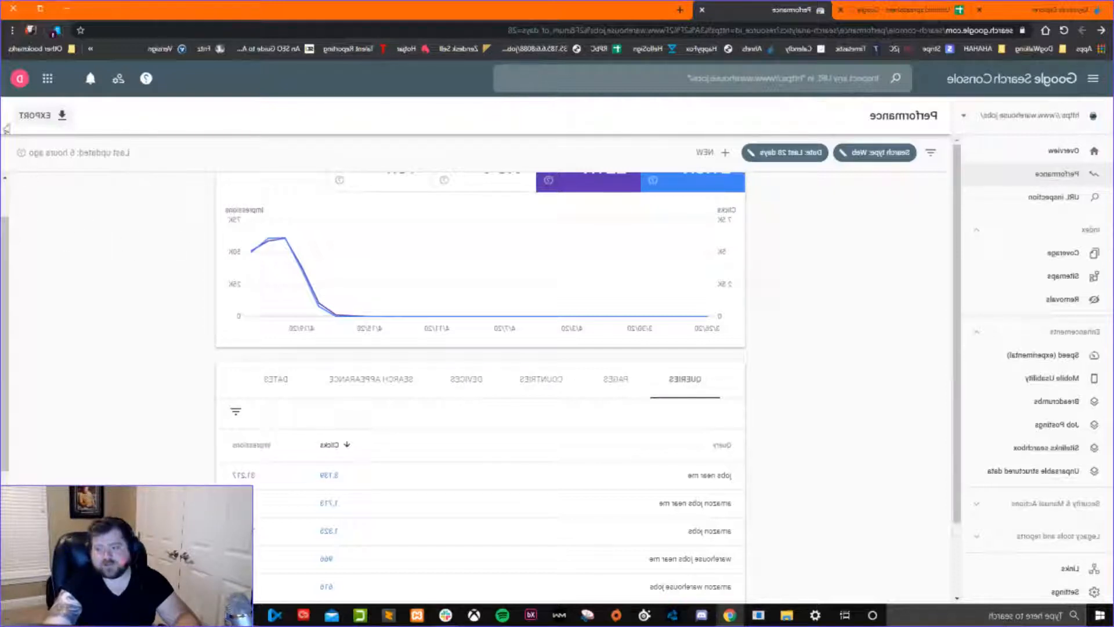
pyautogui.scroll(-3, 609, 325)
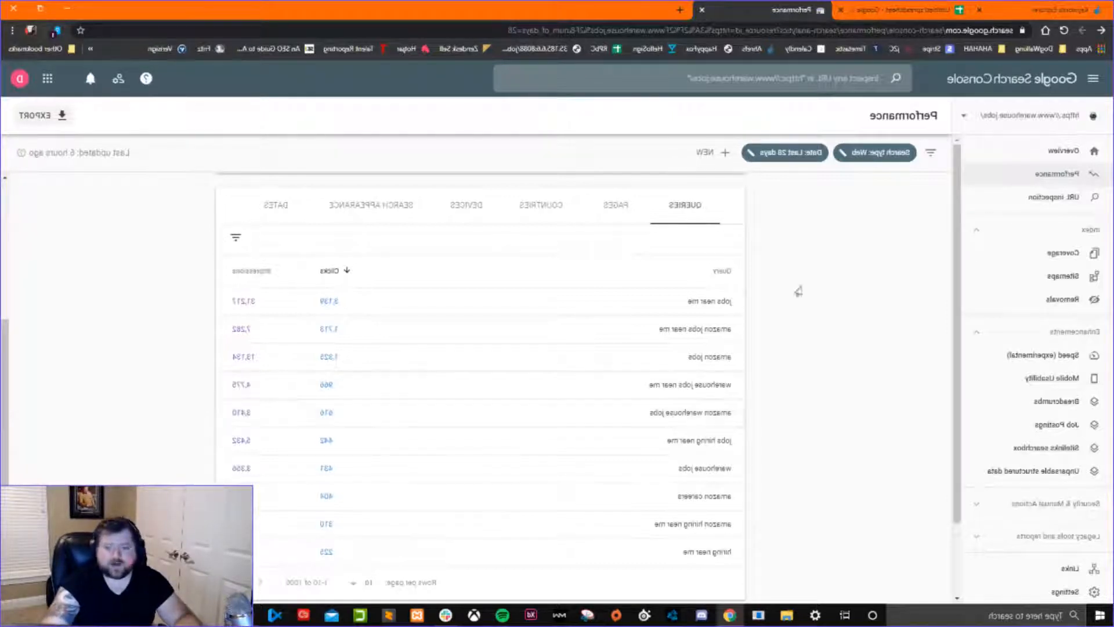
pyautogui.click(1039, 9)
pyautogui.write('amazon')
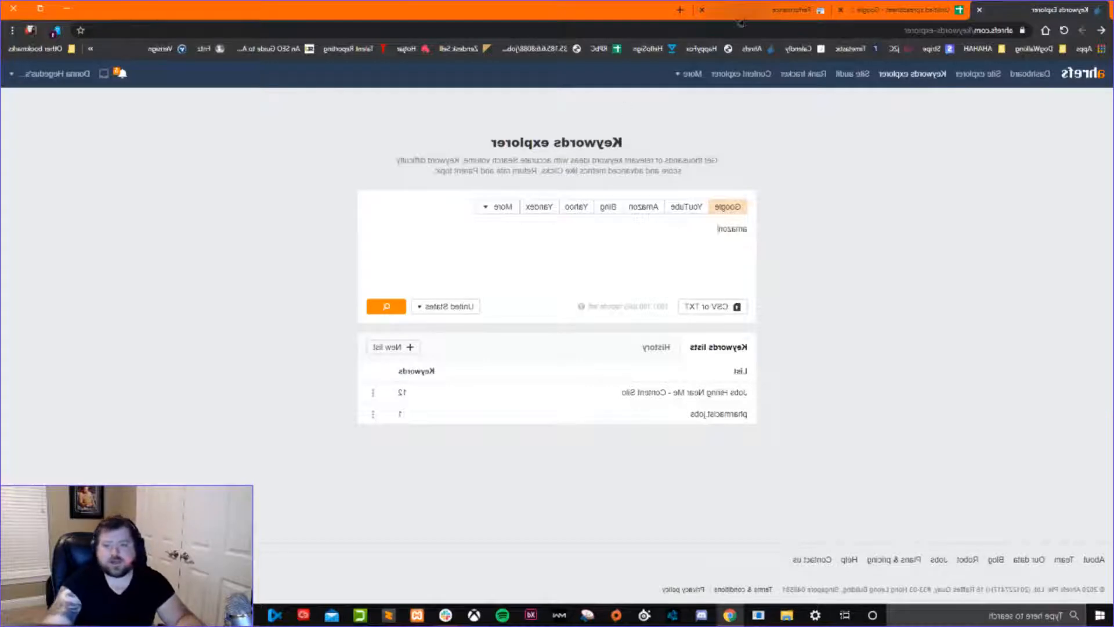
# Return to Search Console, filter the Performance report to the query amazon warehouse jobs, and list its pages.
pyautogui.click(749, 14)
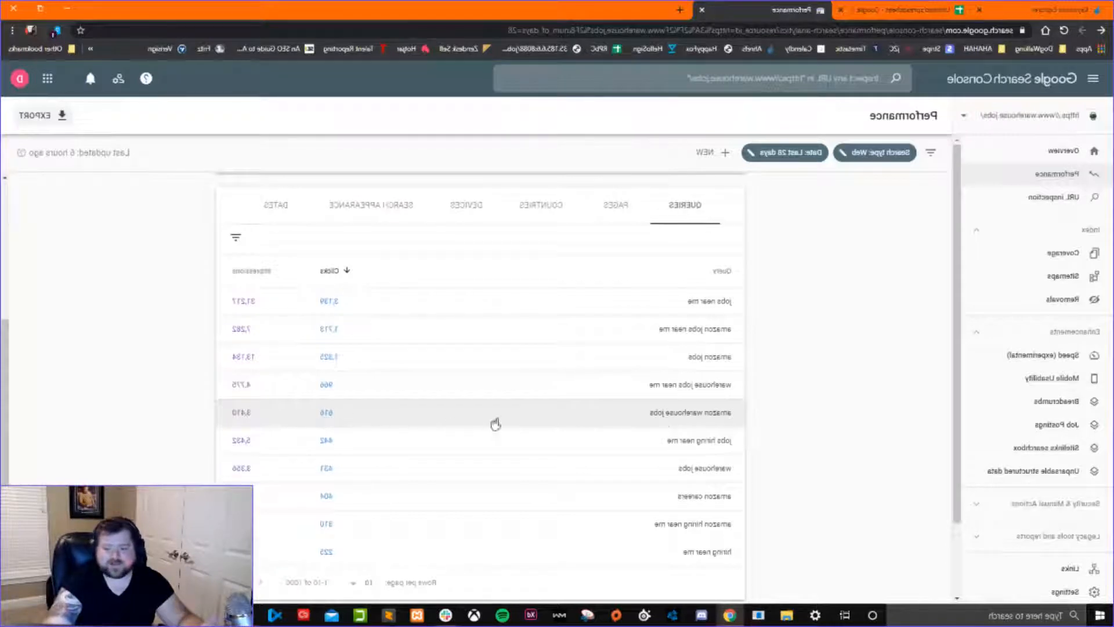
pyautogui.click(662, 421)
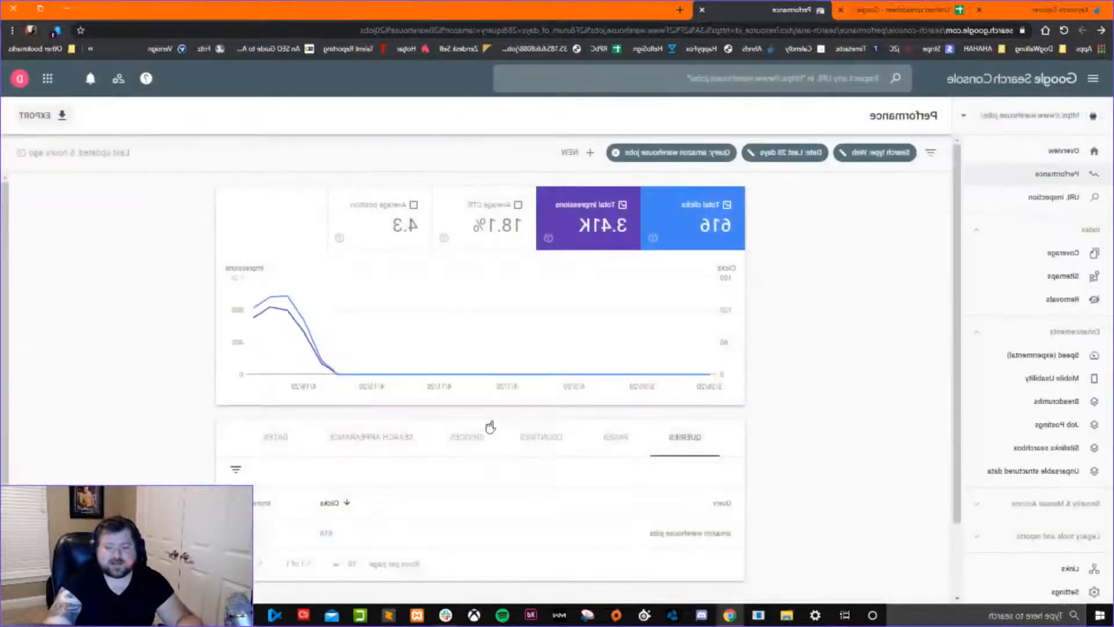
pyautogui.scroll(-1, 169, 411)
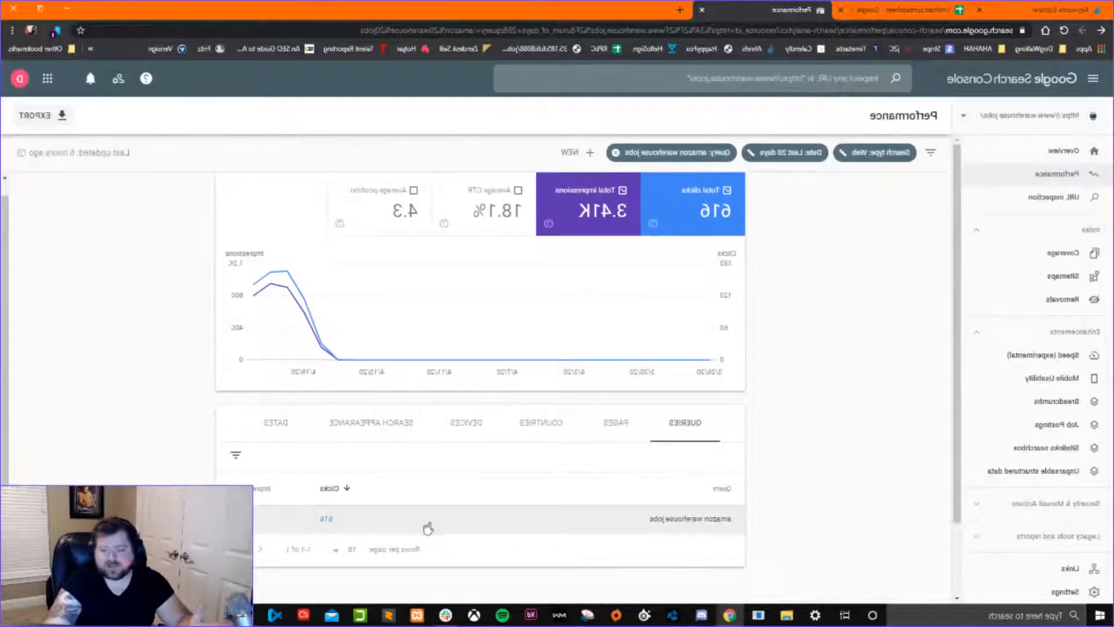
pyautogui.click(608, 426)
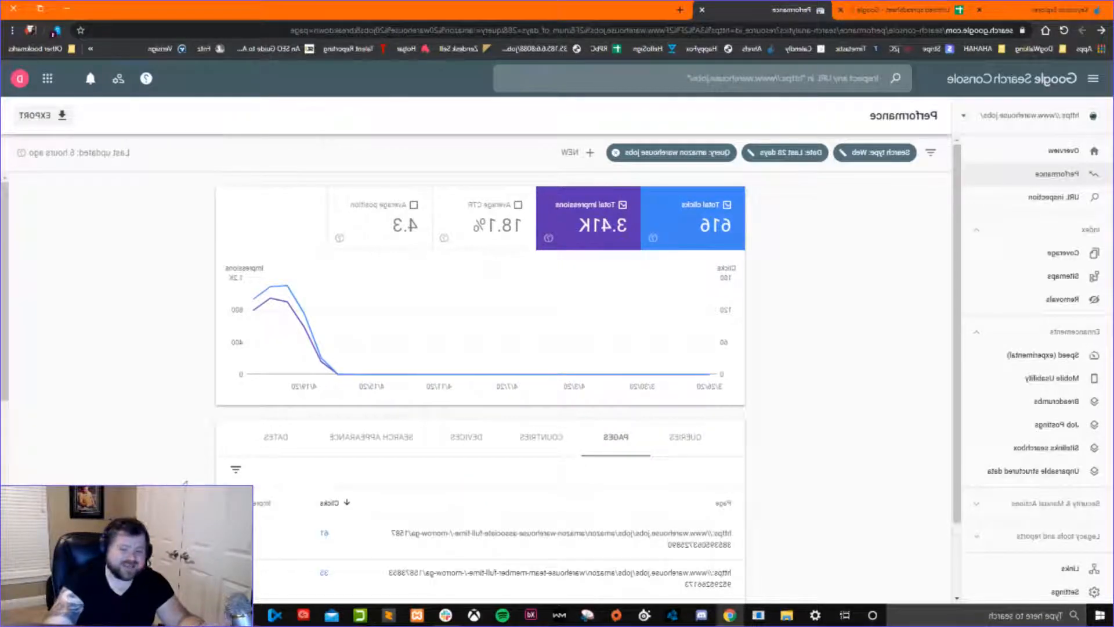
pyautogui.scroll(-4, 185, 483)
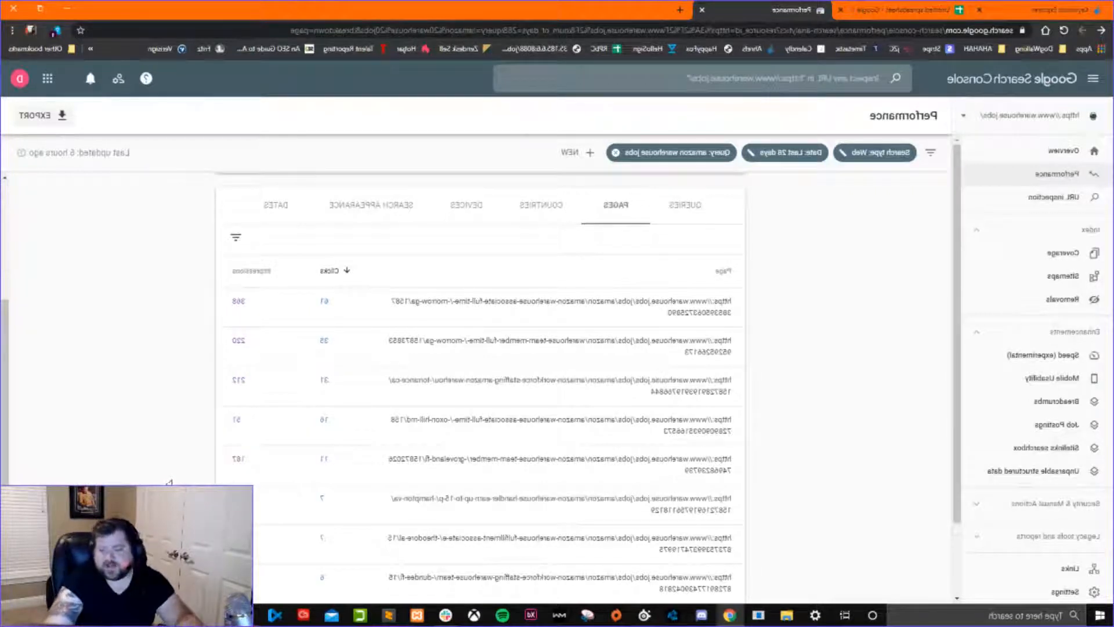
# Break down the filtered Performance report by search appearance and review its clicks, impressions and result types.
pyautogui.scroll(2, 173, 483)
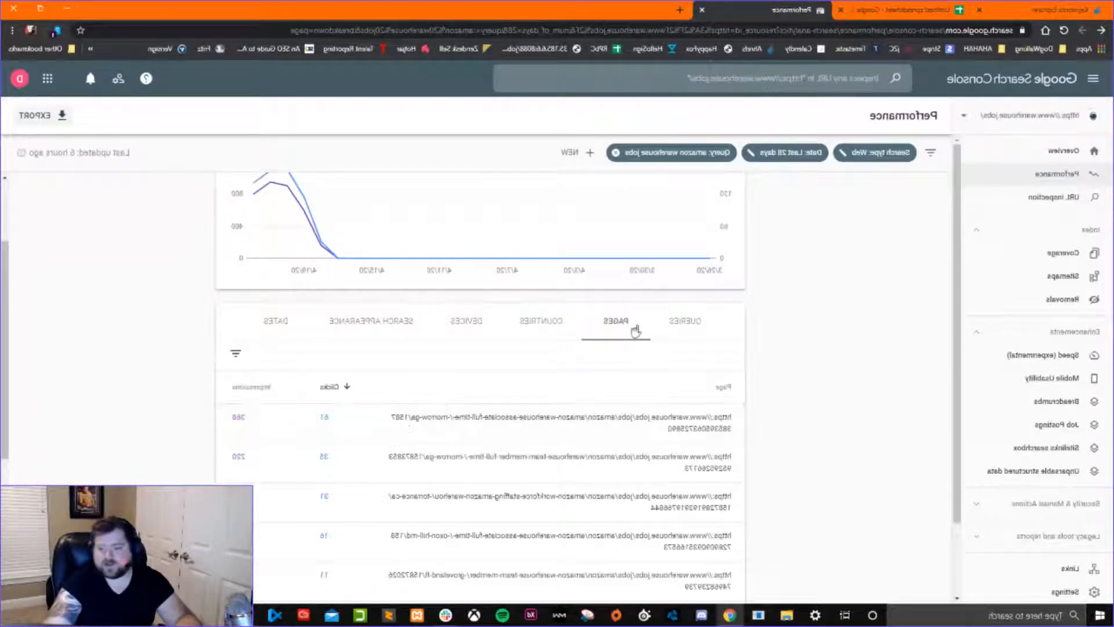
pyautogui.click(398, 325)
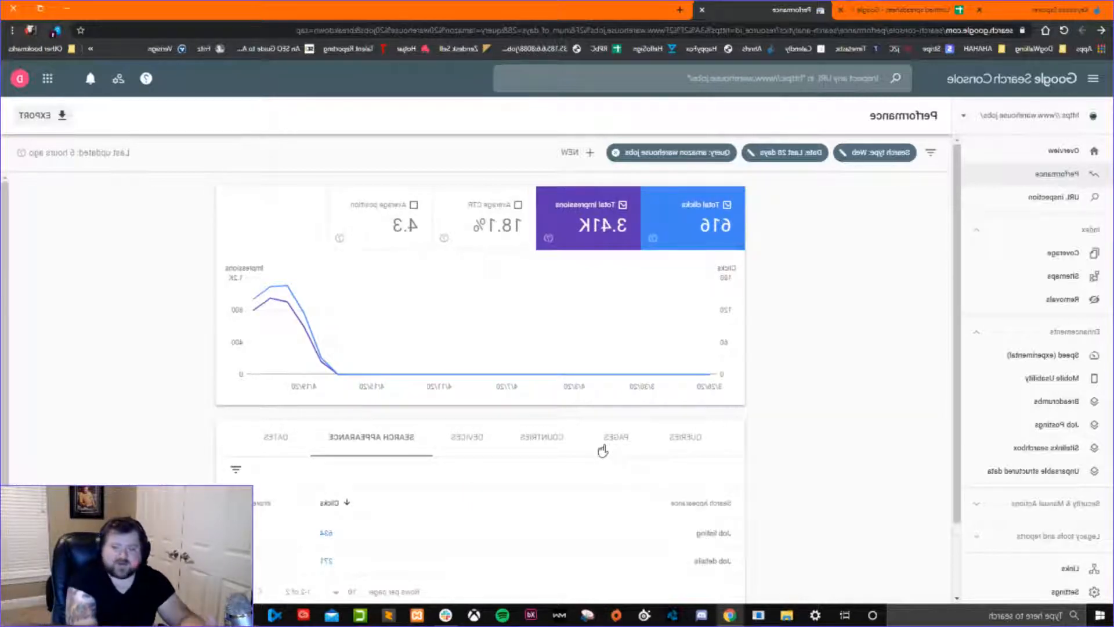
pyautogui.scroll(-1, 244, 388)
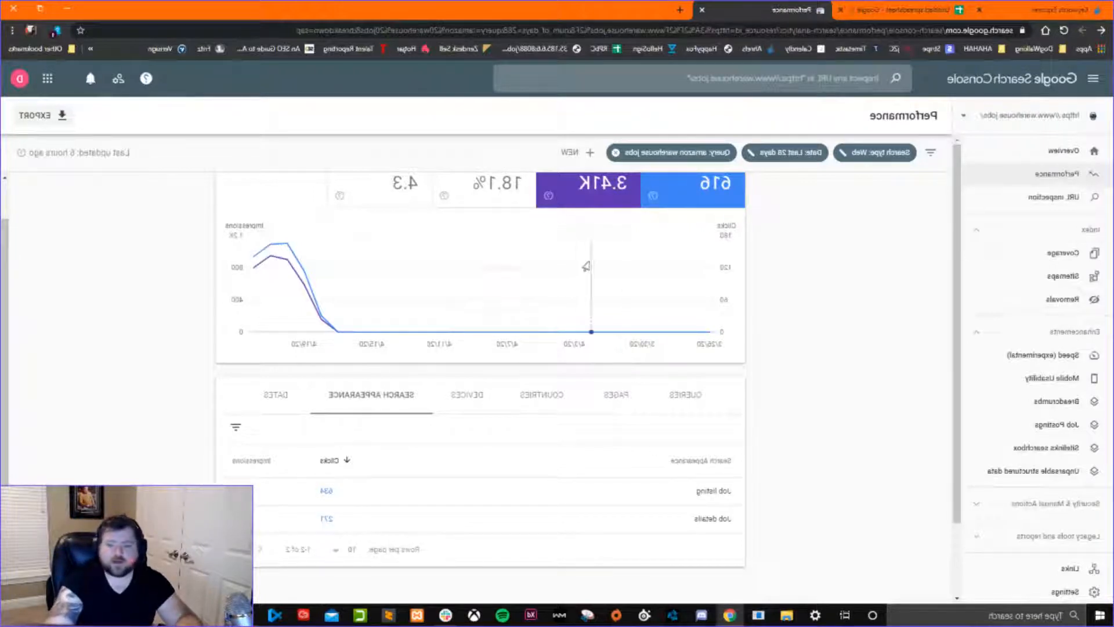
pyautogui.scroll(1, 585, 266)
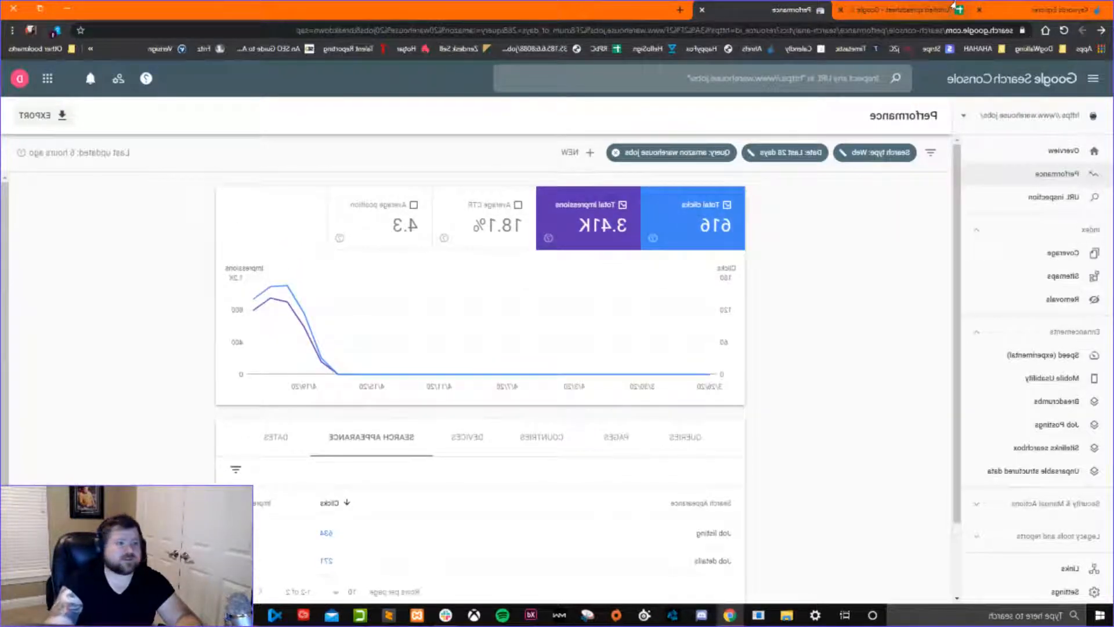
# Switch to Ahrefs Keywords Explorer and search for the keyword amazon warehouse jobs on Google in the United States.
pyautogui.click(1030, 18)
pyautogui.write('warehouse jobs')
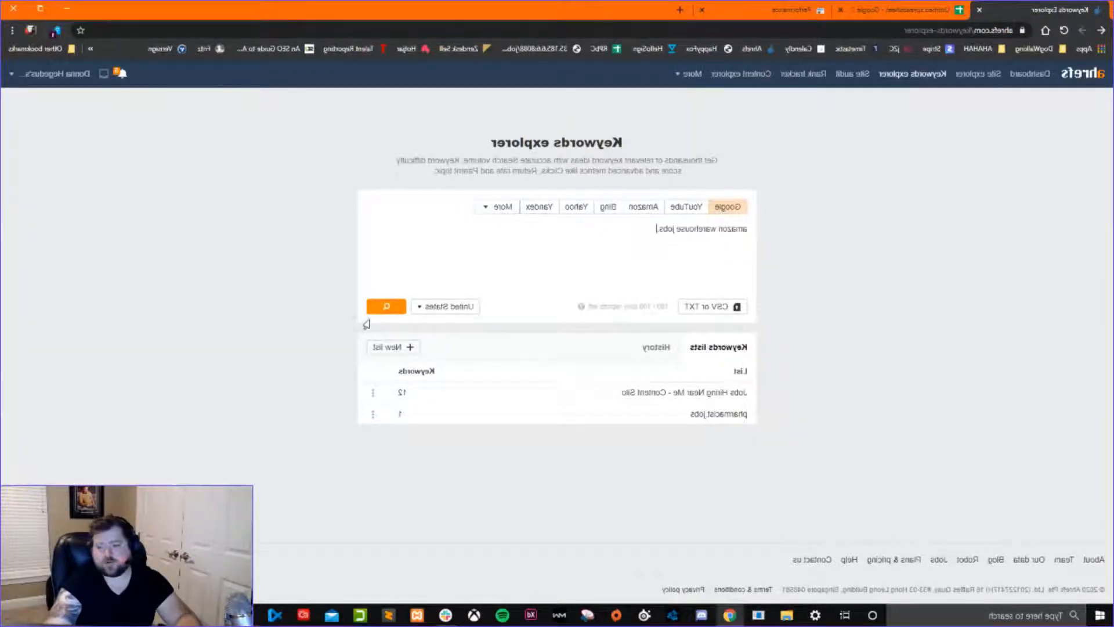
pyautogui.click(385, 306)
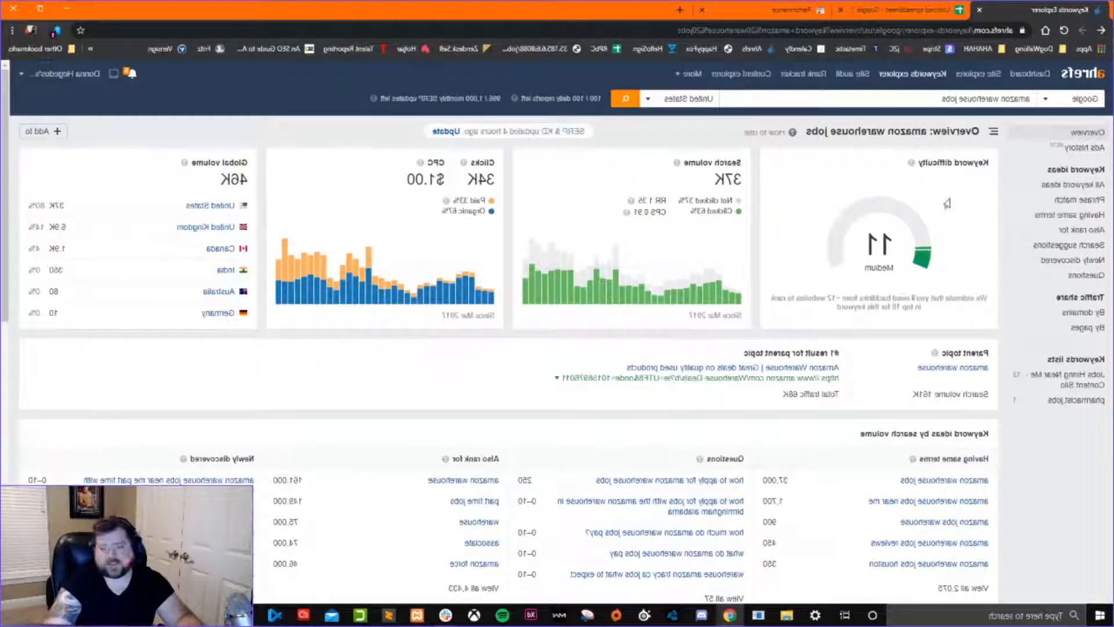
# Examine the keyword's search volume, clicks and the split between paid and organic clicks in the overview.
pyautogui.moveTo(664, 267)
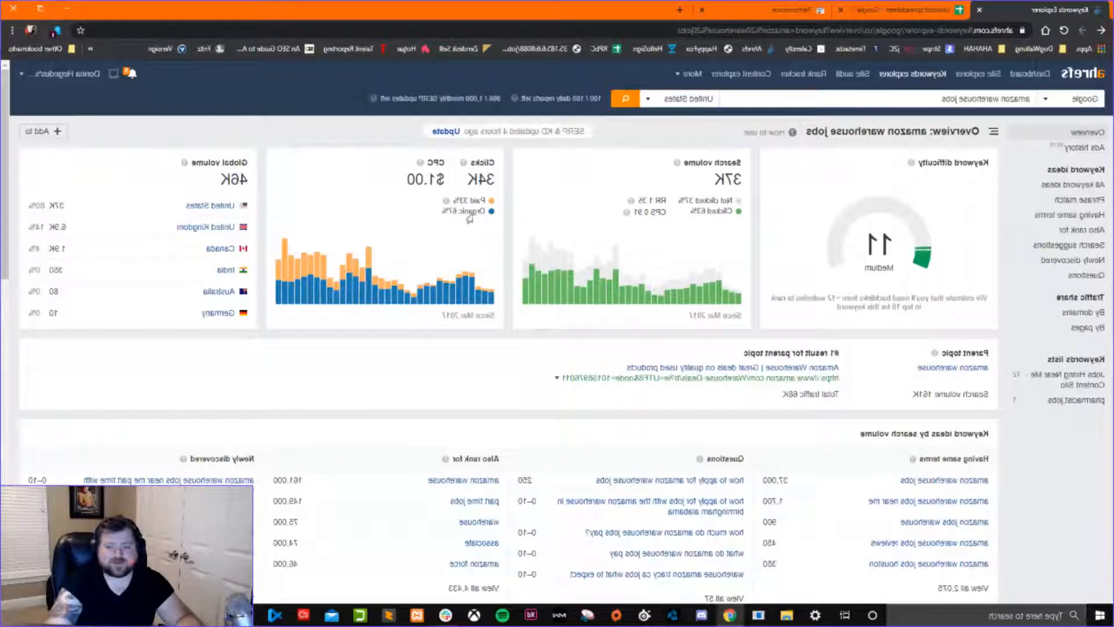
pyautogui.moveTo(494, 180); pyautogui.dragTo(466, 181)
pyautogui.click(484, 182)
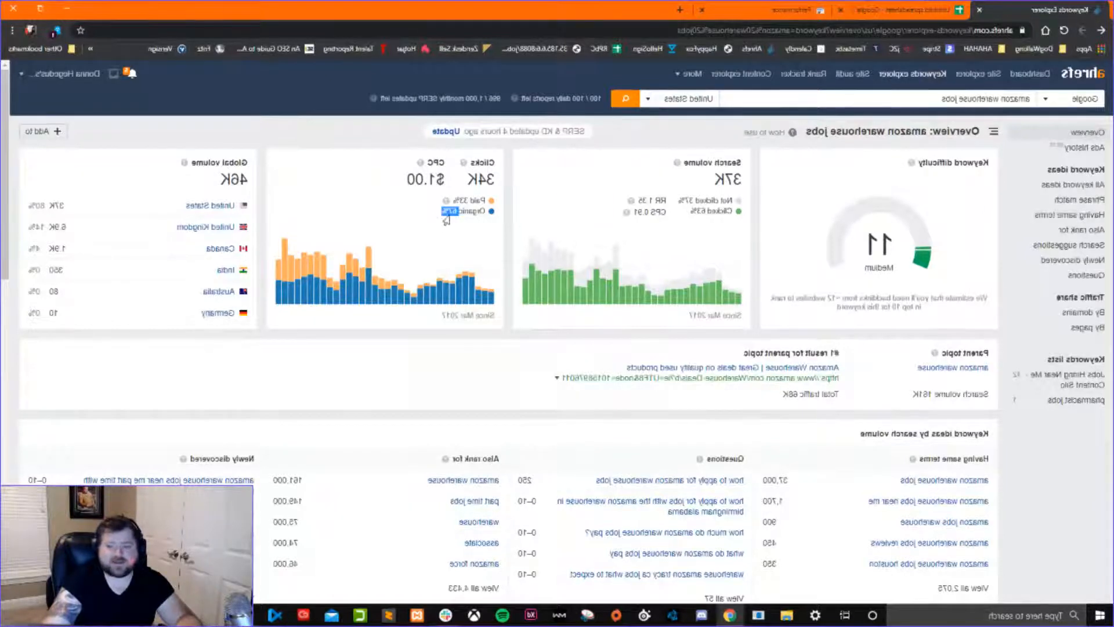
pyautogui.moveTo(485, 211); pyautogui.dragTo(454, 203)
pyautogui.click(484, 204)
pyautogui.tripleClick(483, 203)
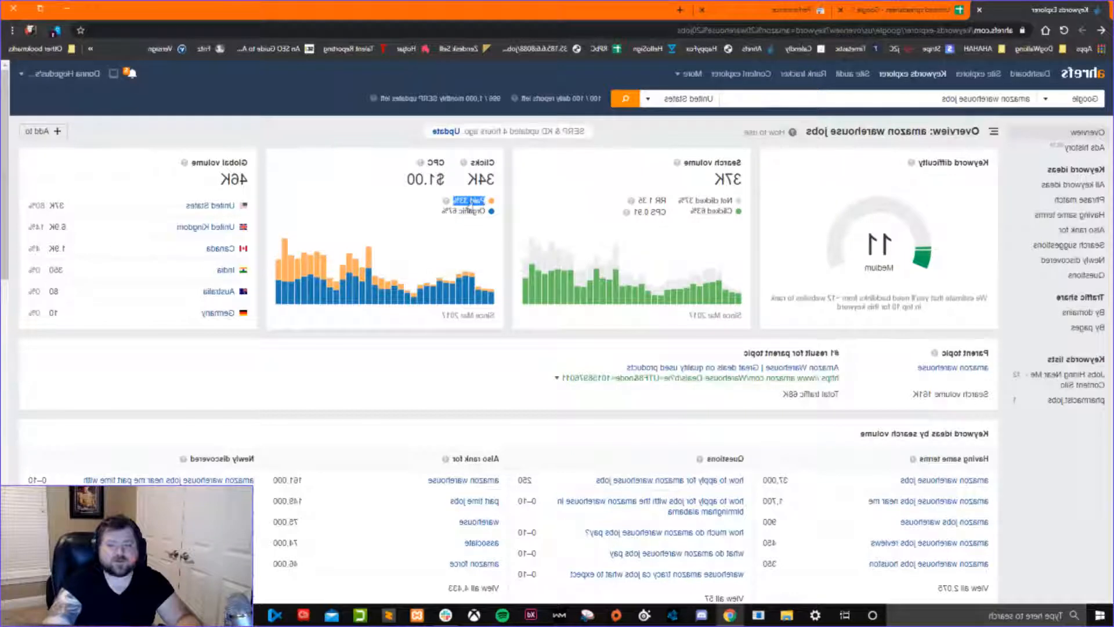
pyautogui.click(464, 207)
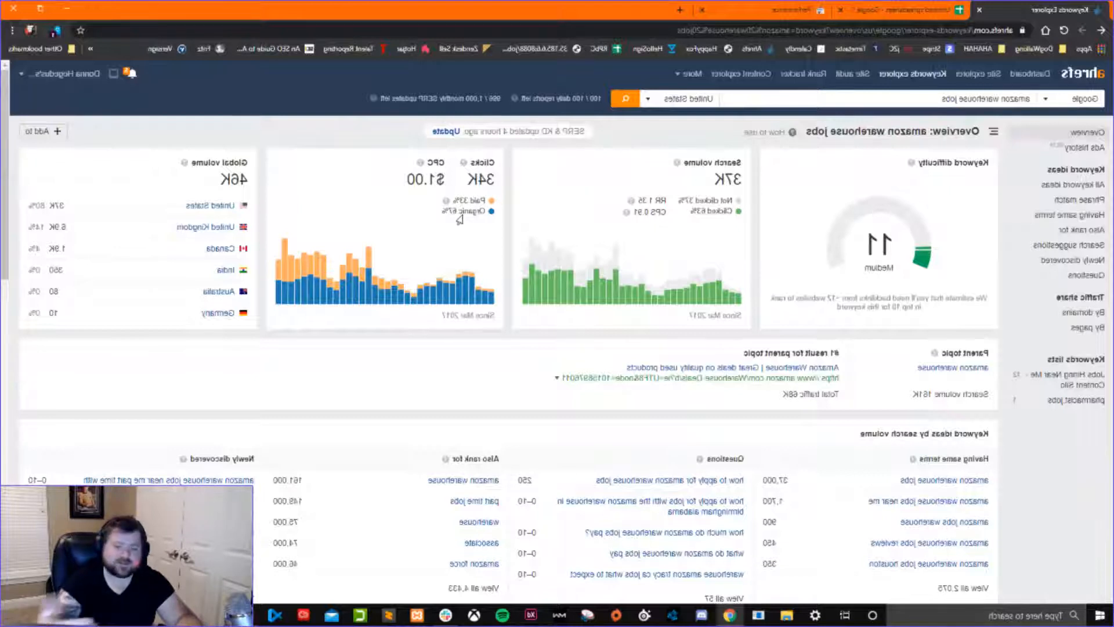
pyautogui.moveTo(467, 274)
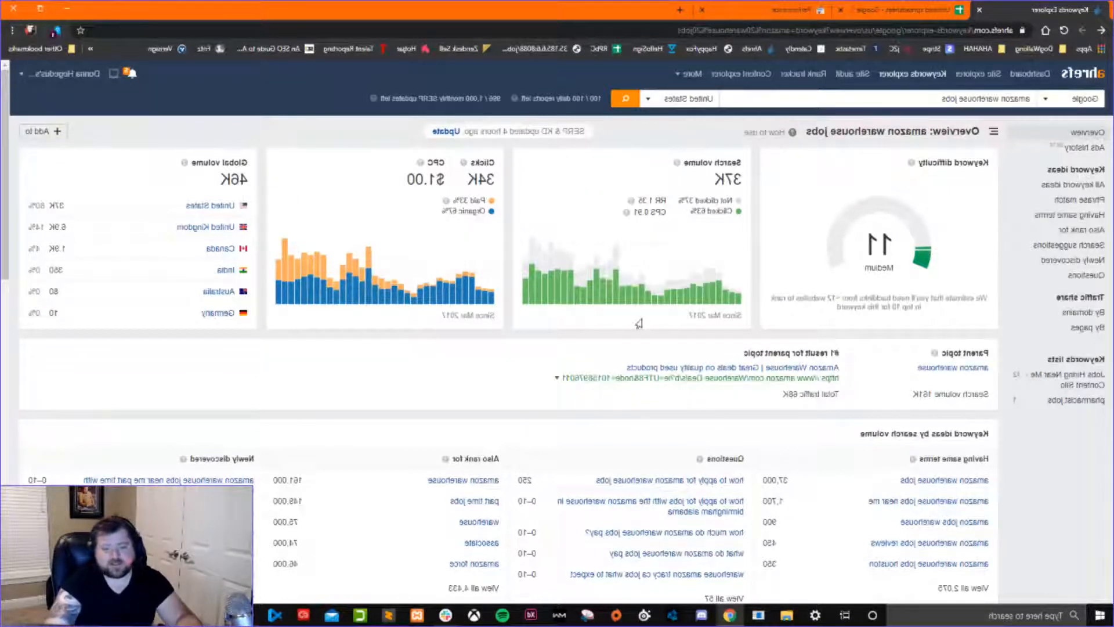
# Check the parent topic's search volume and the keyword difficulty score for amazon warehouse jobs.
pyautogui.moveTo(932, 396); pyautogui.dragTo(897, 402)
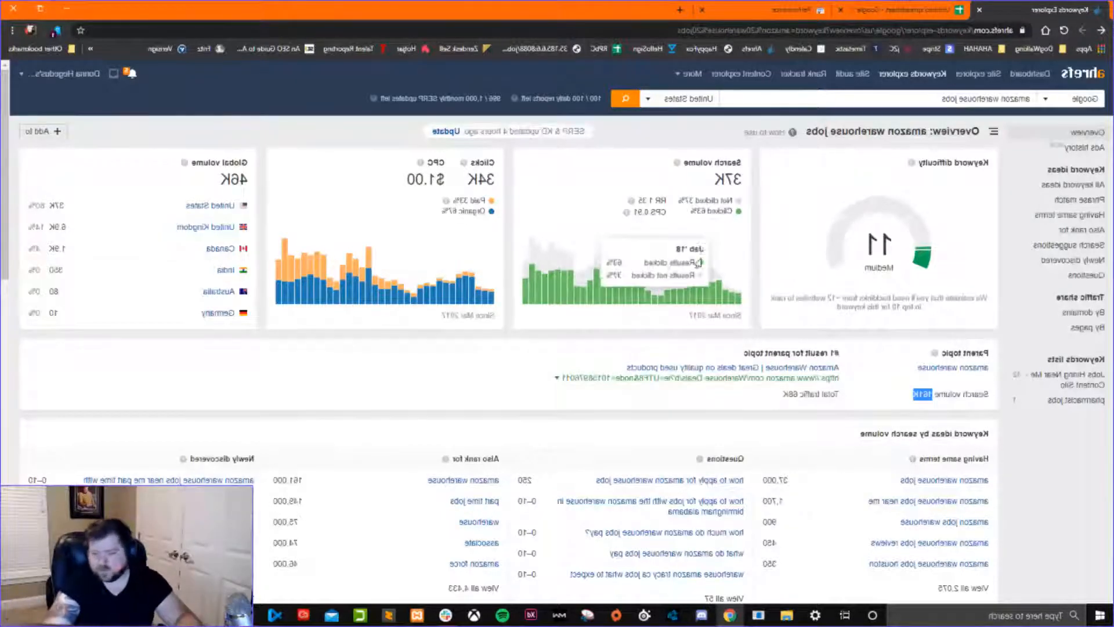
pyautogui.scroll(-2, 705, 267)
pyautogui.scroll(2, 813, 290)
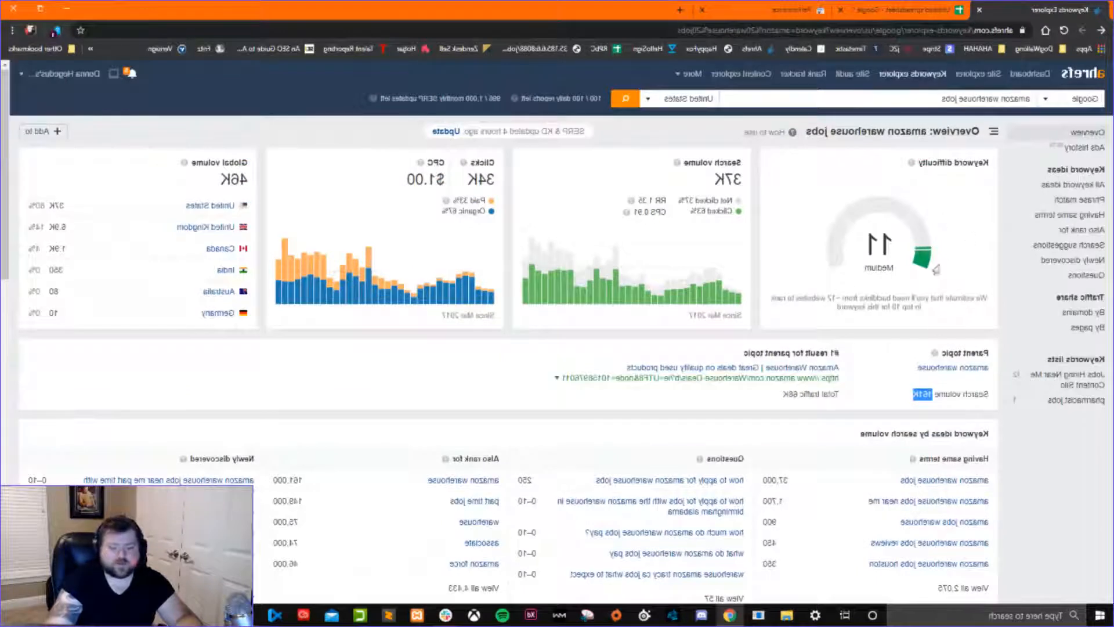
pyautogui.moveTo(889, 241); pyautogui.dragTo(839, 292)
pyautogui.click(872, 291)
pyautogui.moveTo(888, 243); pyautogui.dragTo(852, 269)
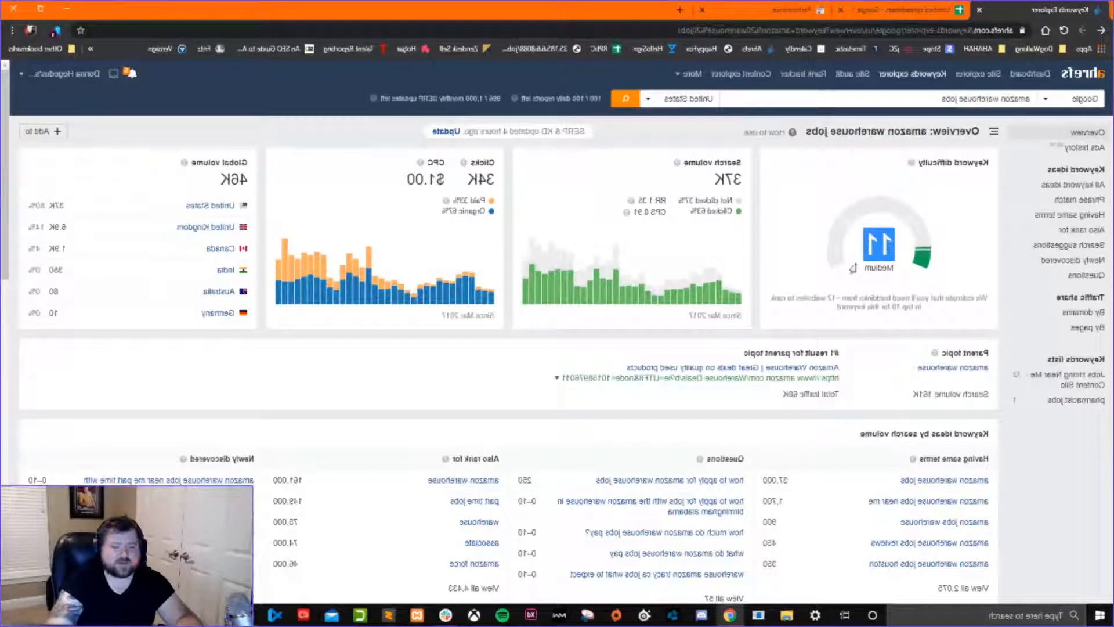
pyautogui.click(886, 284)
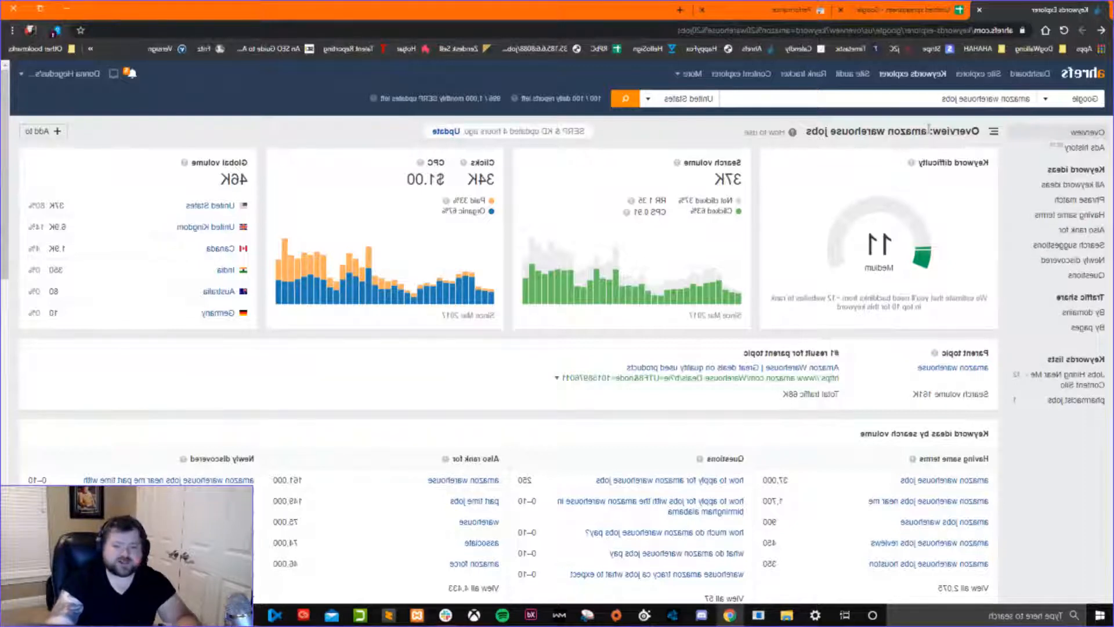
# Open the traffic share by pages report and review the pages ranking for amazon warehouse jobs.
pyautogui.click(1077, 328)
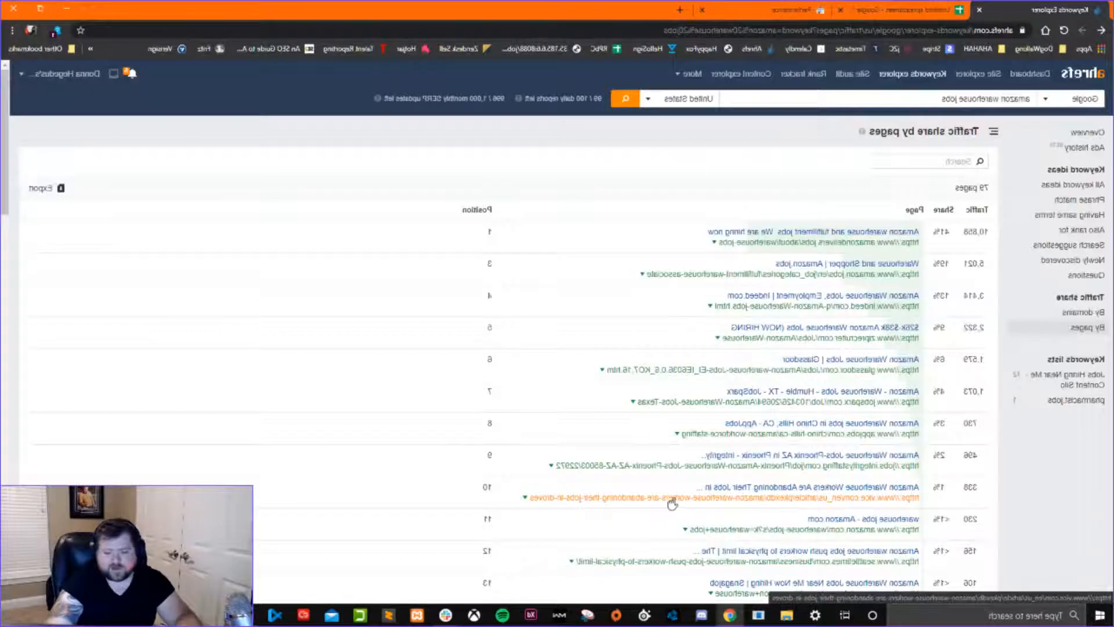
pyautogui.scroll(-3, 672, 505)
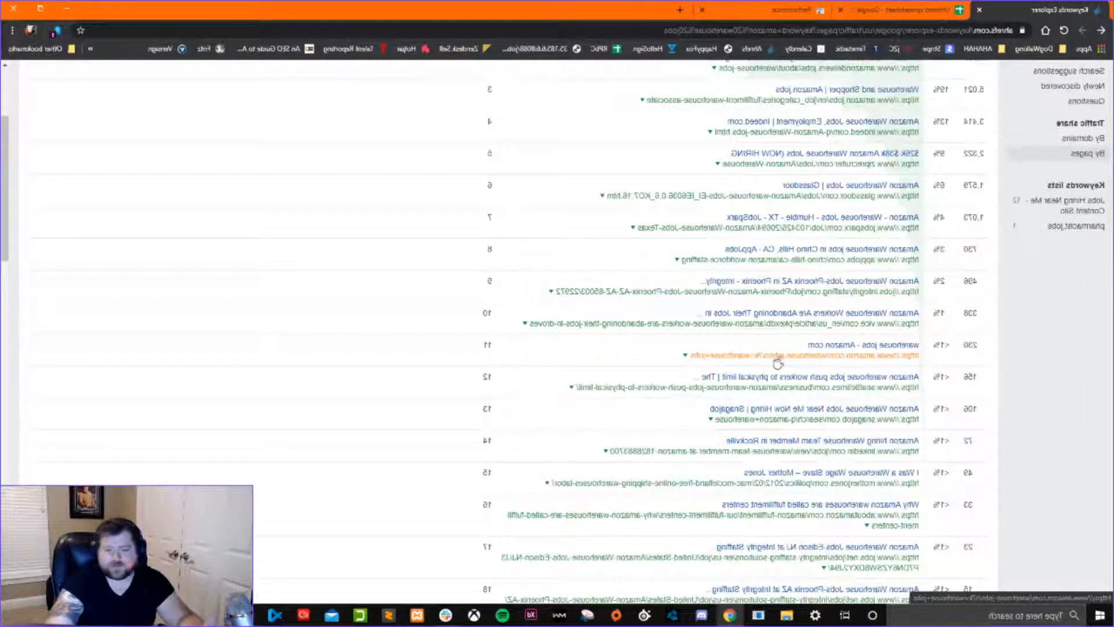
pyautogui.scroll(2, 780, 362)
pyautogui.scroll(2, 722, 409)
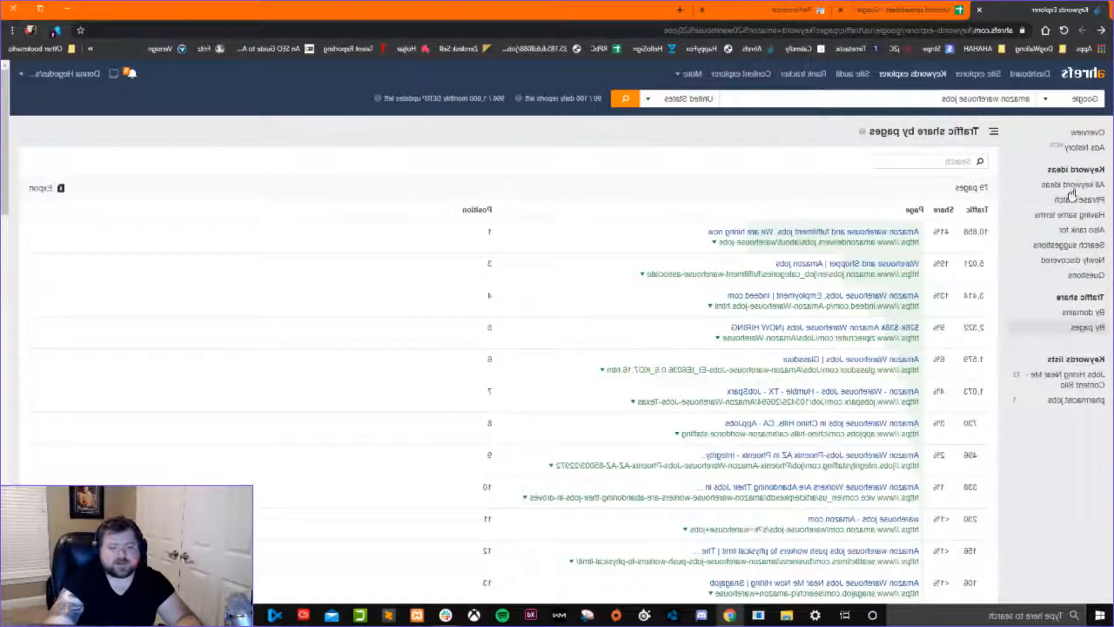
# List all keyword ideas for amazon warehouse jobs and filter them to a maximum keyword difficulty of 2.
pyautogui.click(1074, 185)
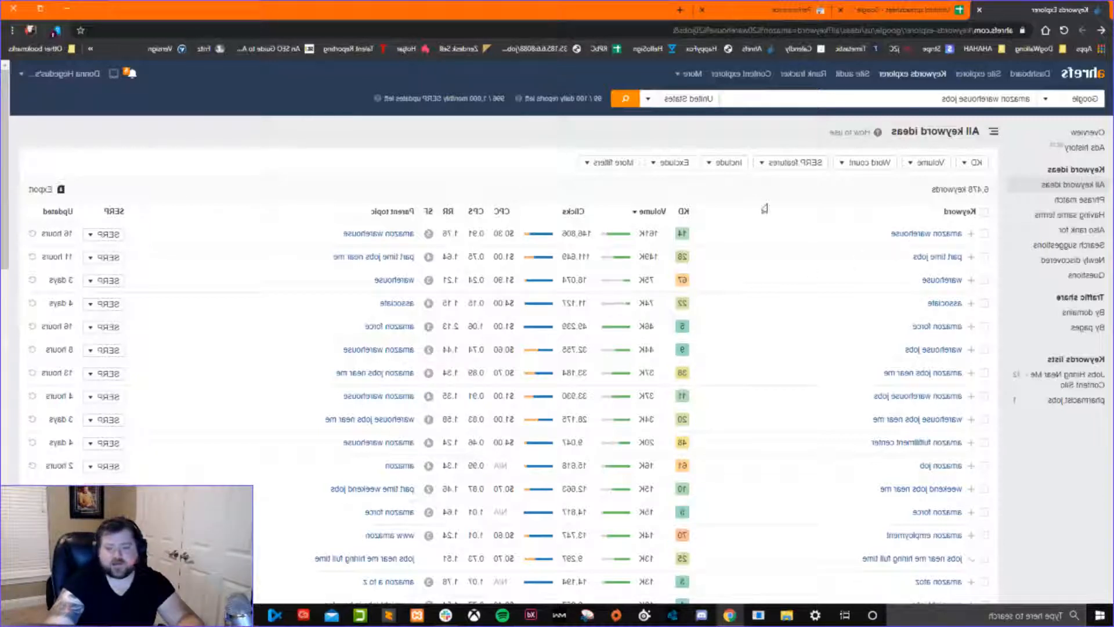
pyautogui.click(966, 164)
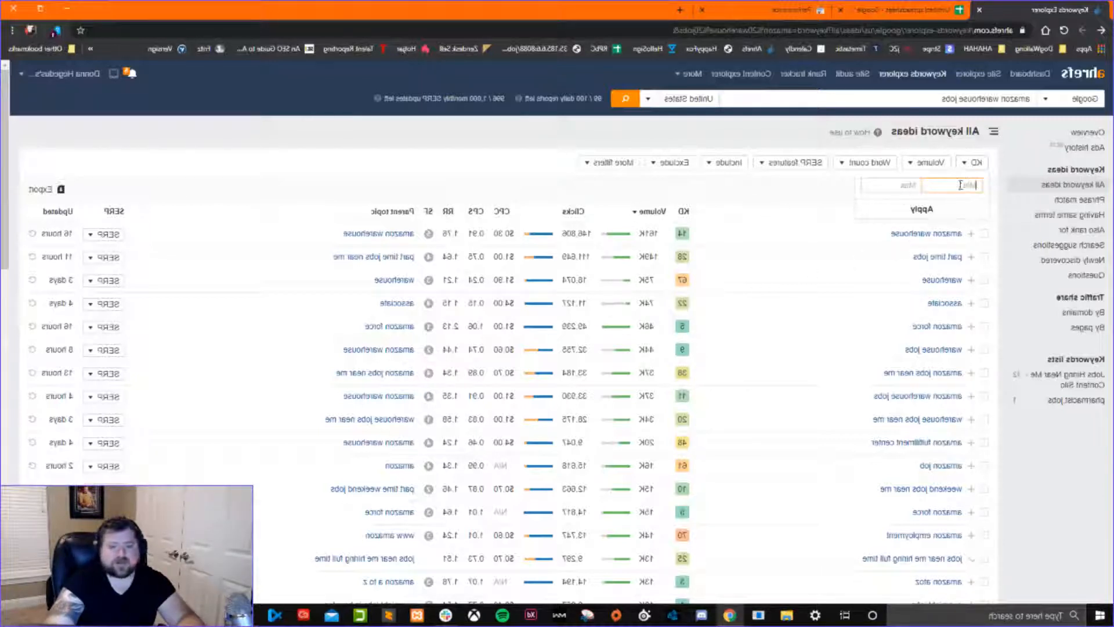
pyautogui.click(825, 193)
pyautogui.click(961, 166)
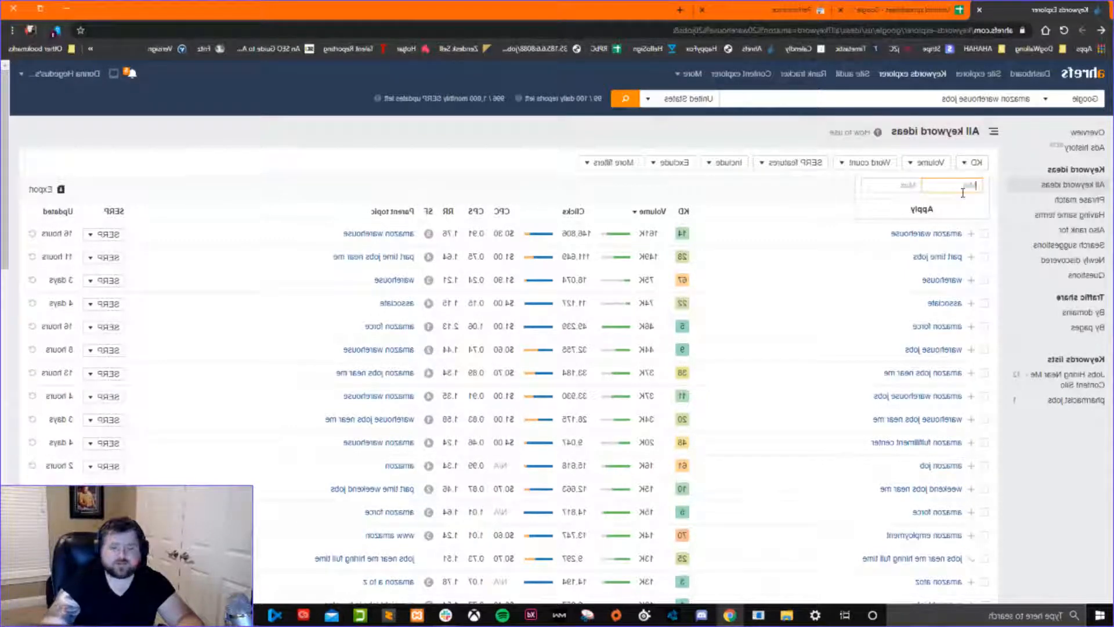
pyautogui.click(883, 183)
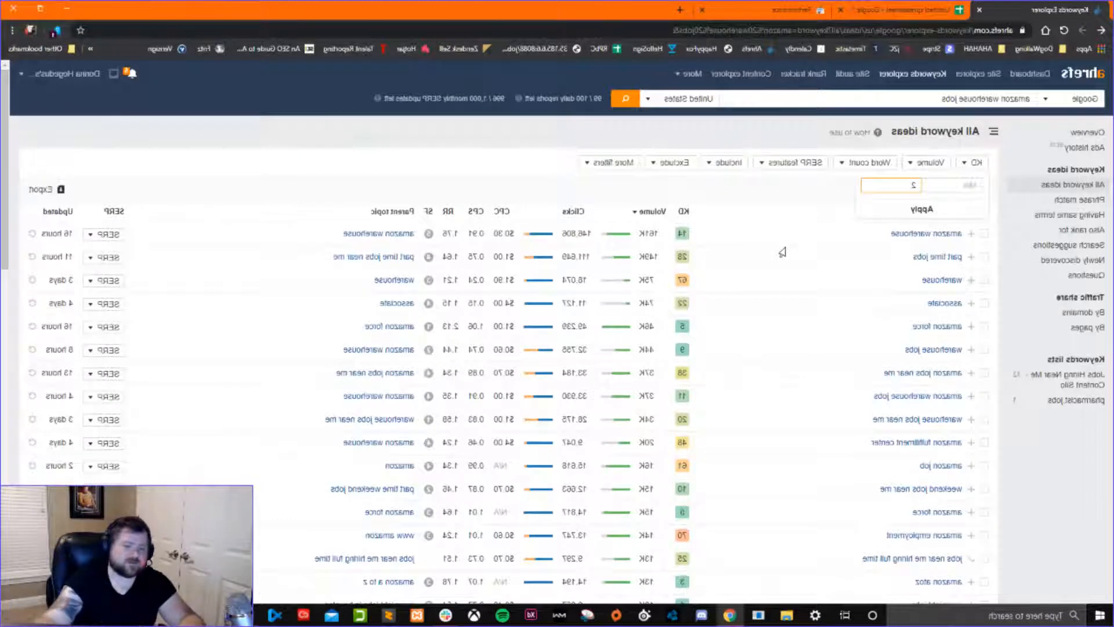
pyautogui.click(917, 209)
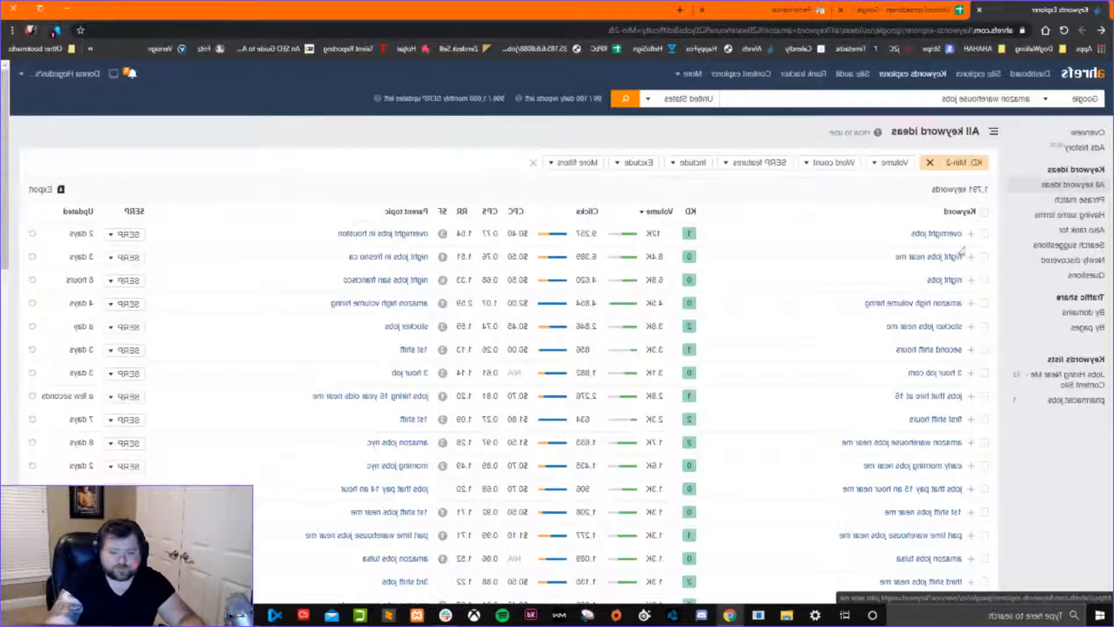
# Look through the low-difficulty keyword ideas and filter them to a minimum search volume of 800.
pyautogui.scroll(-4, 840, 394)
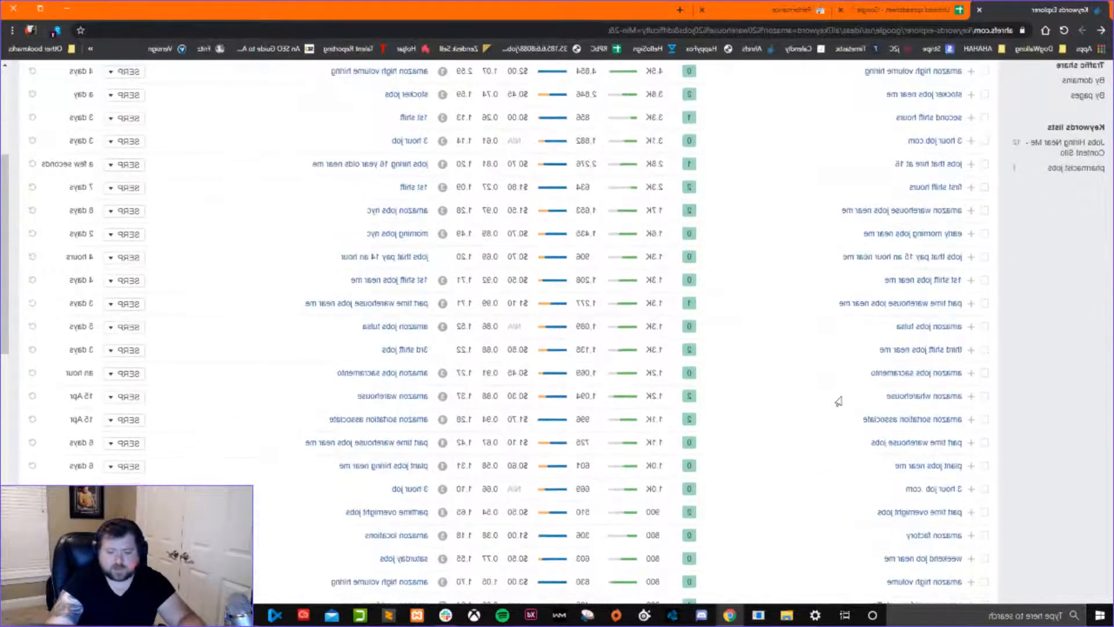
pyautogui.scroll(-4, 835, 400)
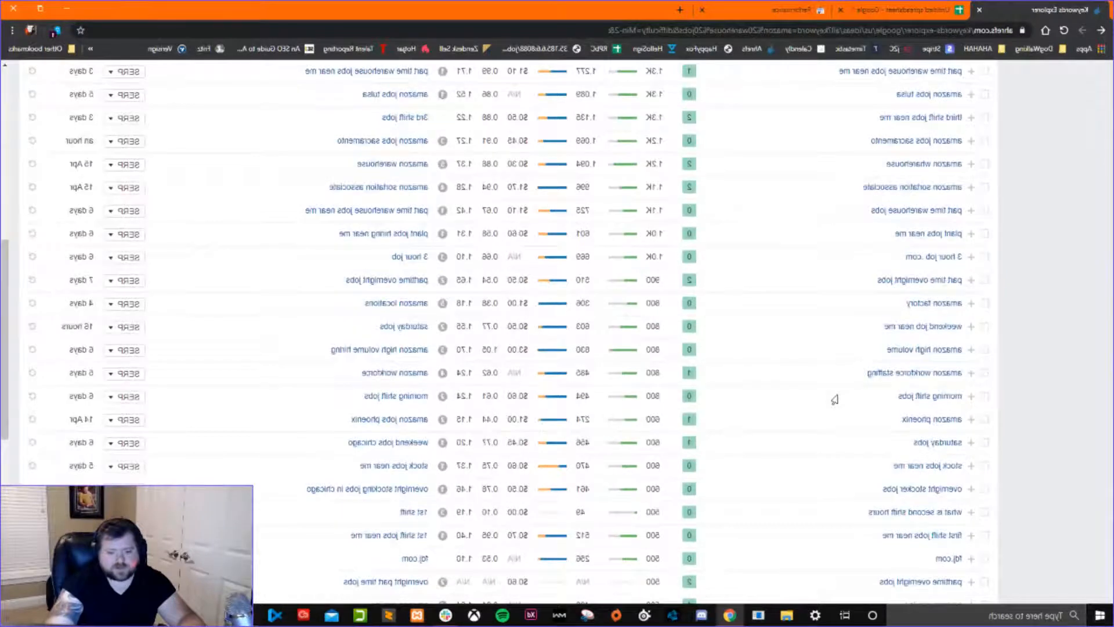
pyautogui.scroll(9, 794, 443)
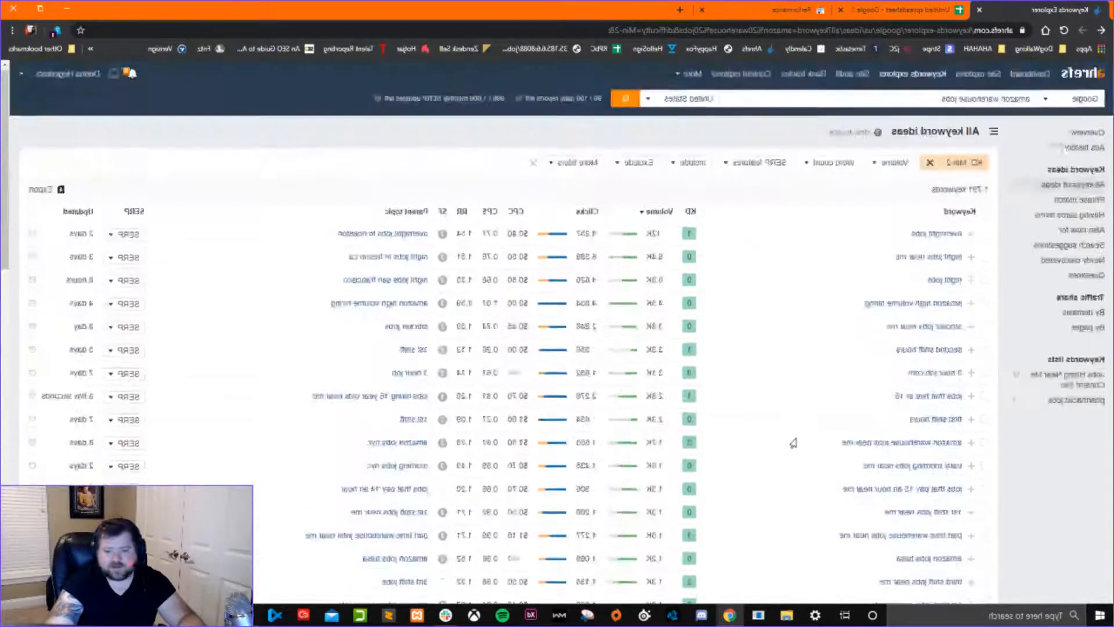
pyautogui.scroll(-5, 794, 443)
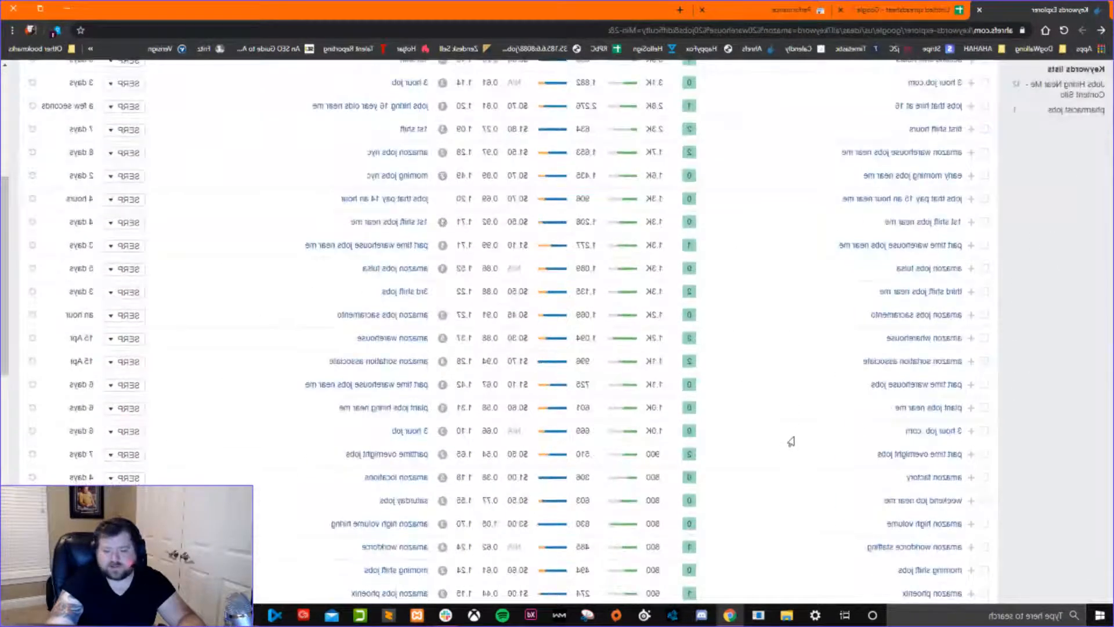
pyautogui.scroll(5, 791, 441)
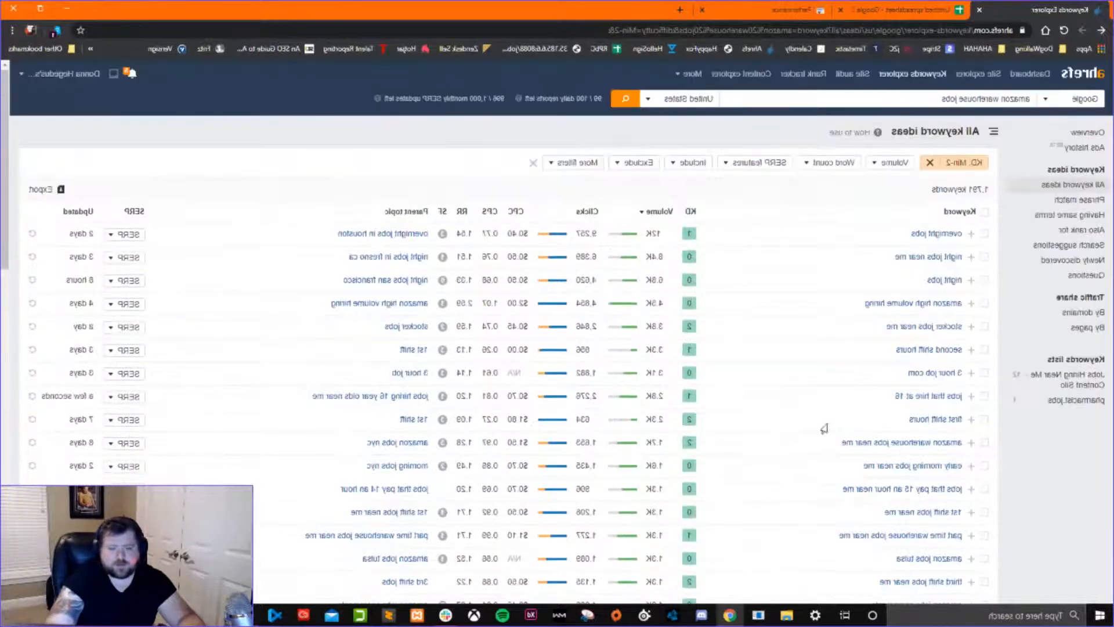
pyautogui.click(878, 163)
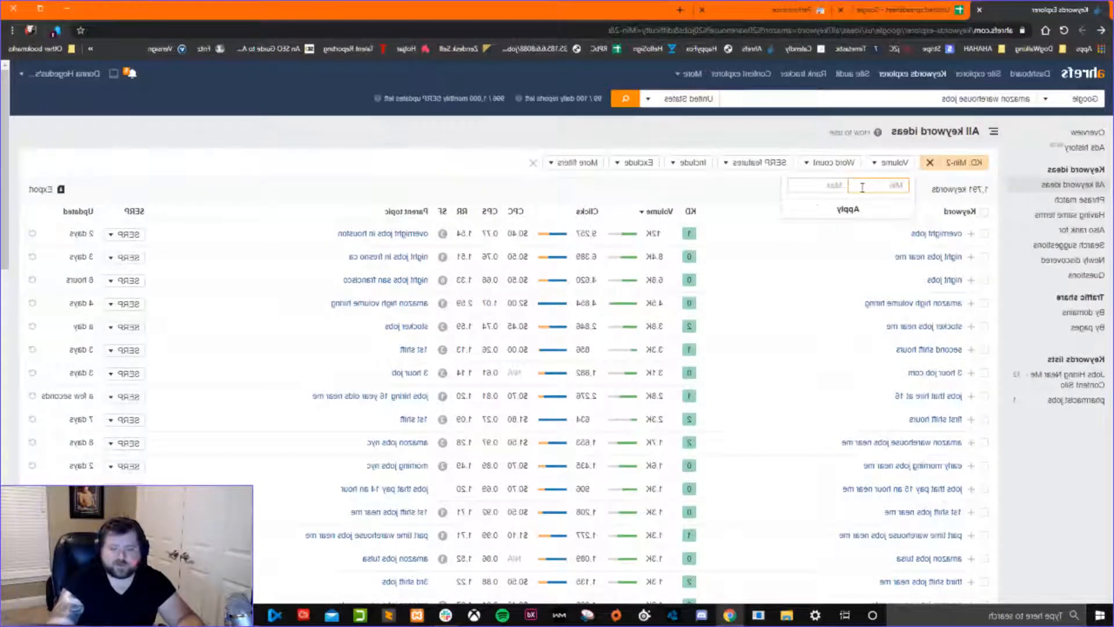
pyautogui.write('800')
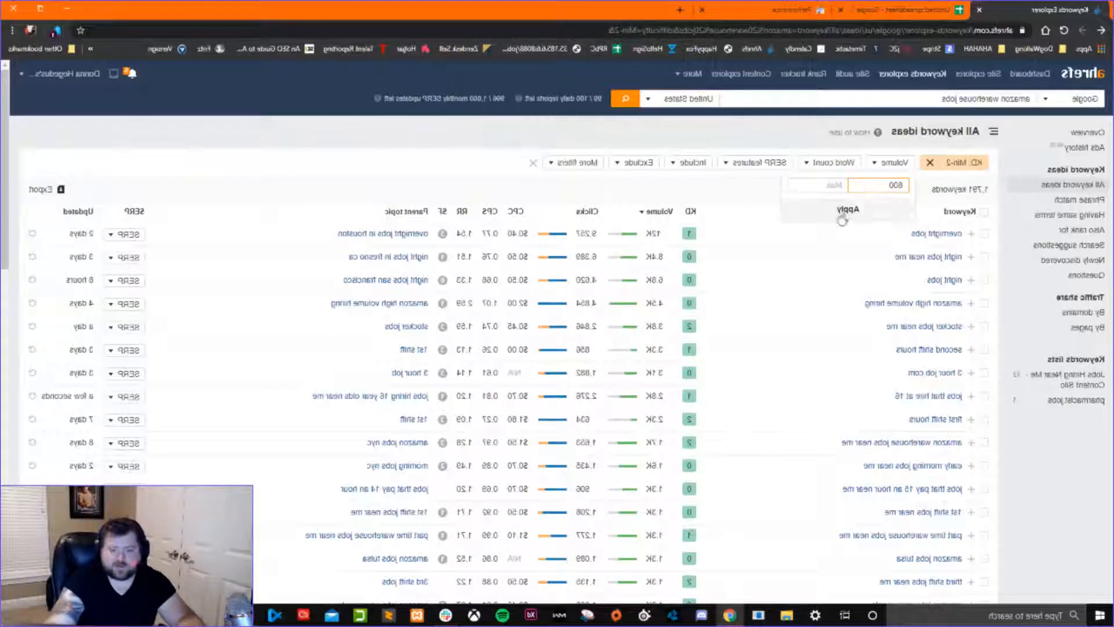
pyautogui.click(848, 209)
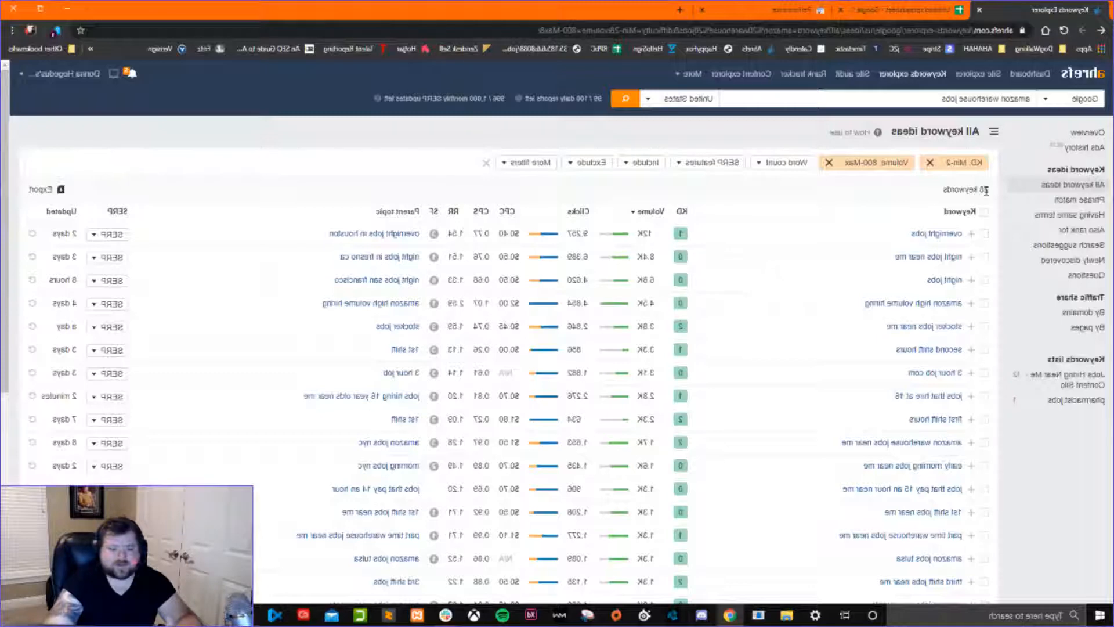
# Review the filtered keyword ideas and select overnight jobs, night jobs near me, amazon high volume hiring and stocker jobs near me.
pyautogui.scroll(-1, 828, 430)
pyautogui.scroll(-3, 828, 430)
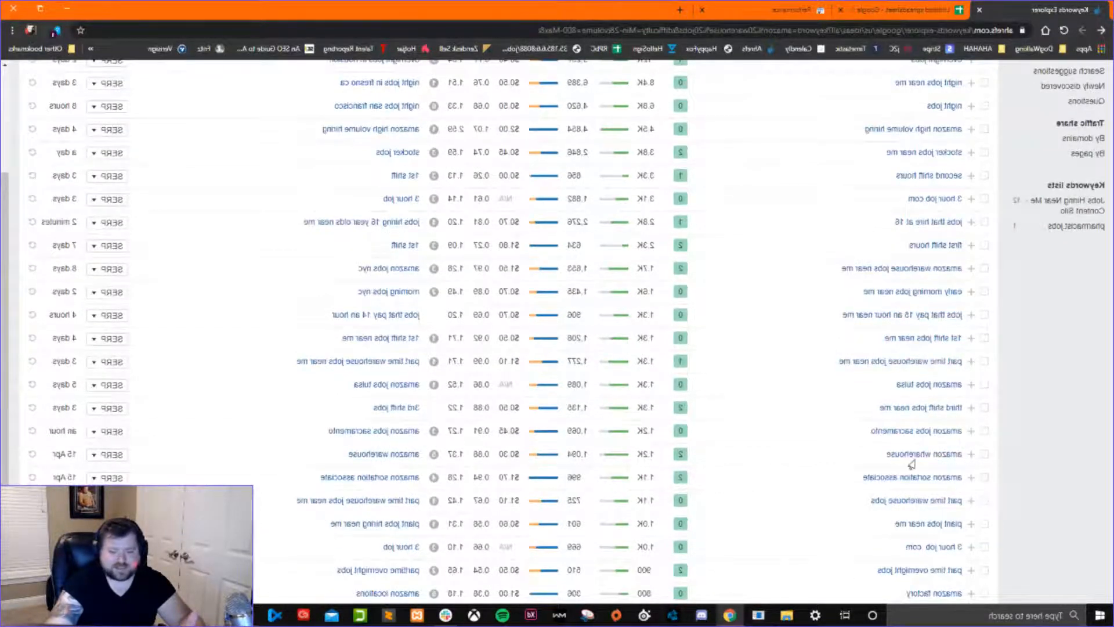
pyautogui.scroll(-3, 912, 464)
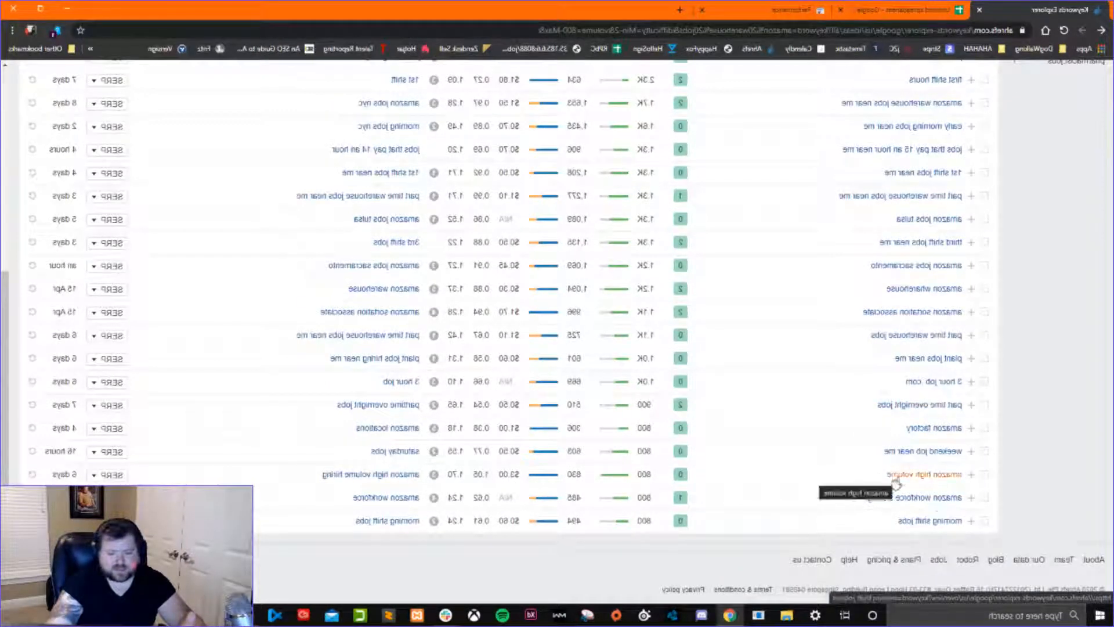
pyautogui.scroll(6, 821, 514)
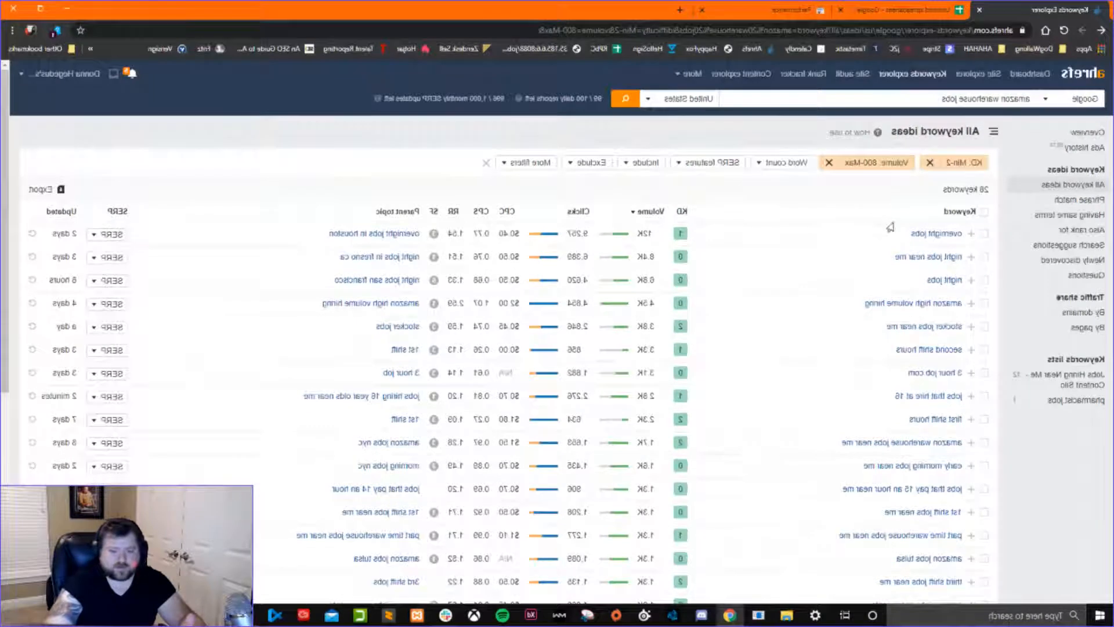
pyautogui.click(984, 233)
pyautogui.click(984, 257)
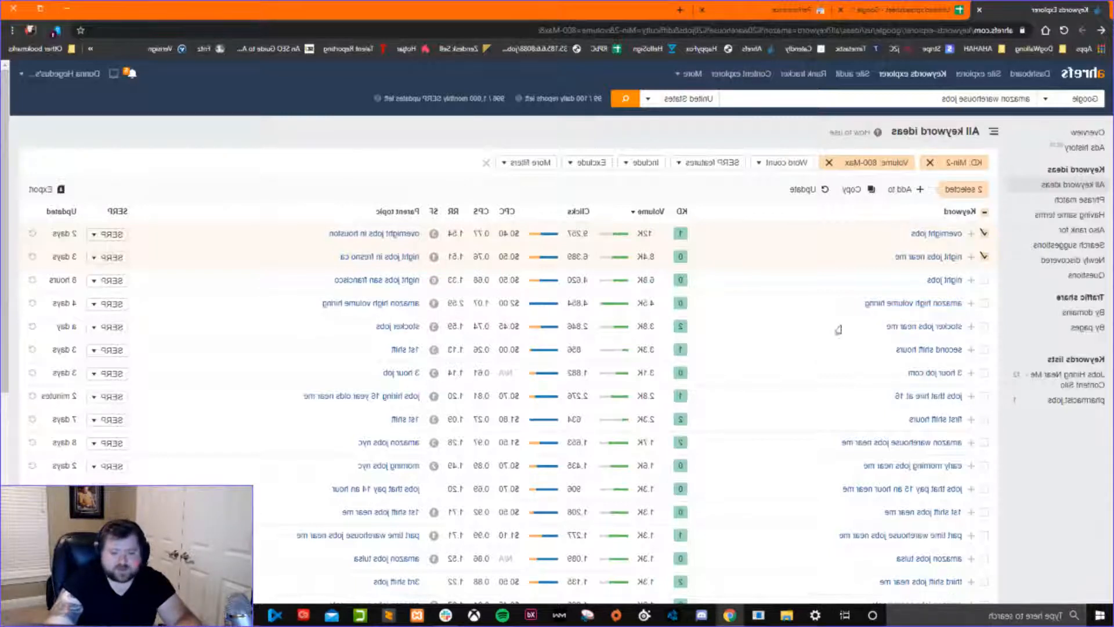
pyautogui.click(984, 303)
pyautogui.click(984, 326)
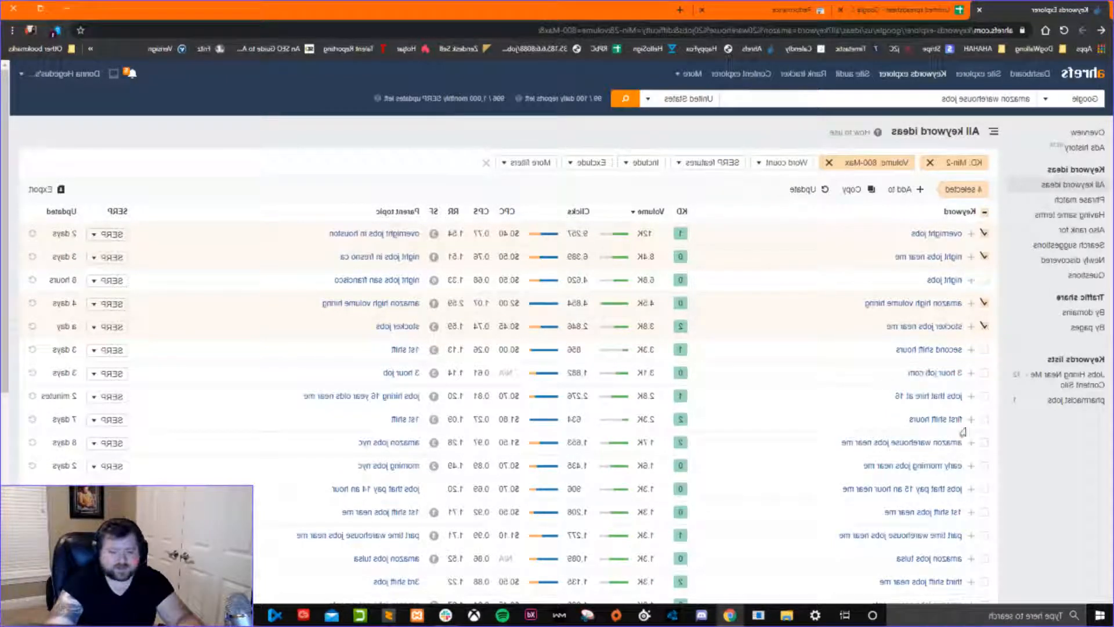
# Add jobs that hire at 16, first shift hours and amazon warehouse jobs near me to the keyword selection.
pyautogui.click(984, 396)
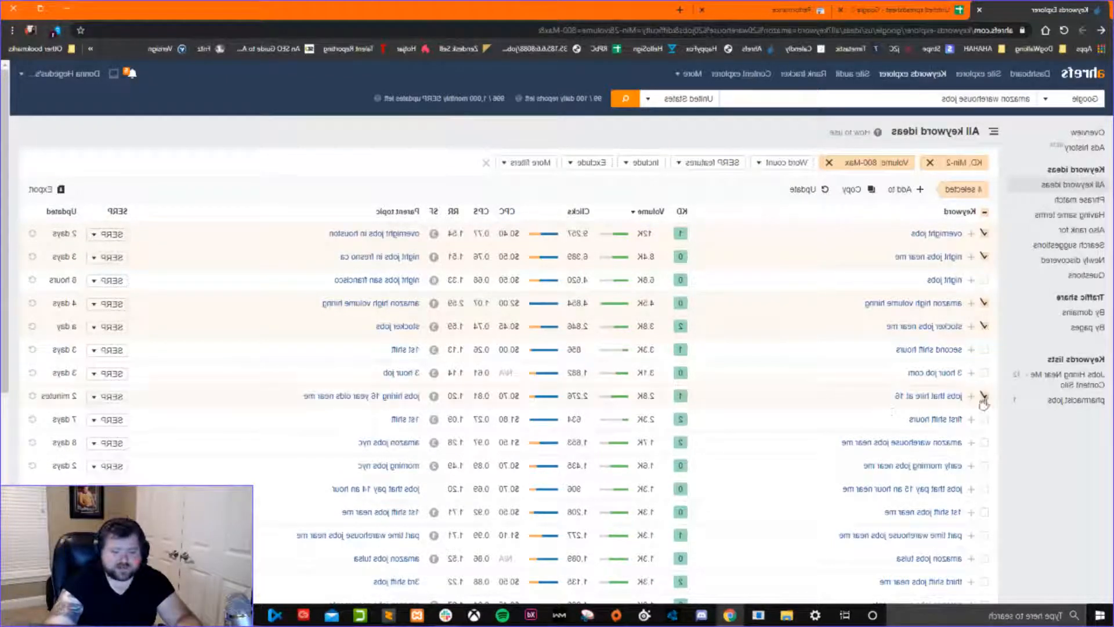
pyautogui.click(983, 419)
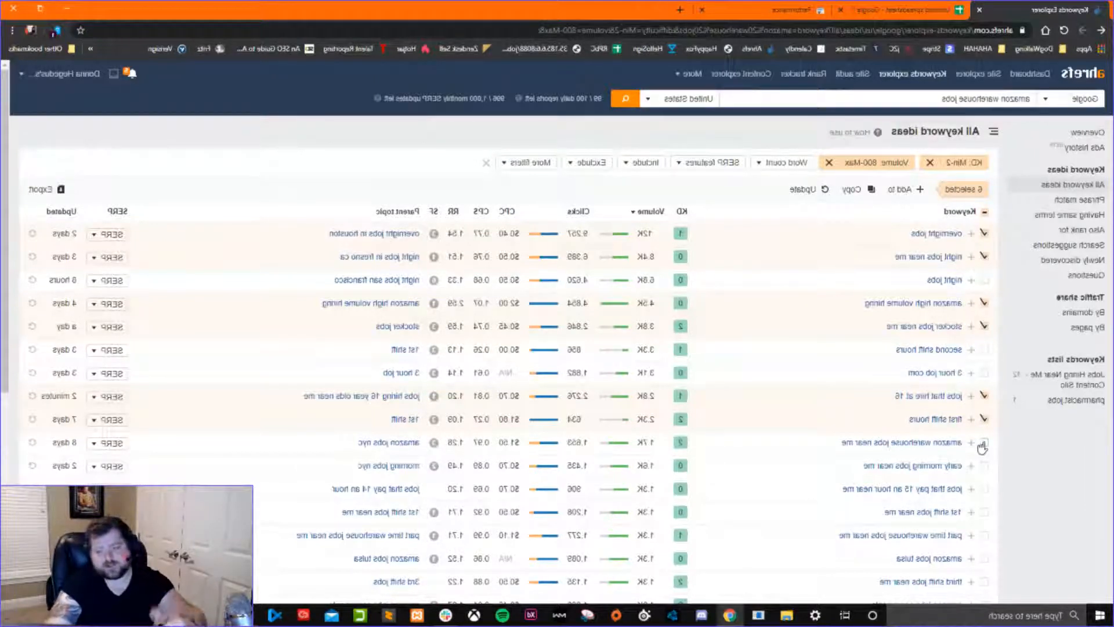
pyautogui.click(984, 444)
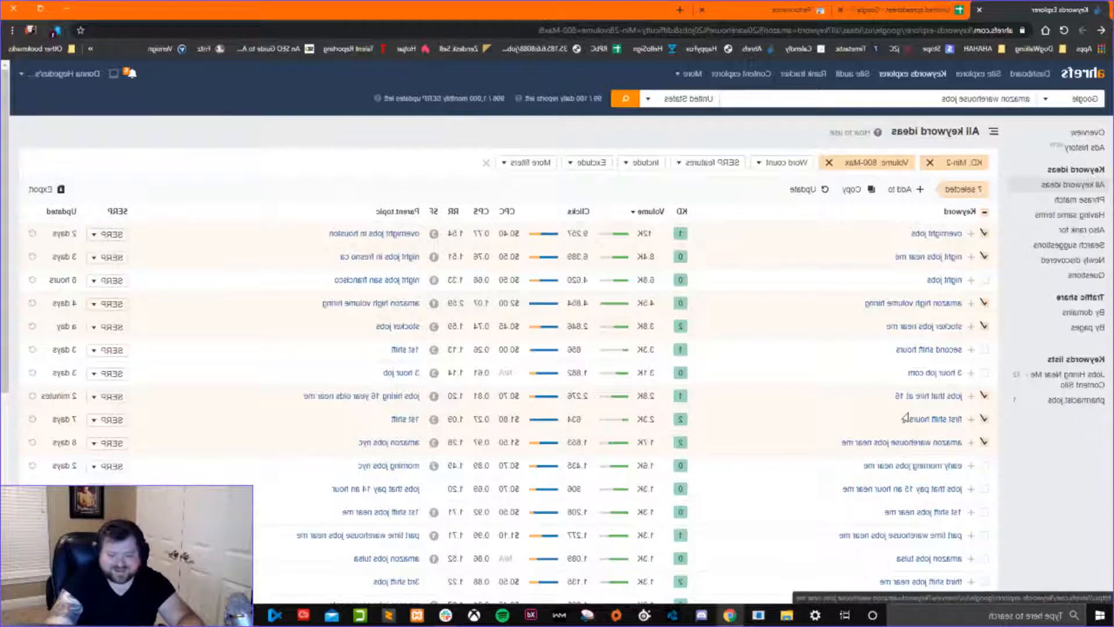
# Select the keywords early morning jobs near me, jobs that pay 15 an hour near me and 1st shift jobs near me.
pyautogui.click(983, 466)
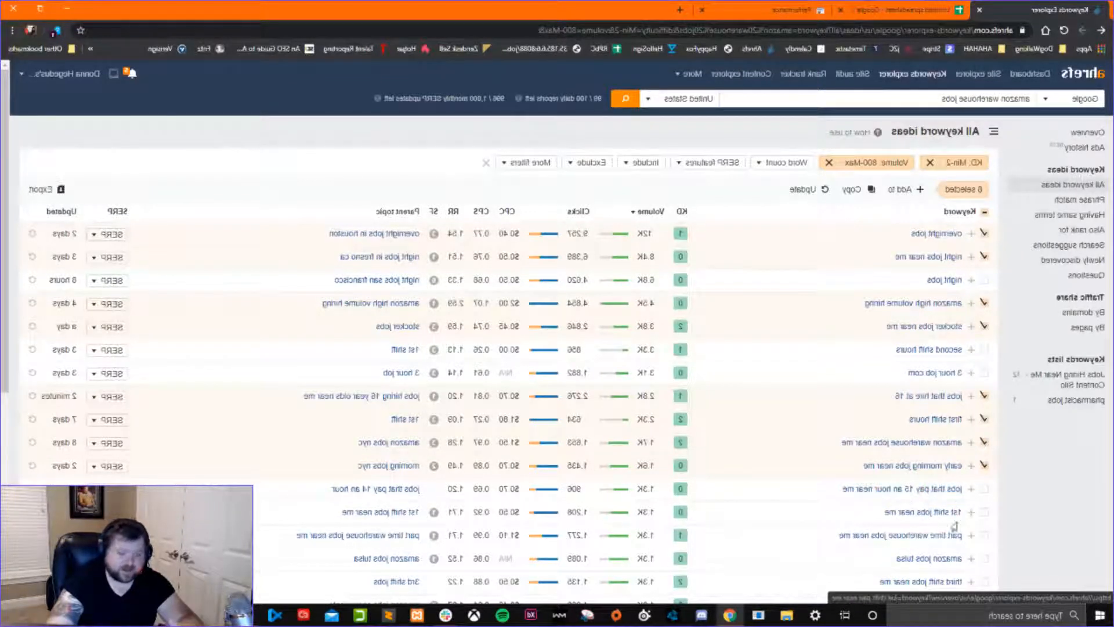
pyautogui.click(984, 489)
pyautogui.click(984, 512)
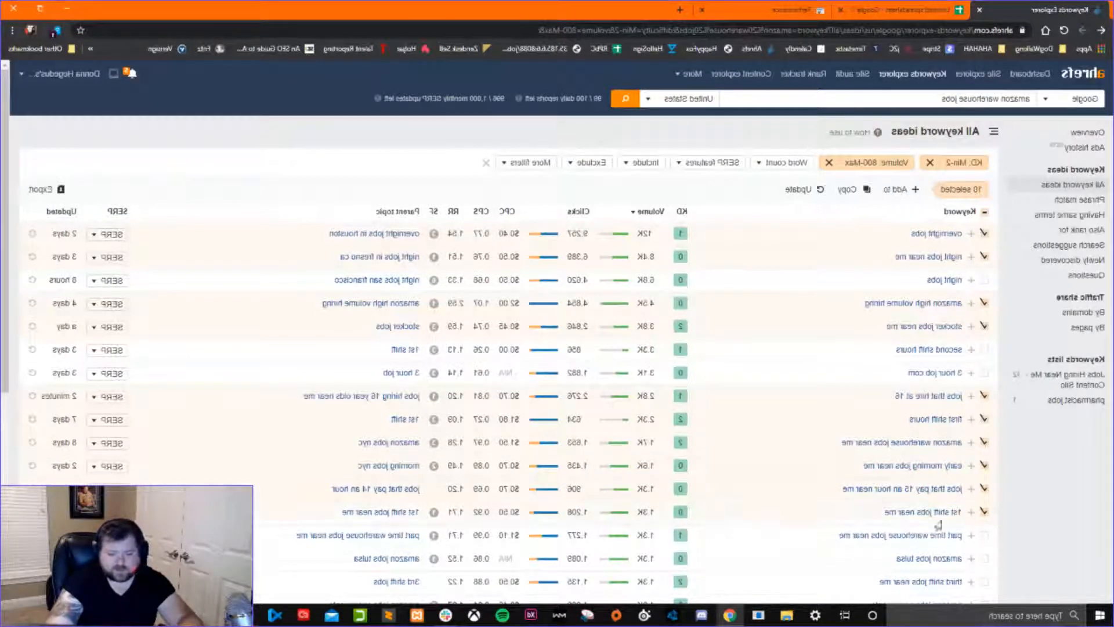
# Select part time warehouse jobs near me, amazon jobs tulsa, third shift jobs near me and amazon jobs sacramento.
pyautogui.scroll(-4, 981, 514)
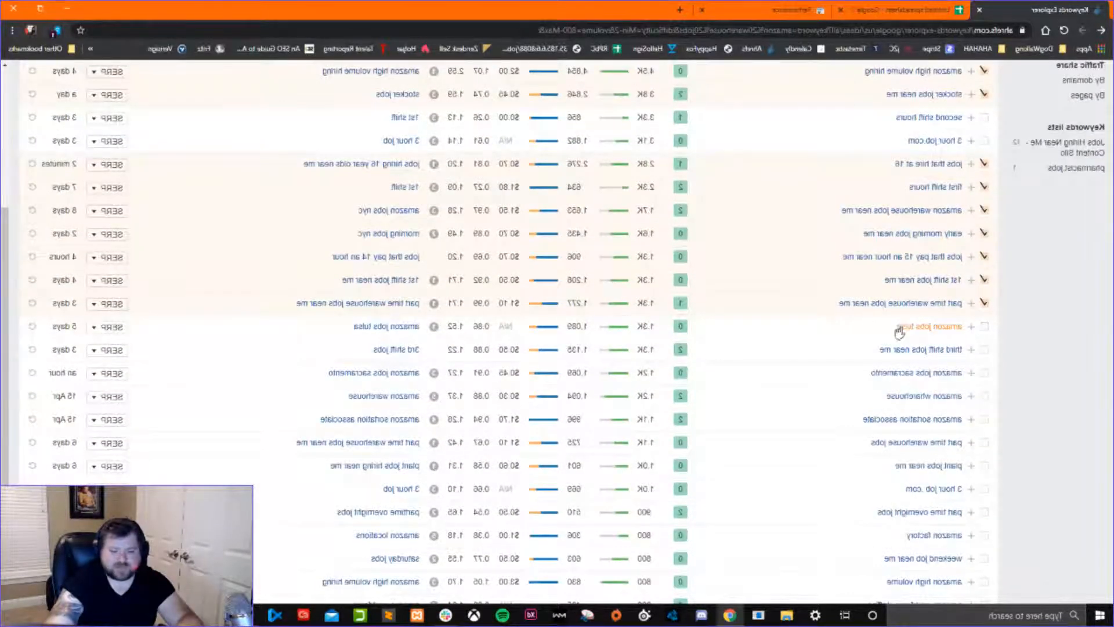
pyautogui.click(985, 326)
pyautogui.click(984, 349)
pyautogui.click(985, 373)
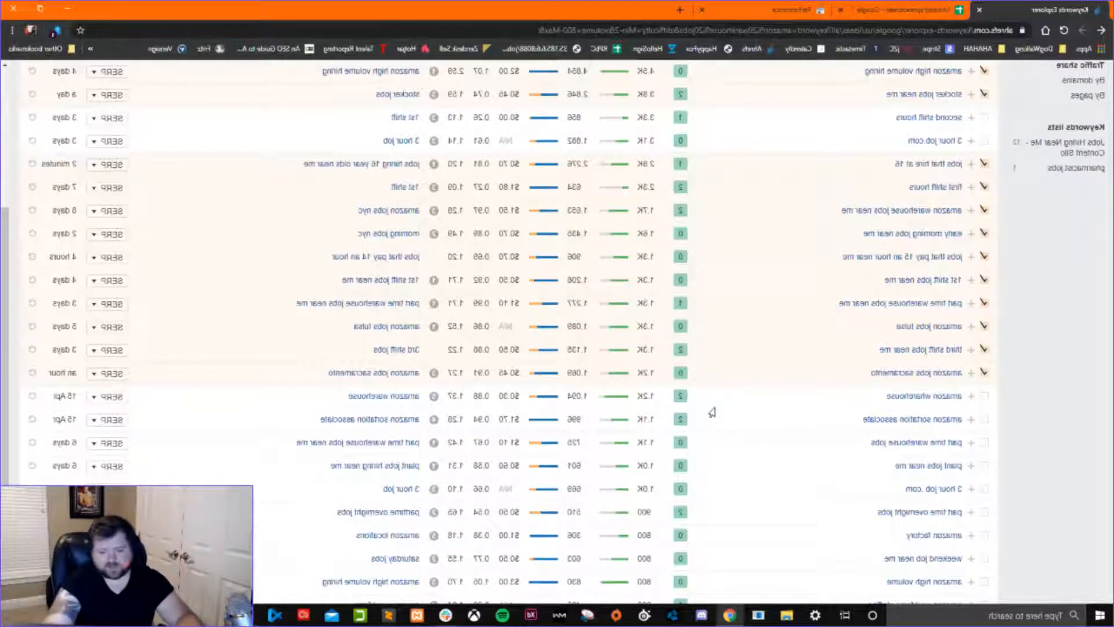
# Select the keywords amazon wharehouse, amazon sortation associate, part time warehouse jobs and plant jobs near me.
pyautogui.click(984, 396)
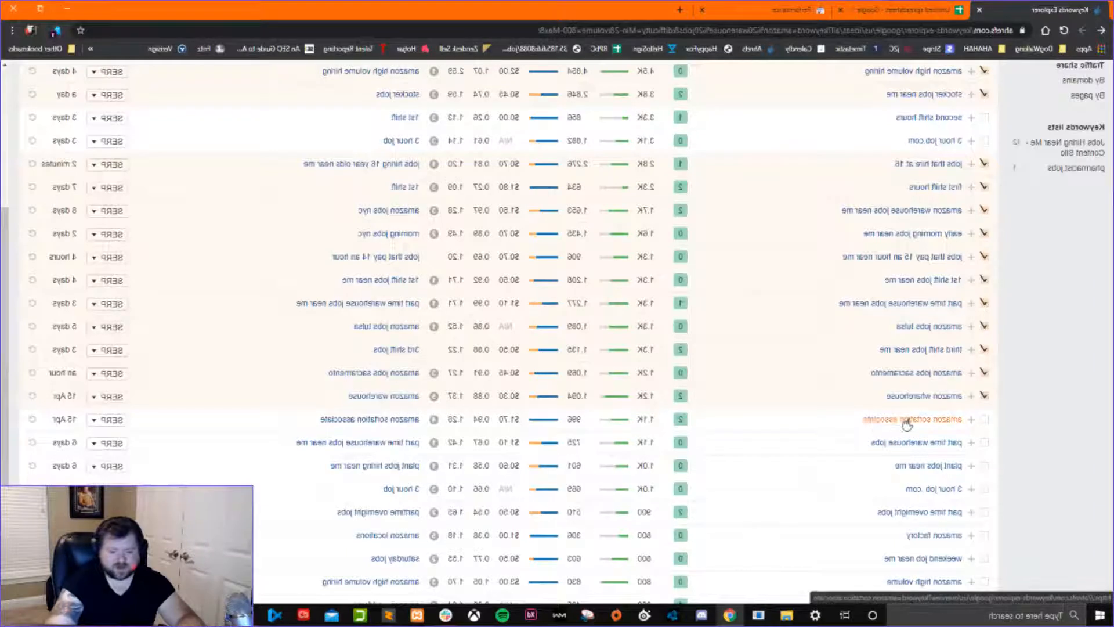
pyautogui.click(983, 419)
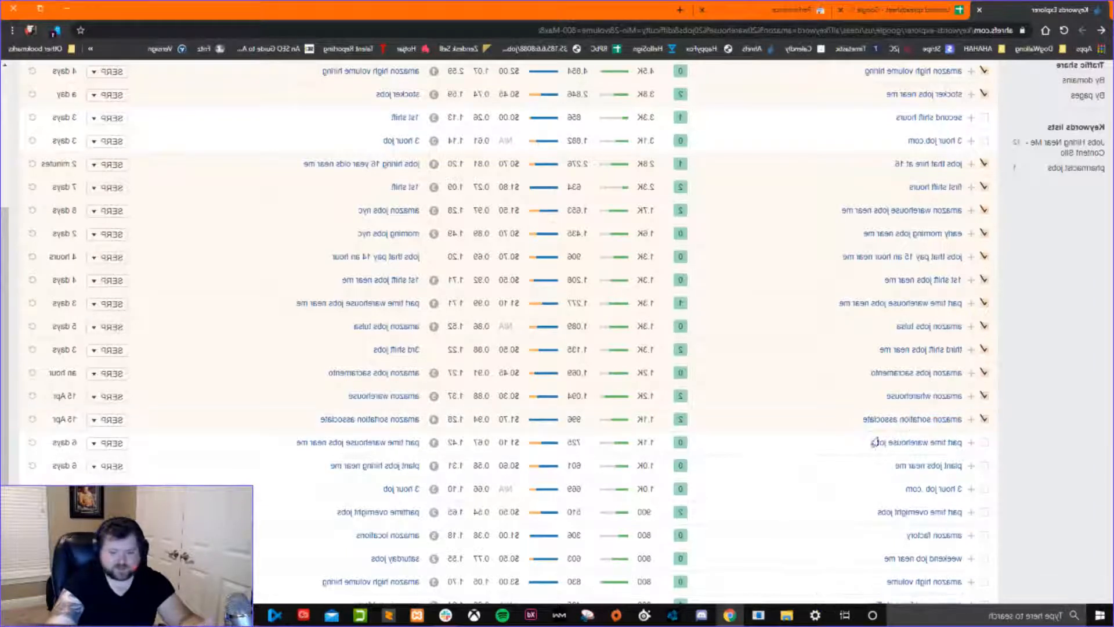
pyautogui.click(984, 443)
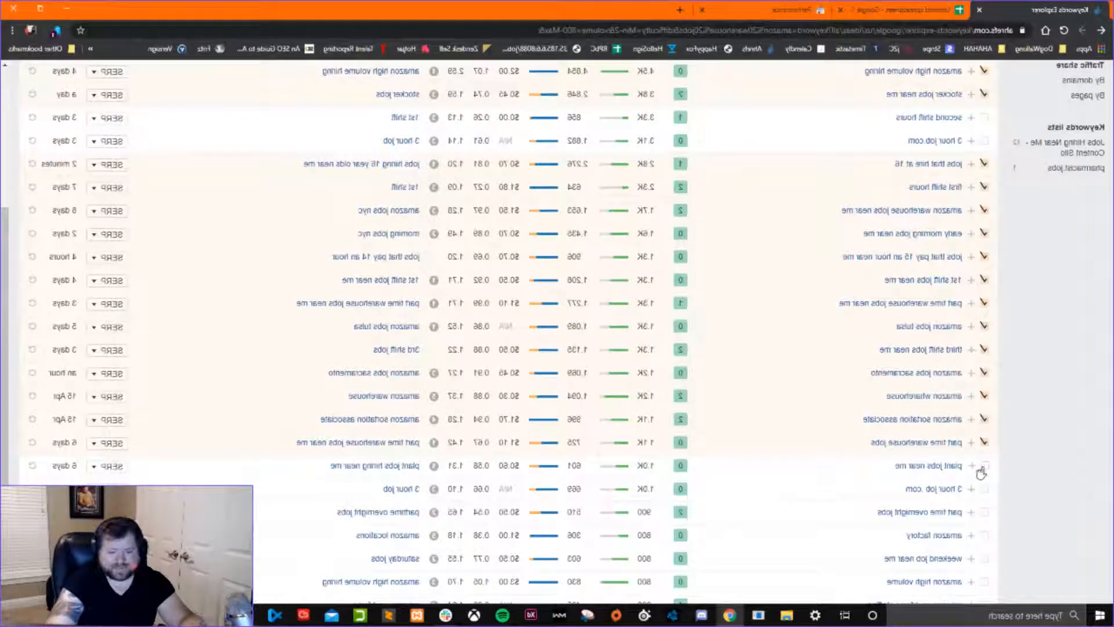
pyautogui.click(981, 467)
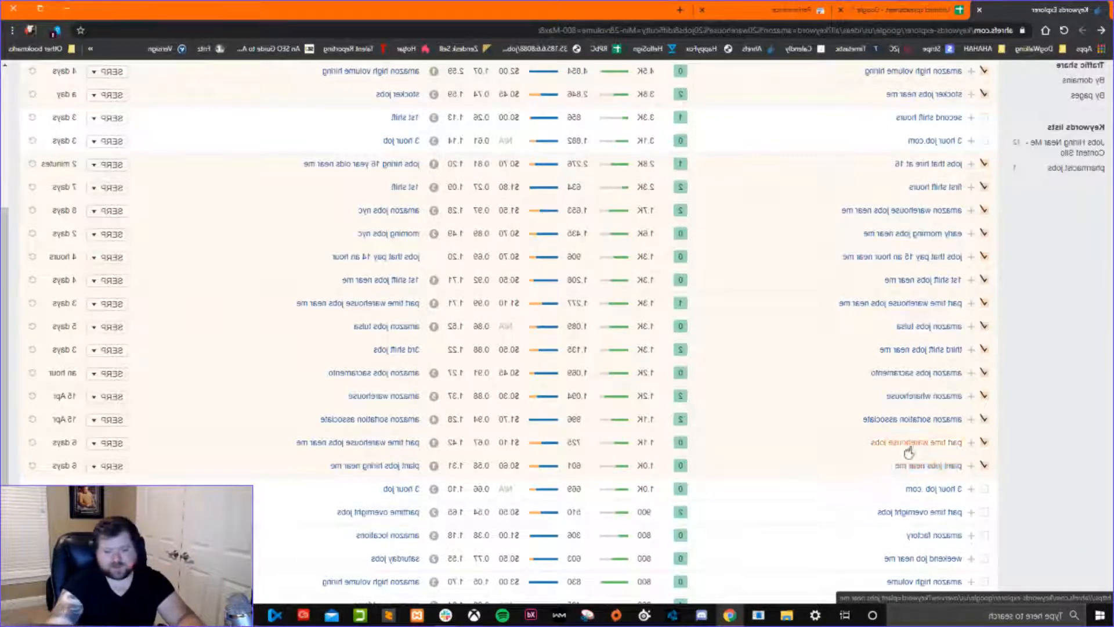
pyautogui.click(971, 466)
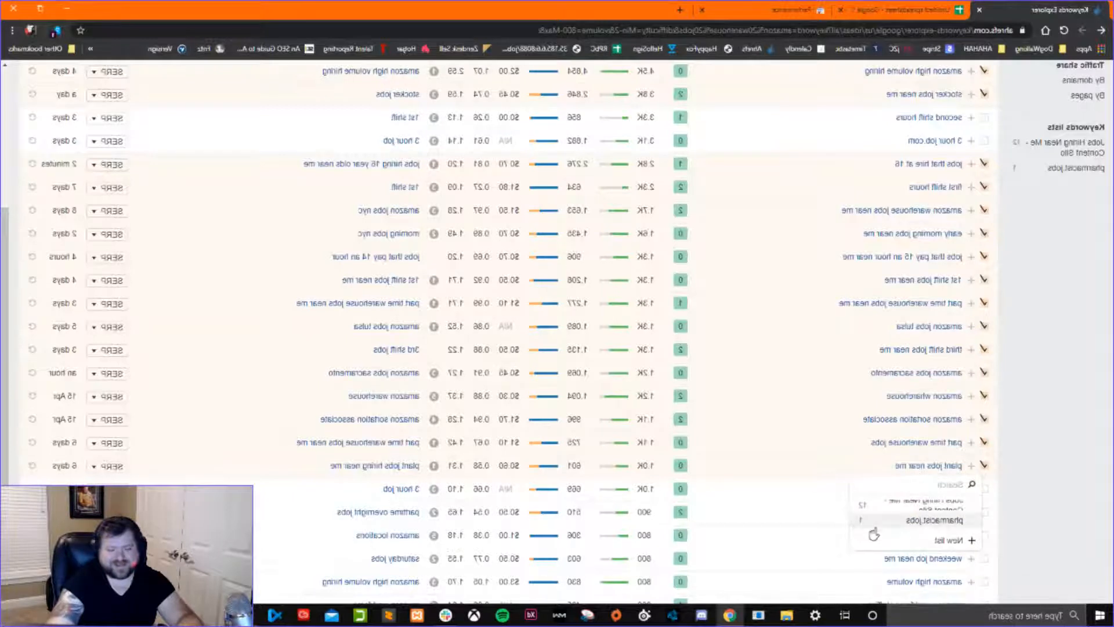
pyautogui.scroll(-1, 879, 493)
pyautogui.scroll(2, 901, 468)
pyautogui.scroll(-2, 868, 477)
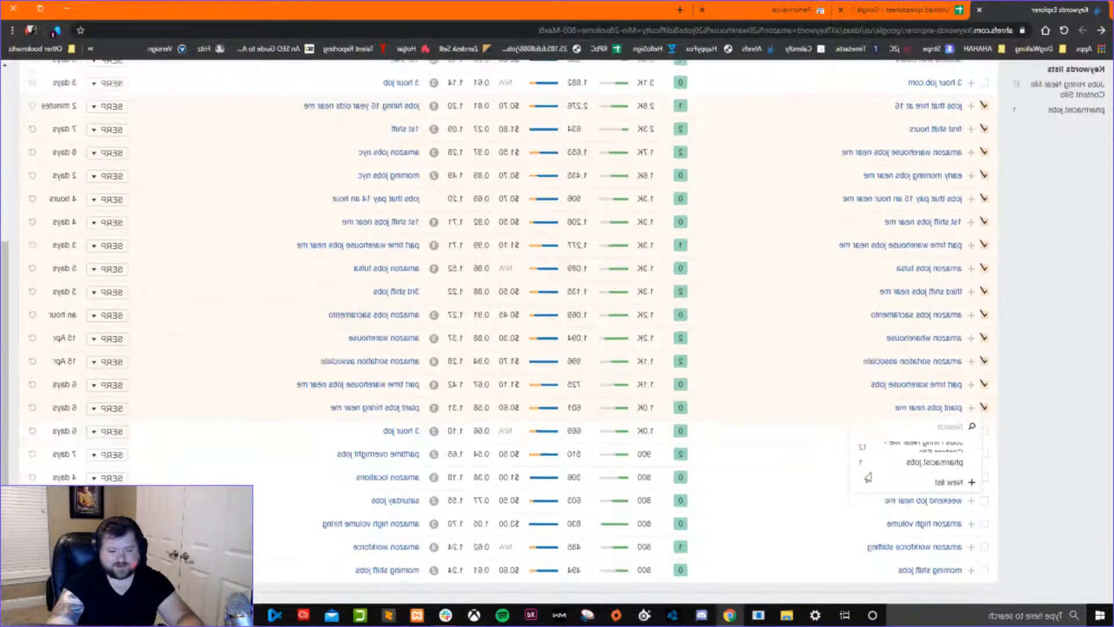
pyautogui.click(838, 414)
pyautogui.click(969, 409)
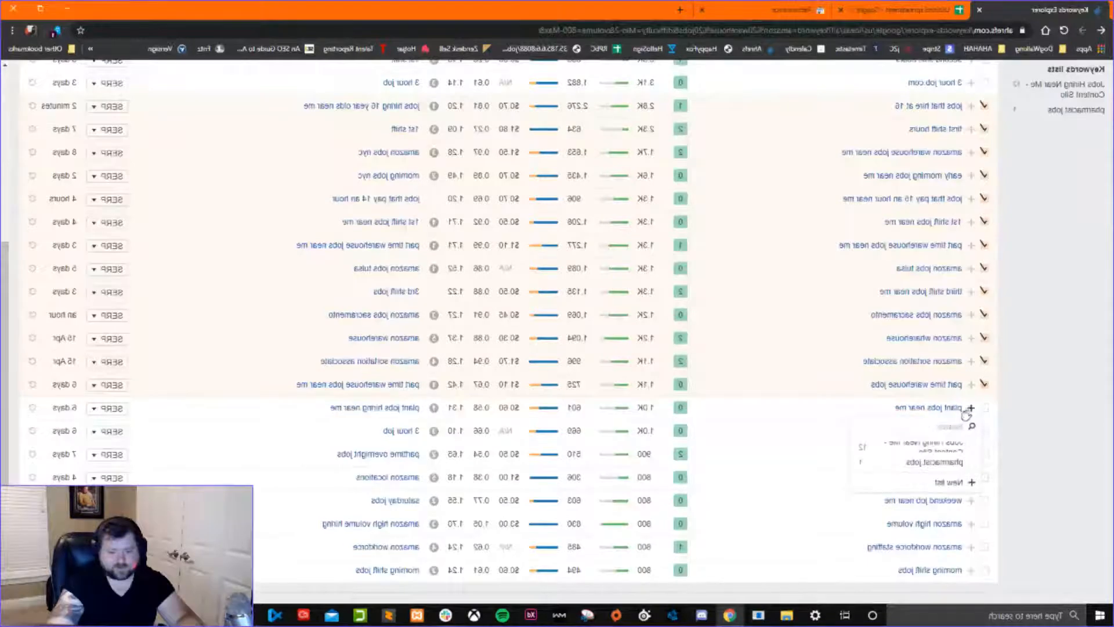
pyautogui.click(930, 463)
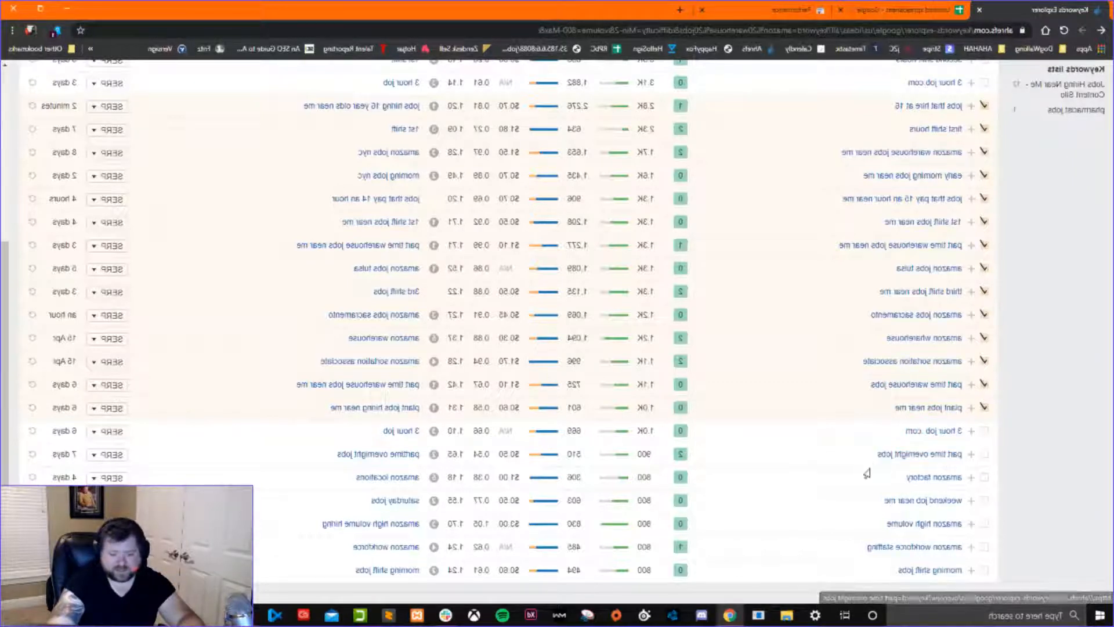
# Select the keywords part time overnight jobs, amazon factory, weekend job near me and amazon high volume.
pyautogui.scroll(-1, 882, 462)
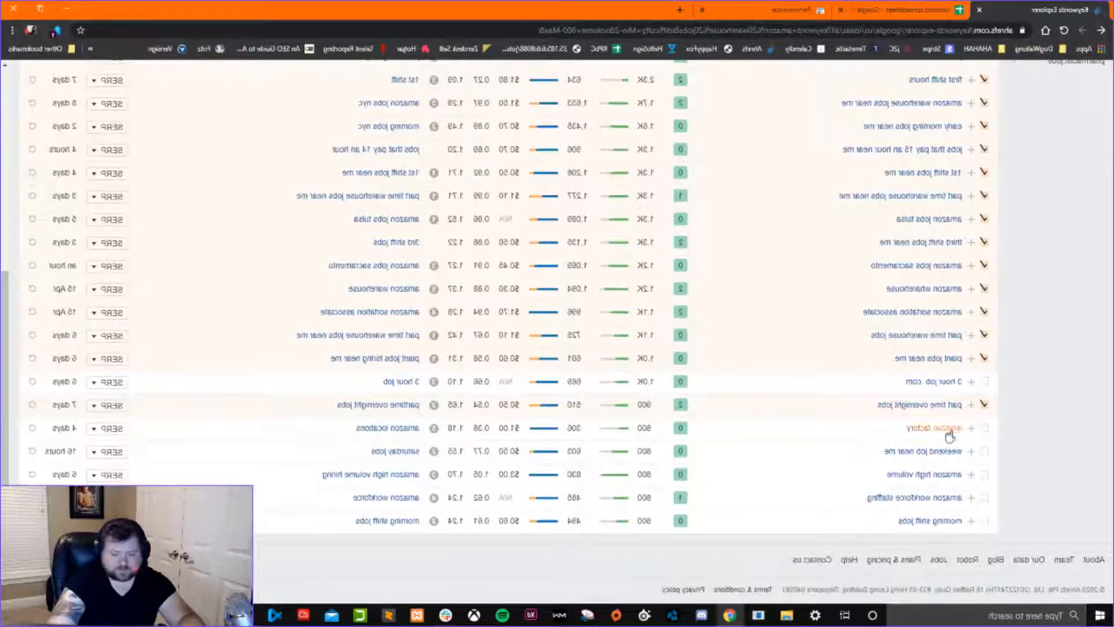
pyautogui.click(984, 428)
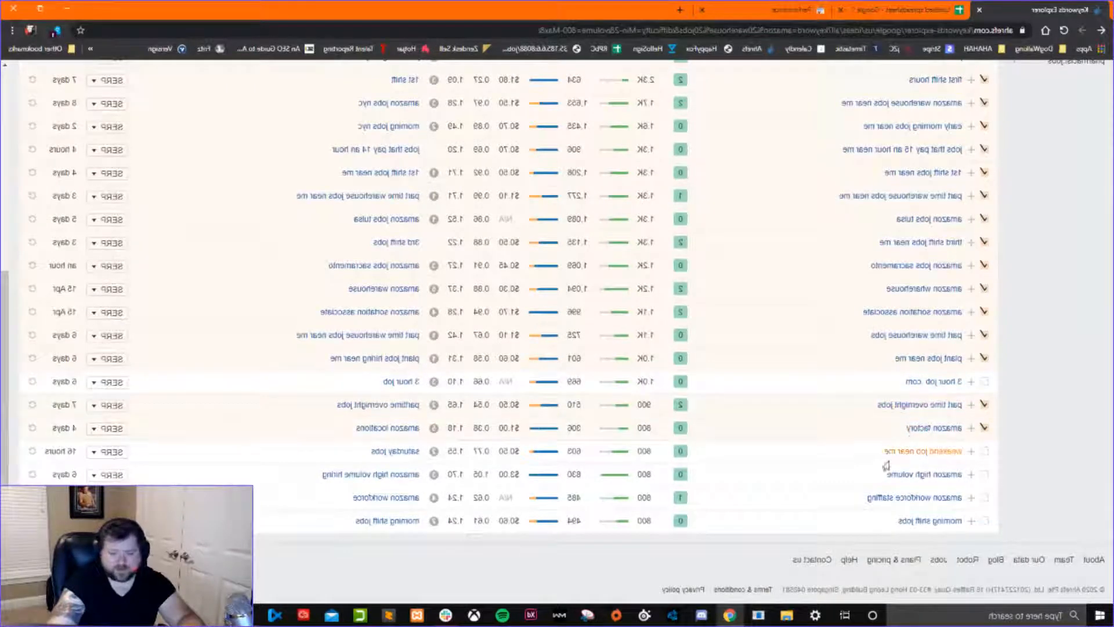
pyautogui.click(984, 452)
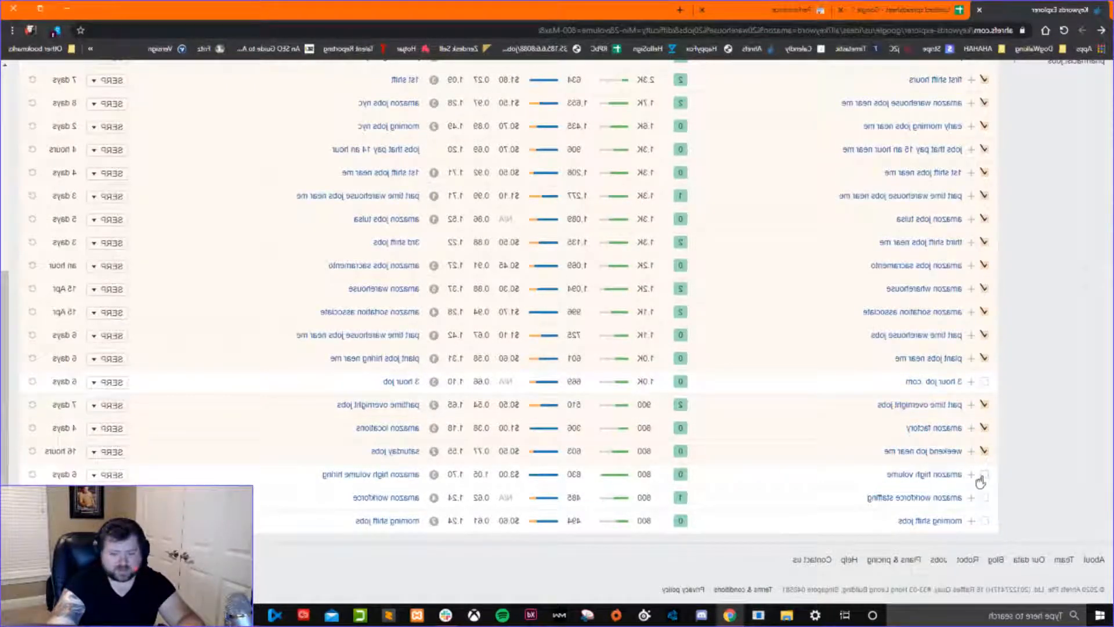
pyautogui.click(981, 477)
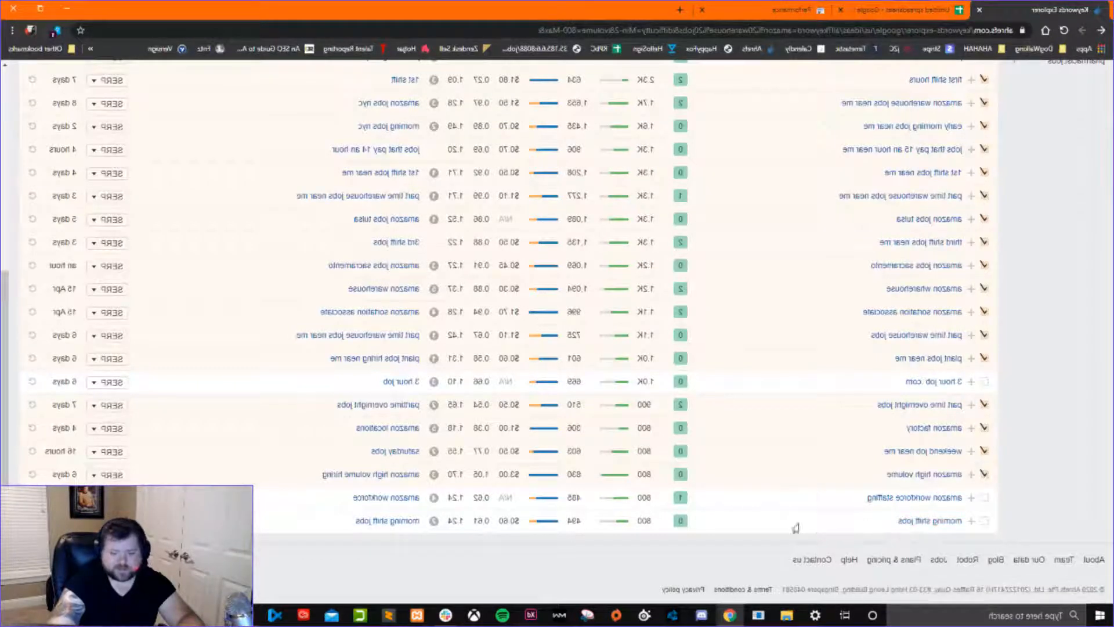
# Copy all selected keywords, switch to the Google Sheets spreadsheet and select cell A2 under the Keywords heading.
pyautogui.scroll(6, 839, 533)
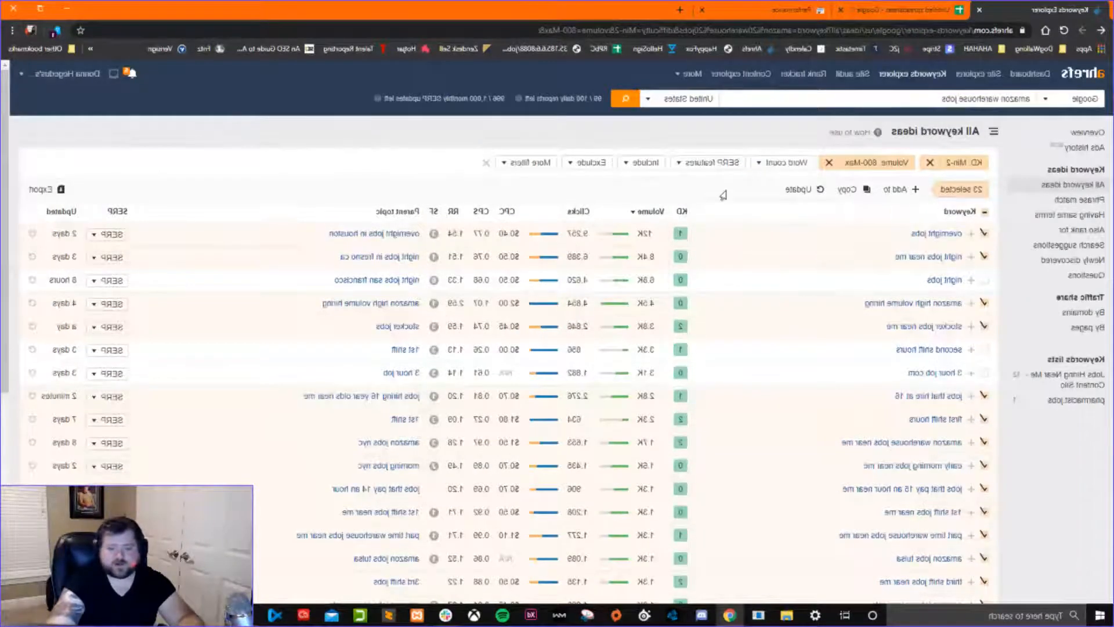
pyautogui.click(848, 191)
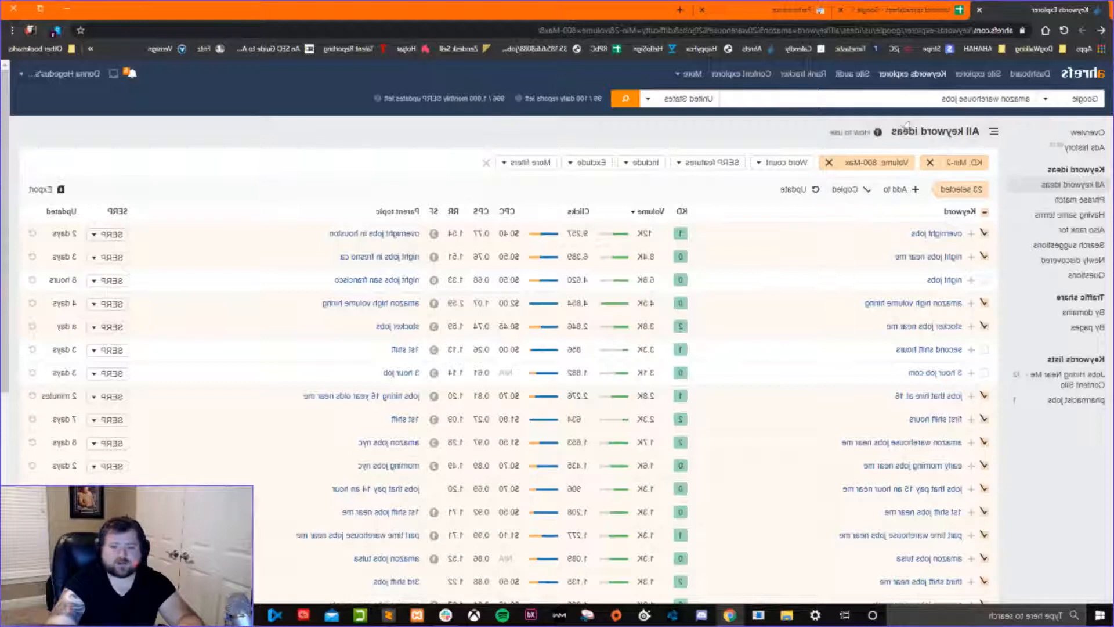
pyautogui.hotkey('ctrl', 'Tab')
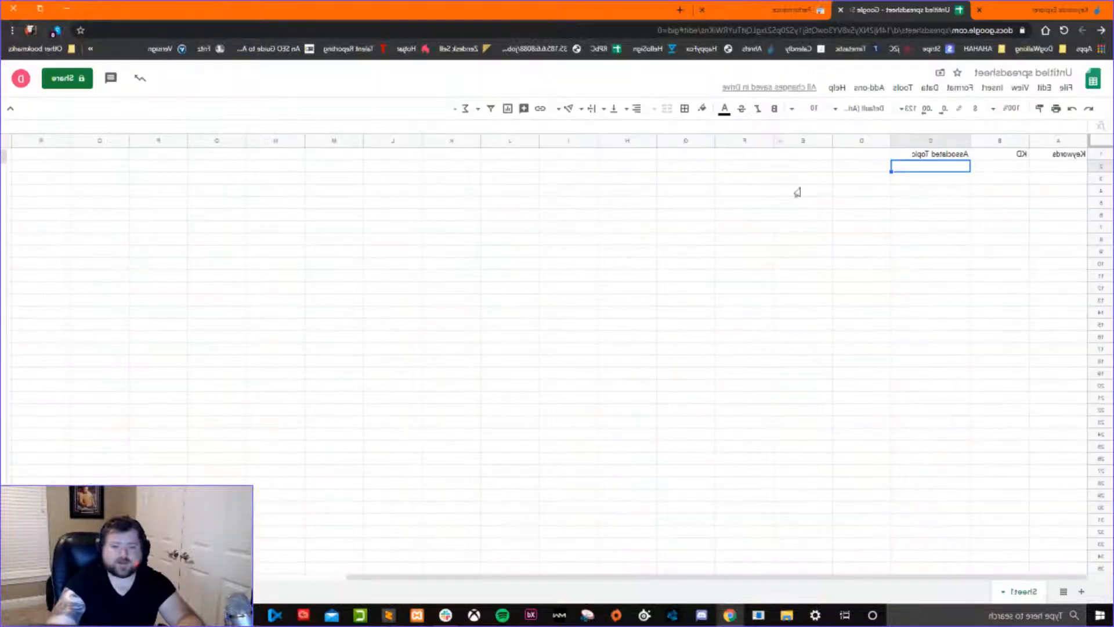
pyautogui.click(1044, 170)
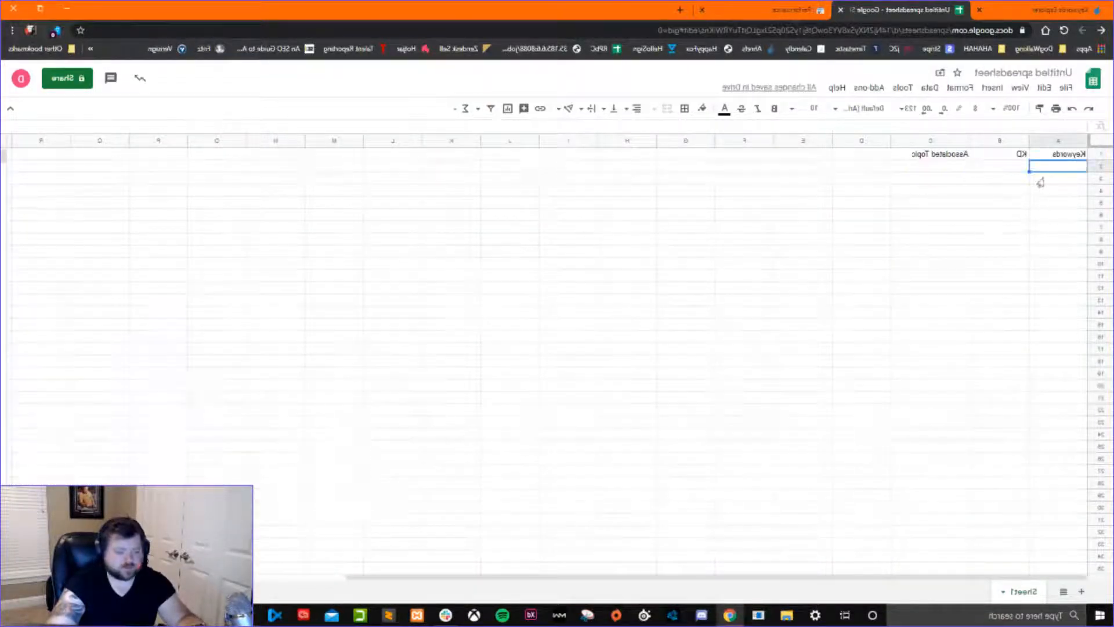
# Try to paste the copied keywords into cell A2, undoing each paste.
pyautogui.hotkey('ctrl', 'v')
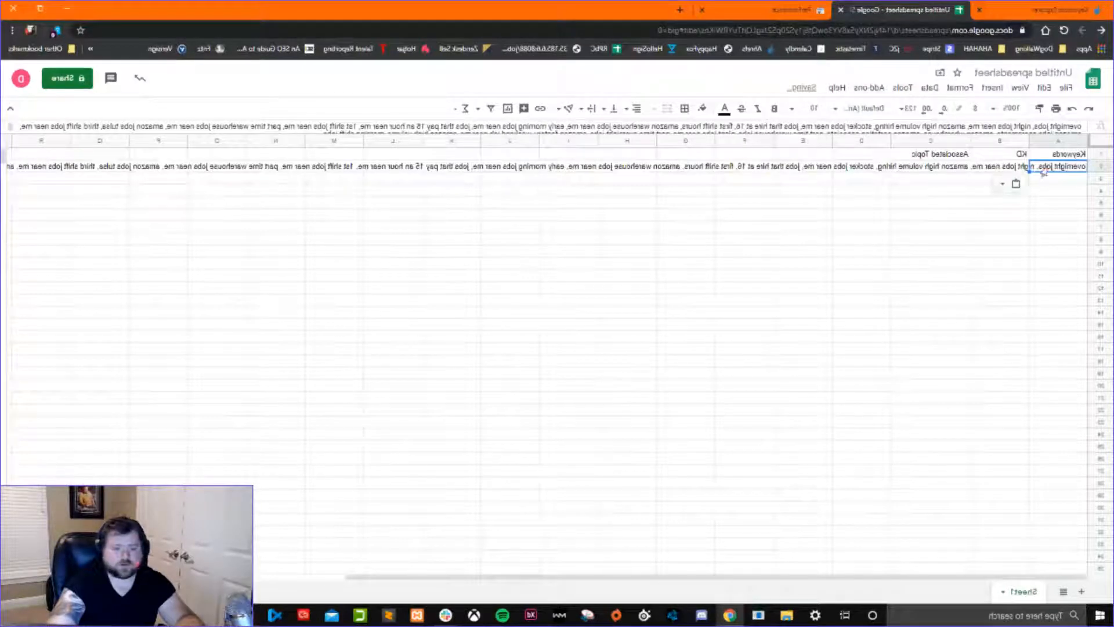
pyautogui.hotkey('ctrl', 'z')
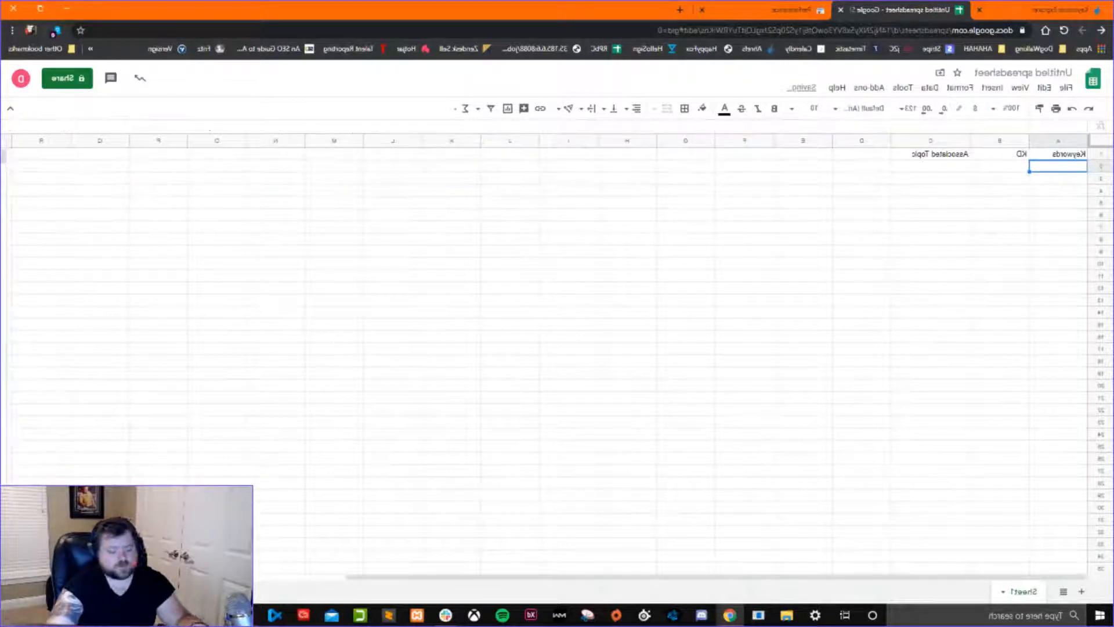
pyautogui.hotkey('ctrl', 'v')
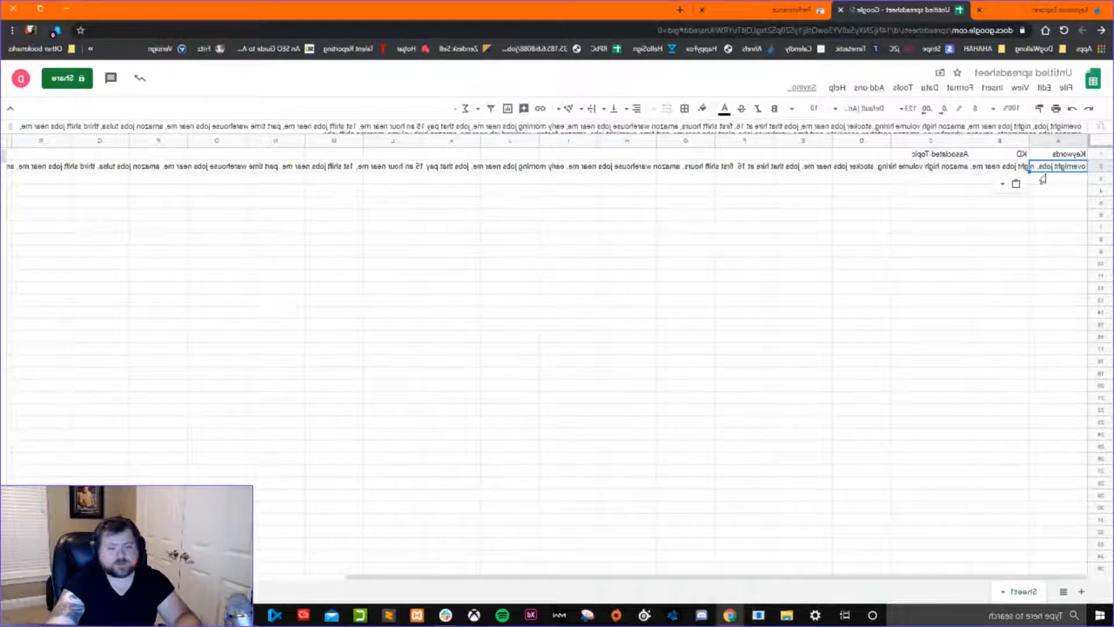
pyautogui.hotkey('ctrl', 'z')
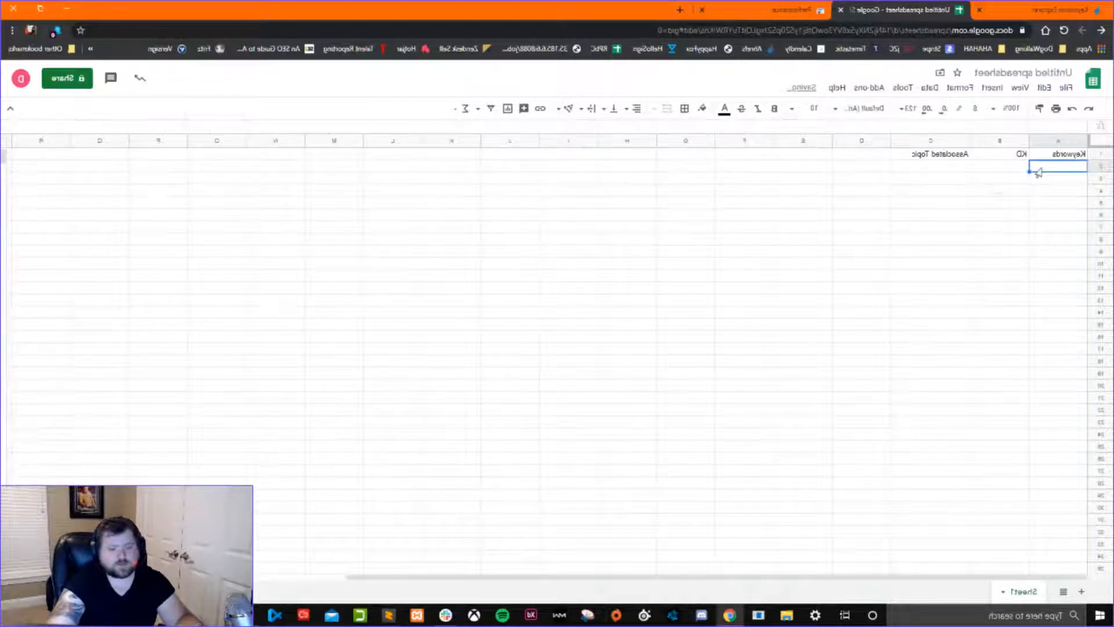
# Try to paste the copied keywords into cell A2 as values only, and undo that paste.
pyautogui.rightClick(1039, 168)
pyautogui.moveTo(980, 242)
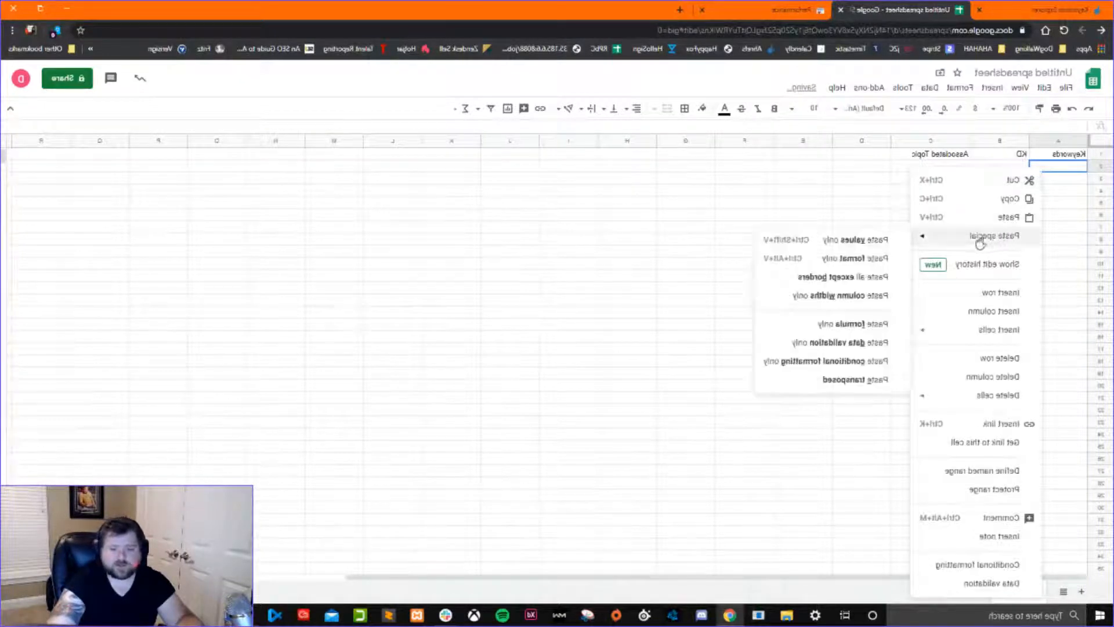
pyautogui.click(833, 240)
pyautogui.hotkey('ctrl', 'z')
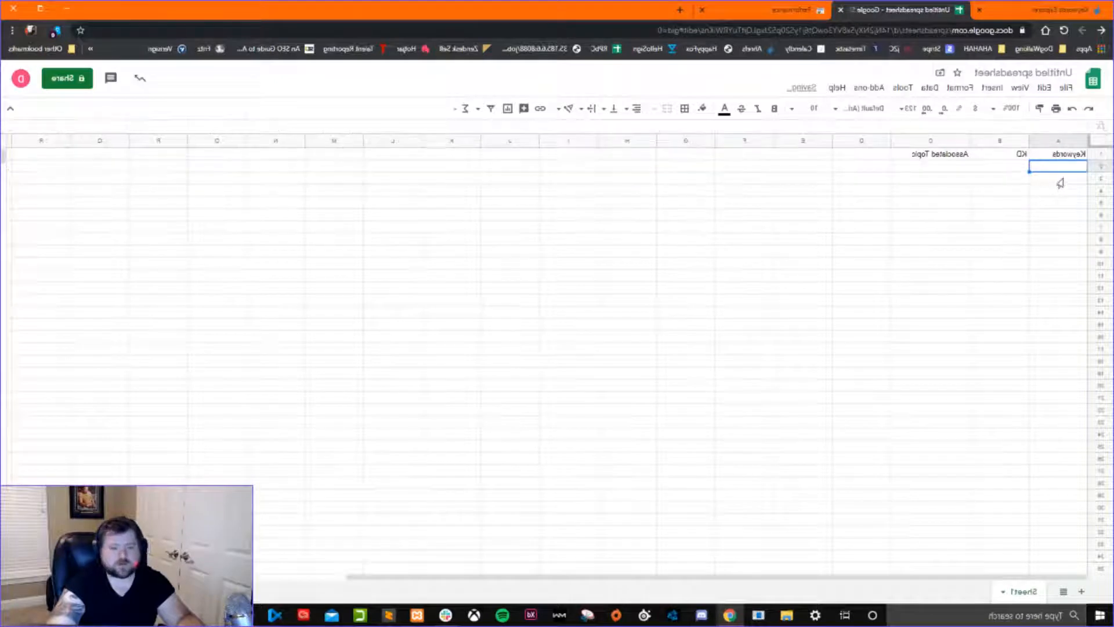
pyautogui.rightClick(1056, 170)
pyautogui.moveTo(935, 245)
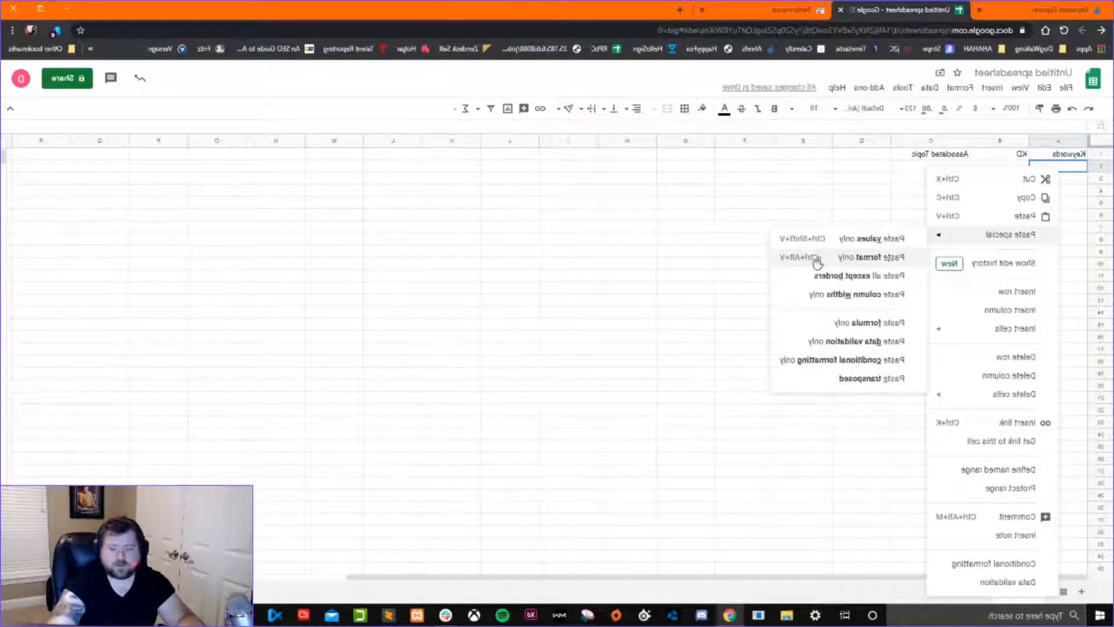
pyautogui.click(662, 256)
# Switch to Ahrefs Keywords Explorer and export only the selected keyword ideas to CSV, encoded for Microsoft Excel (UTF-16).
pyautogui.click(1036, 10)
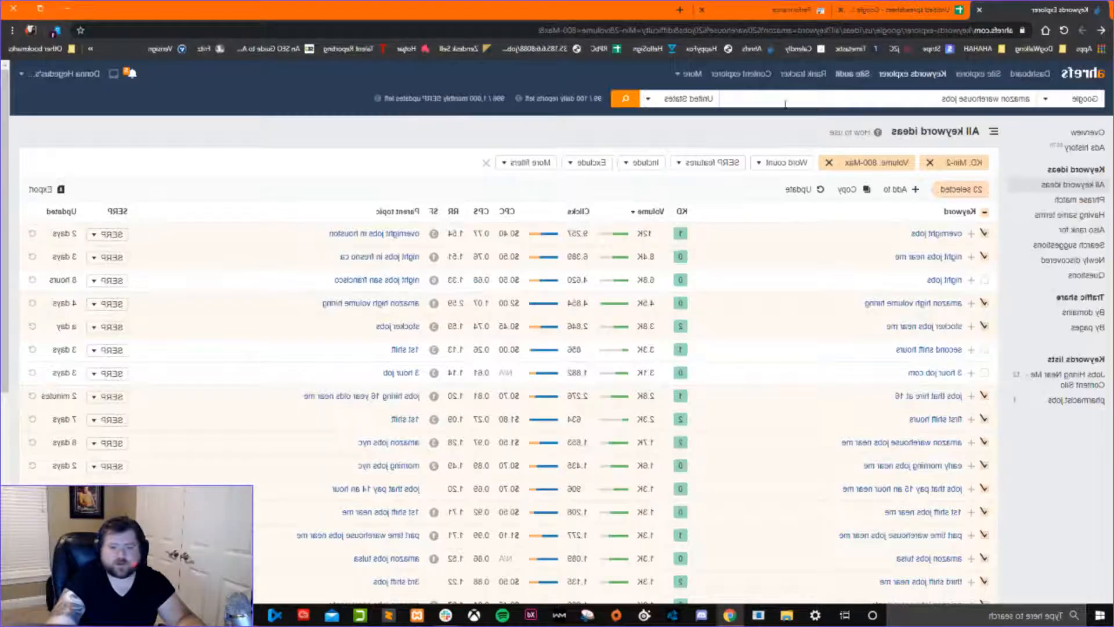
pyautogui.click(50, 190)
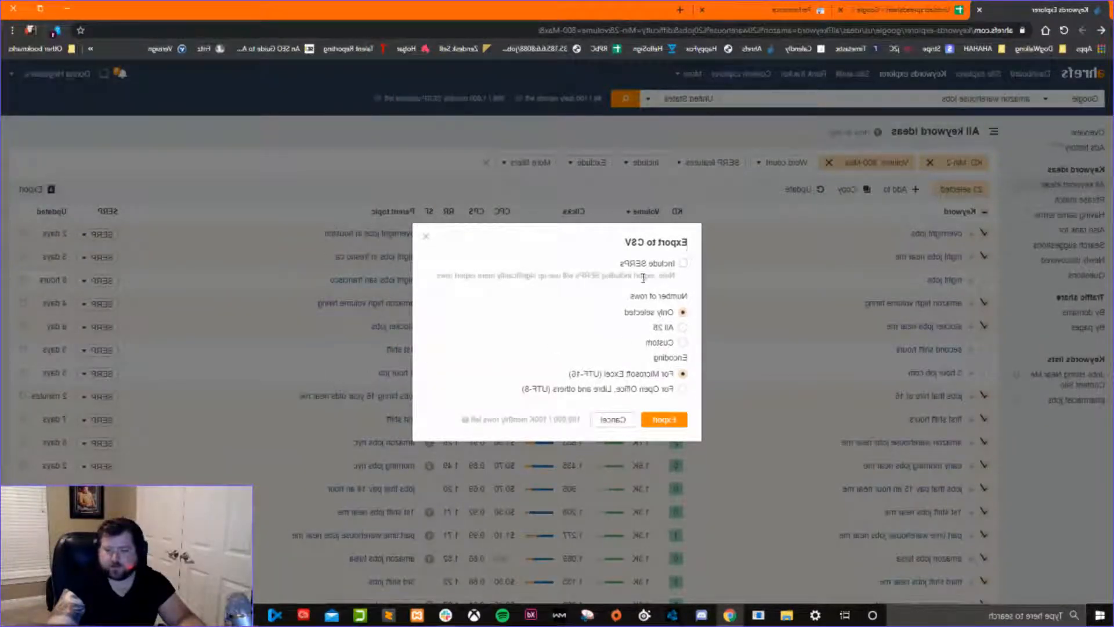
pyautogui.click(664, 419)
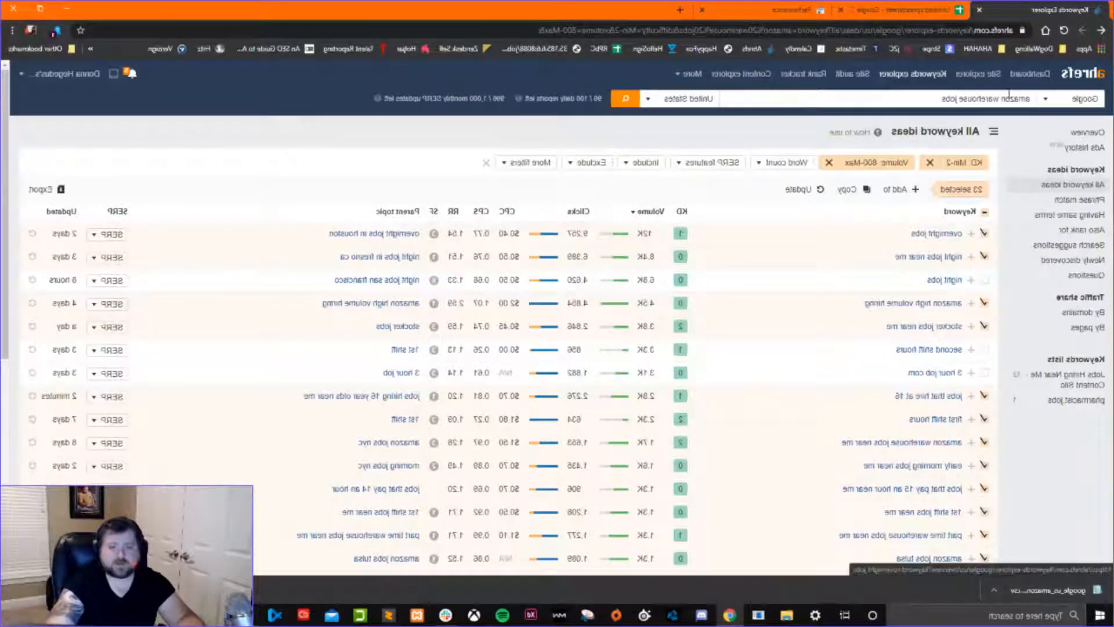
# Switch back to the Google Sheets spreadsheet and upload the exported amazon warehouse keyword ideas CSV from the device to open it.
pyautogui.click(909, 9)
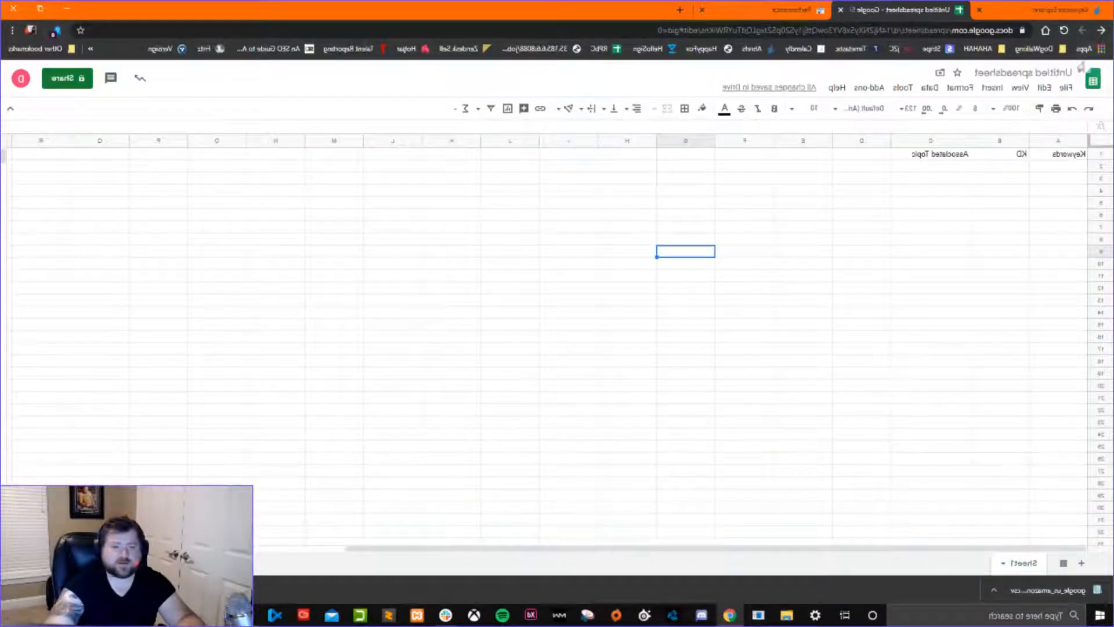
pyautogui.click(1066, 87)
pyautogui.click(1055, 155)
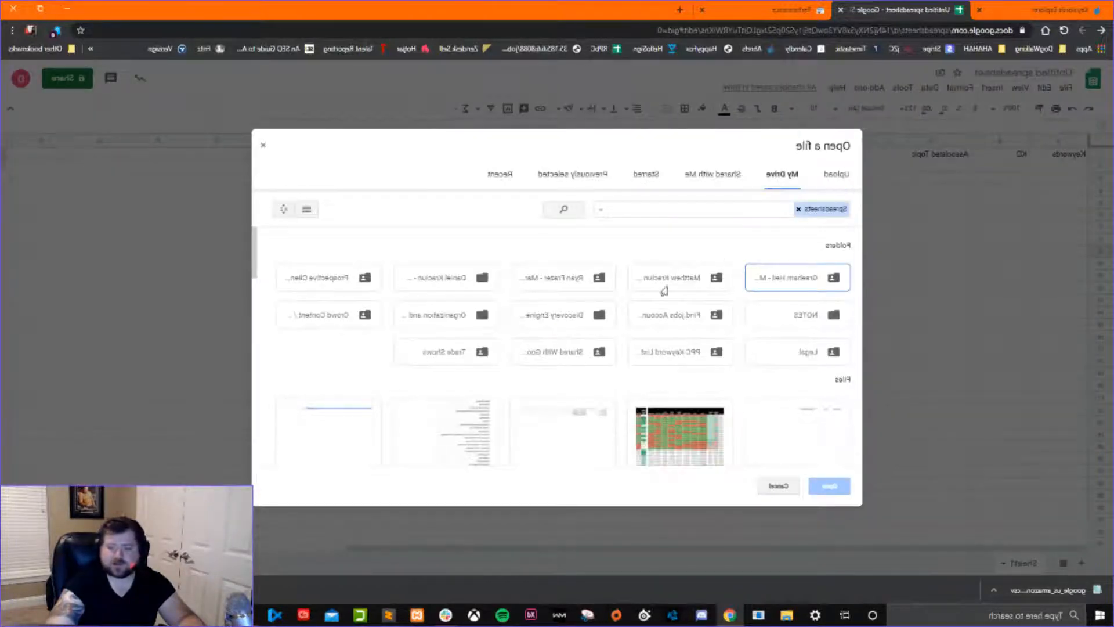
pyautogui.click(827, 177)
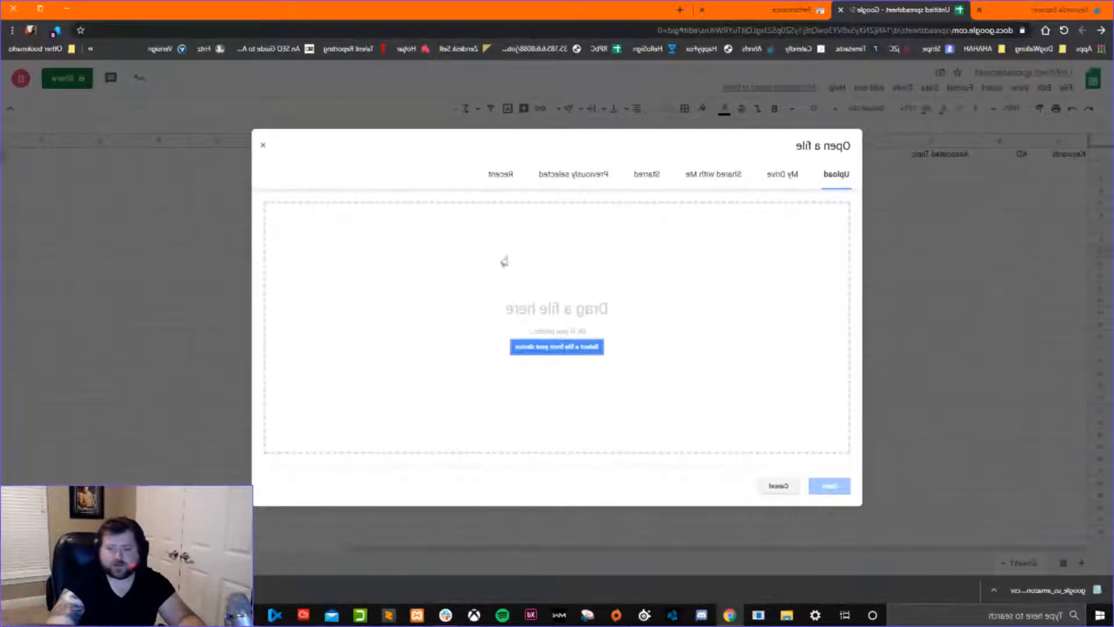
pyautogui.click(584, 346)
pyautogui.click(888, 97)
pyautogui.click(654, 295)
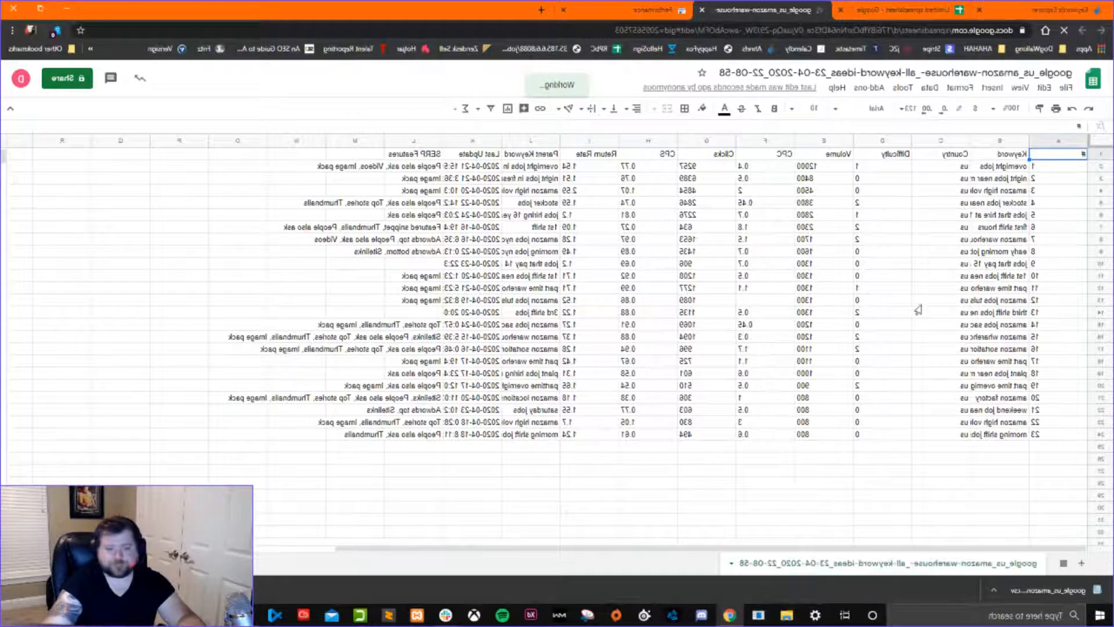
# Delete the # and Country columns and widen the Keyword column to fit its full keywords.
pyautogui.rightClick(1053, 144)
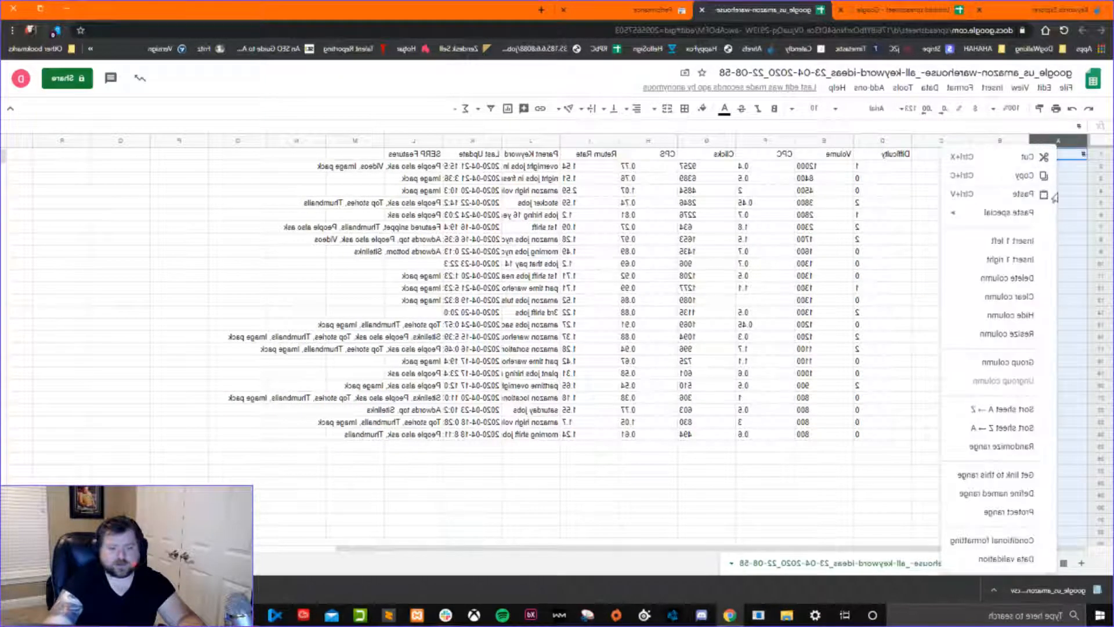
pyautogui.click(1008, 278)
pyautogui.click(923, 263)
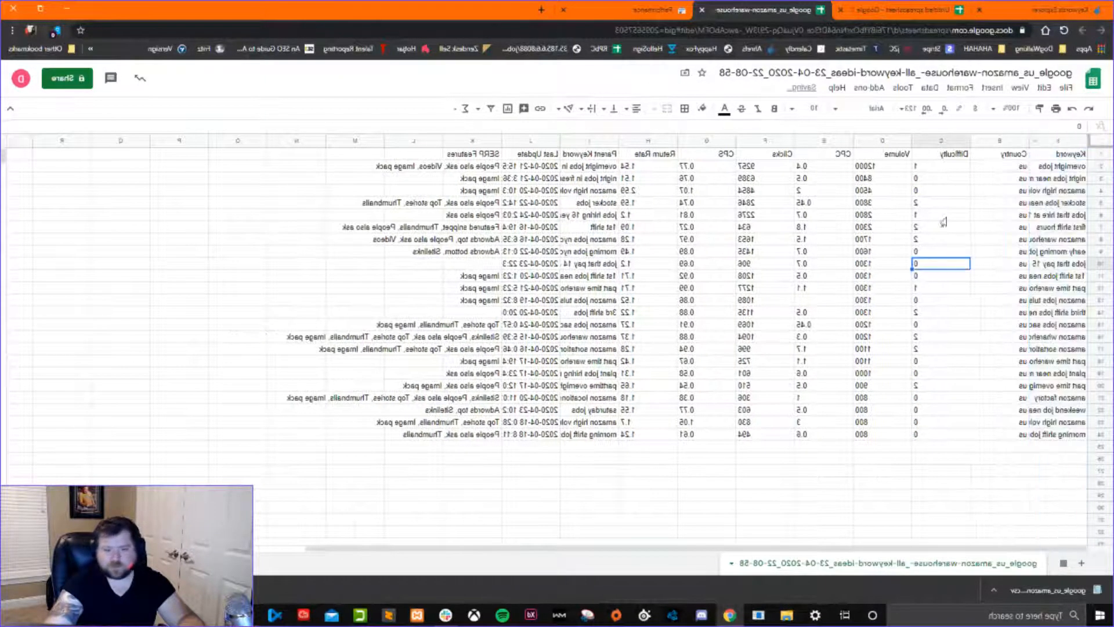
pyautogui.rightClick(996, 141)
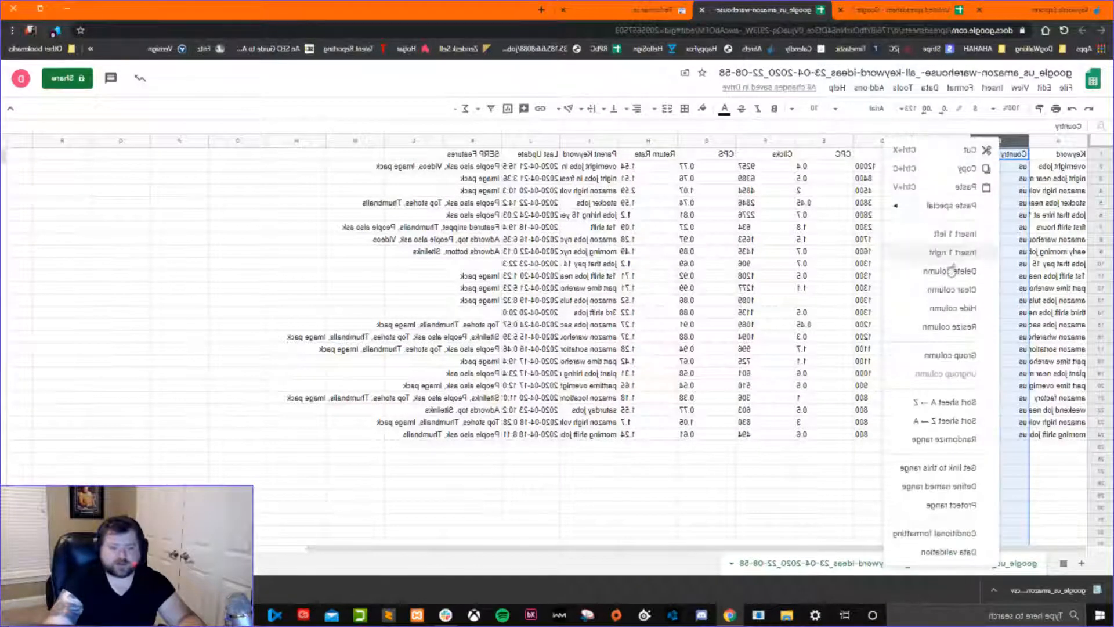
pyautogui.click(949, 279)
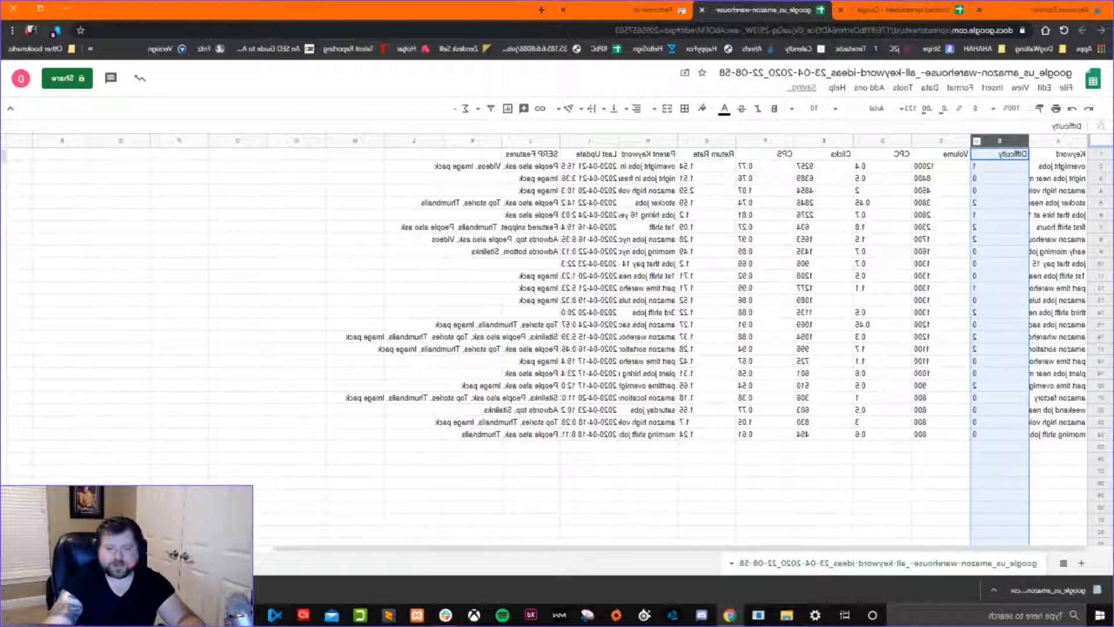
pyautogui.moveTo(873, 173); pyautogui.dragTo(872, 434)
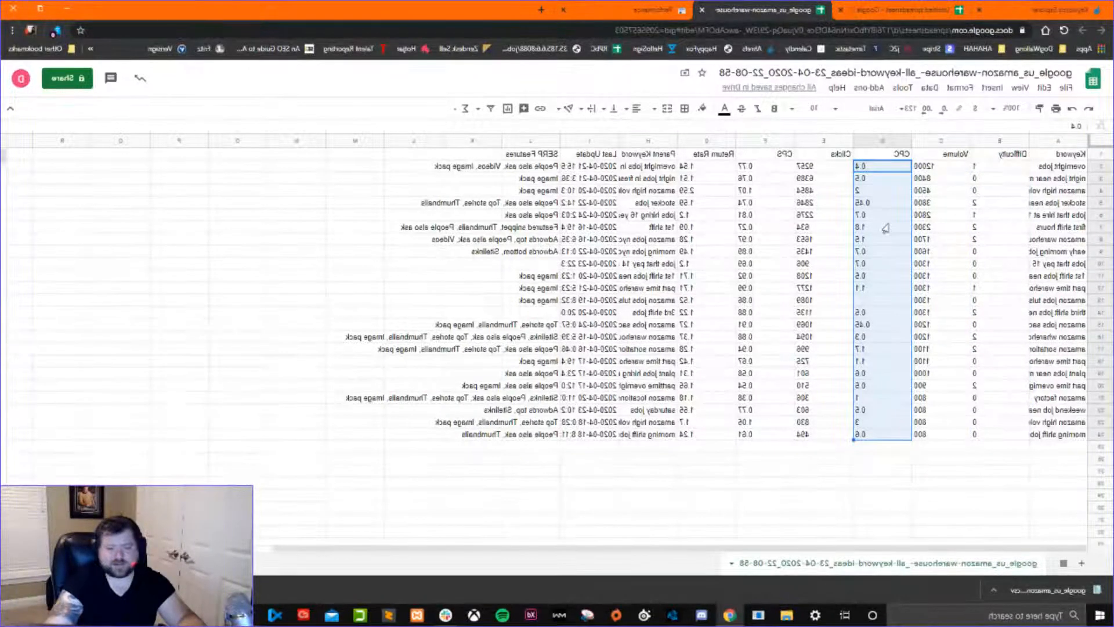
pyautogui.moveTo(970, 142)
pyautogui.mouseDown()
pyautogui.moveTo(949, 141)
pyautogui.moveTo(969, 141)
pyautogui.mouseUp()
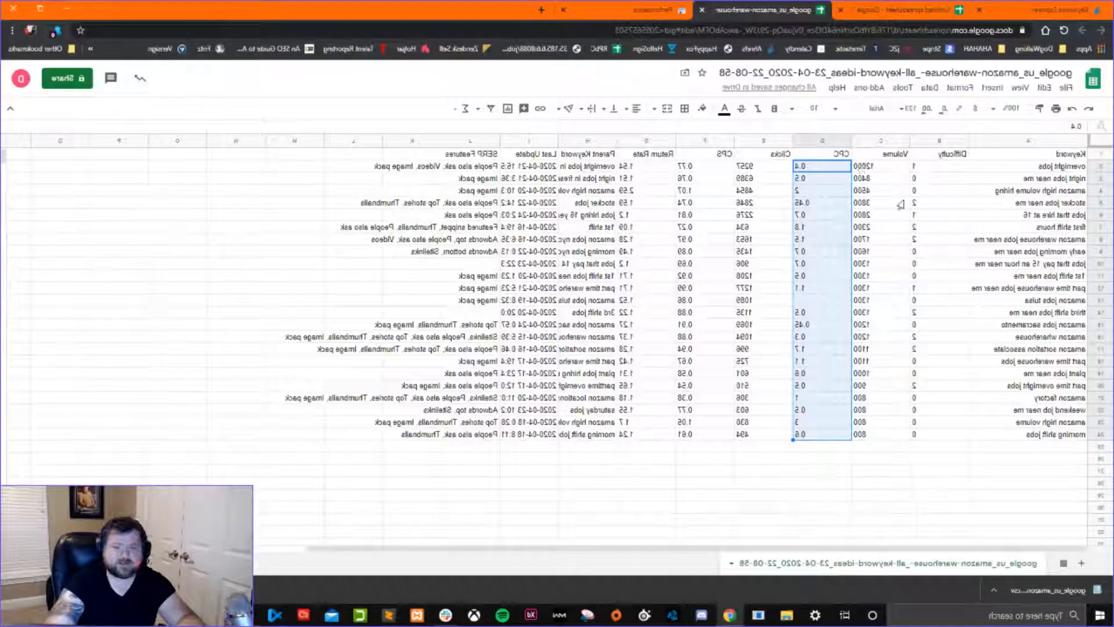
# Review the Volume and CPC columns and the first shift hours row's volume, difficulty, CPC, parent keyword and last update.
pyautogui.click(877, 155)
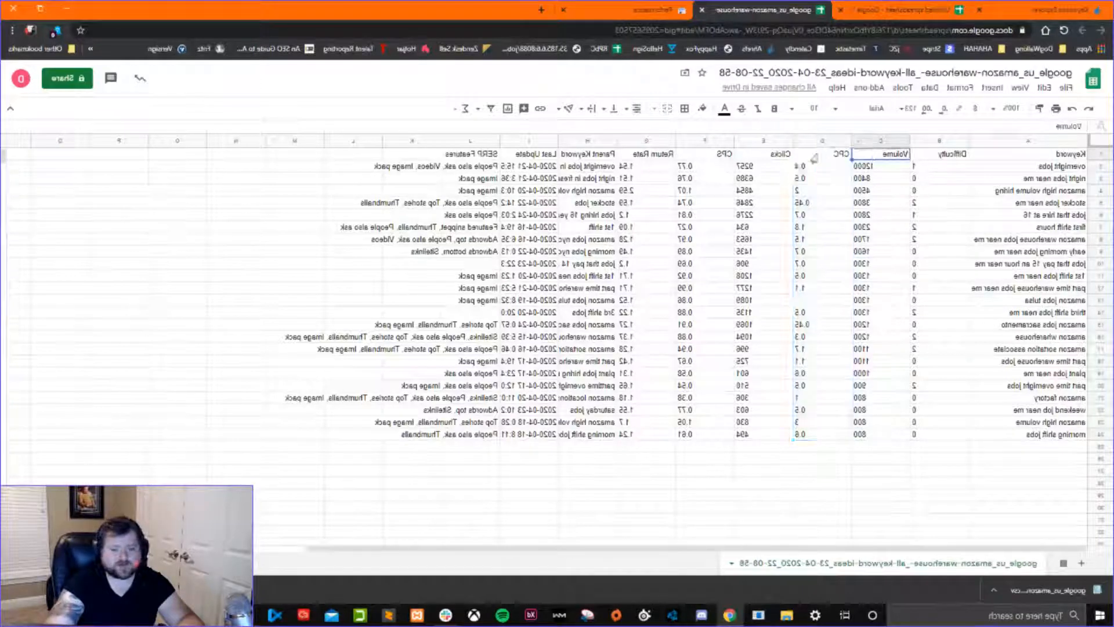
pyautogui.click(812, 158)
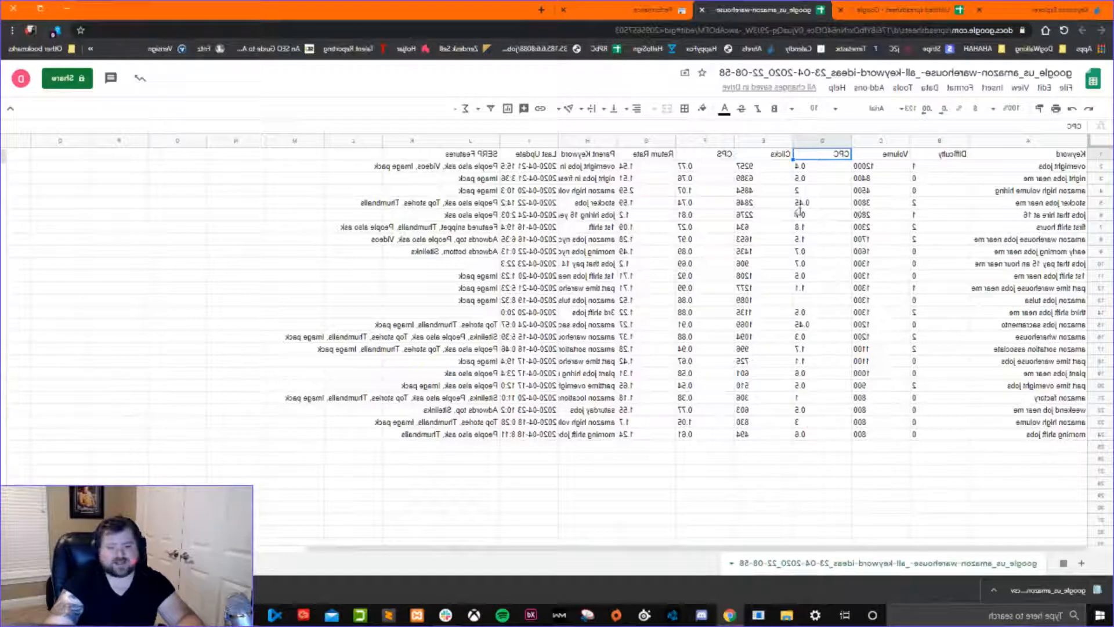
pyautogui.click(824, 228)
pyautogui.moveTo(1006, 229); pyautogui.dragTo(888, 231)
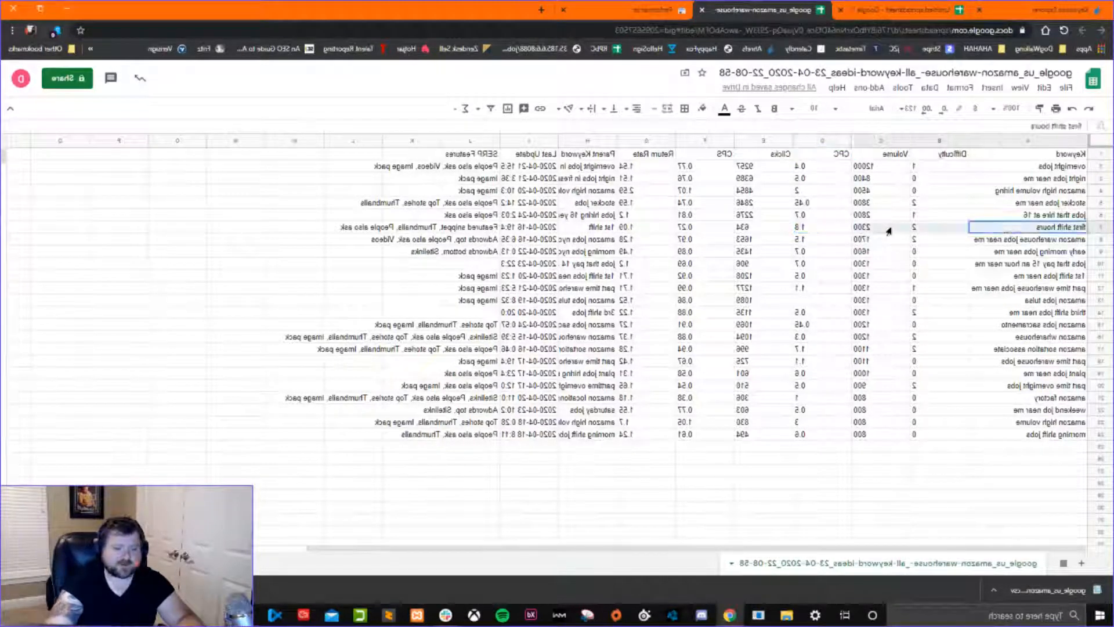
pyautogui.click(873, 230)
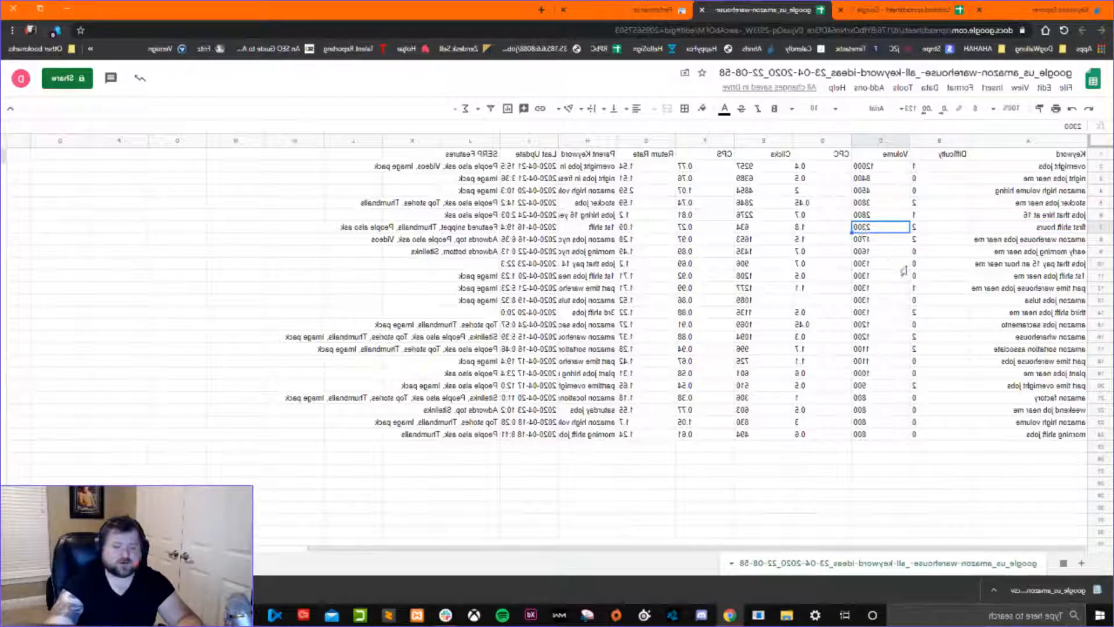
pyautogui.click(925, 231)
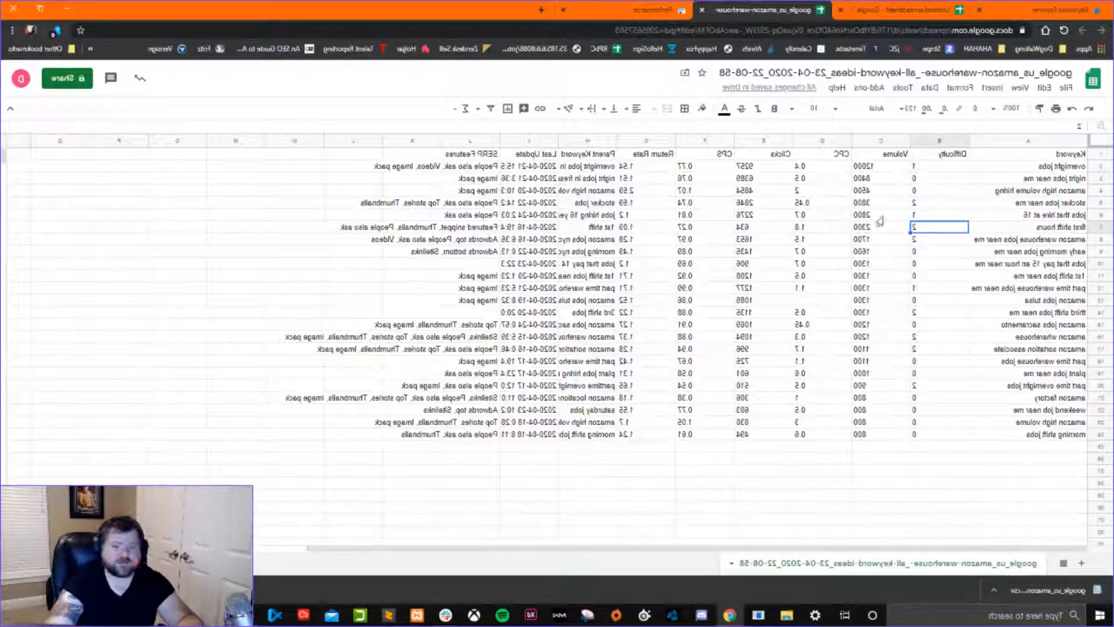
pyautogui.click(795, 229)
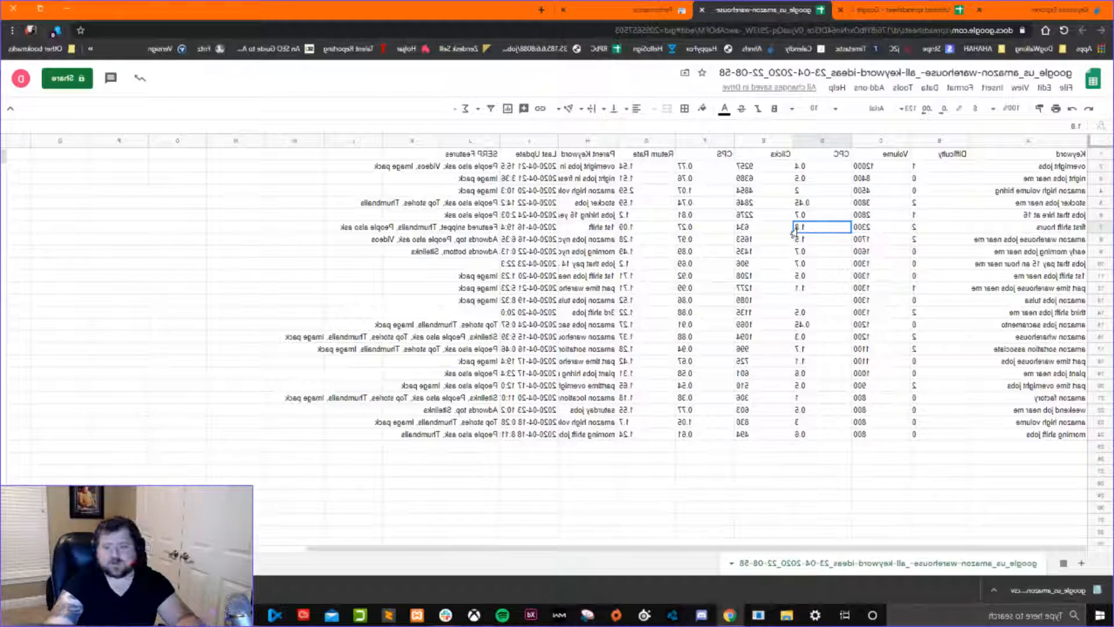
pyautogui.click(598, 227)
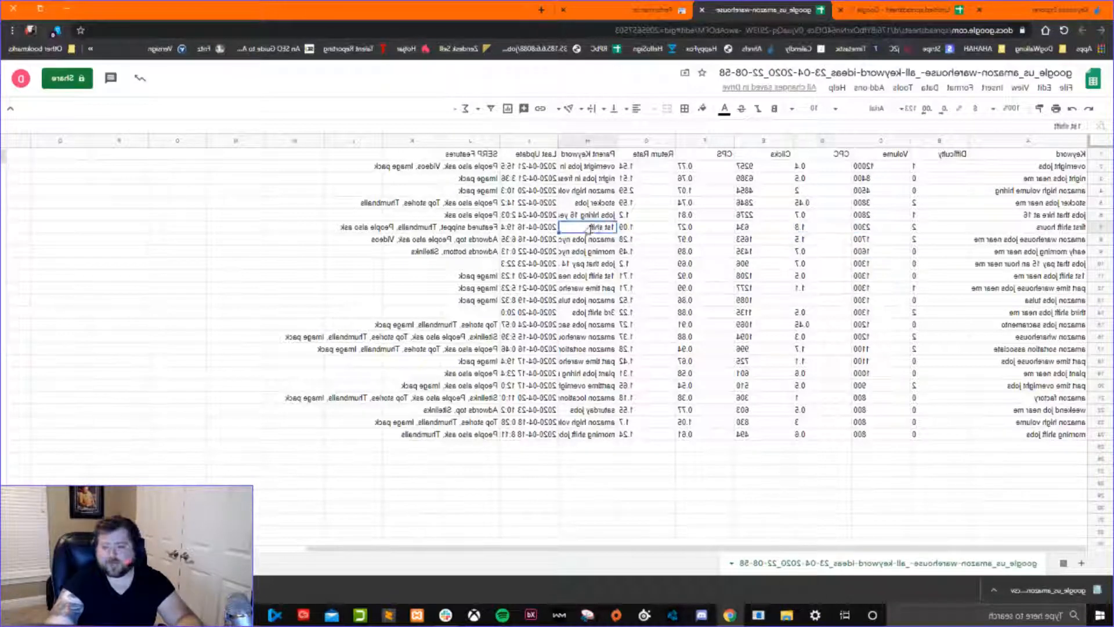
pyautogui.click(531, 229)
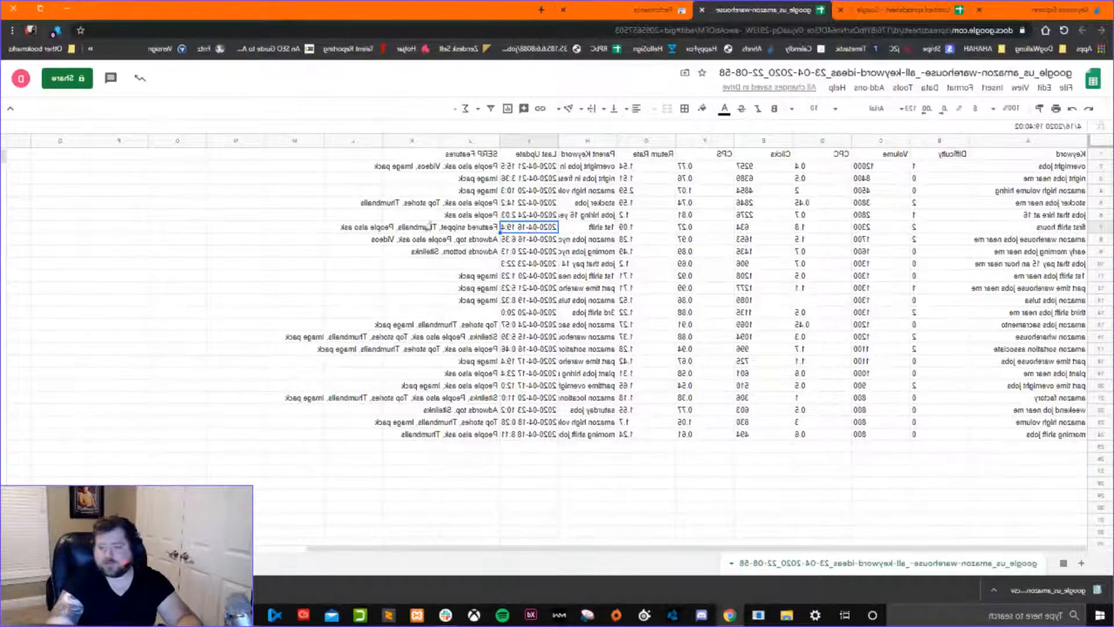
# Delete the Last Update column and widen the SERP Features and Parent Keyword columns to fit their text.
pyautogui.click(529, 141)
pyautogui.rightClick(529, 141)
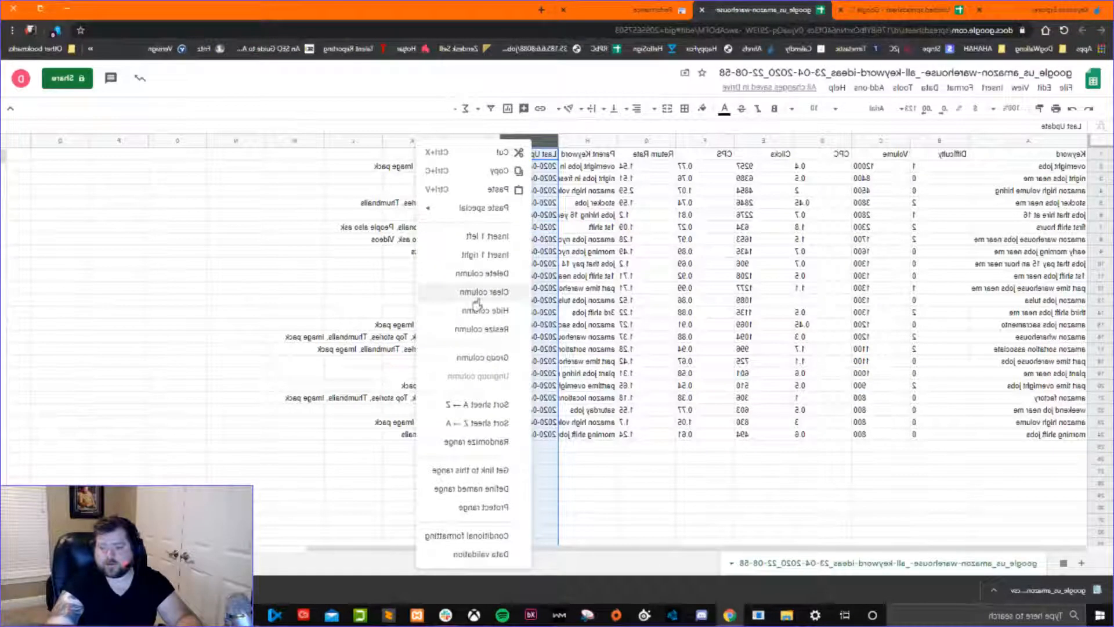
pyautogui.click(476, 274)
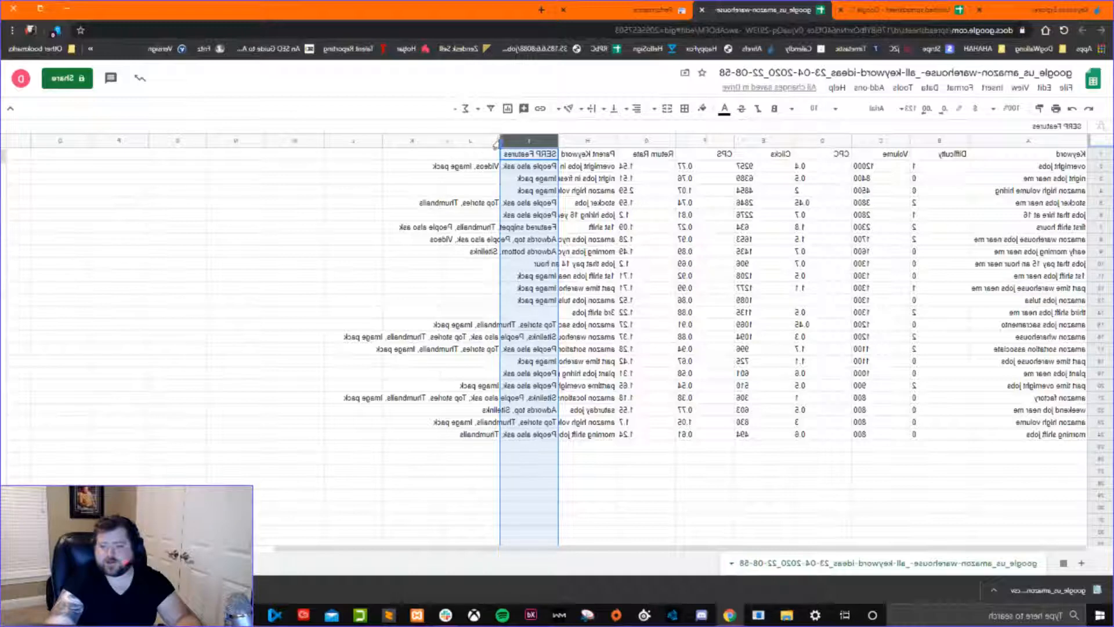
pyautogui.moveTo(498, 140); pyautogui.dragTo(326, 140)
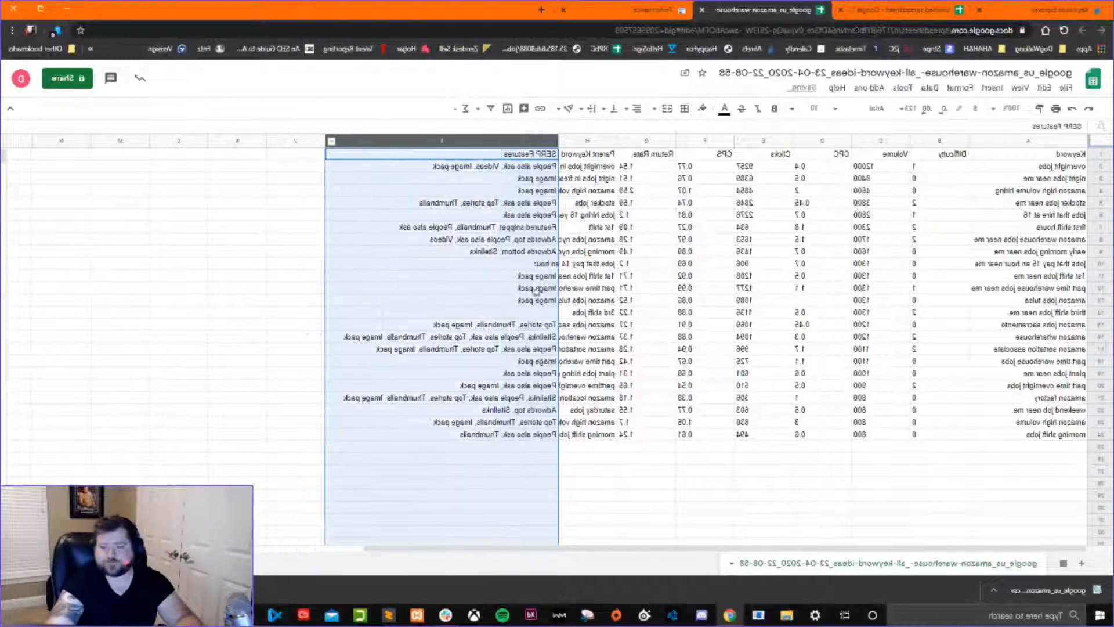
pyautogui.moveTo(559, 141); pyautogui.dragTo(498, 141)
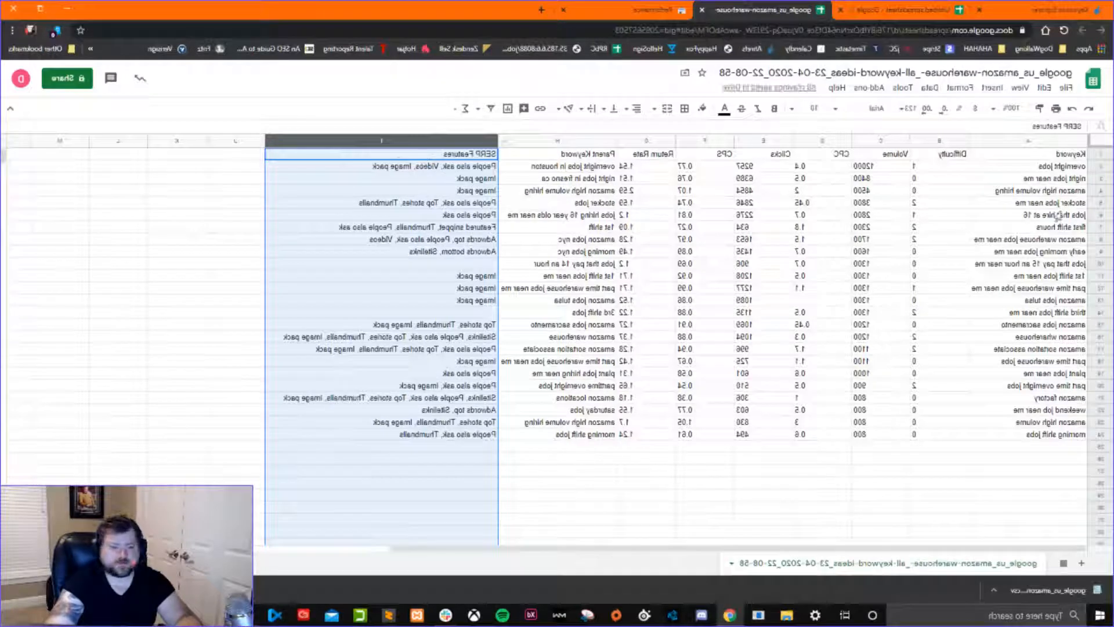
# Examine the SERP features listed for the keyword first shift hours and return to its keyword cell.
pyautogui.click(1096, 232)
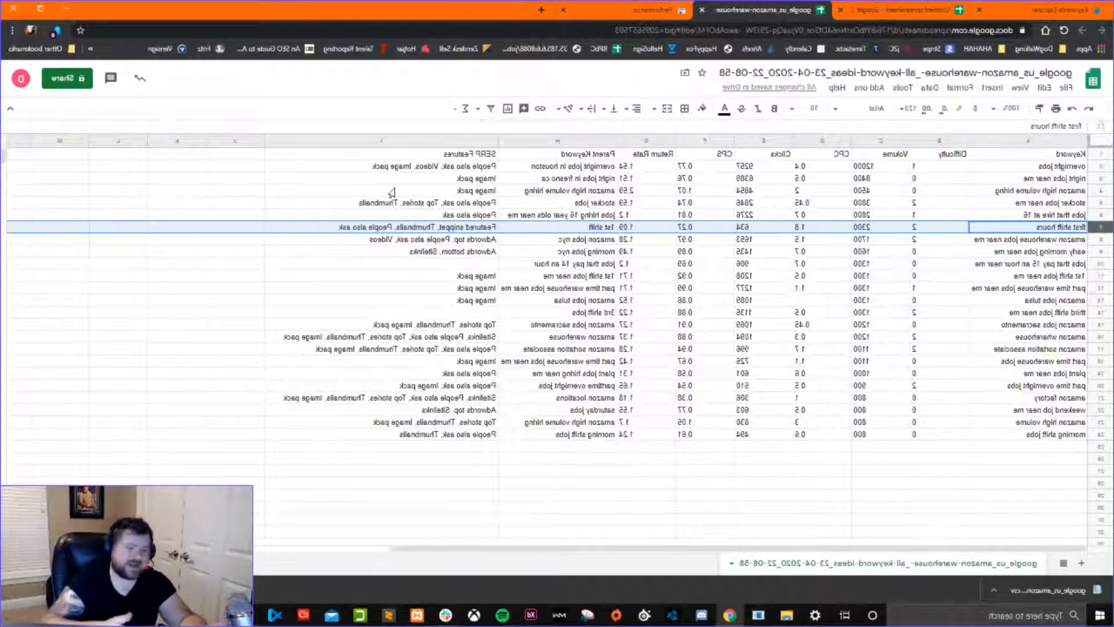
pyautogui.click(471, 231)
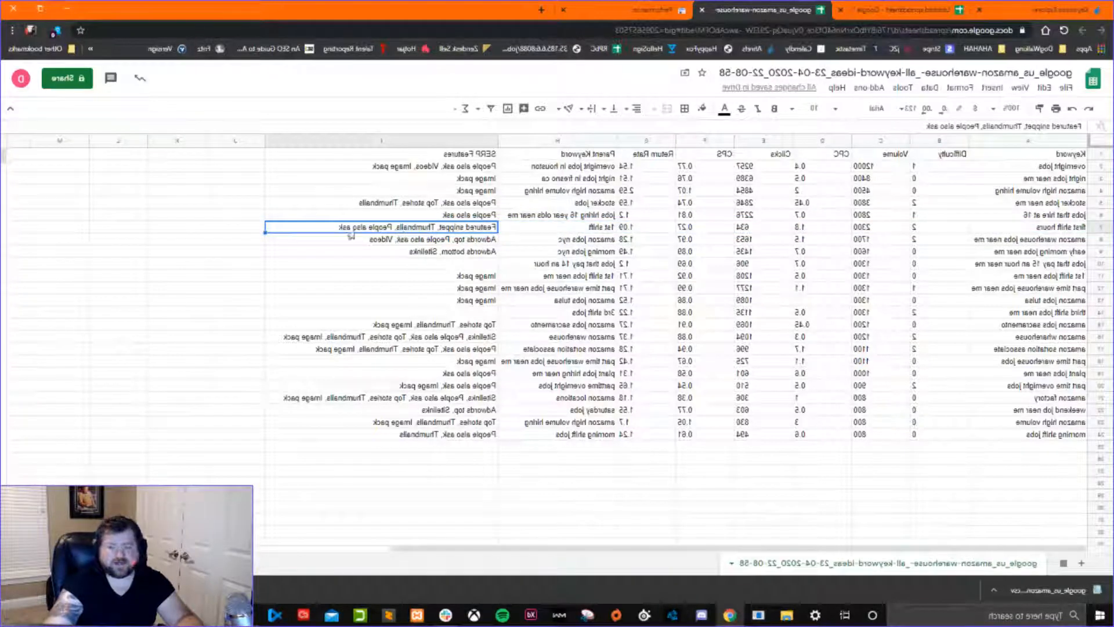
pyautogui.press('Left')
pyautogui.press('Left')
pyautogui.press('Left')
pyautogui.press('Left')
pyautogui.press('Left')
pyautogui.press('Left')
pyautogui.press('Left')
pyautogui.press('Left')
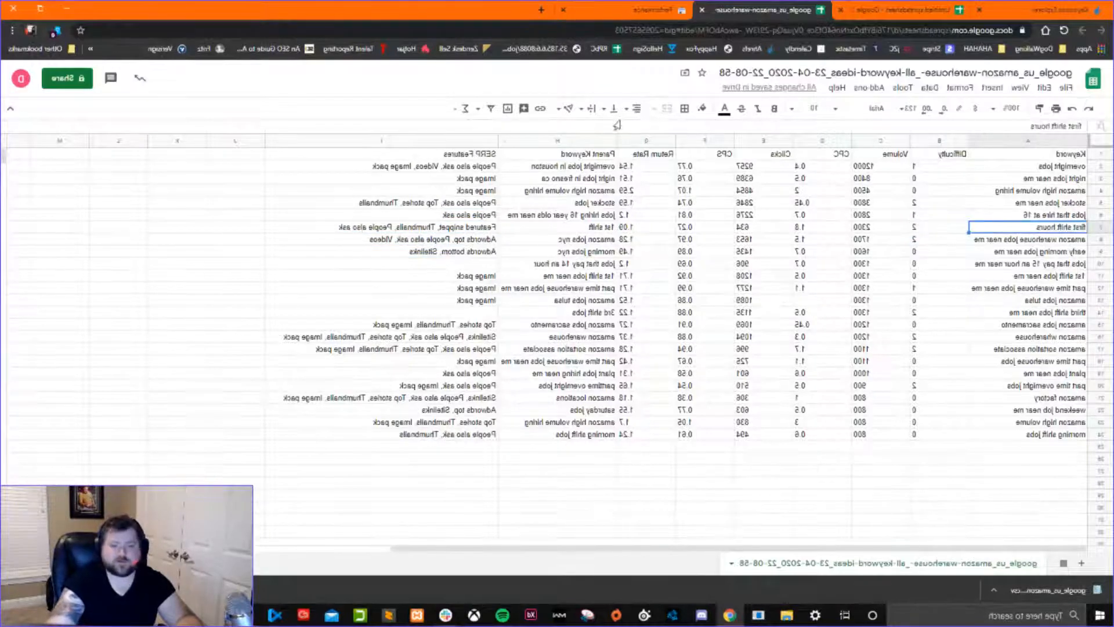
# Search Google for first shift hours in a new browser tab.
pyautogui.click(541, 10)
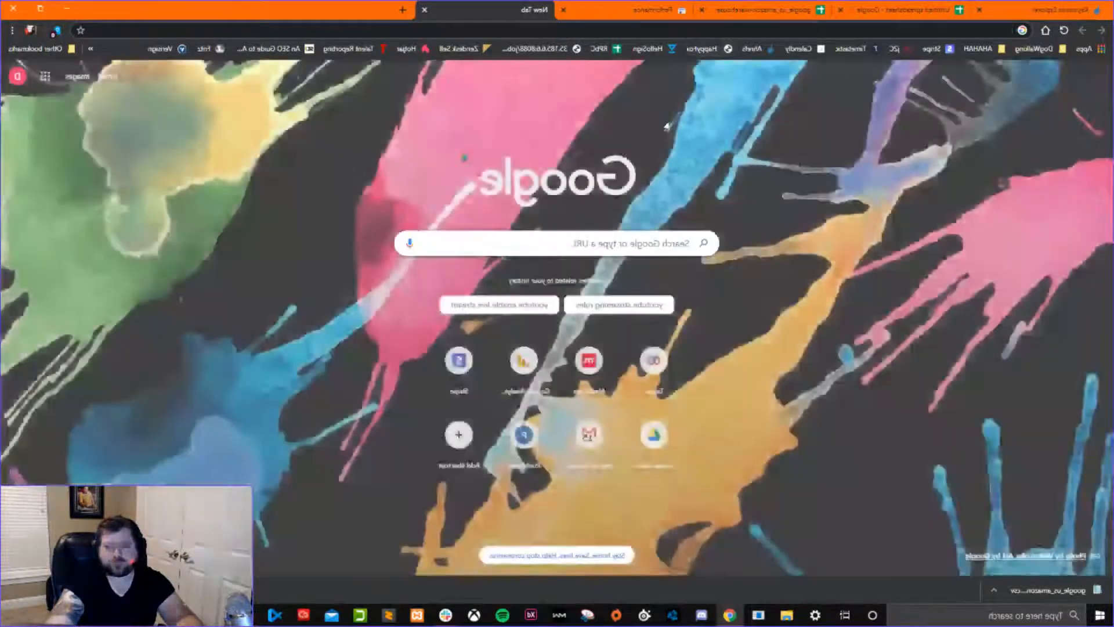
pyautogui.write('first')
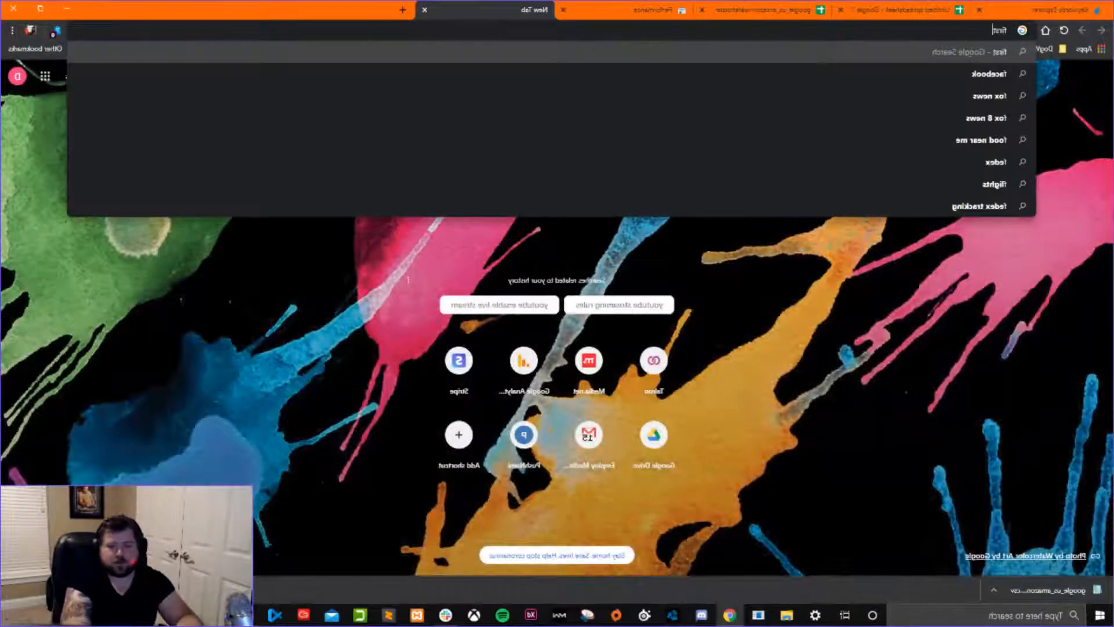
pyautogui.write(' shift hours')
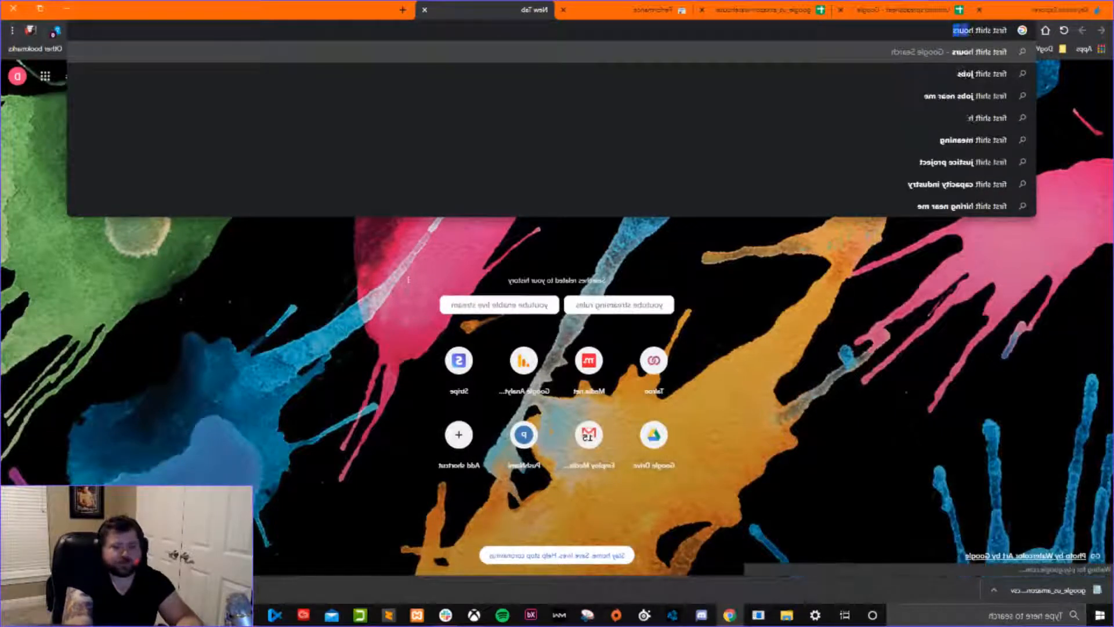
pyautogui.press('Return')
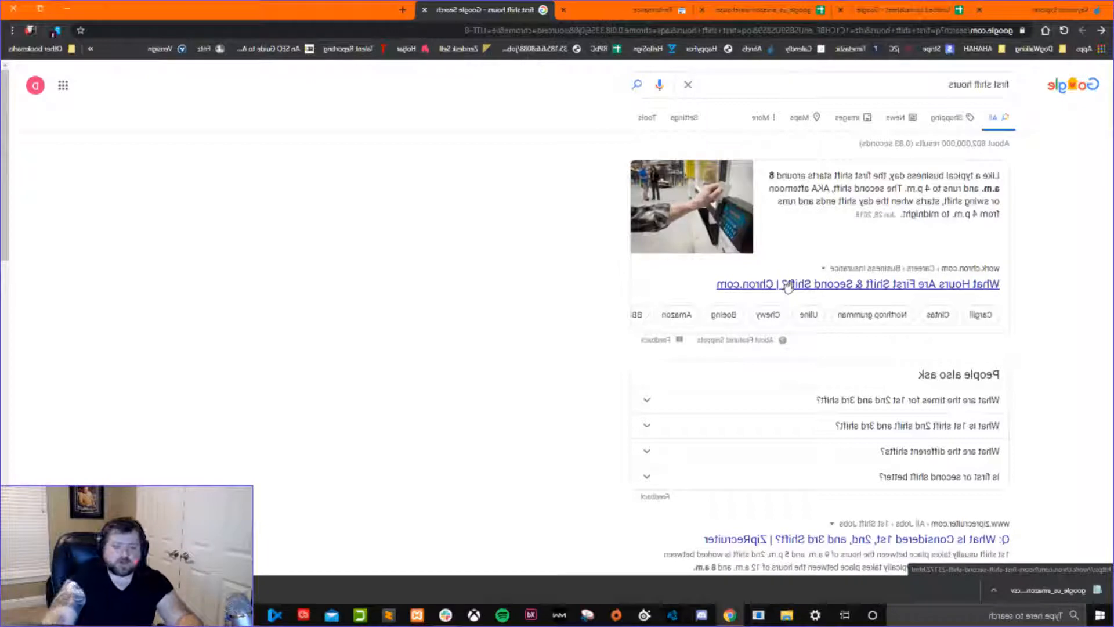
# Examine the search results page's featured snippet and the People also ask answer about 1st, 2nd and 3rd shift times.
pyautogui.scroll(-4, 820, 406)
pyautogui.scroll(4, 822, 426)
pyautogui.click(646, 399)
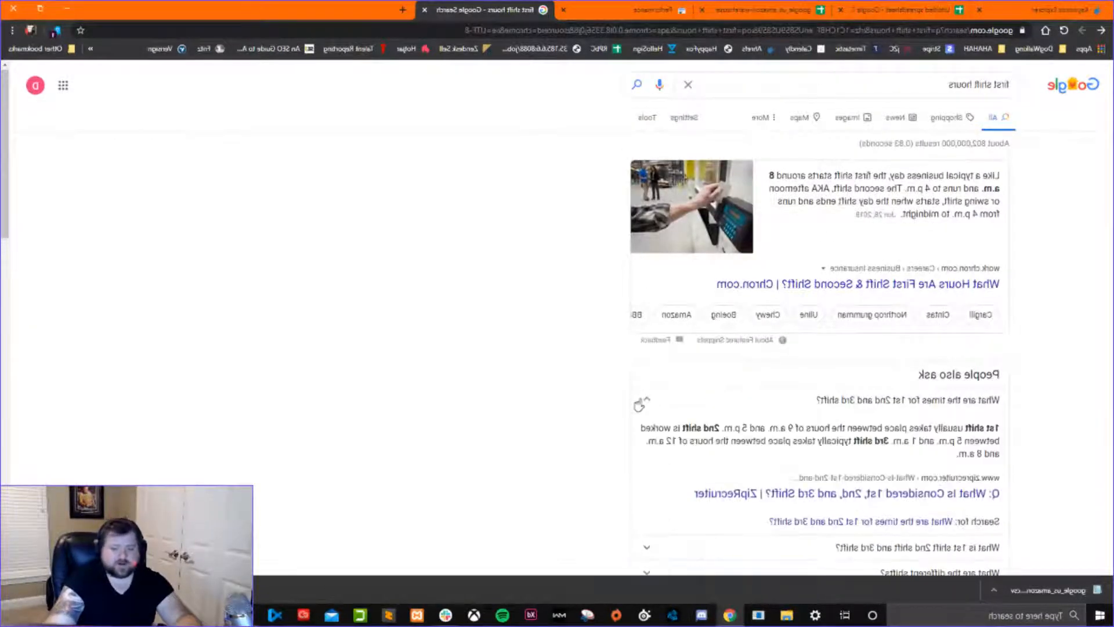
pyautogui.click(640, 403)
pyautogui.scroll(-1, 639, 409)
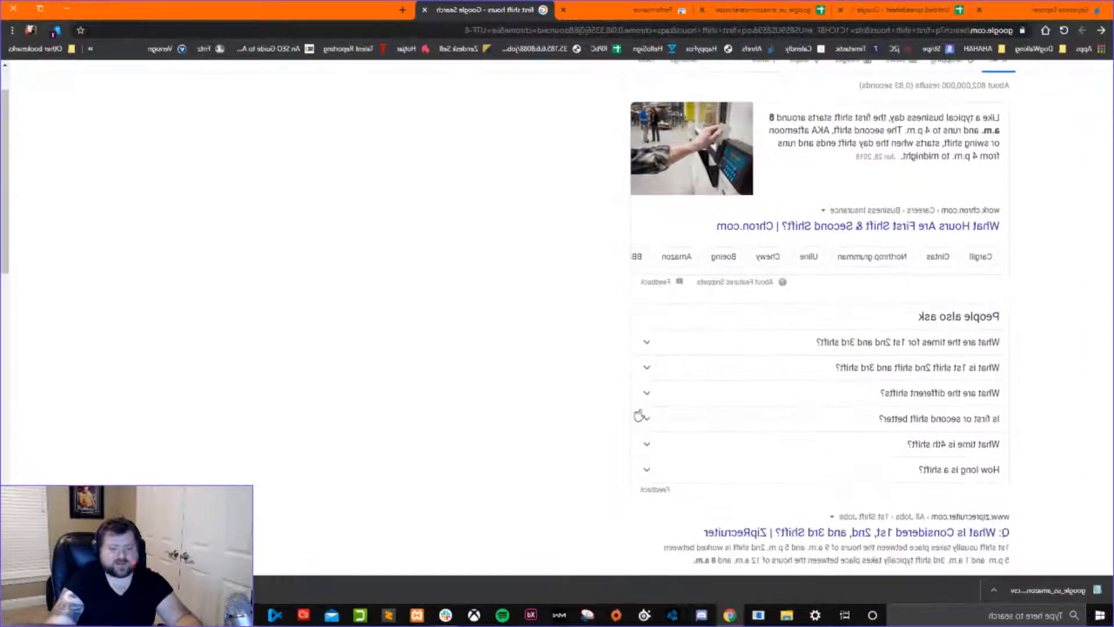
# Examine the remaining People also ask questions and the related search suggestions for first shift hours.
pyautogui.click(645, 394)
pyautogui.click(644, 397)
pyautogui.scroll(-3, 642, 398)
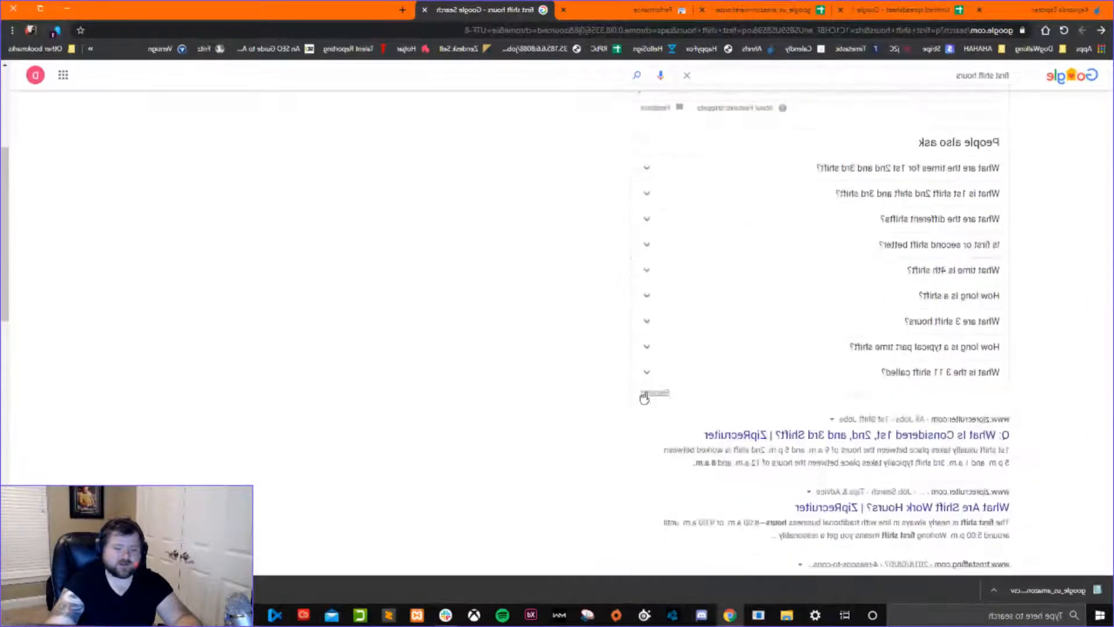
pyautogui.scroll(4, 764, 422)
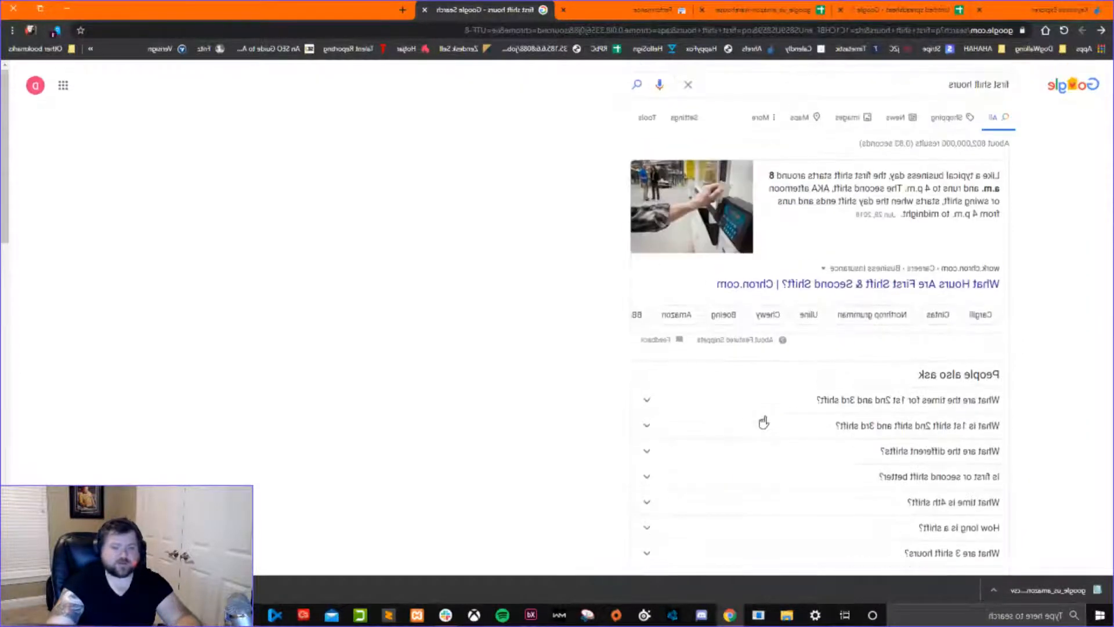
pyautogui.click(919, 83)
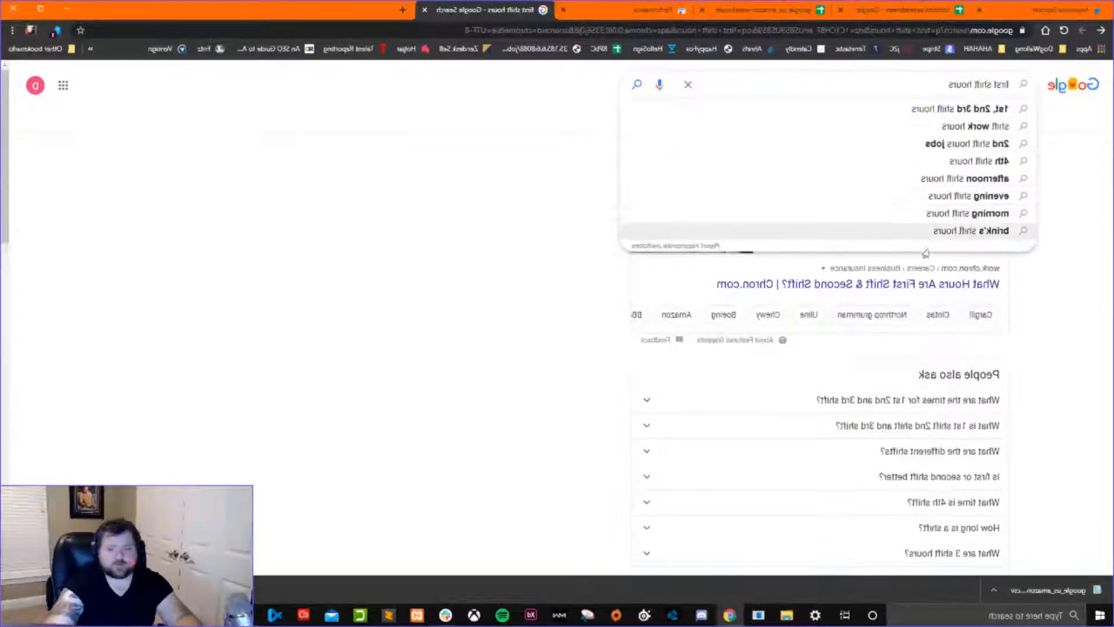
pyautogui.click(524, 213)
pyautogui.scroll(-5, 569, 320)
pyautogui.scroll(1, 819, 255)
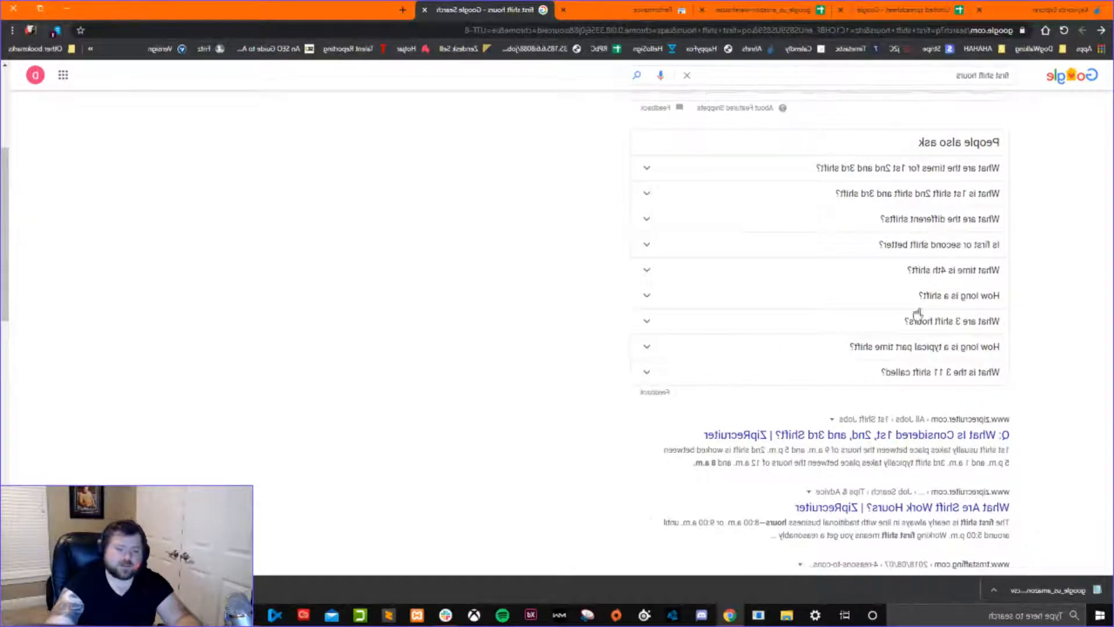
pyautogui.scroll(4, 686, 388)
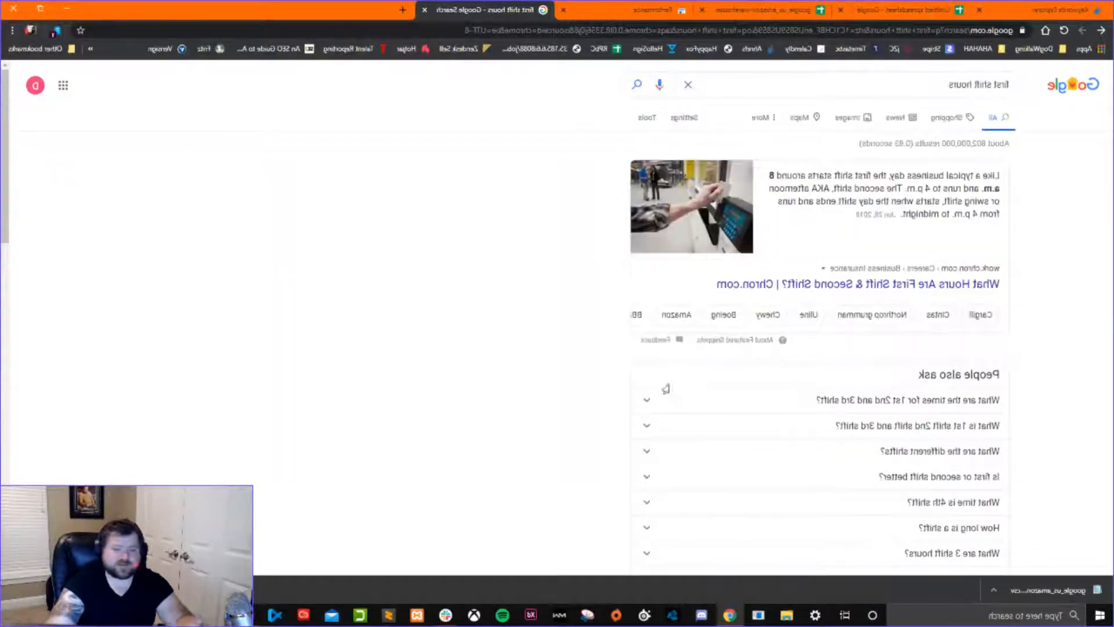
# Compare the SERP features listed for first shift hours in the keyword spreadsheet with its Google results page.
pyautogui.click(624, 16)
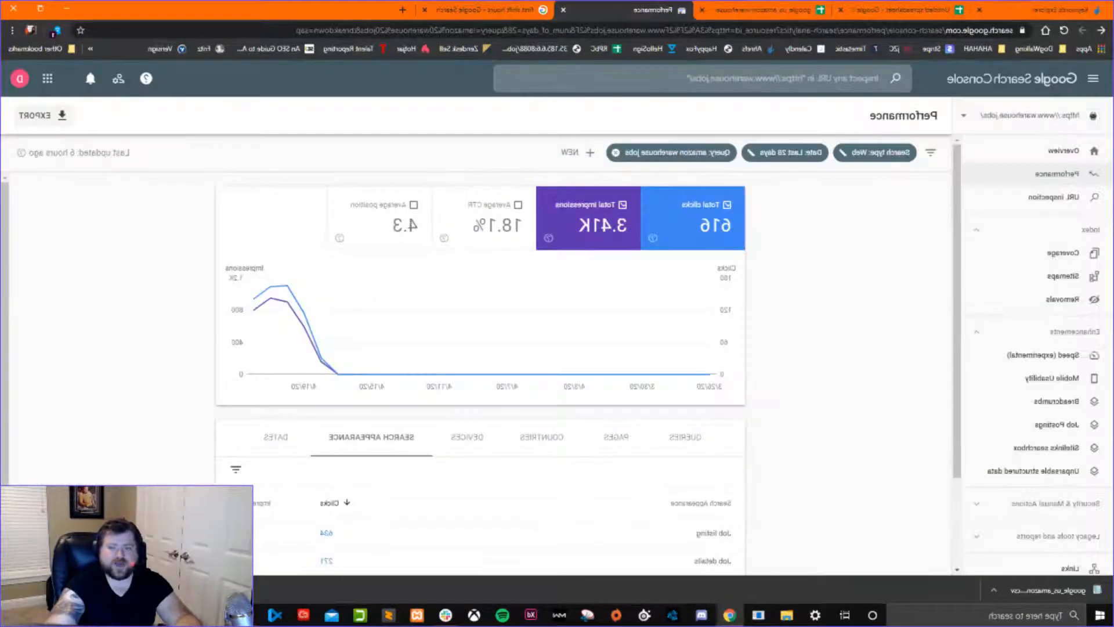
pyautogui.click(772, 13)
pyautogui.moveTo(449, 166); pyautogui.dragTo(443, 419)
pyautogui.click(457, 266)
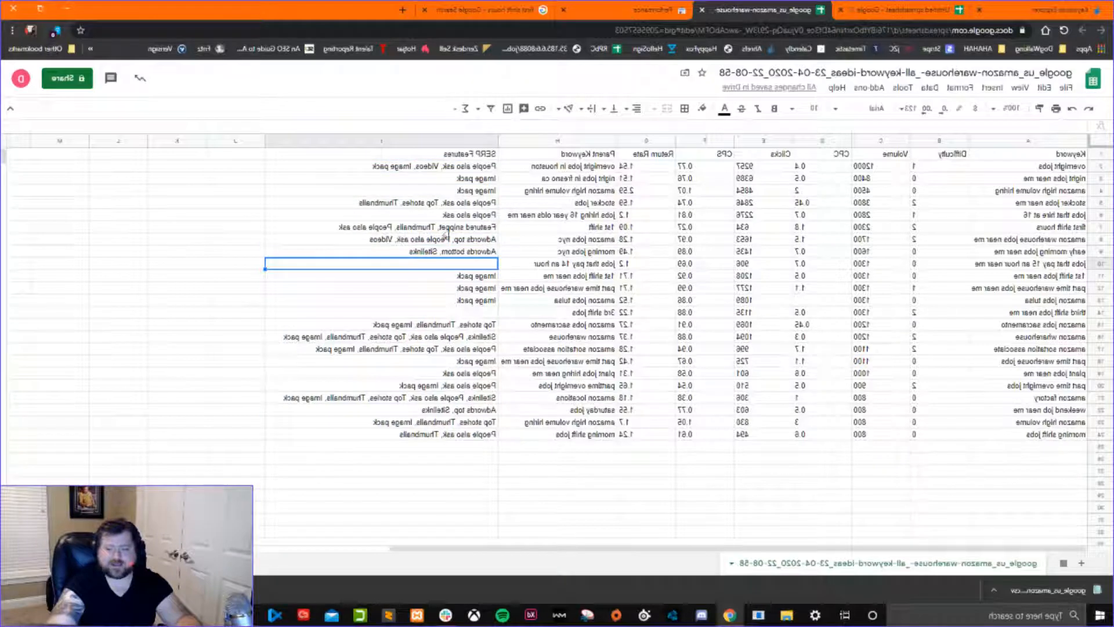
pyautogui.click(467, 232)
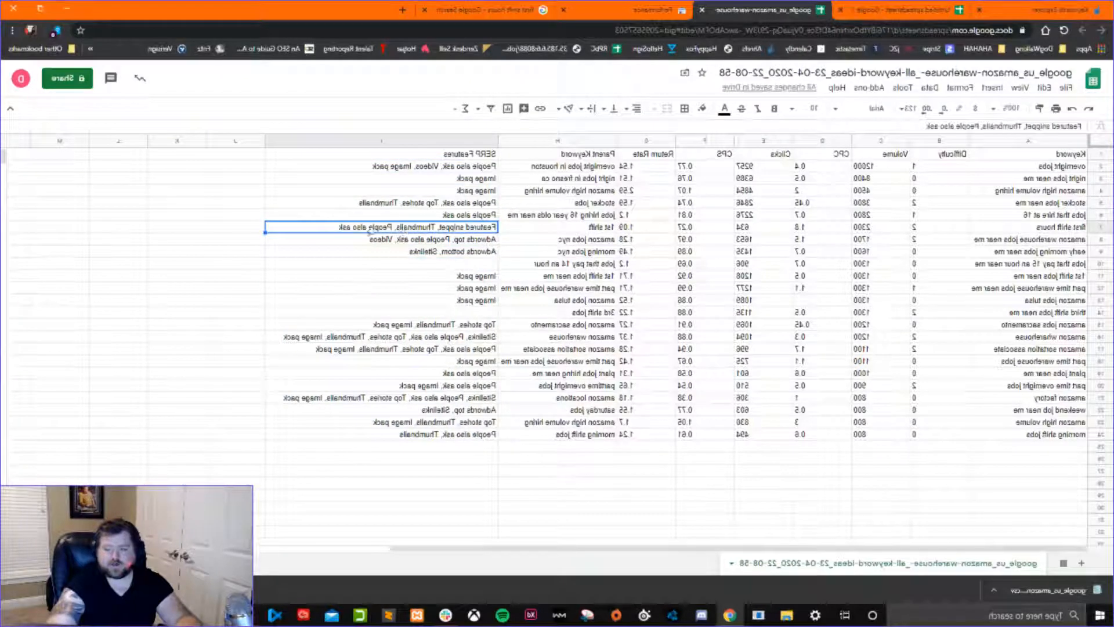
pyautogui.click(504, 11)
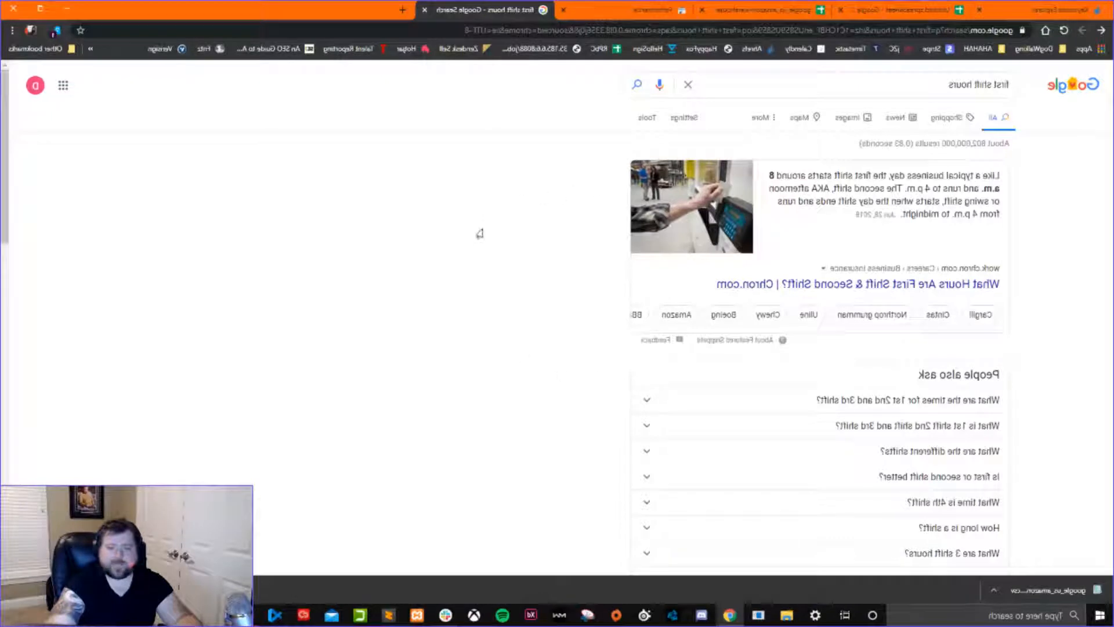
pyautogui.scroll(-8, 479, 236)
pyautogui.scroll(8, 478, 236)
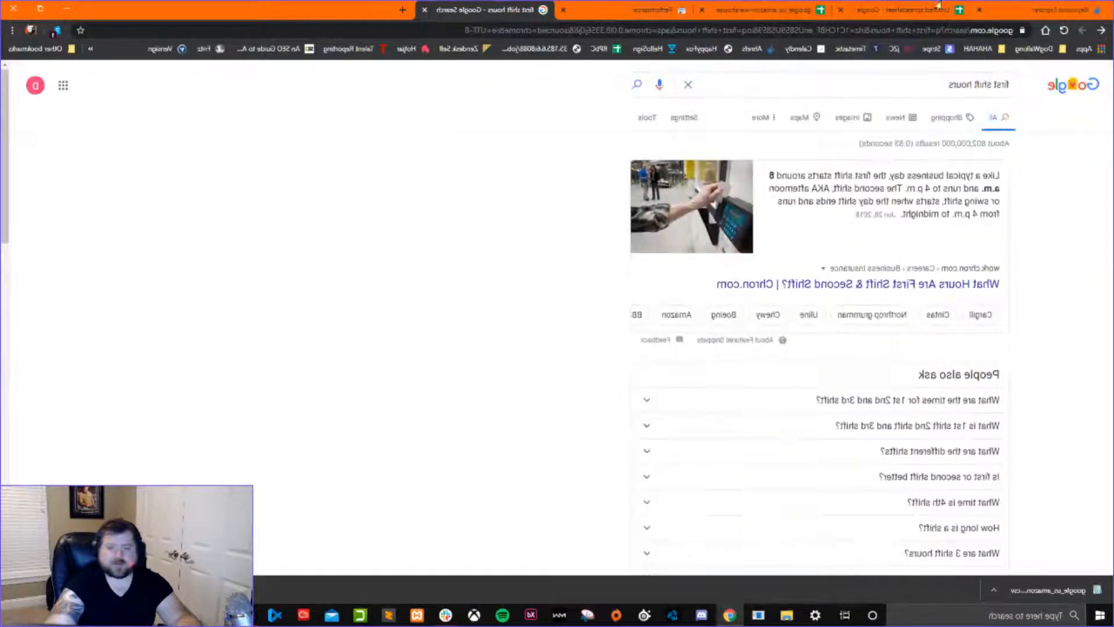
# Return to the exported Amazon warehouse keyword spreadsheet and examine the full keyword list from overnight jobs to morning shift jobs.
pyautogui.click(630, 15)
pyautogui.click(1024, 11)
pyautogui.click(891, 11)
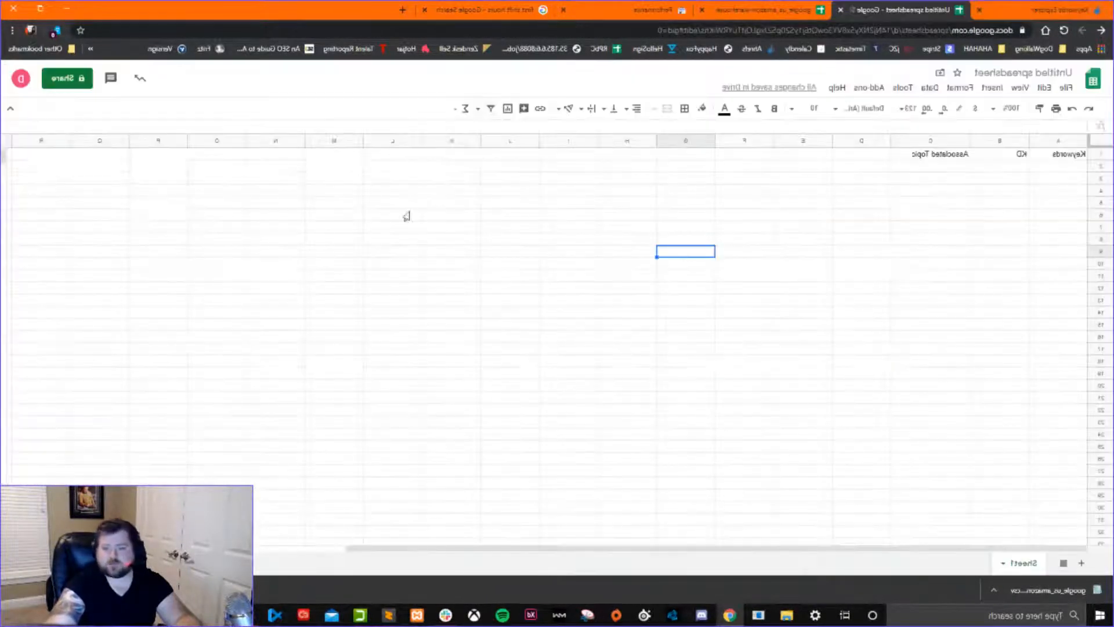
pyautogui.click(782, 11)
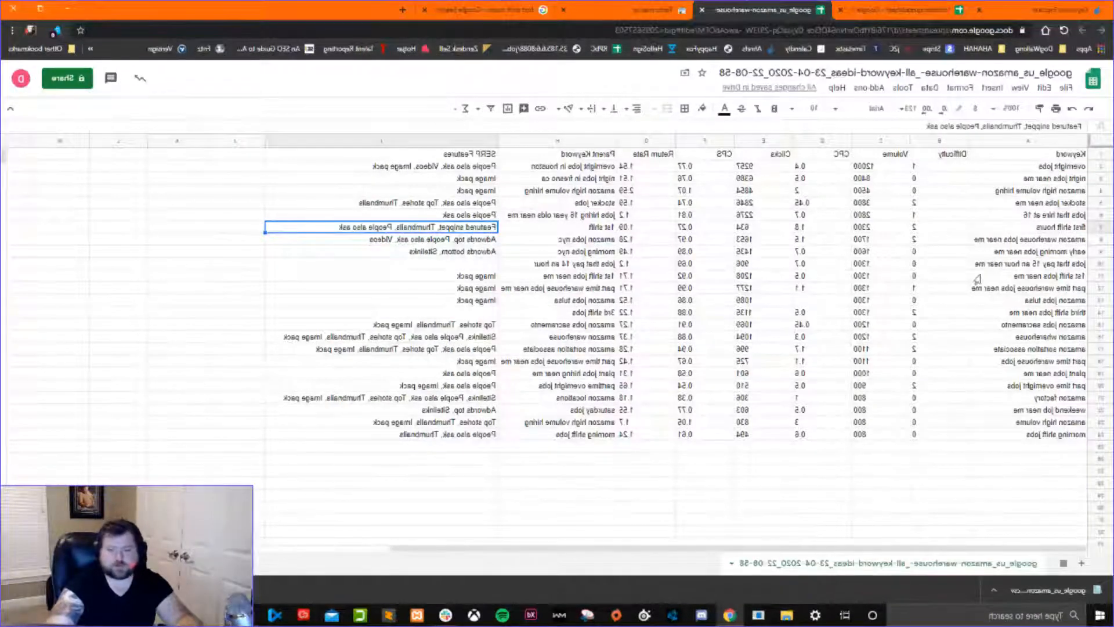
pyautogui.moveTo(1032, 169); pyautogui.dragTo(1026, 436)
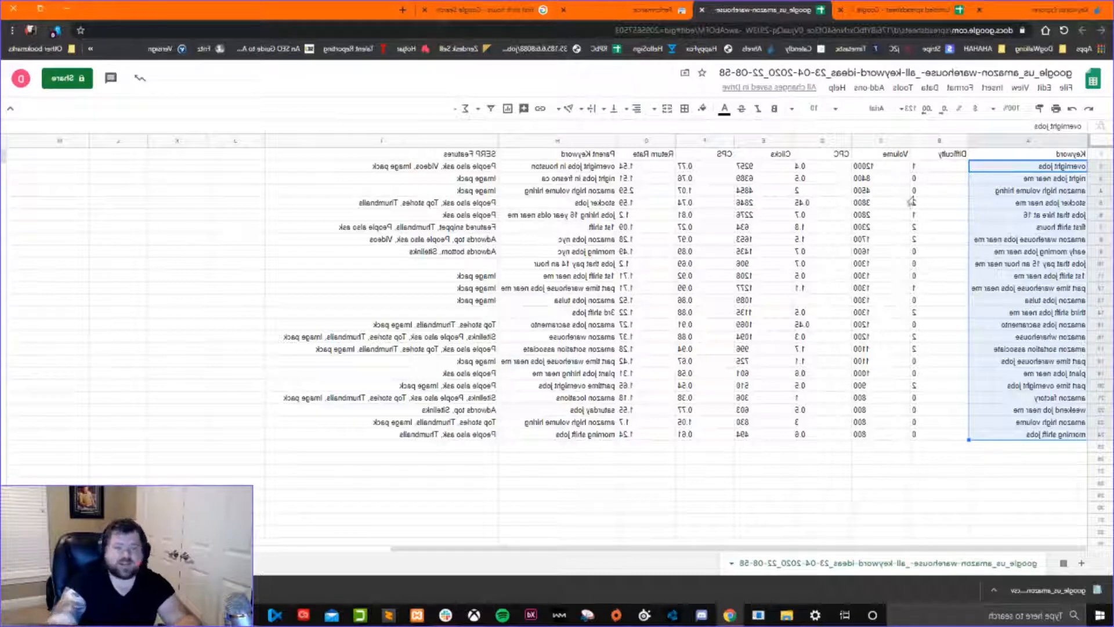
pyautogui.click(1055, 439)
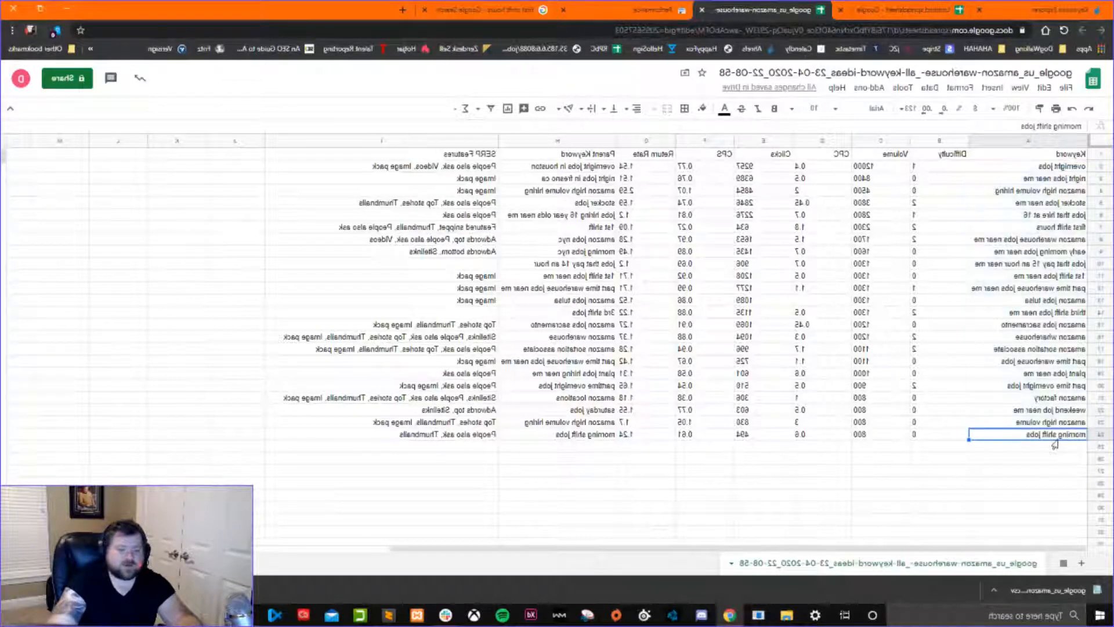
# Examine individual keywords for topic ideas, including amazon factory, plant jobs near me, amazon jobs sacramento and third shift jobs near me.
pyautogui.click(1022, 400)
pyautogui.click(1029, 426)
pyautogui.click(1036, 377)
pyautogui.click(1047, 314)
pyautogui.click(1044, 376)
pyautogui.click(1045, 326)
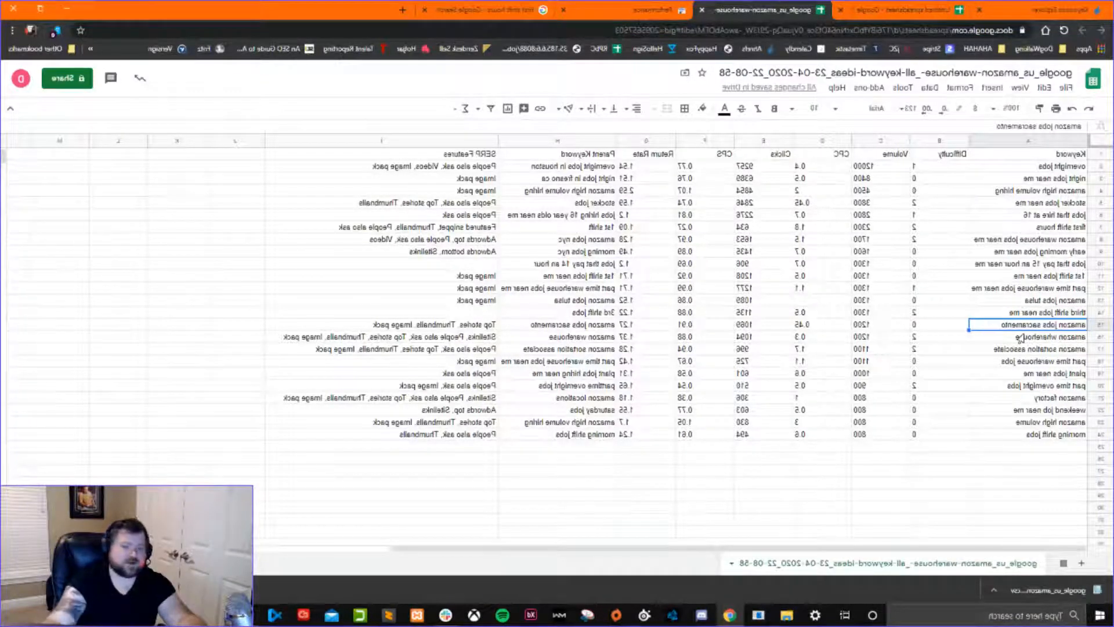
pyautogui.click(1052, 168)
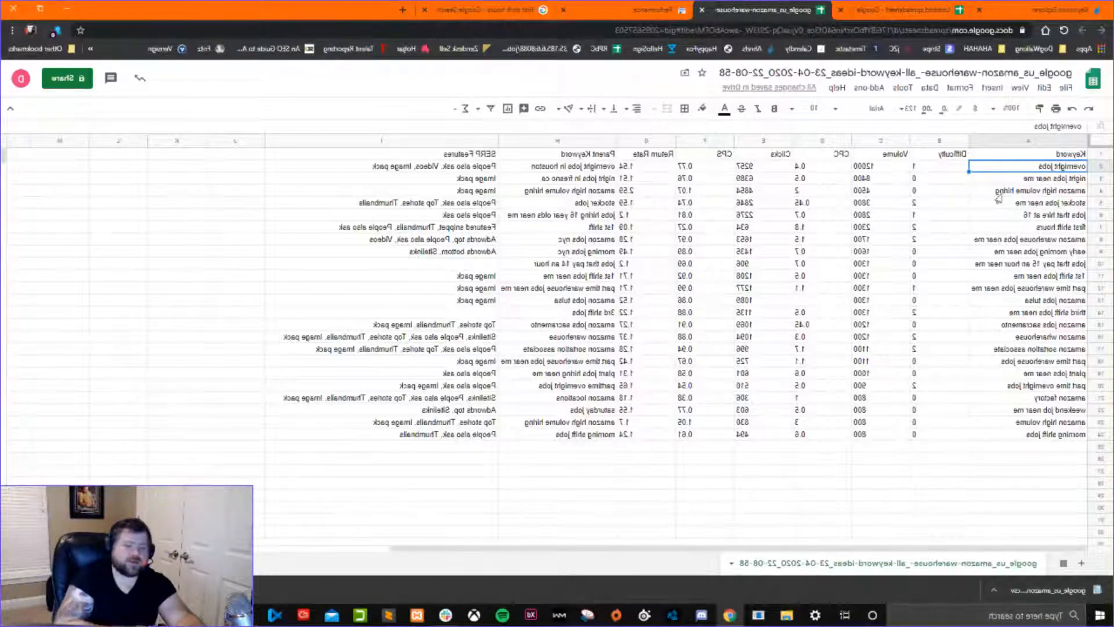
pyautogui.click(1048, 314)
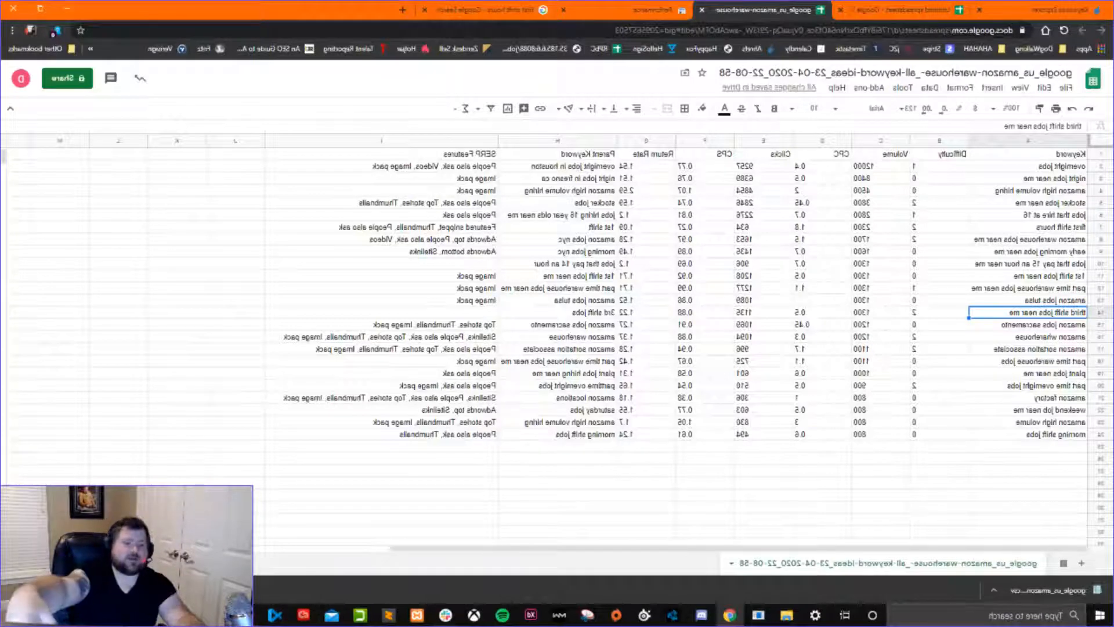
# Examine the difficulty and volume of overnight jobs, night jobs near me and weekend job near me.
pyautogui.click(1016, 168)
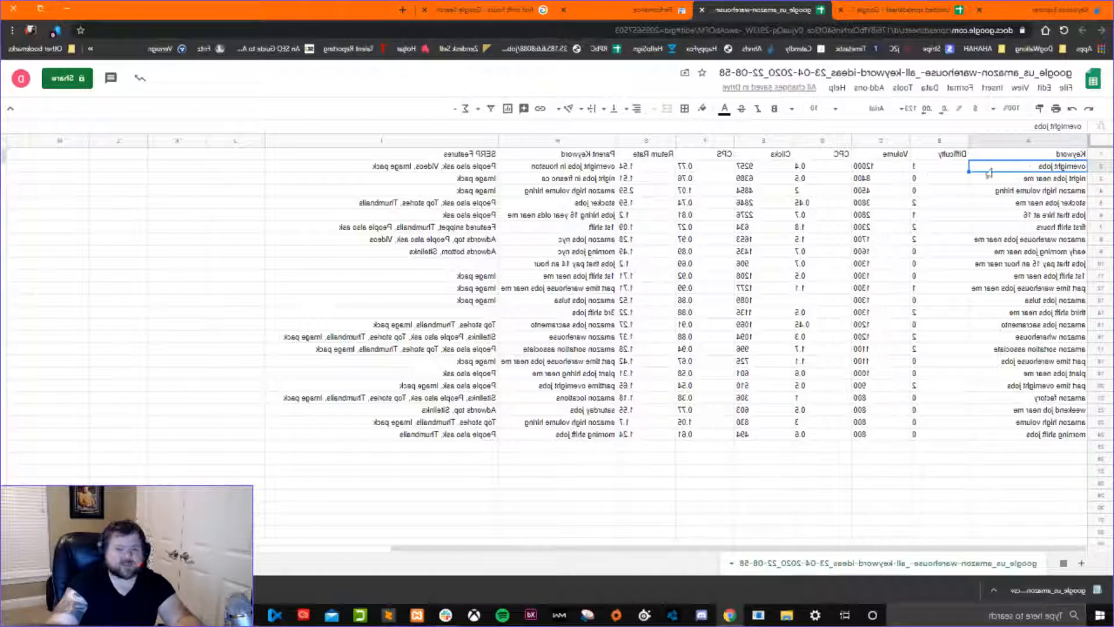
pyautogui.moveTo(1001, 169); pyautogui.dragTo(884, 175)
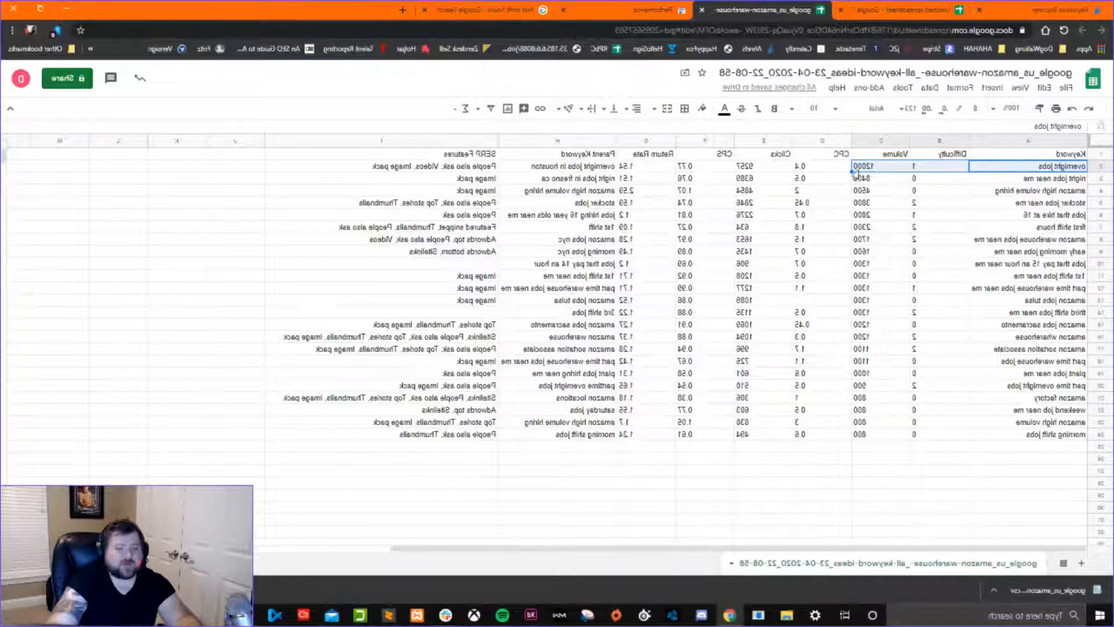
pyautogui.click(897, 179)
pyautogui.moveTo(1016, 183); pyautogui.dragTo(898, 185)
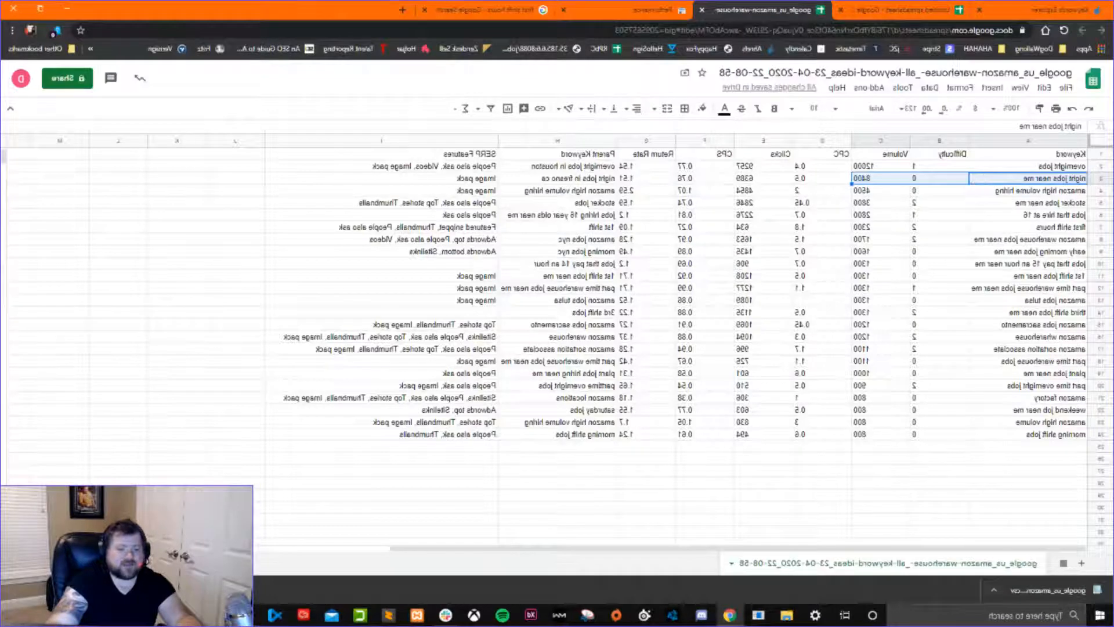
pyautogui.moveTo(1068, 413); pyautogui.dragTo(851, 417)
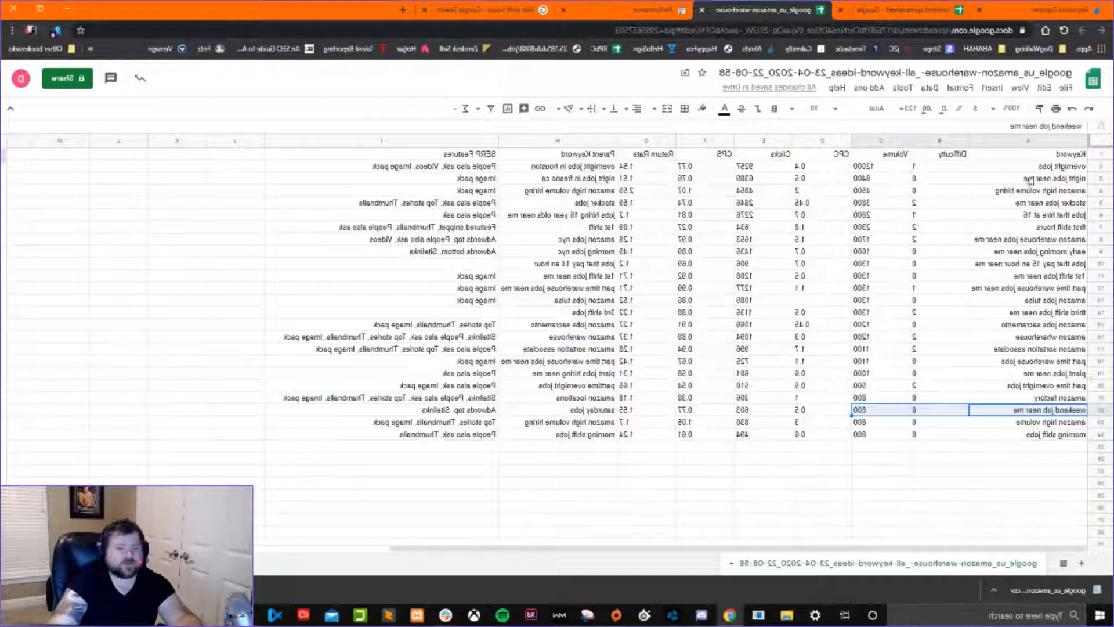
# Compare the difficulty and volume of overnight jobs against those of night jobs near me.
pyautogui.moveTo(997, 170); pyautogui.dragTo(899, 171)
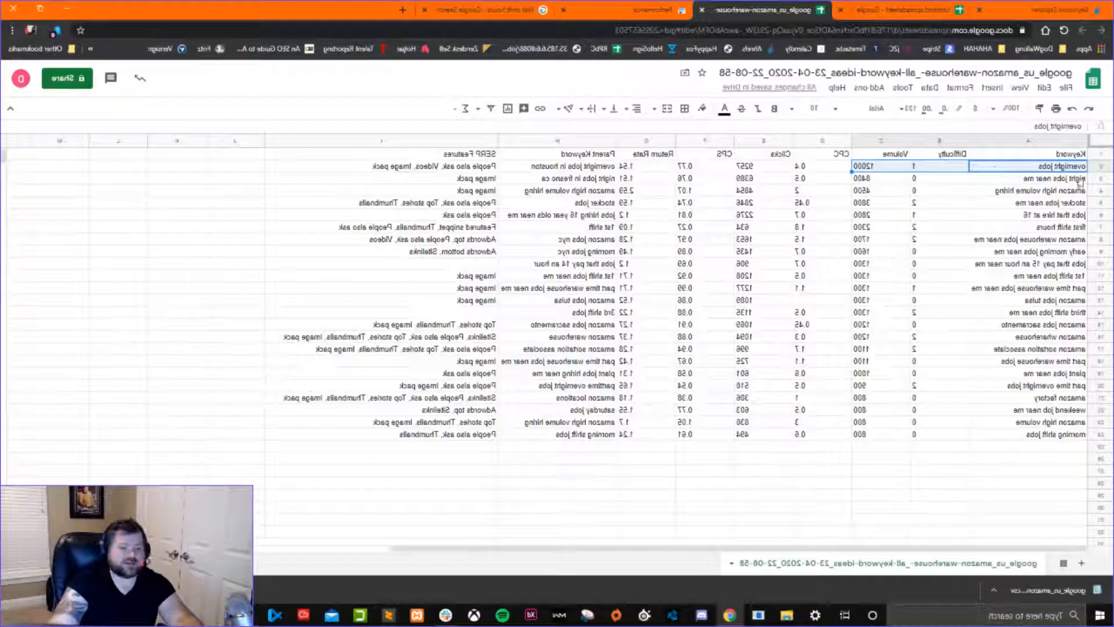
pyautogui.click(983, 170)
pyautogui.moveTo(982, 179); pyautogui.dragTo(880, 186)
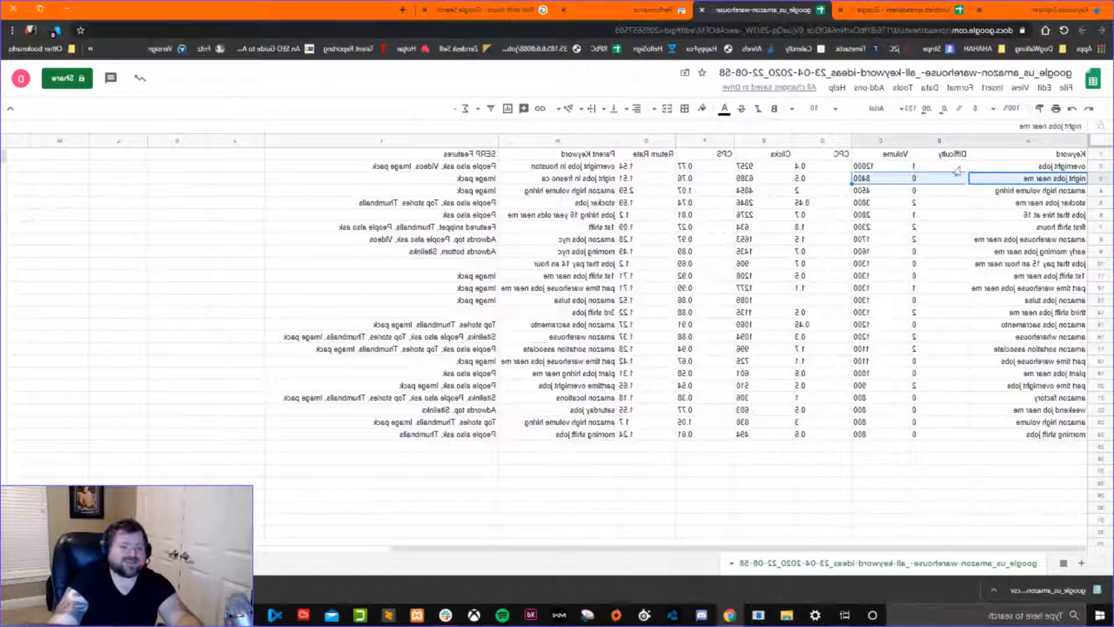
pyautogui.press('Up')
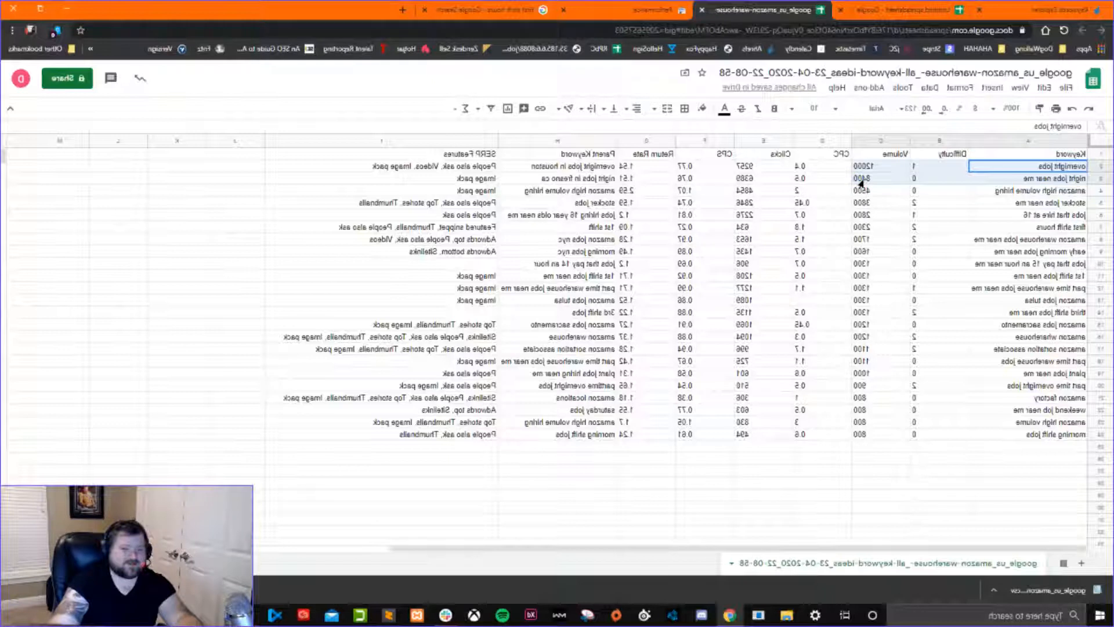
pyautogui.click(927, 180)
pyautogui.click(885, 178)
pyautogui.click(881, 170)
pyautogui.click(880, 179)
pyautogui.click(927, 179)
pyautogui.click(880, 177)
pyautogui.click(878, 170)
pyautogui.click(880, 179)
pyautogui.click(879, 172)
pyautogui.click(940, 169)
pyautogui.click(938, 177)
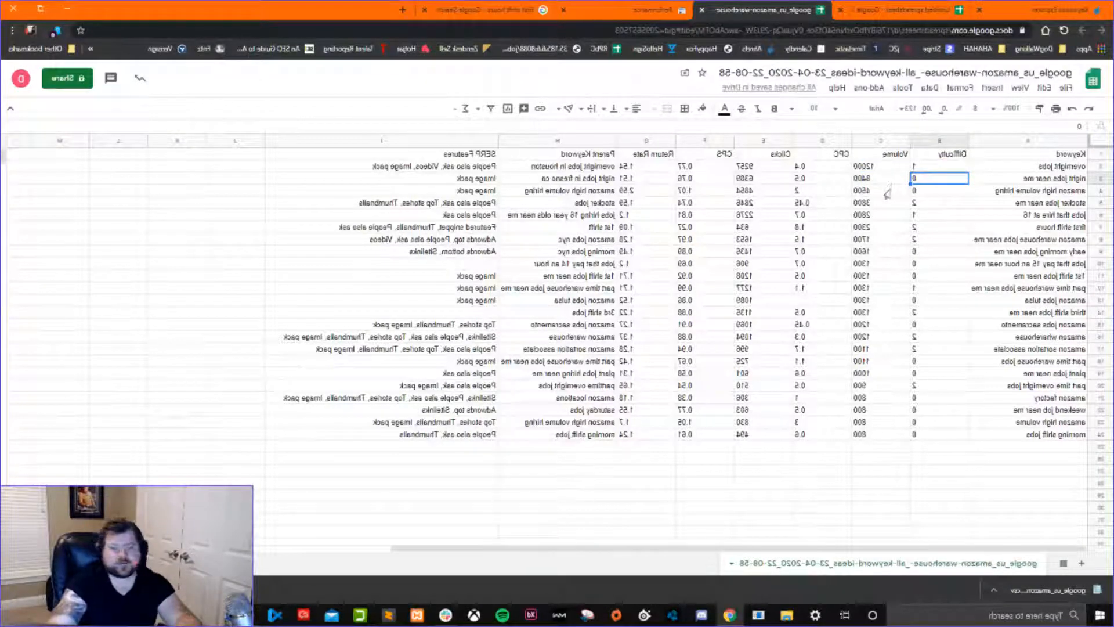
pyautogui.click(939, 170)
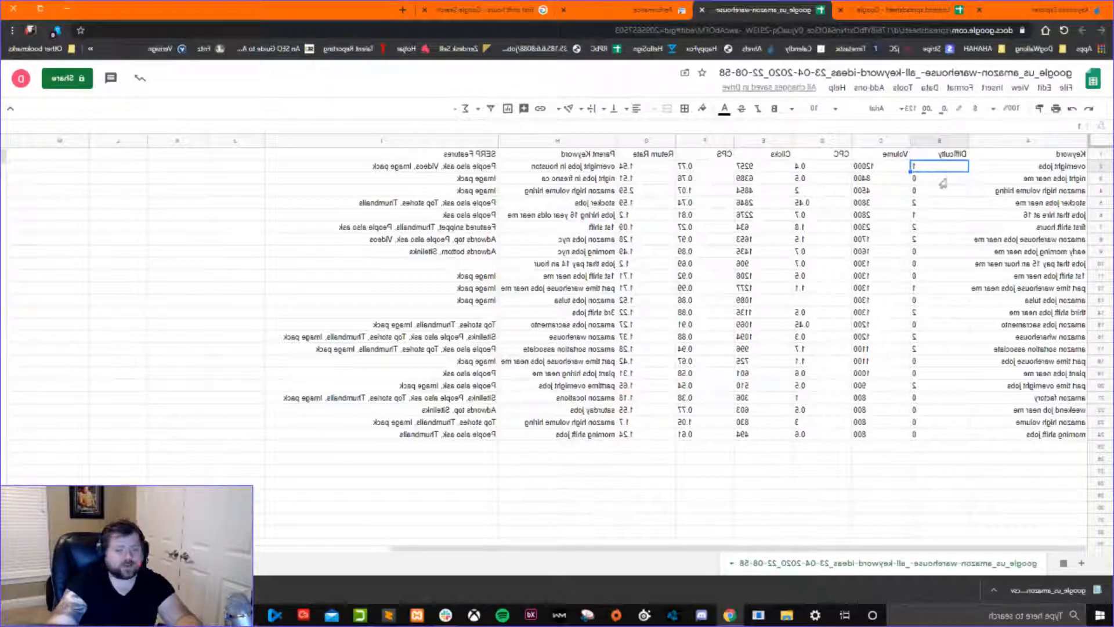
# Examine the keywords, difficulty and volume in rows 17 to 24, from amazon sortation associate to morning shift jobs.
pyautogui.click(1009, 179)
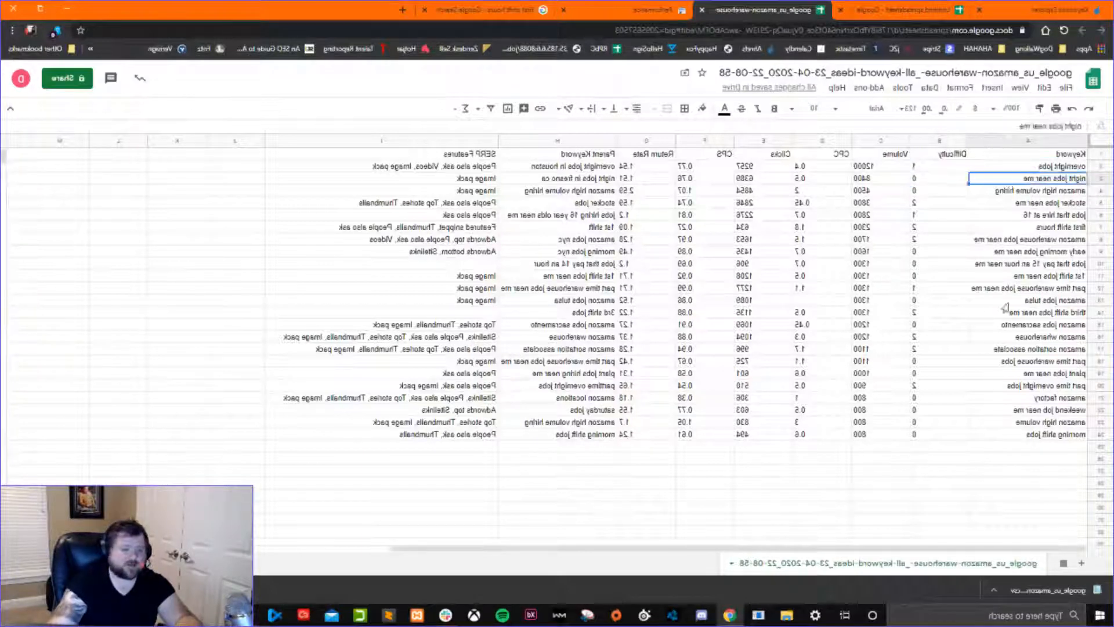
pyautogui.moveTo(1047, 351); pyautogui.dragTo(1033, 435)
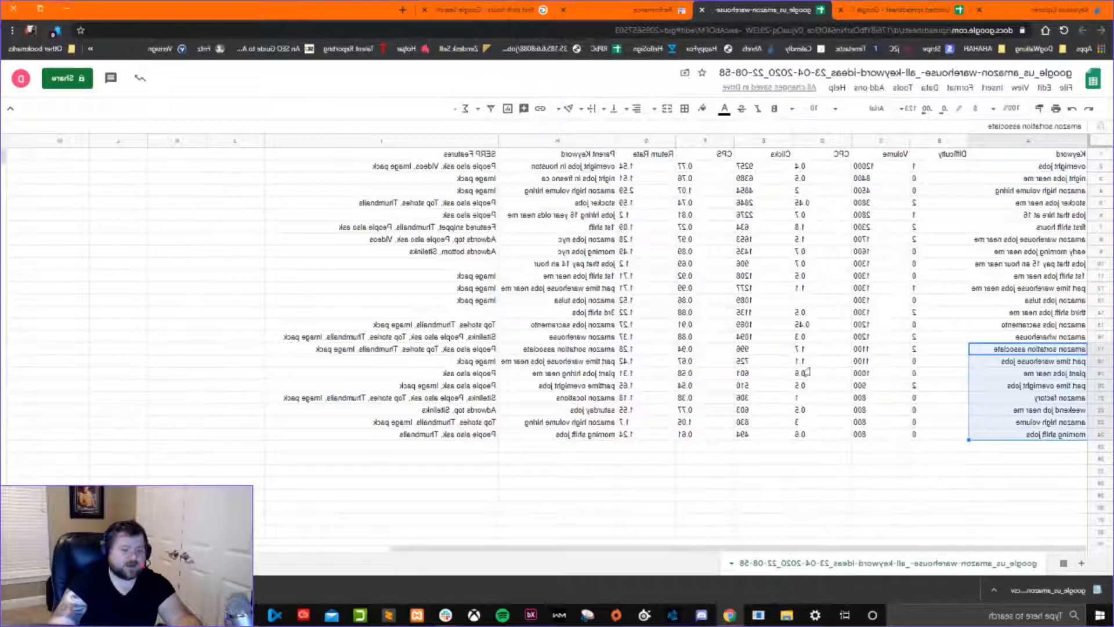
pyautogui.moveTo(860, 350); pyautogui.dragTo(985, 434)
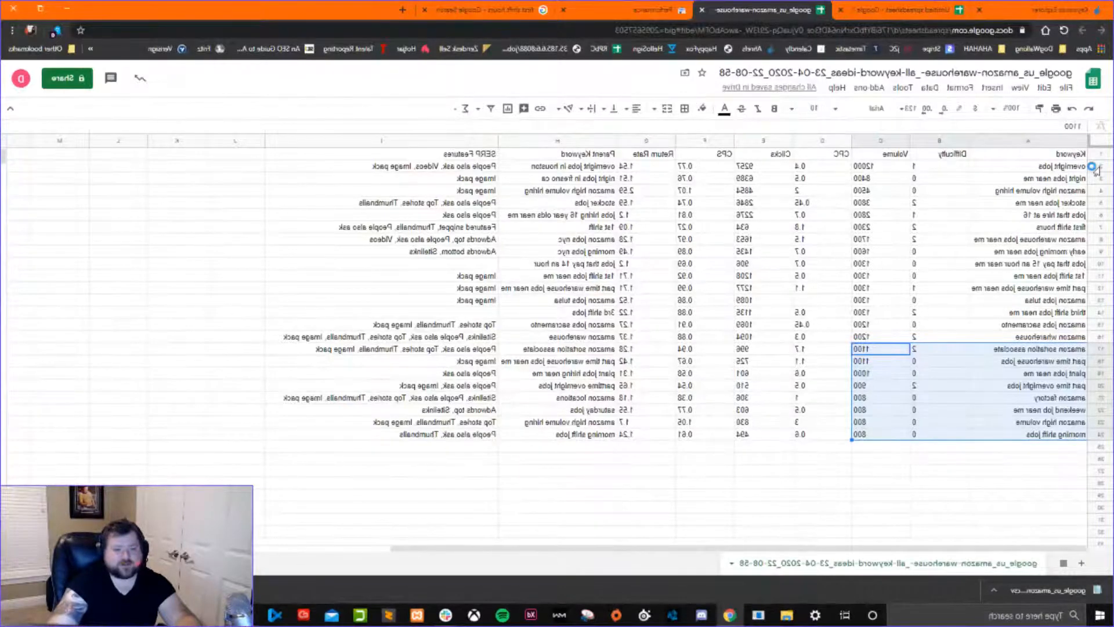
# Fill the entire overnight jobs row with a medium green background.
pyautogui.click(1031, 166)
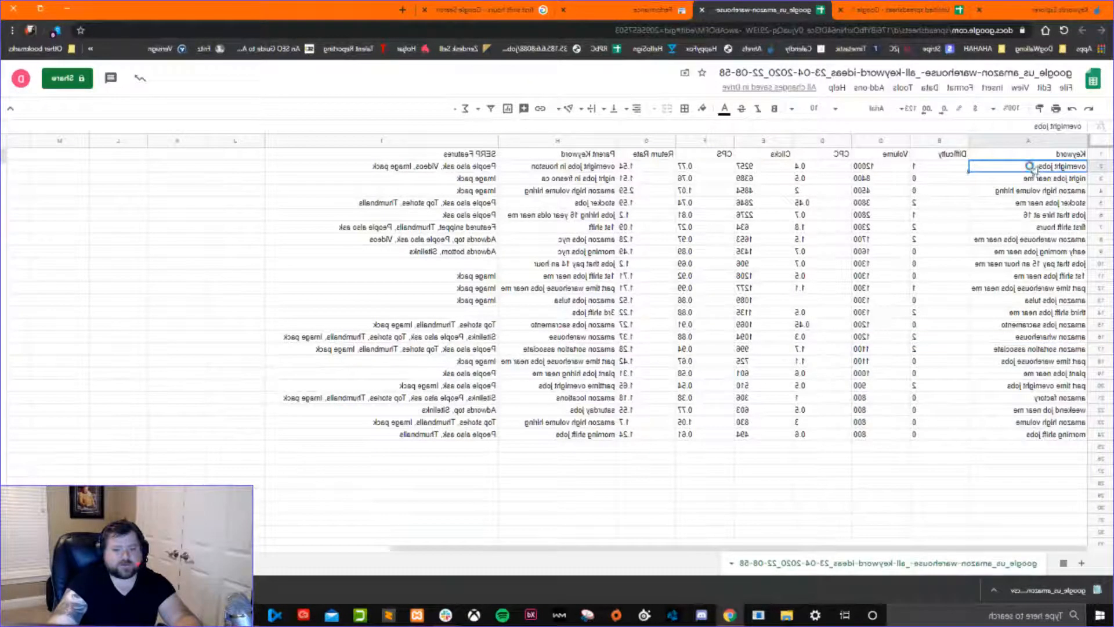
pyautogui.click(1099, 166)
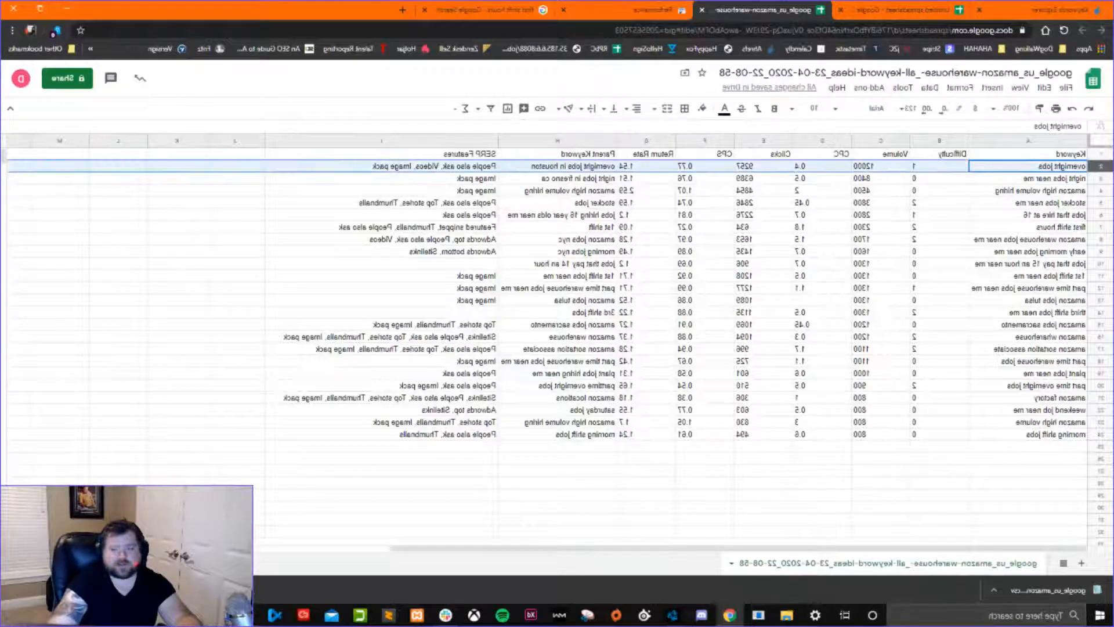
pyautogui.click(700, 110)
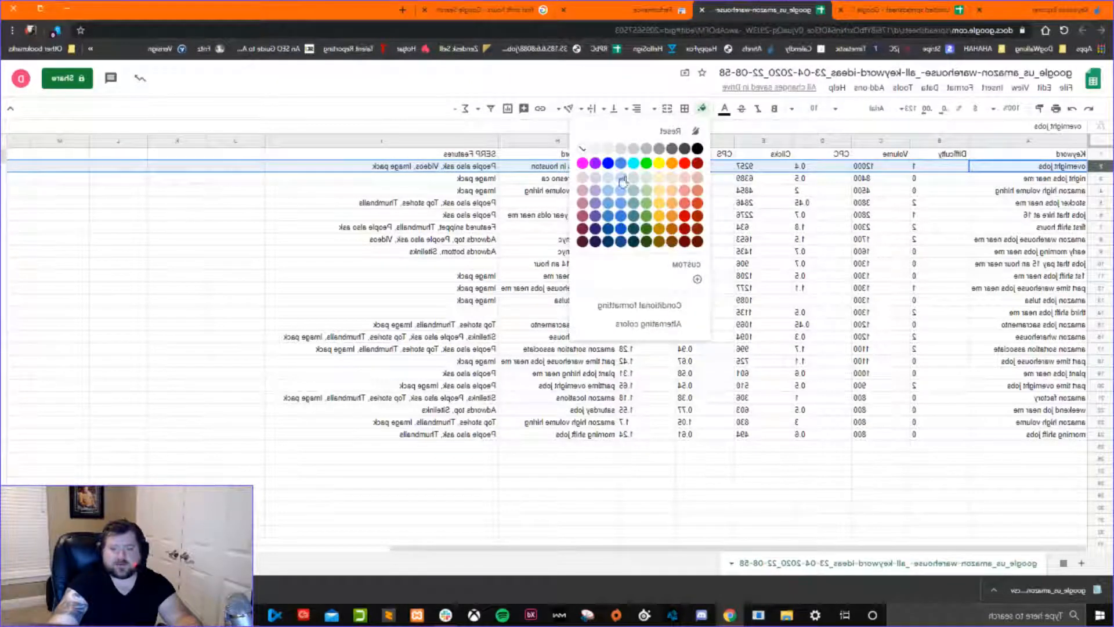
pyautogui.click(645, 198)
pyautogui.click(848, 236)
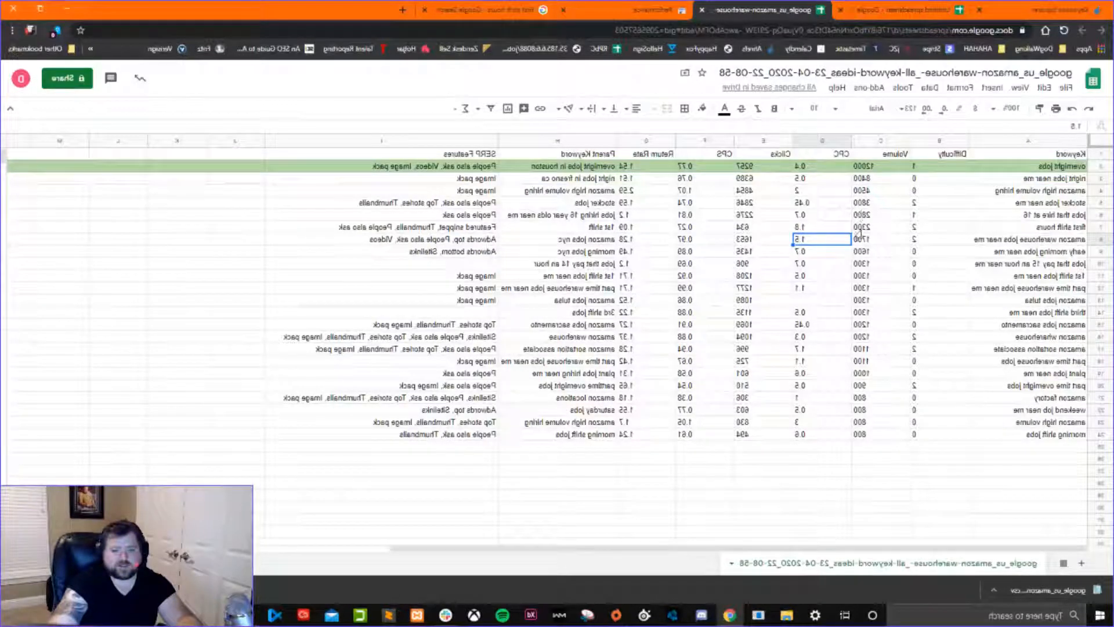
# Fill rows 3 to 8, from night jobs near me to amazon warehouse jobs near me, with a lighter green.
pyautogui.click(1099, 239)
pyautogui.moveTo(1099, 179); pyautogui.dragTo(1101, 239)
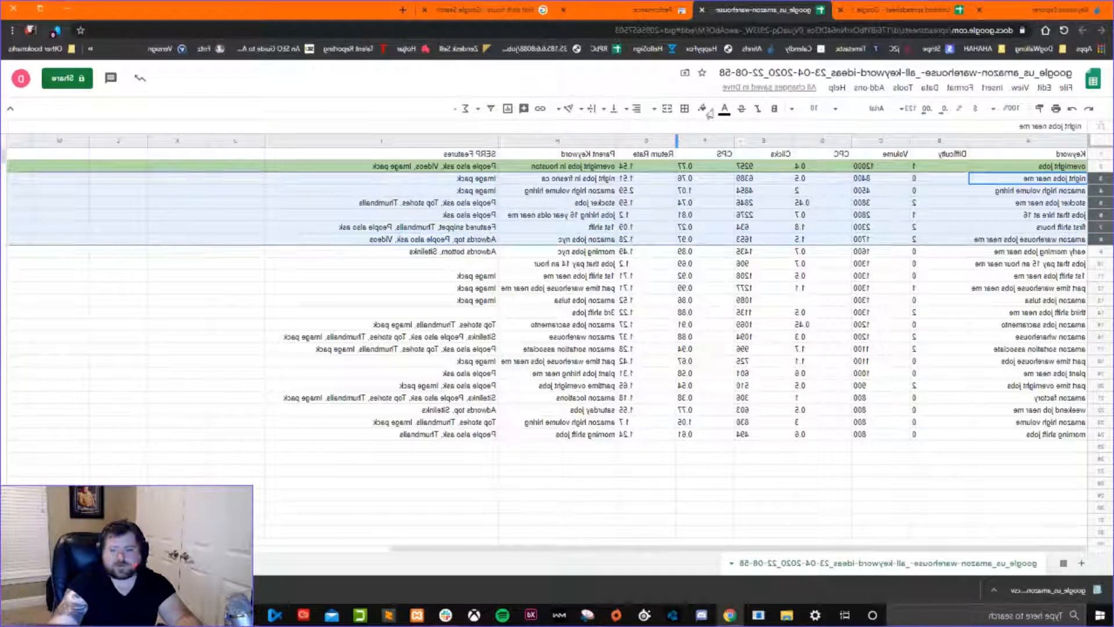
pyautogui.click(702, 108)
pyautogui.click(640, 172)
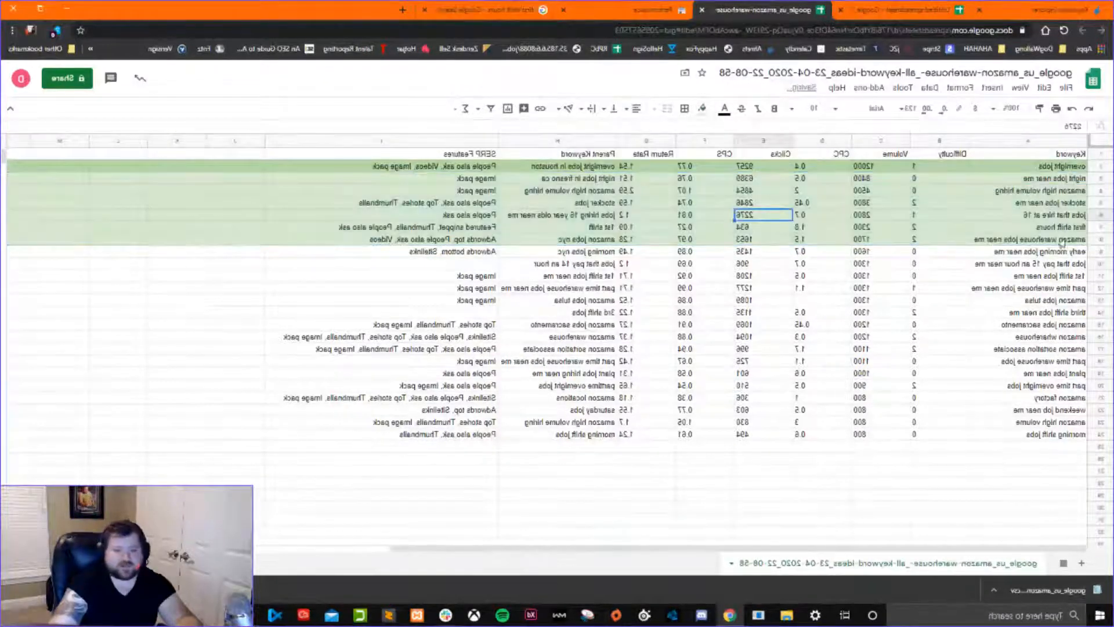
# Review the green keywords from overnight jobs to amazon warehouse jobs near me, comparing stocker jobs near me with amazon warehouse jobs near me.
pyautogui.click(1026, 168)
pyautogui.click(1027, 180)
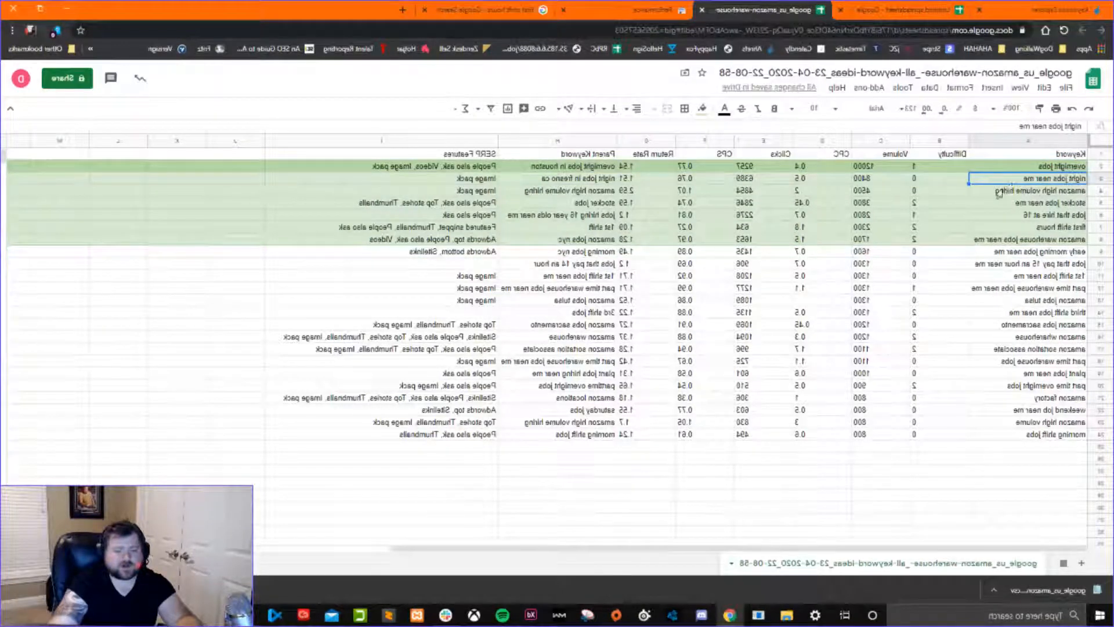
pyautogui.press('Up')
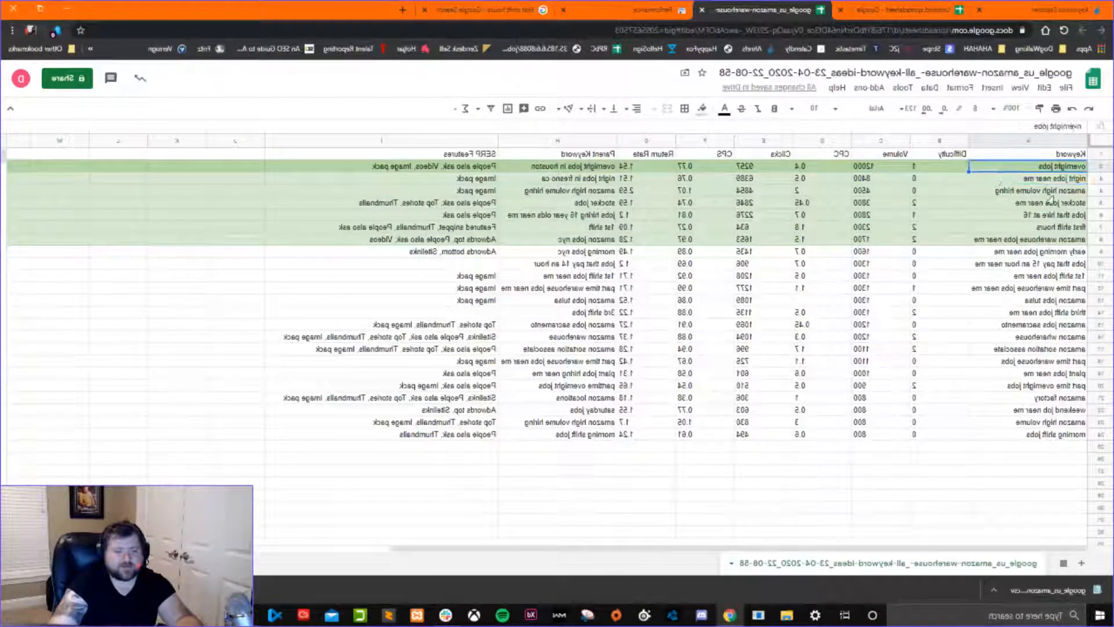
pyautogui.click(1031, 204)
pyautogui.click(1023, 217)
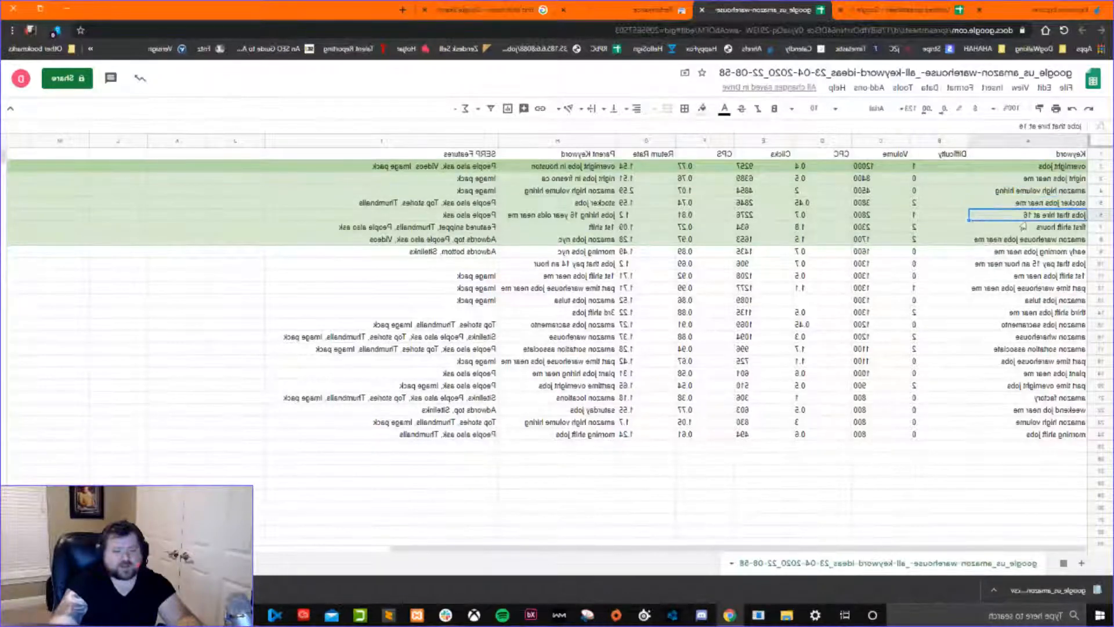
pyautogui.click(1021, 241)
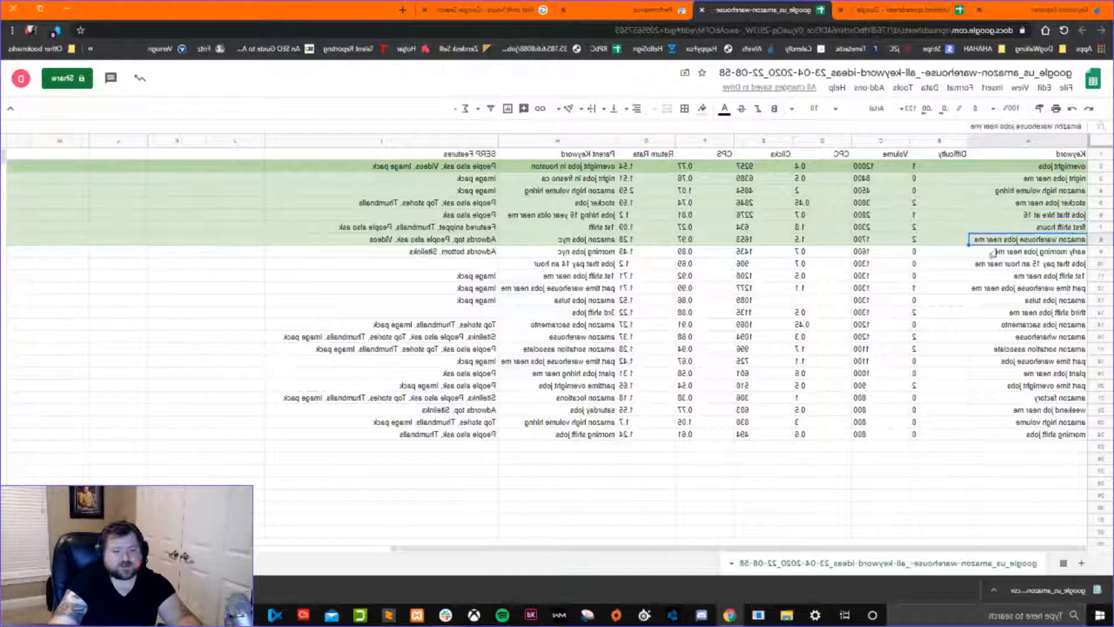
pyautogui.click(1007, 207)
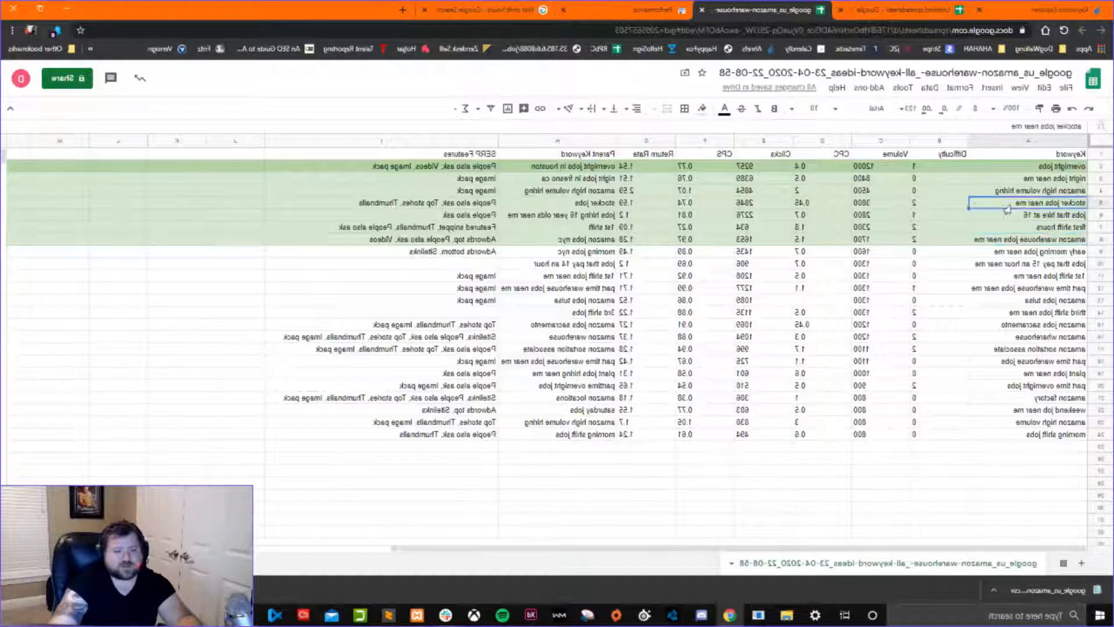
pyautogui.click(999, 240)
pyautogui.click(993, 205)
pyautogui.click(998, 240)
pyautogui.click(997, 207)
pyautogui.click(997, 240)
pyautogui.click(998, 206)
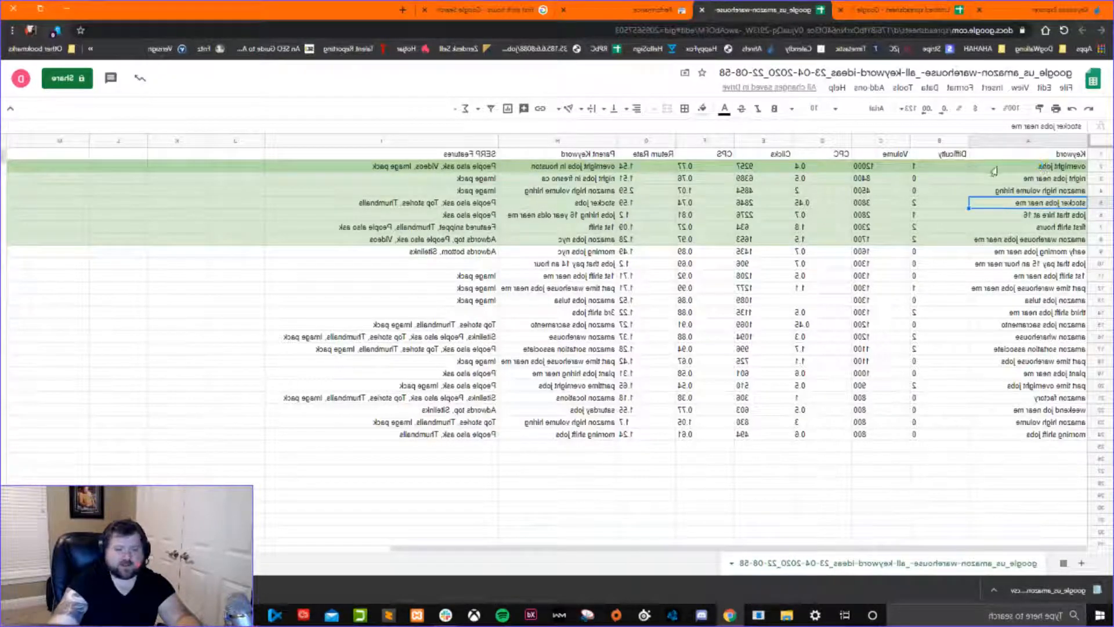
# Fill rows 2 to 8, from overnight jobs to amazon warehouse jobs near me, with one uniform medium green.
pyautogui.moveTo(993, 167); pyautogui.dragTo(994, 240)
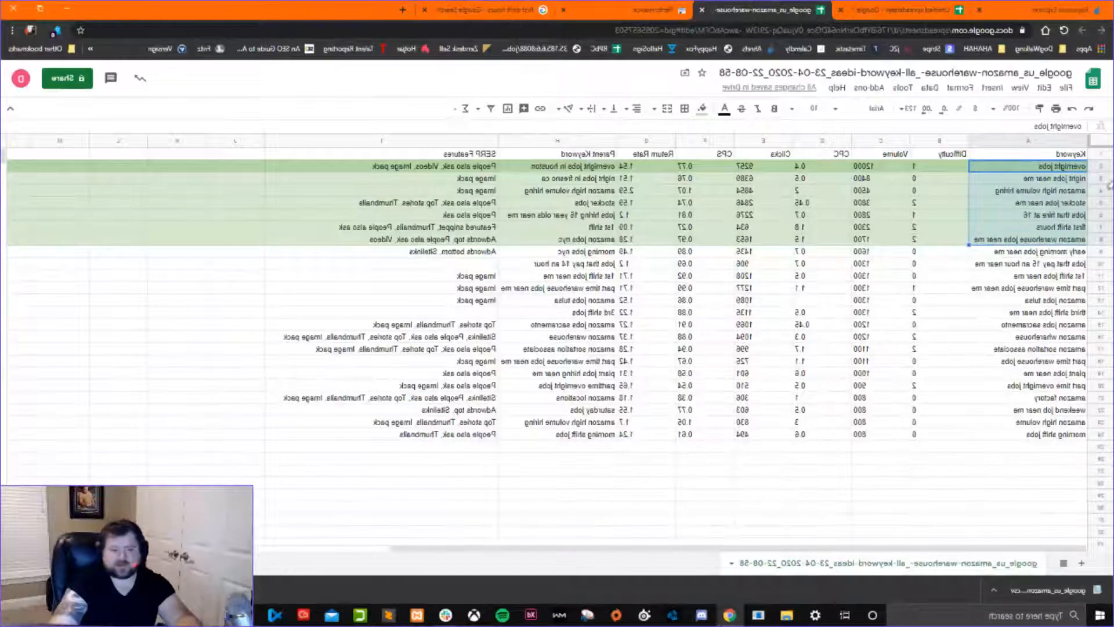
pyautogui.moveTo(1100, 167); pyautogui.dragTo(1101, 240)
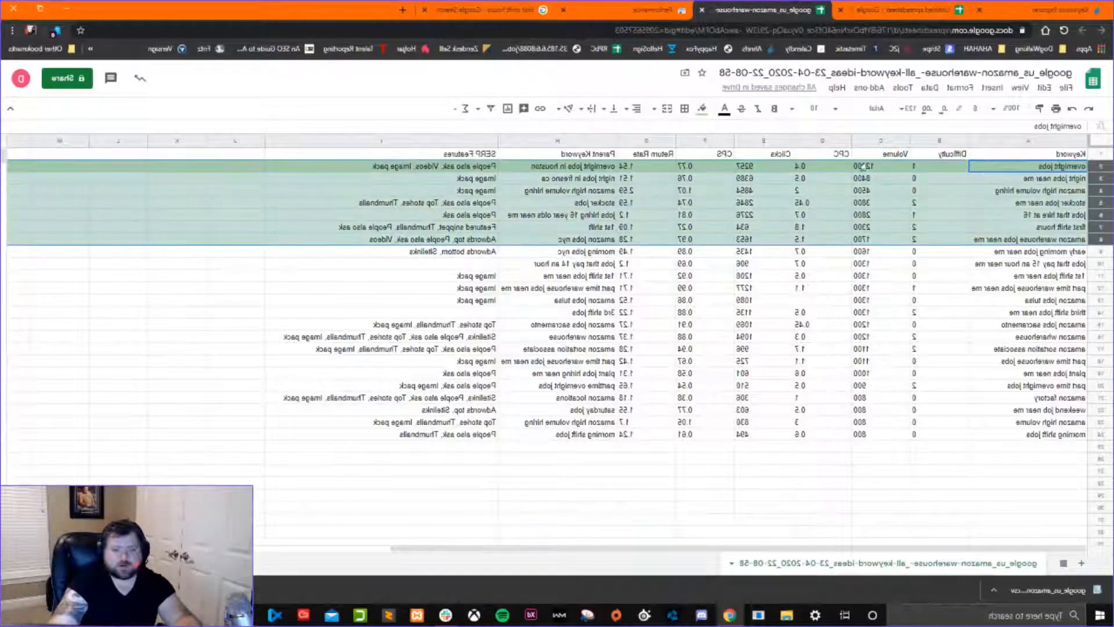
pyautogui.click(701, 110)
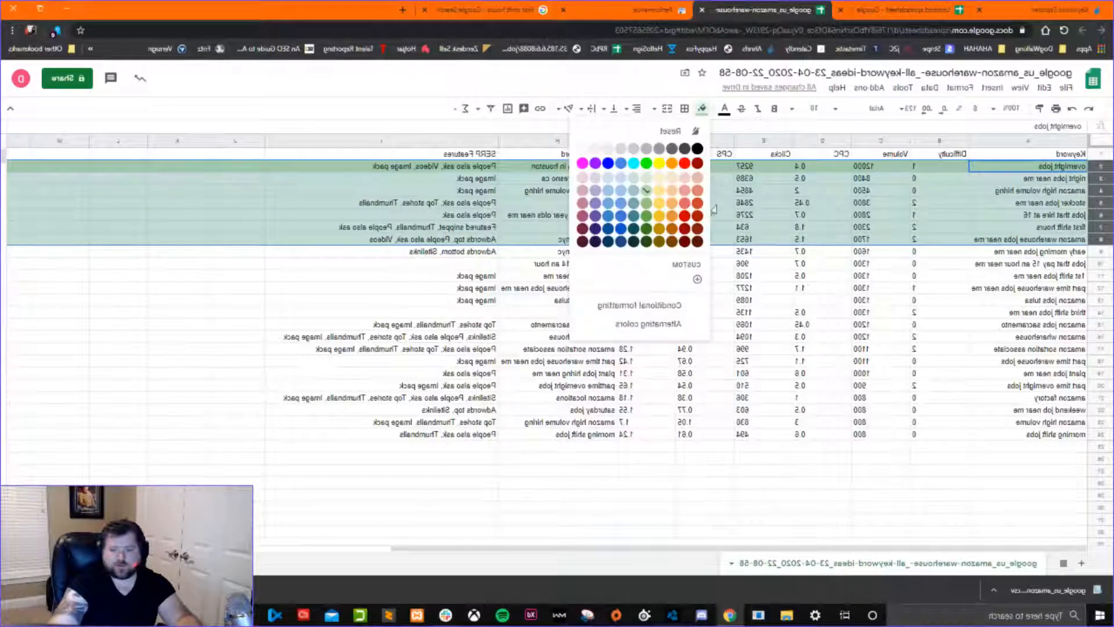
pyautogui.click(647, 202)
pyautogui.click(691, 215)
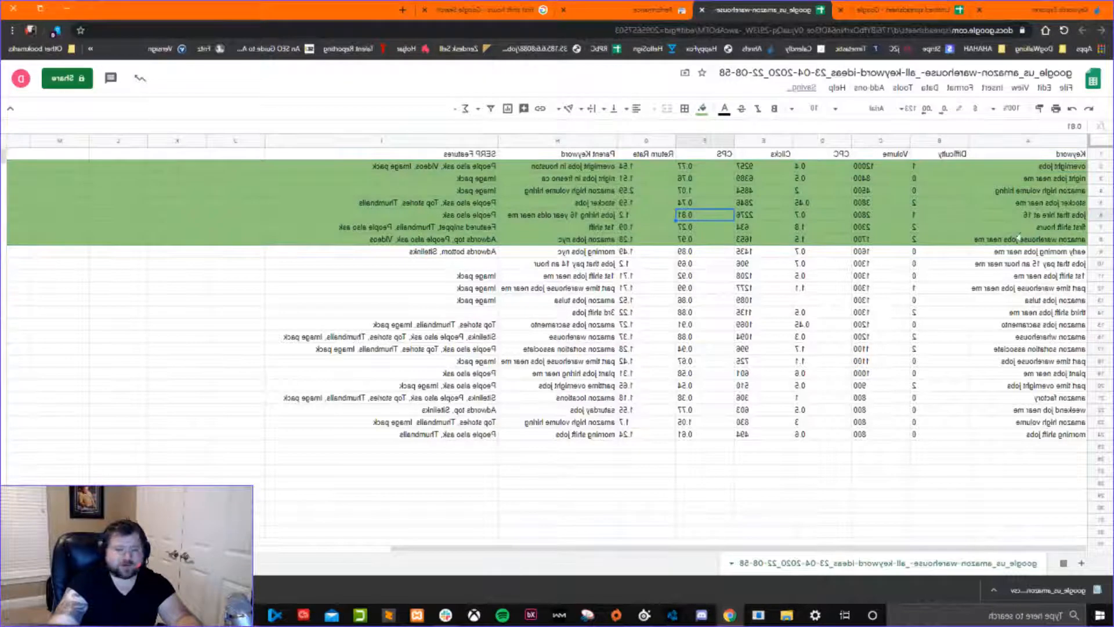
# Go through the seven green keywords one by one, from overnight jobs to amazon warehouse jobs near me.
pyautogui.click(1019, 254)
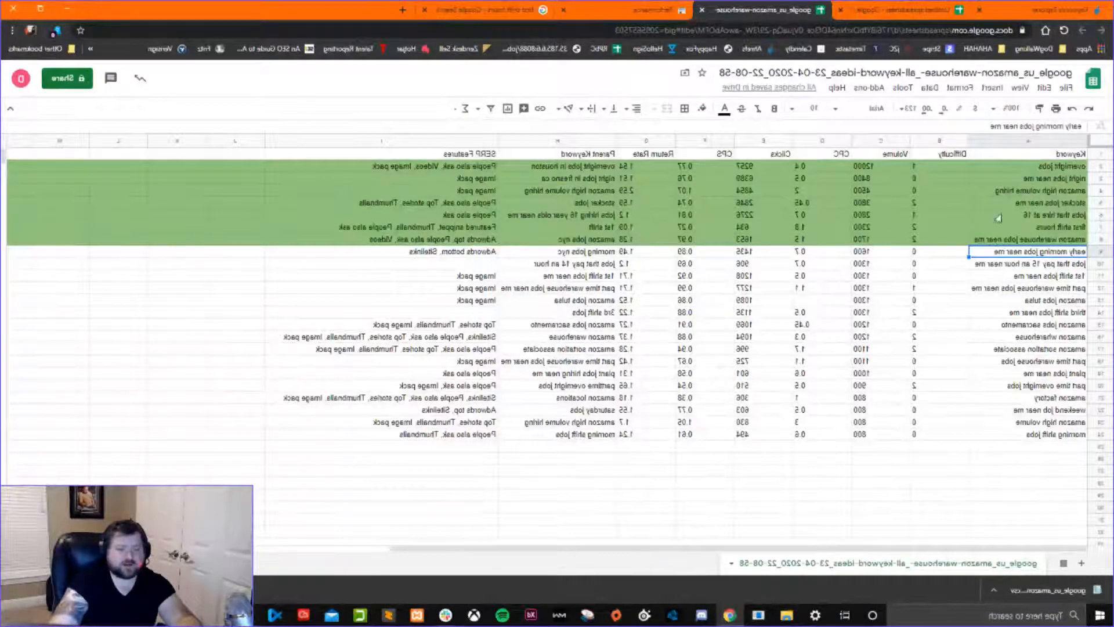
pyautogui.click(1031, 168)
pyautogui.click(1030, 179)
pyautogui.click(1031, 192)
pyautogui.click(1031, 204)
pyautogui.click(1033, 215)
pyautogui.click(1036, 228)
pyautogui.click(1036, 240)
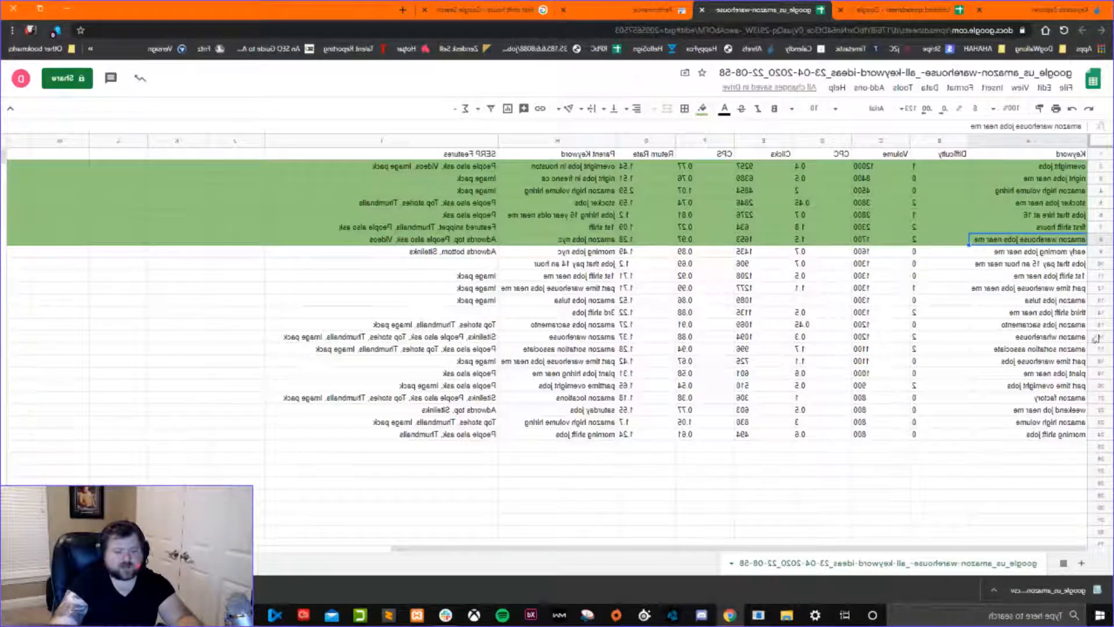
# Move the third shift jobs near me row directly below overnight jobs and fill it with a very pale orange.
pyautogui.click(1098, 313)
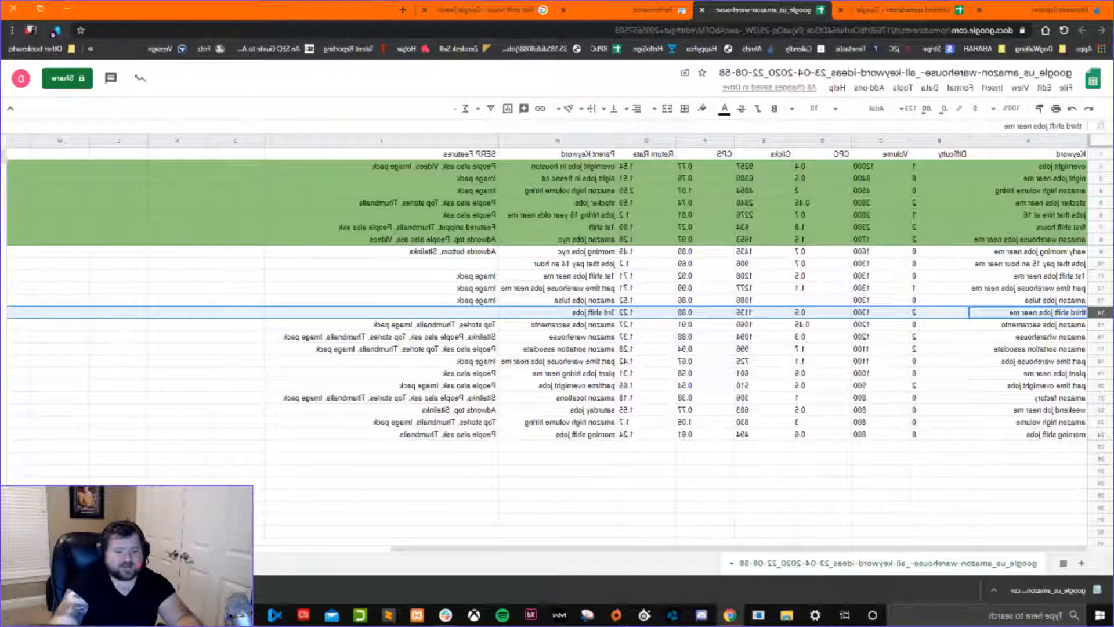
pyautogui.moveTo(1099, 314); pyautogui.dragTo(1099, 173)
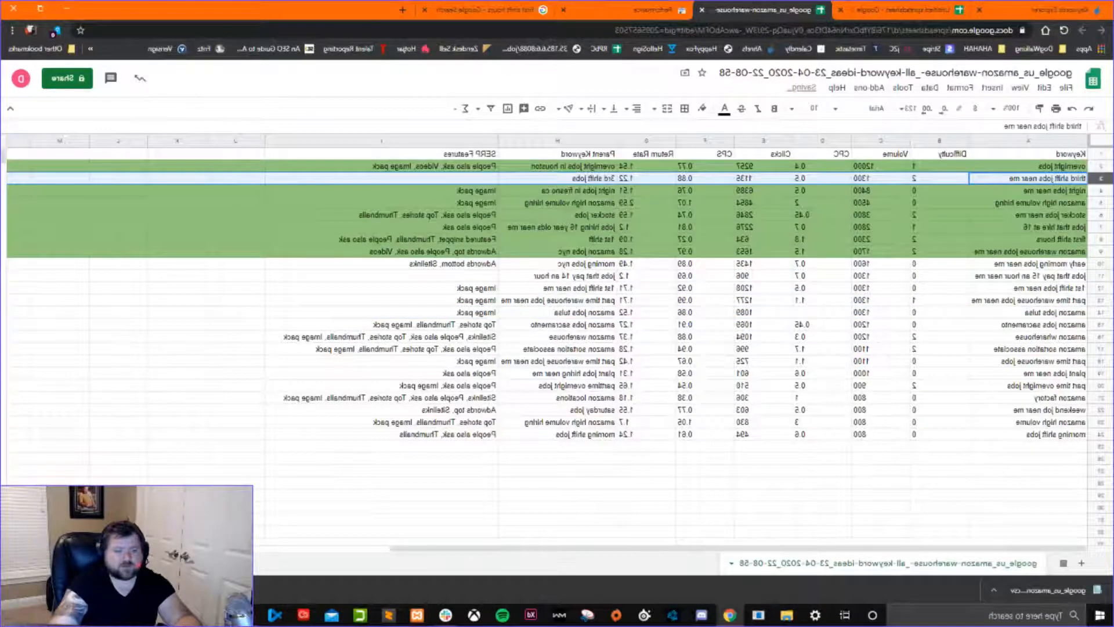
pyautogui.click(702, 109)
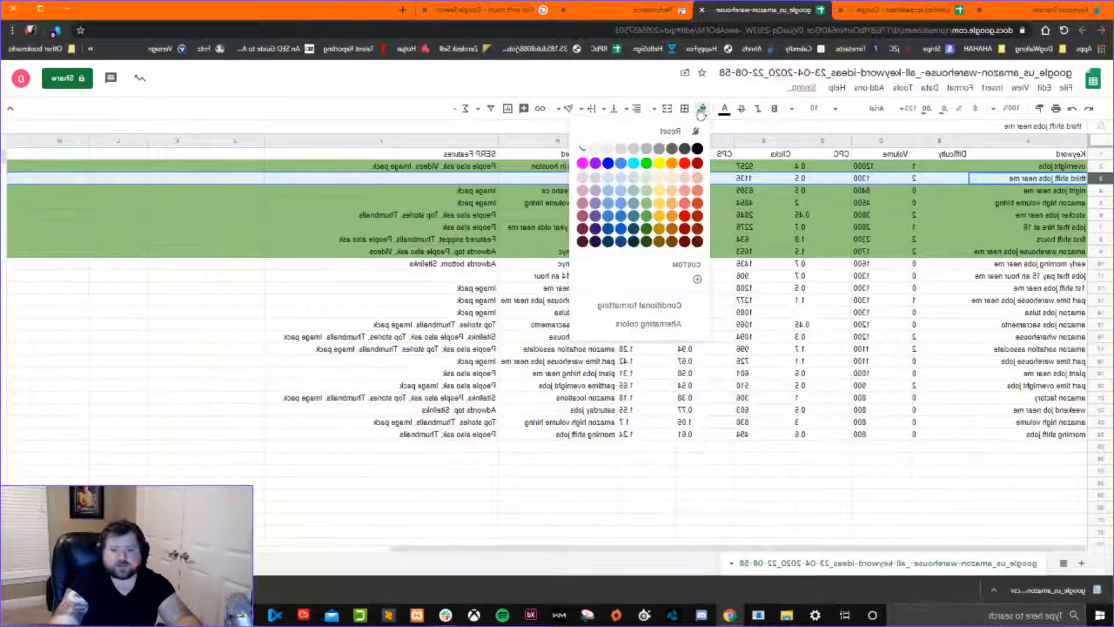
pyautogui.click(668, 183)
pyautogui.click(705, 239)
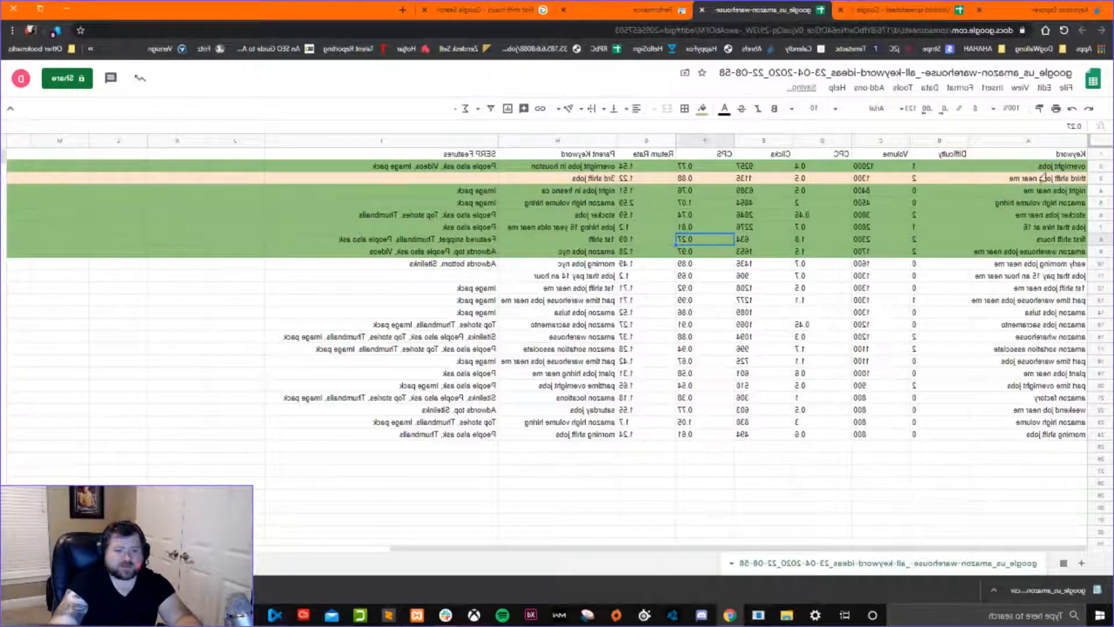
# Change the third shift jobs near me row's fill to a stronger light orange.
pyautogui.click(1100, 181)
pyautogui.click(702, 108)
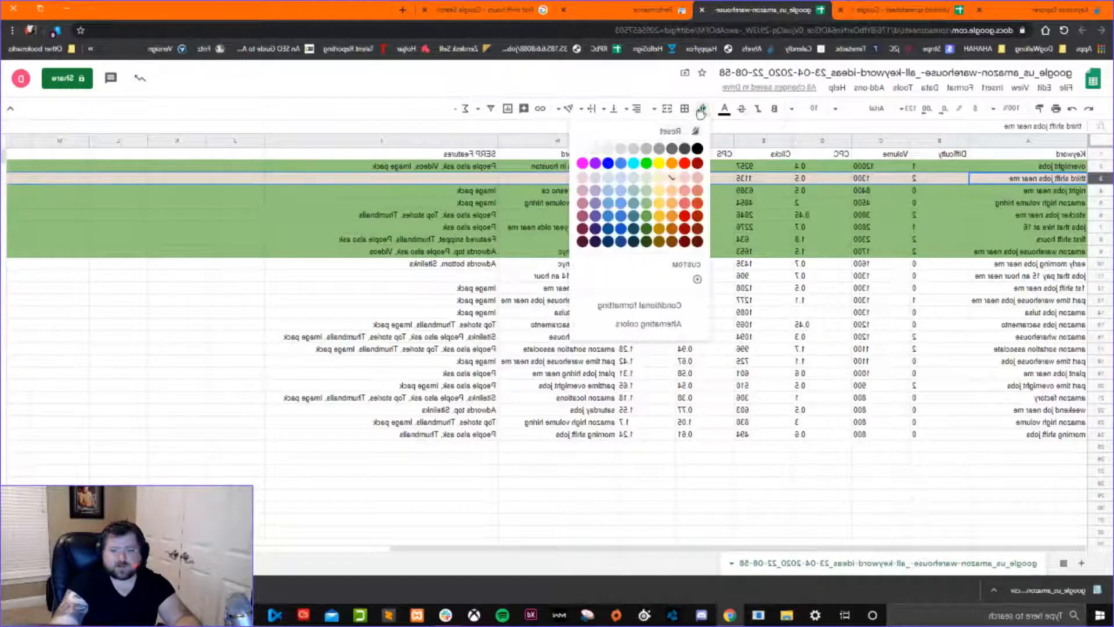
pyautogui.click(670, 205)
pyautogui.click(753, 215)
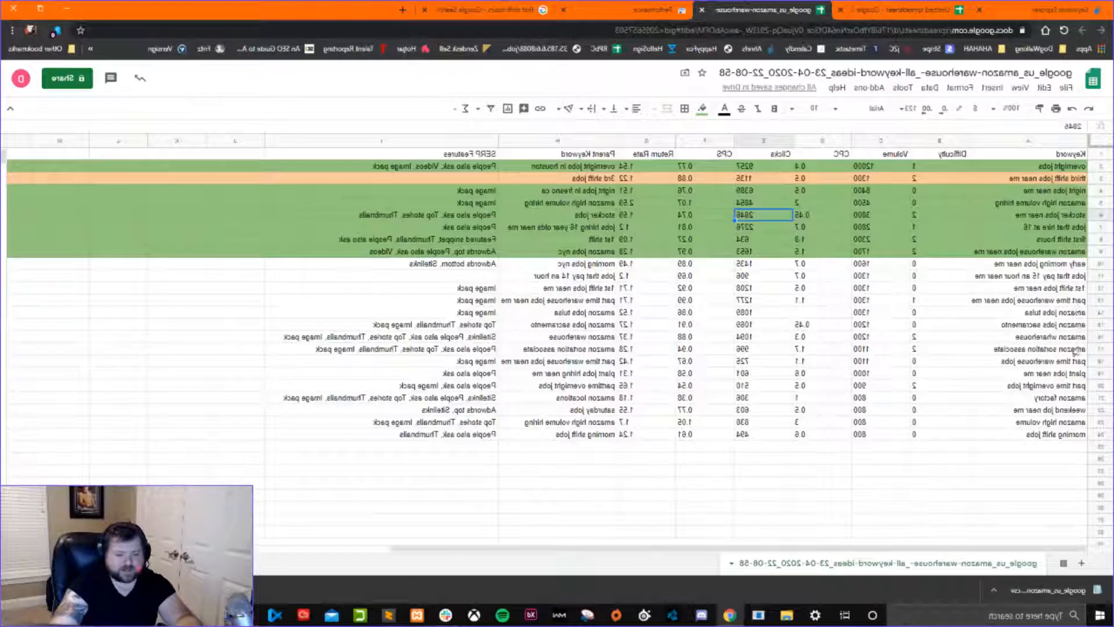
# Move the part time overnight jobs row directly below third shift jobs near me and fill it with the same light orange.
pyautogui.click(854, 168)
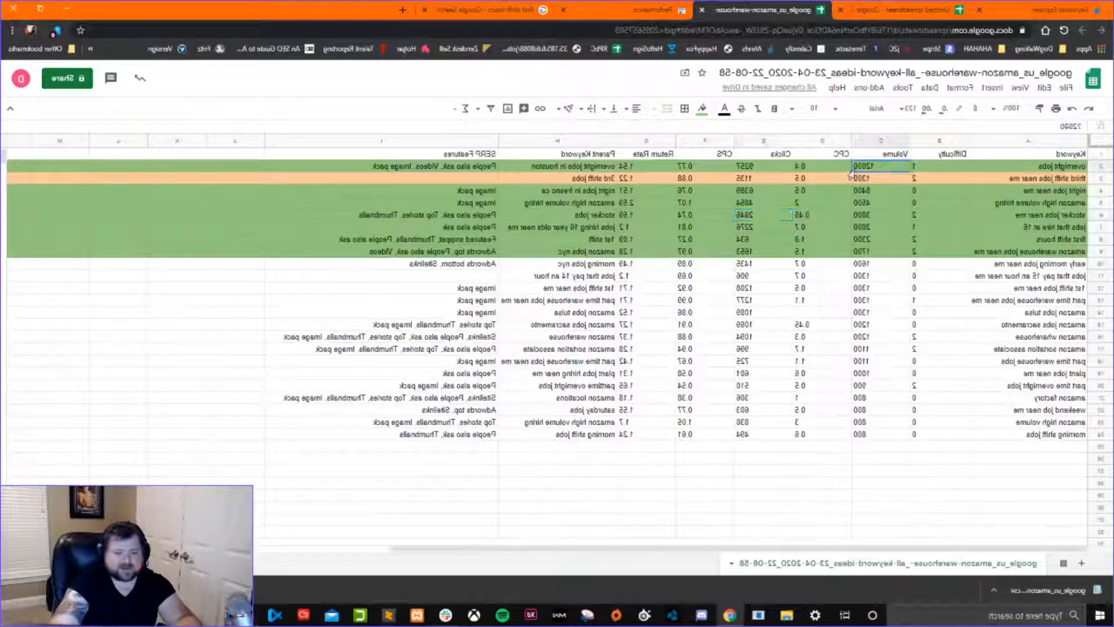
pyautogui.click(939, 170)
pyautogui.click(1017, 178)
pyautogui.click(1031, 170)
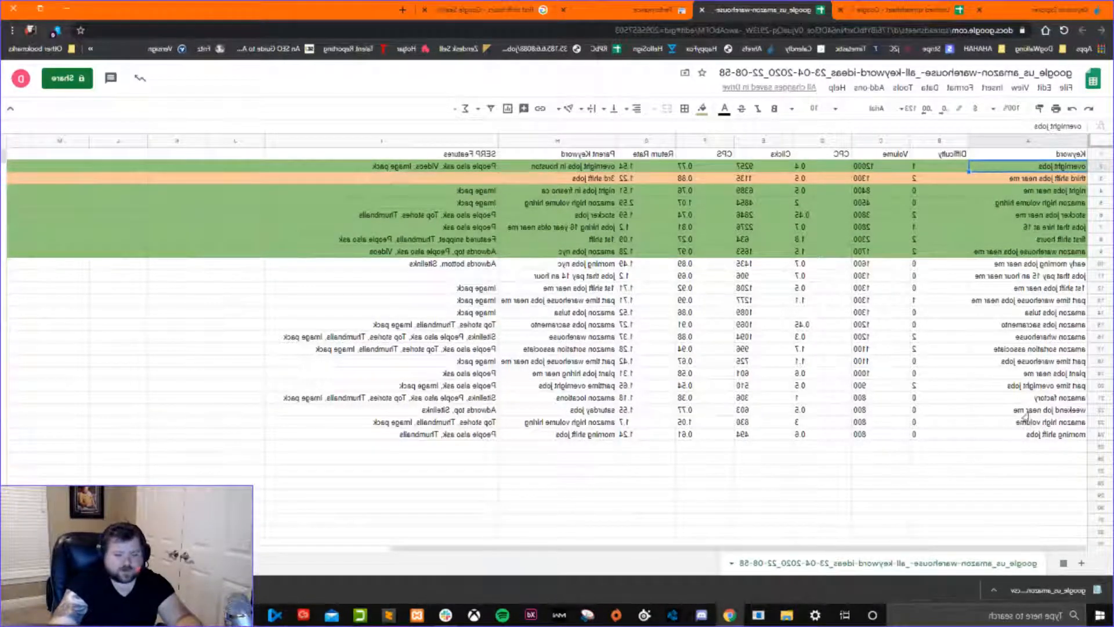
pyautogui.click(1026, 386)
pyautogui.moveTo(1100, 385); pyautogui.dragTo(1096, 187)
pyautogui.click(1045, 400)
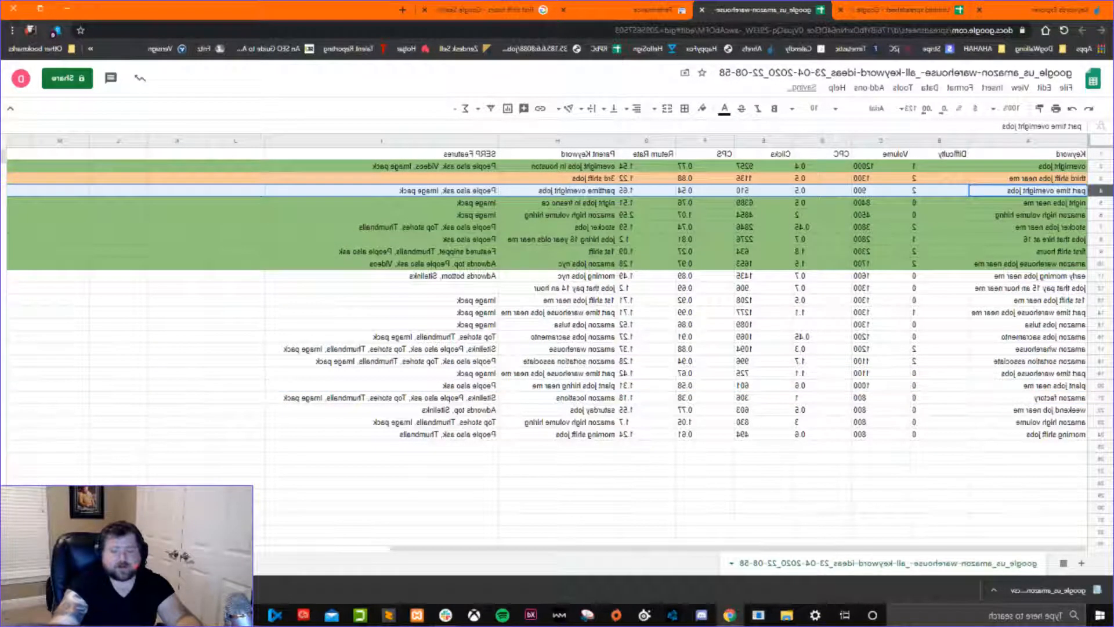
pyautogui.click(703, 109)
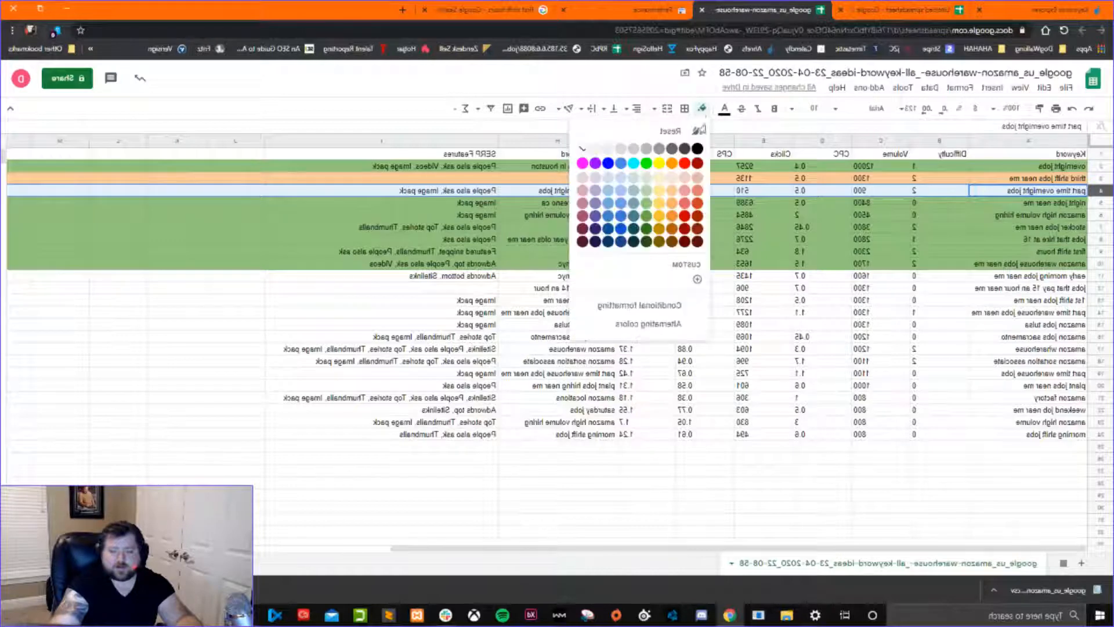
pyautogui.click(672, 190)
pyautogui.click(763, 203)
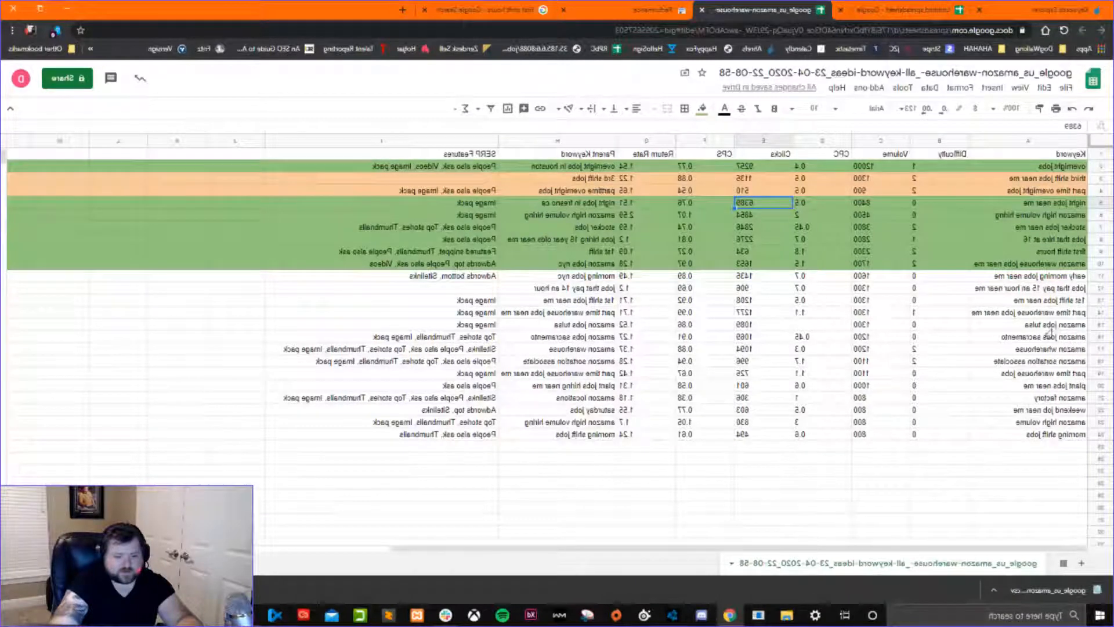
# Move the amazon factory row directly below night jobs near me and fill it with the same light orange.
pyautogui.click(1043, 348)
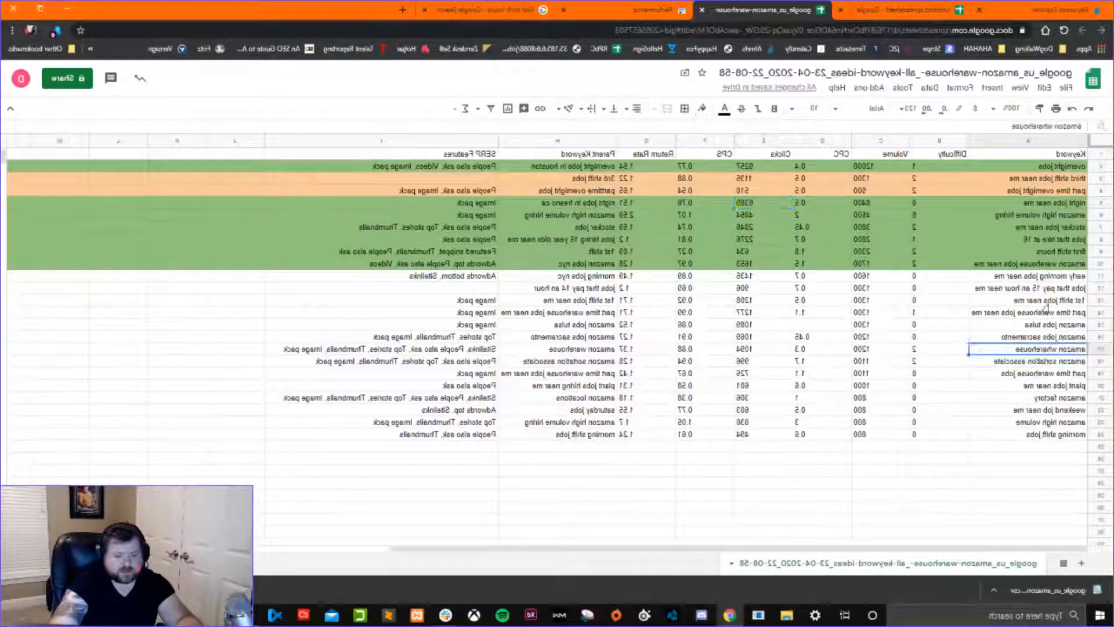
pyautogui.click(1047, 304)
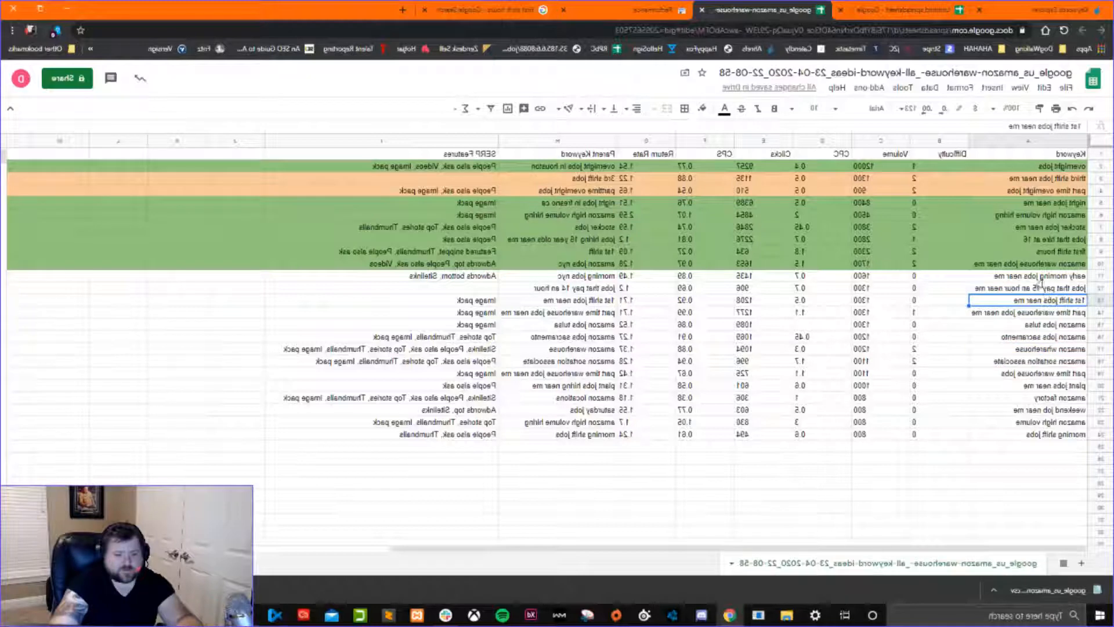
pyautogui.click(1031, 204)
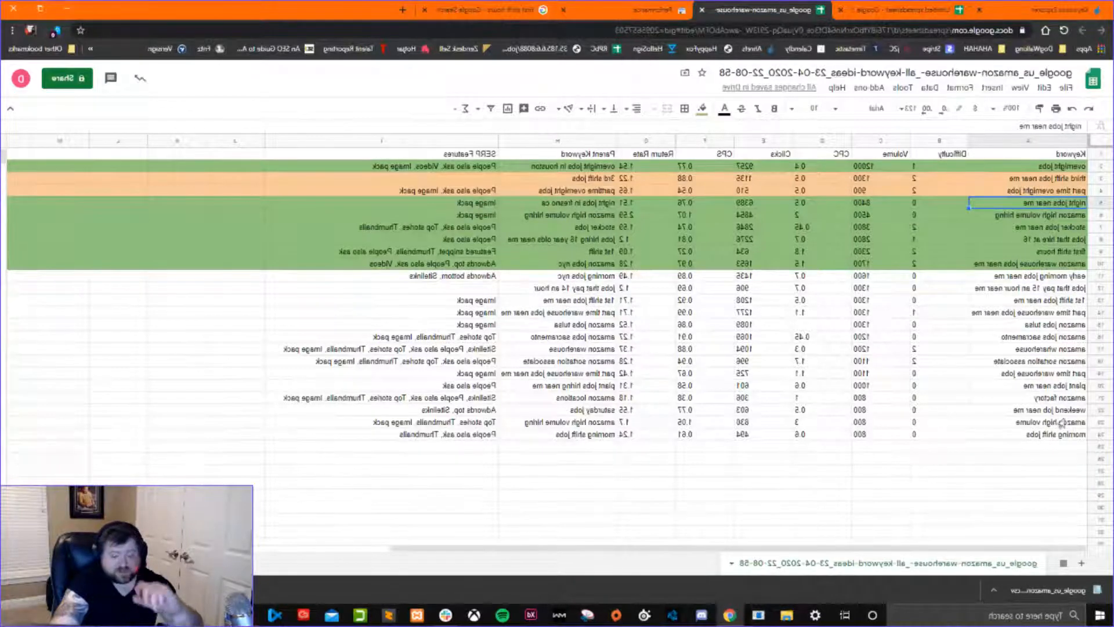
pyautogui.click(1100, 398)
pyautogui.moveTo(1100, 398); pyautogui.dragTo(1099, 215)
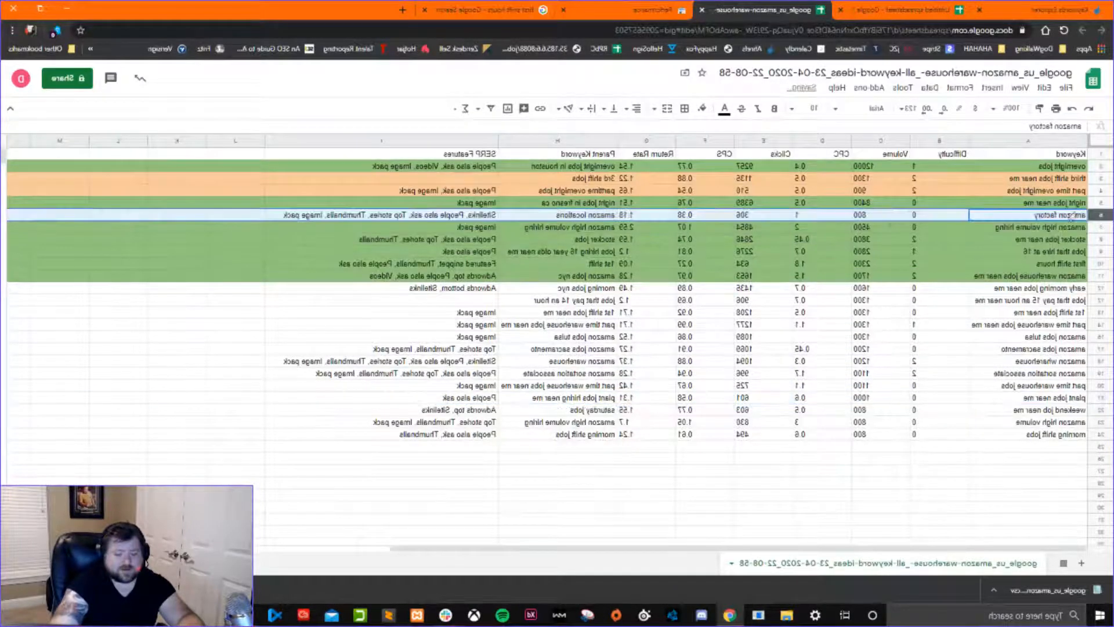
pyautogui.click(697, 110)
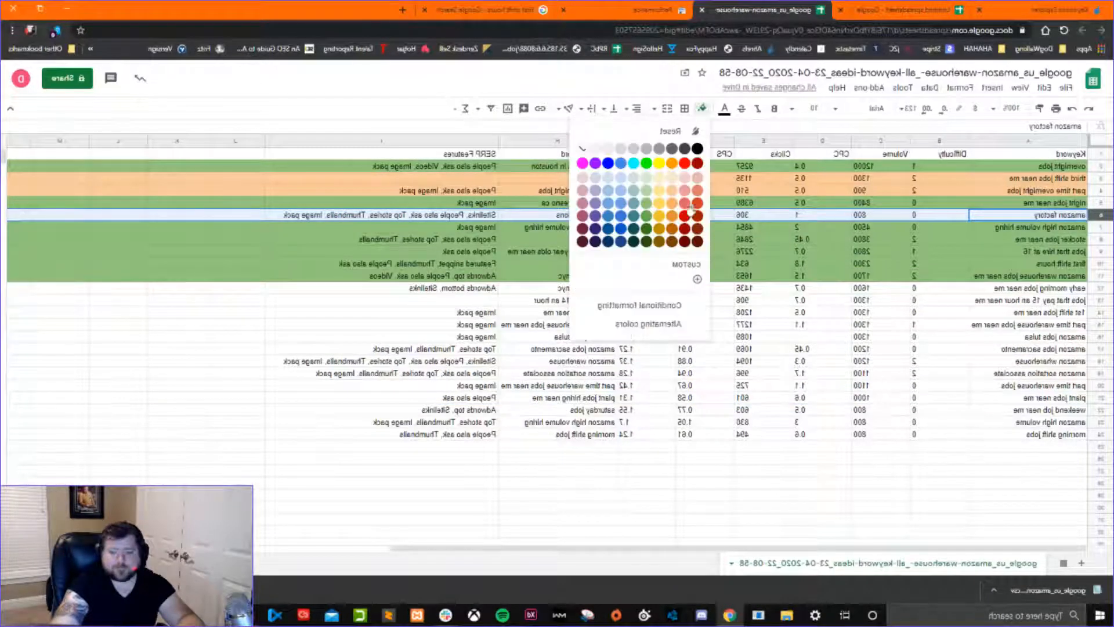
pyautogui.click(669, 194)
pyautogui.click(762, 266)
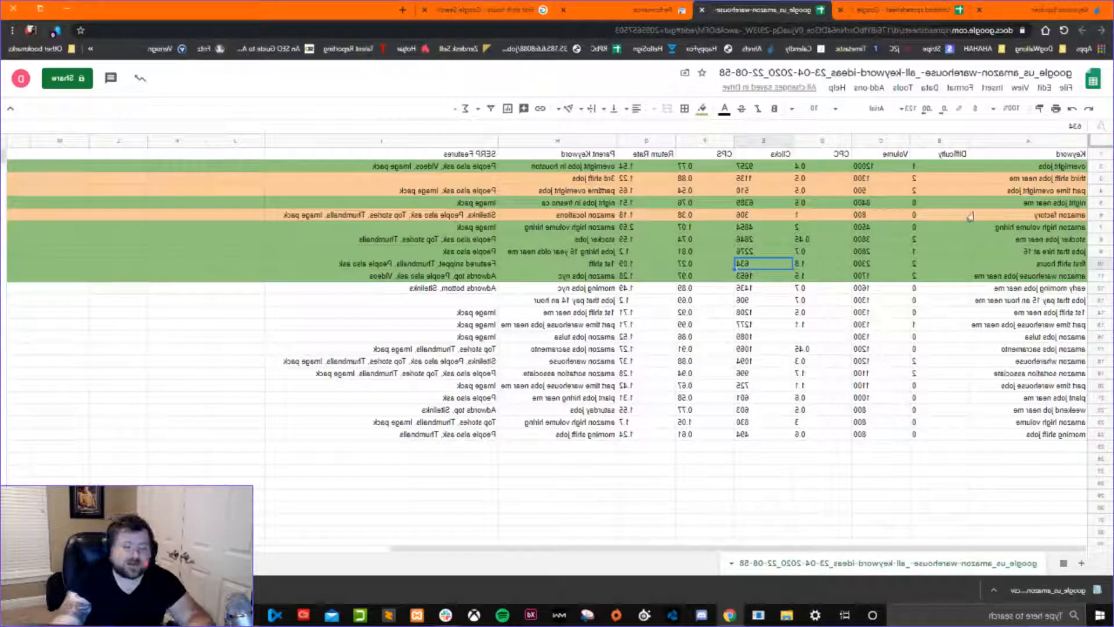
# Review how the orange keywords are grouped under the green overnight jobs and night jobs near me keywords.
pyautogui.click(1031, 169)
pyautogui.click(1028, 180)
pyautogui.click(1030, 193)
pyautogui.click(1031, 204)
pyautogui.click(1033, 216)
pyautogui.click(1019, 165)
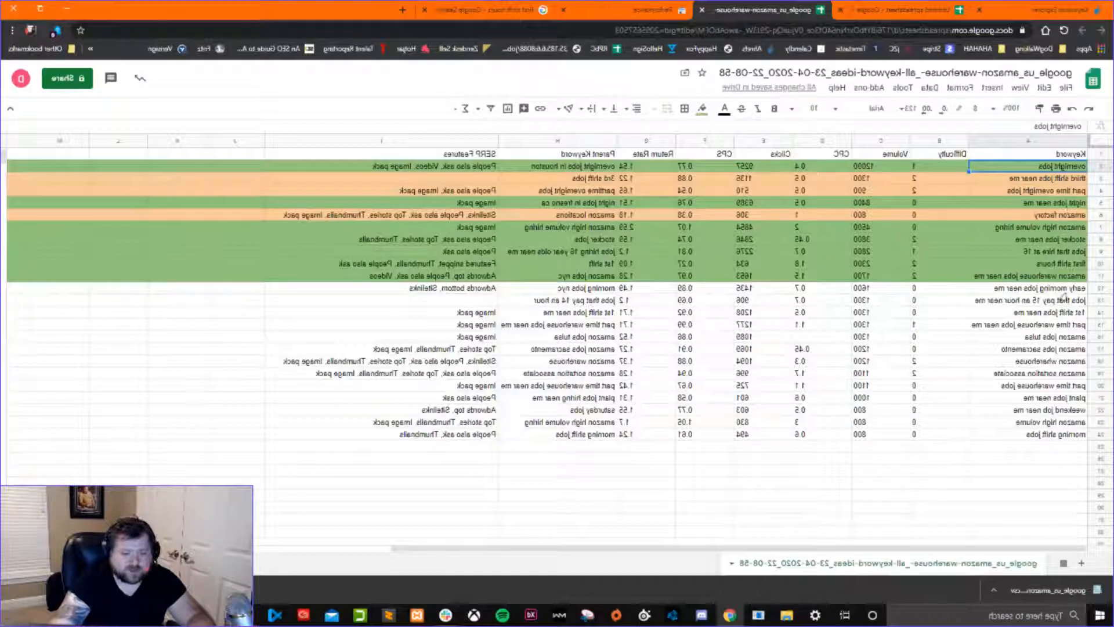
# Move the part time warehouse jobs near me row directly below overnight jobs and fill it with the same light orange.
pyautogui.click(1005, 327)
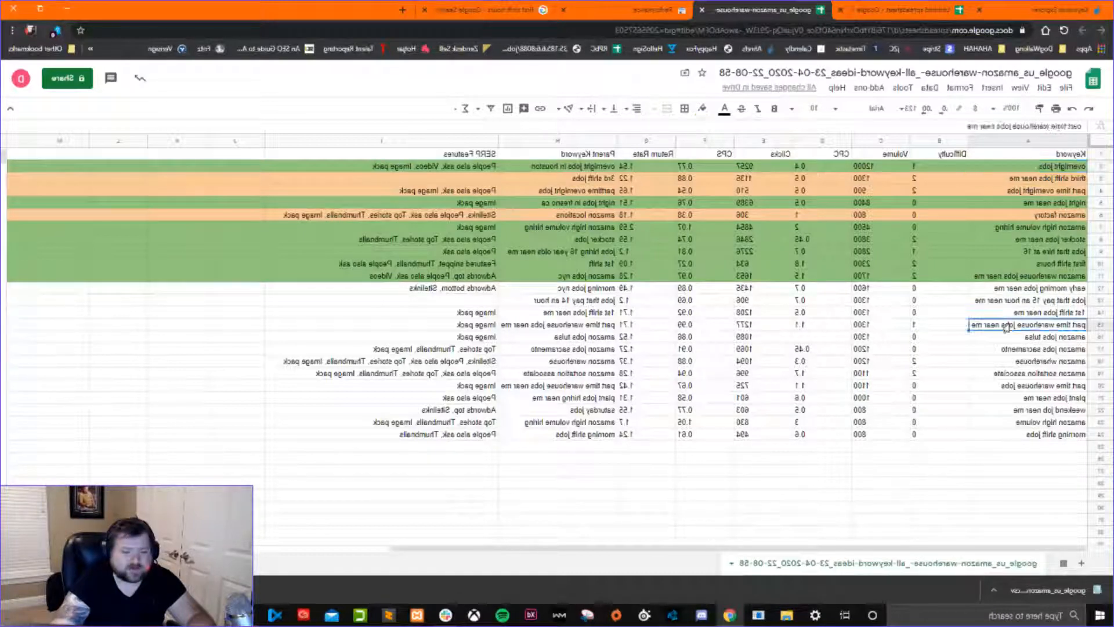
pyautogui.click(1099, 325)
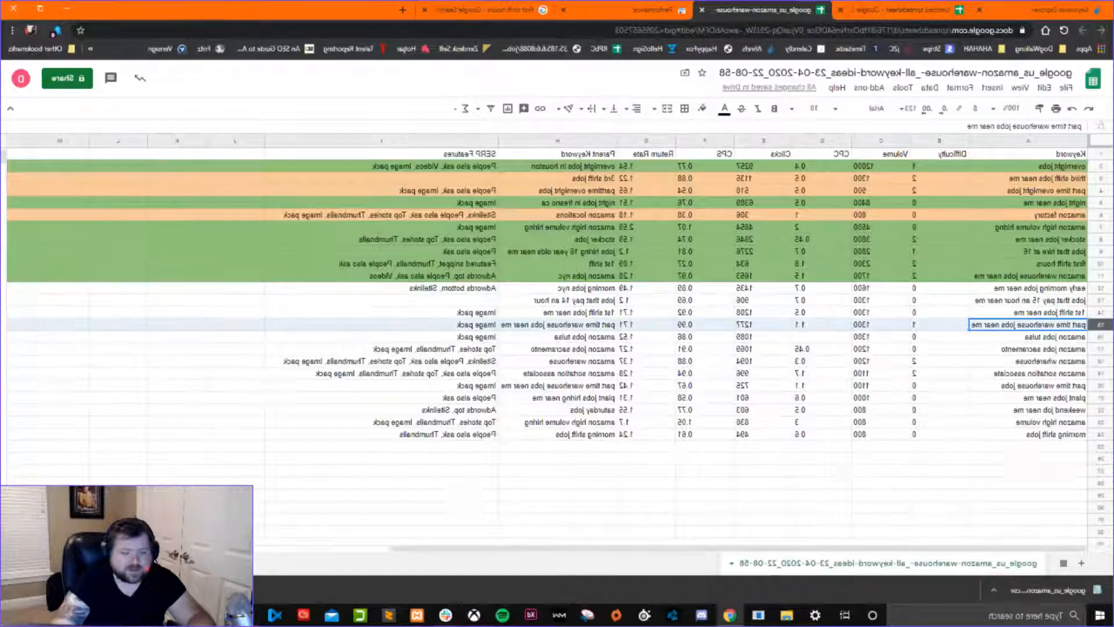
pyautogui.moveTo(1098, 325); pyautogui.dragTo(1098, 179)
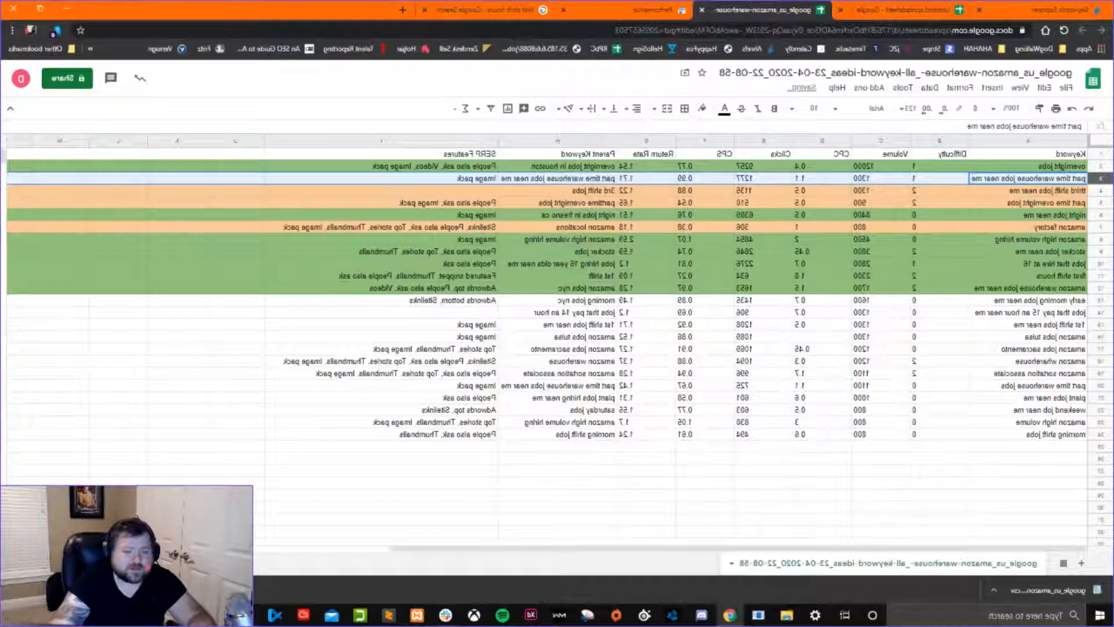
pyautogui.click(702, 109)
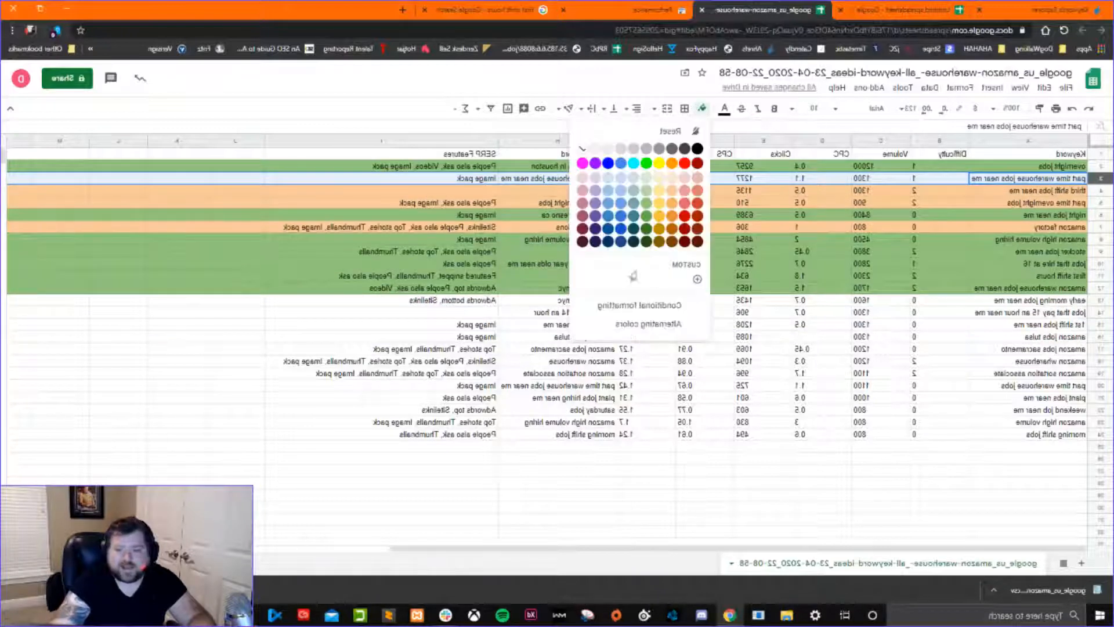
pyautogui.click(669, 191)
pyautogui.click(760, 251)
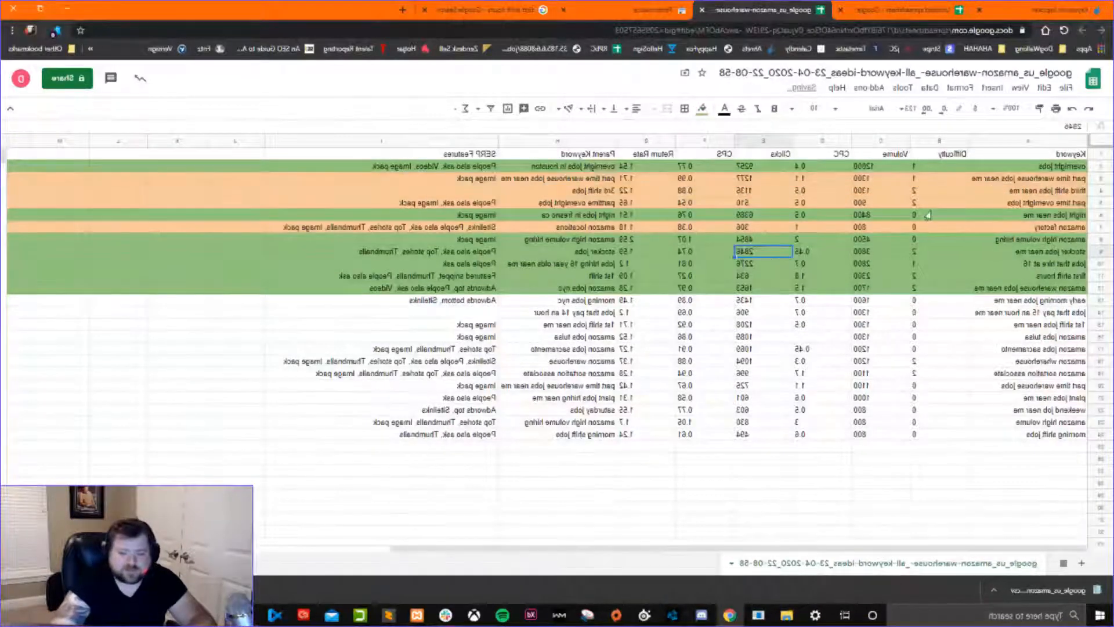
# Review the names and difficulty scores of the three orange supporting keywords under overnight jobs.
pyautogui.click(975, 178)
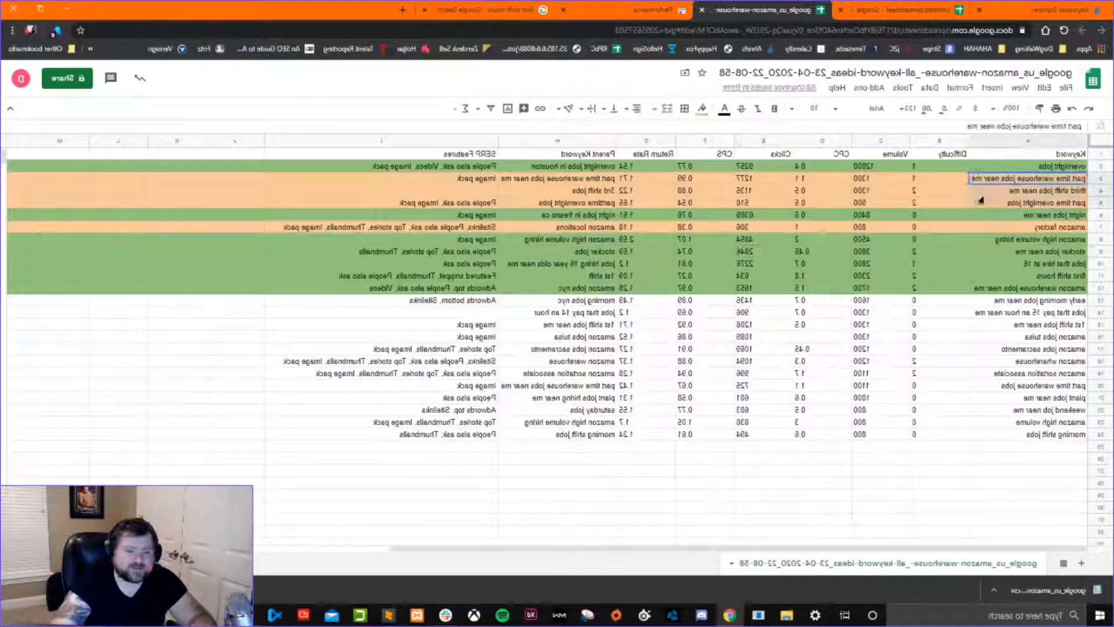
pyautogui.click(984, 204)
pyautogui.click(985, 192)
pyautogui.click(983, 182)
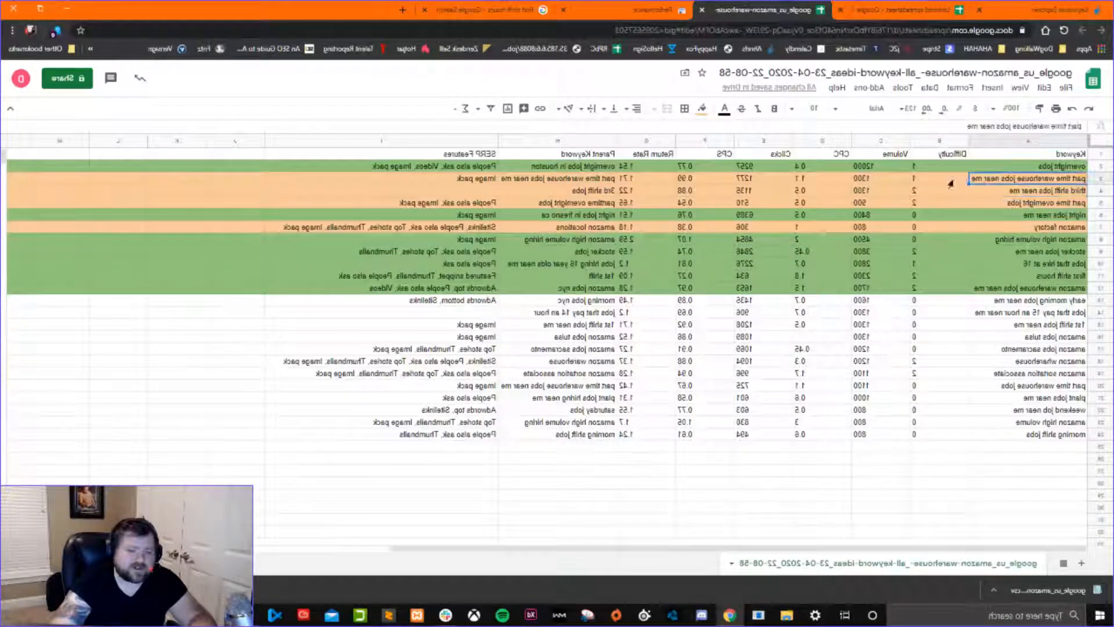
pyautogui.click(953, 179)
pyautogui.click(950, 193)
pyautogui.click(990, 195)
pyautogui.click(992, 206)
pyautogui.moveTo(993, 181)
pyautogui.mouseDown()
pyautogui.moveTo(946, 204)
pyautogui.moveTo(989, 194)
pyautogui.mouseUp()
pyautogui.click(946, 204)
pyautogui.click(942, 182)
pyautogui.click(939, 195)
pyautogui.click(941, 207)
pyautogui.click(994, 206)
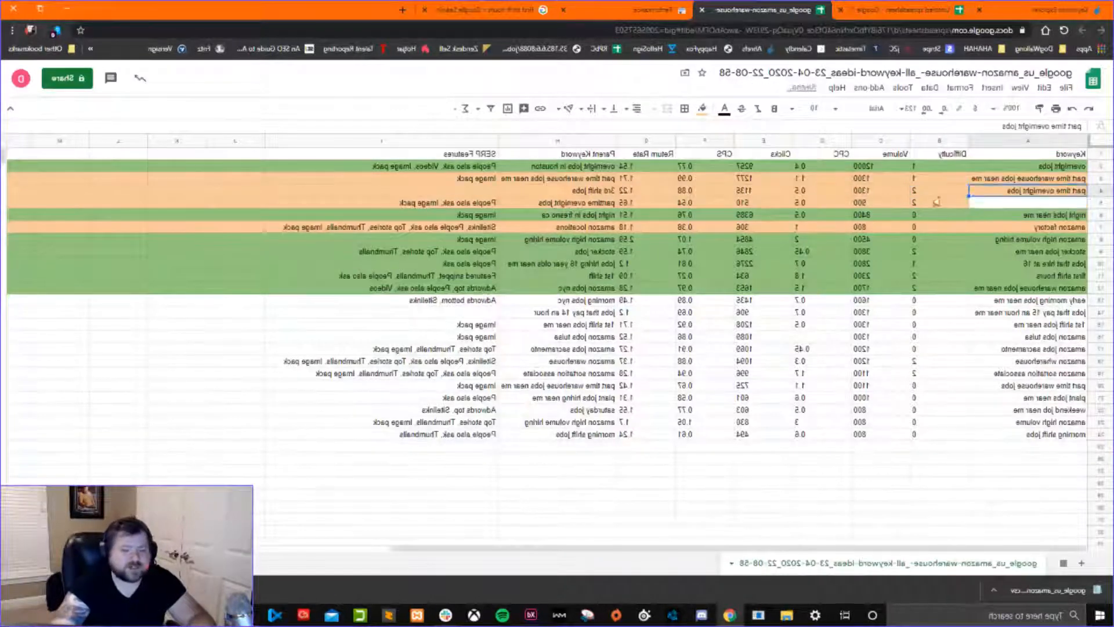
pyautogui.click(936, 193)
pyautogui.hotkey('ctrl', 'z')
# Compare the green overnight jobs primary keyword with the orange supporting keywords grouped beneath it.
pyautogui.click(937, 178)
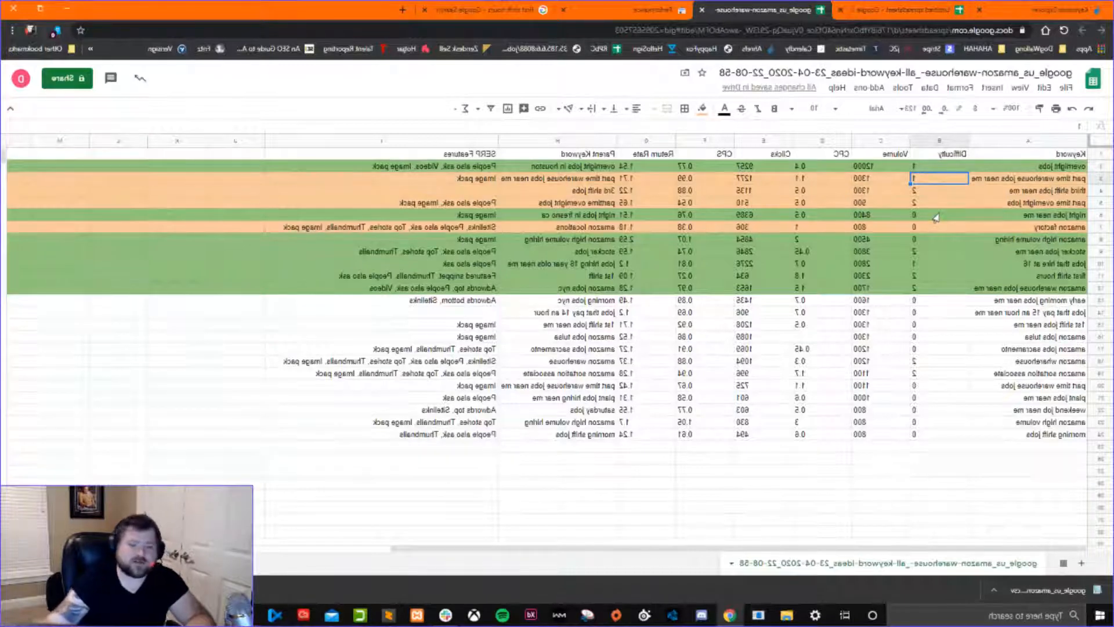
pyautogui.click(1057, 167)
pyautogui.click(1046, 193)
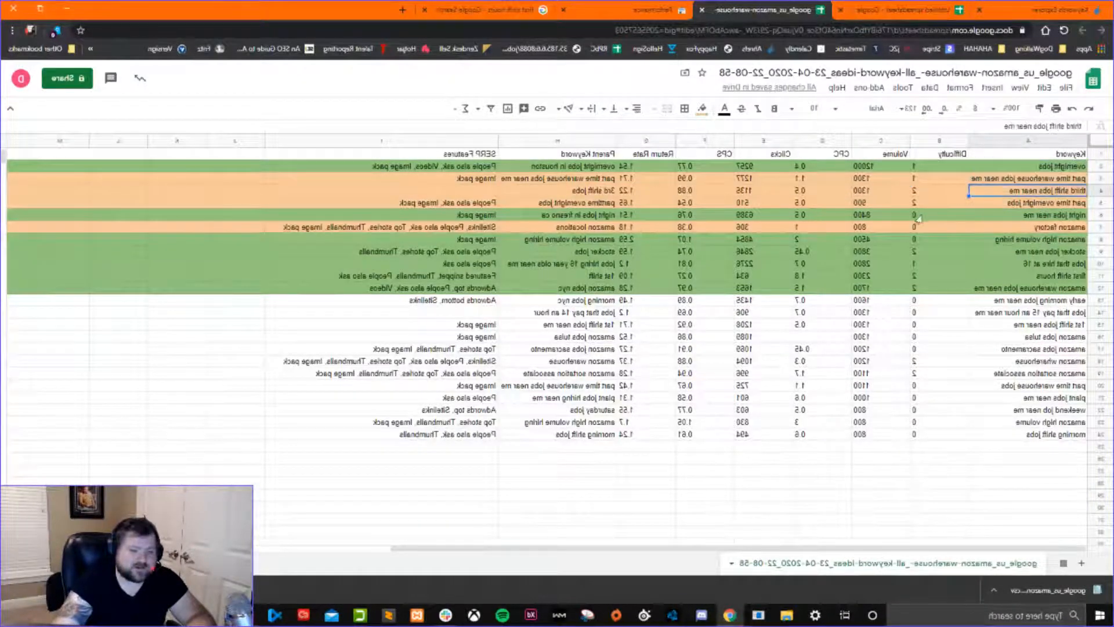
pyautogui.click(1070, 169)
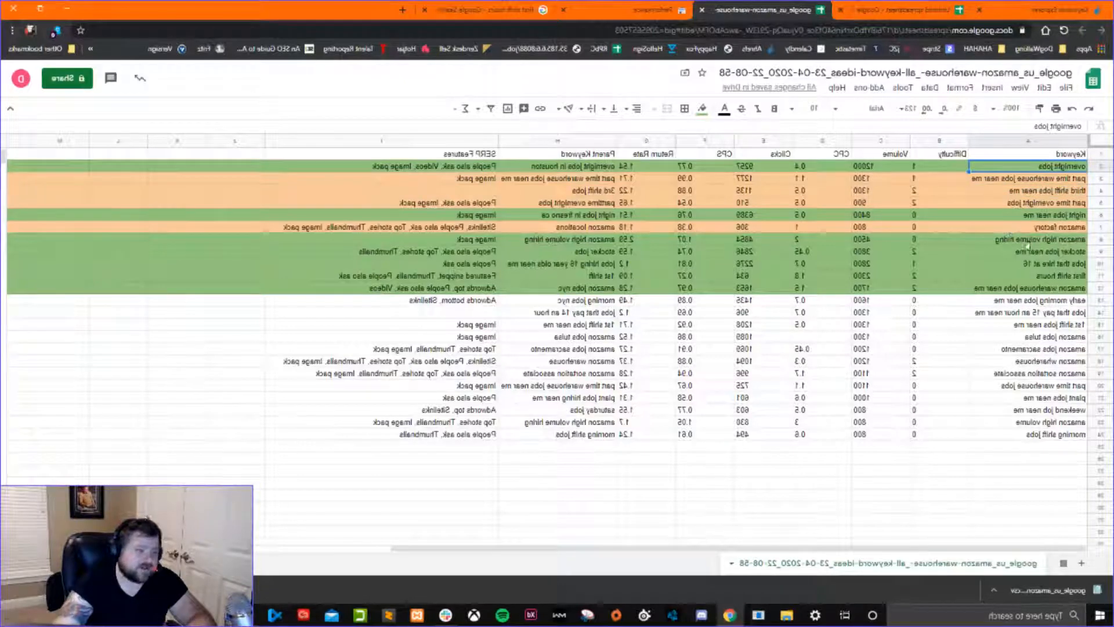
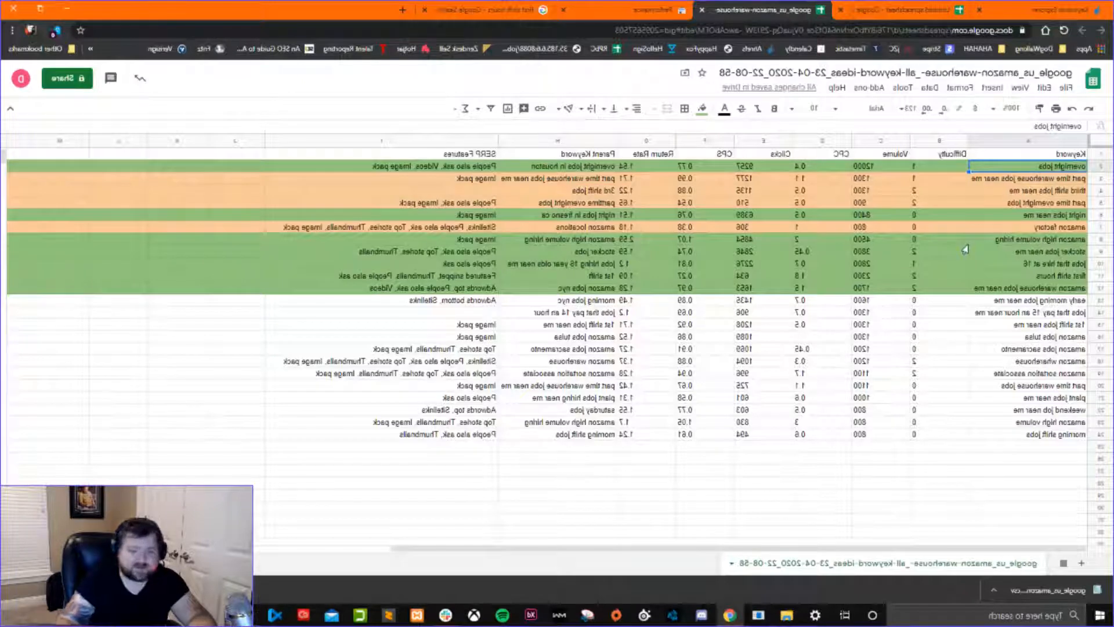
# Move the amazon wharehouse row directly below the orange amazon factory row in the night jobs near me group.
pyautogui.click(1042, 302)
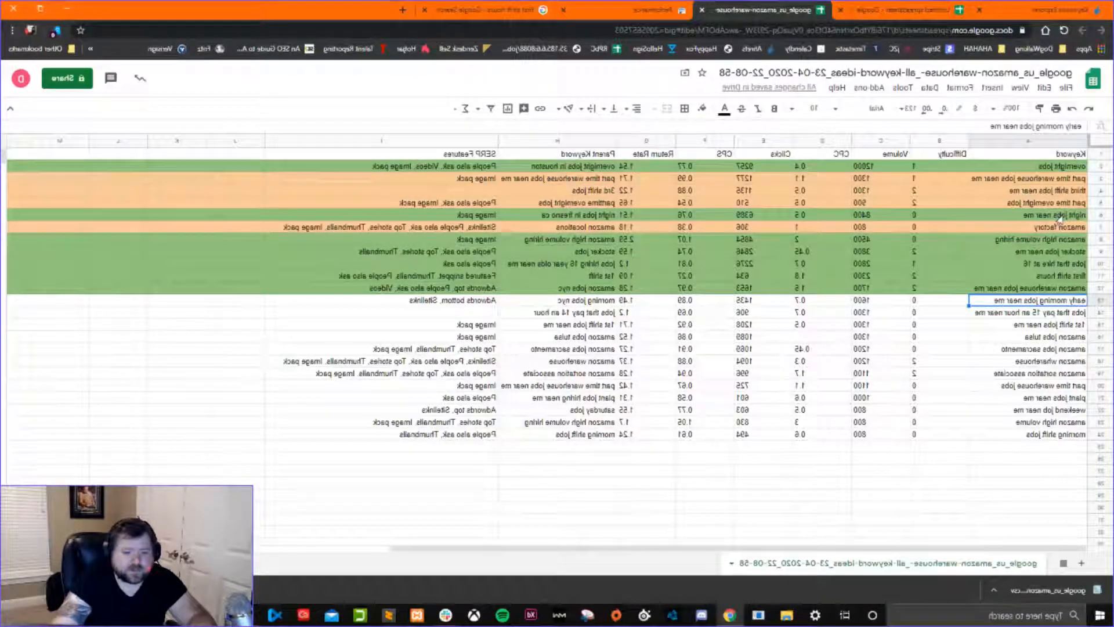
pyautogui.click(1031, 386)
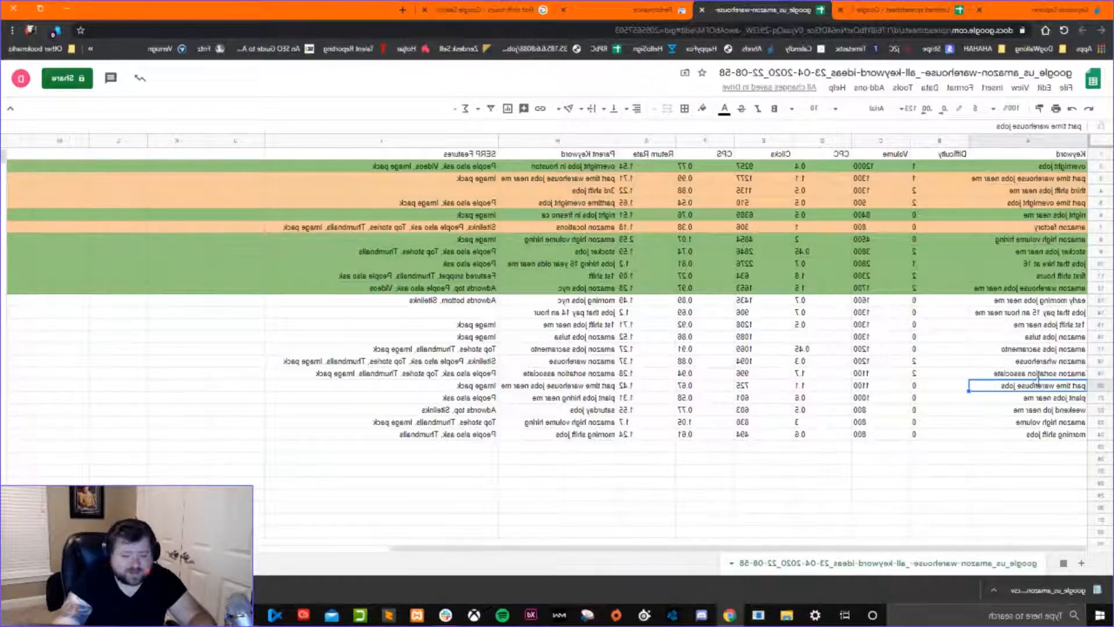
pyautogui.click(1100, 362)
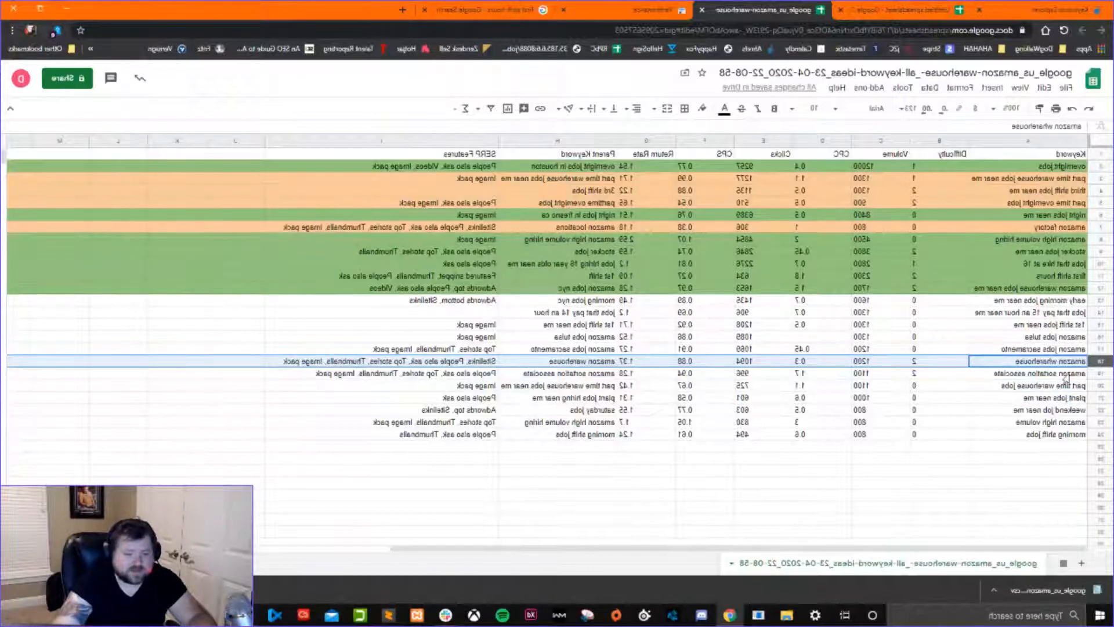
pyautogui.keyDown('ctrl'); pyautogui.click(1100, 386); pyautogui.keyUp('ctrl')
pyautogui.click(1091, 362)
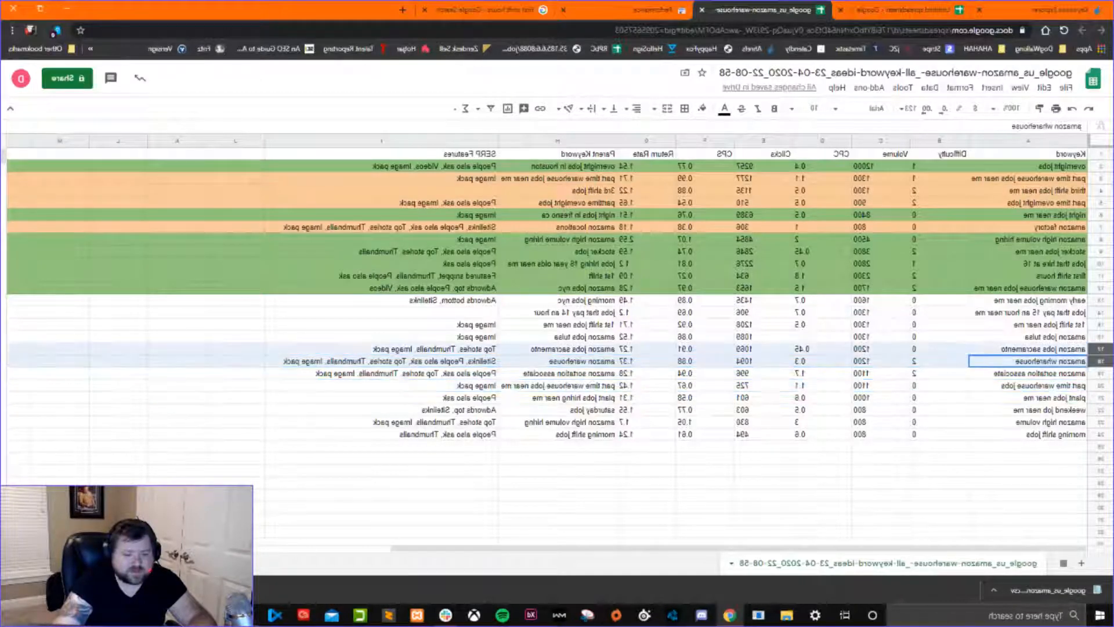
pyautogui.click(1020, 351)
pyautogui.click(1082, 363)
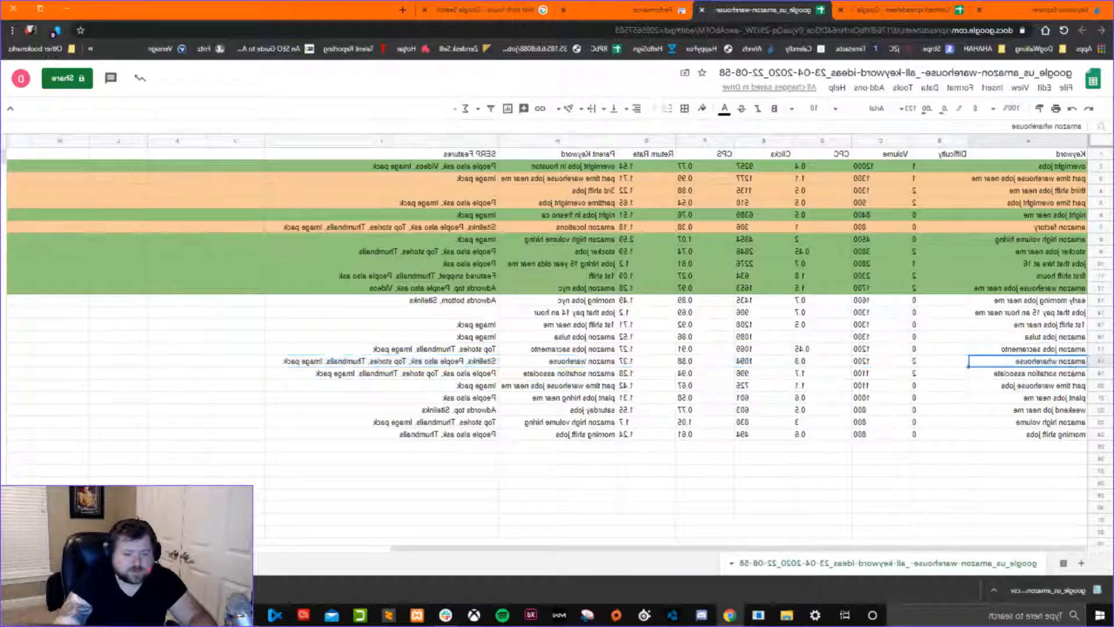
pyautogui.moveTo(1093, 363); pyautogui.dragTo(1095, 238)
# Move the plant jobs near me row directly below amazon wharehouse and fill both rows with the same light orange.
pyautogui.click(1079, 398)
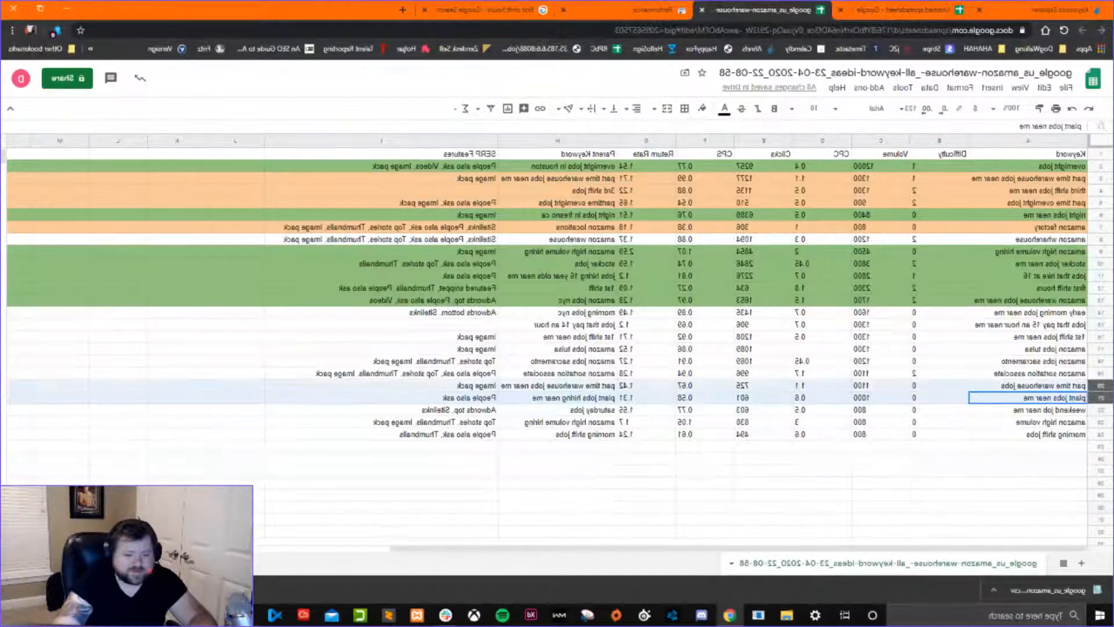
pyautogui.click(1098, 398)
pyautogui.moveTo(1099, 397); pyautogui.dragTo(1100, 251)
pyautogui.click(702, 108)
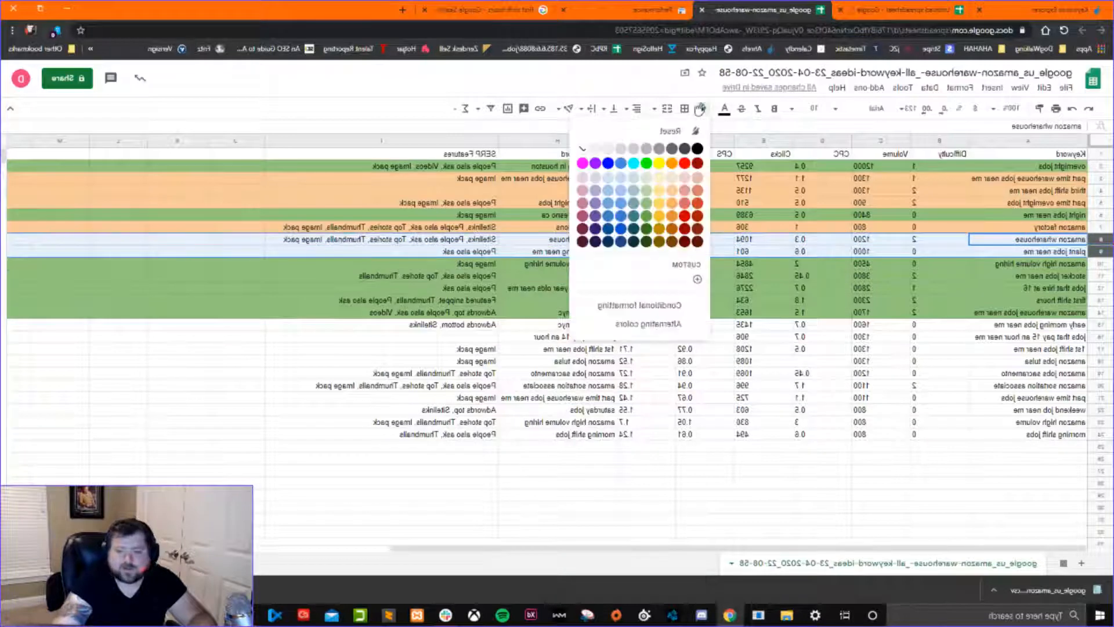
pyautogui.click(672, 191)
pyautogui.click(763, 300)
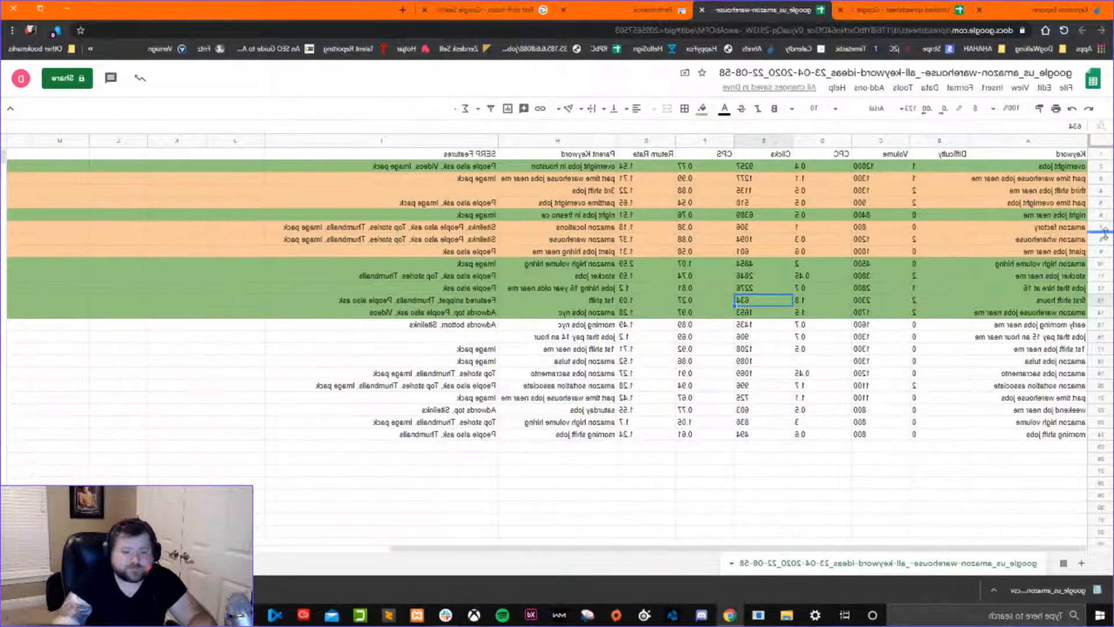
pyautogui.moveTo(1100, 227); pyautogui.dragTo(1100, 251)
pyautogui.rightClick(1100, 251)
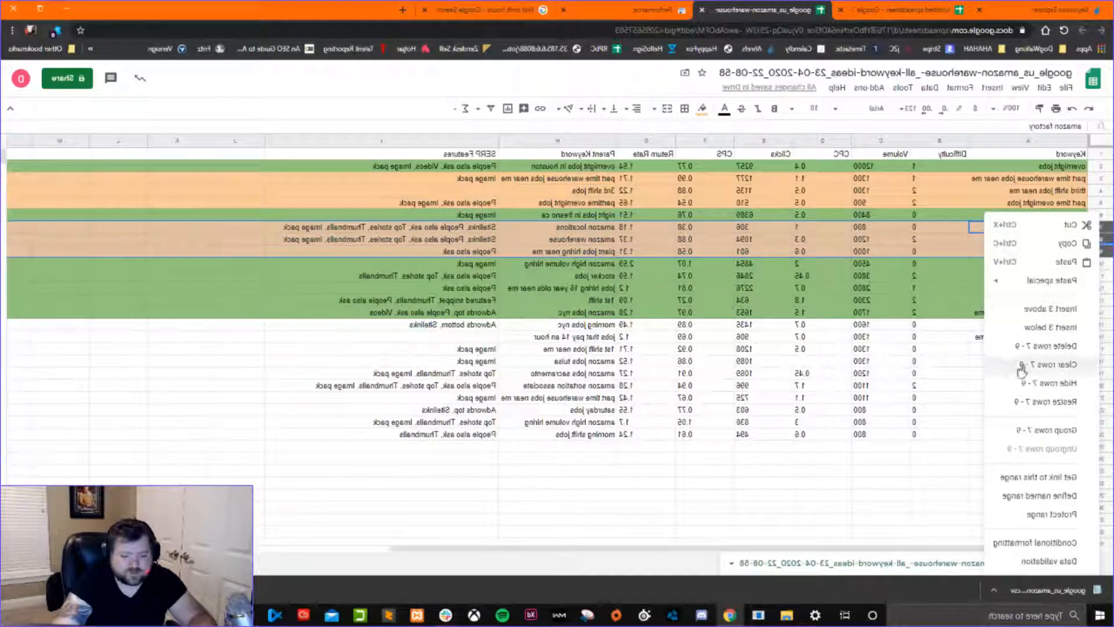
pyautogui.click(784, 485)
# Review the orange supporting keywords under night jobs near me and the volume and difficulty of that primary keyword.
pyautogui.click(997, 238)
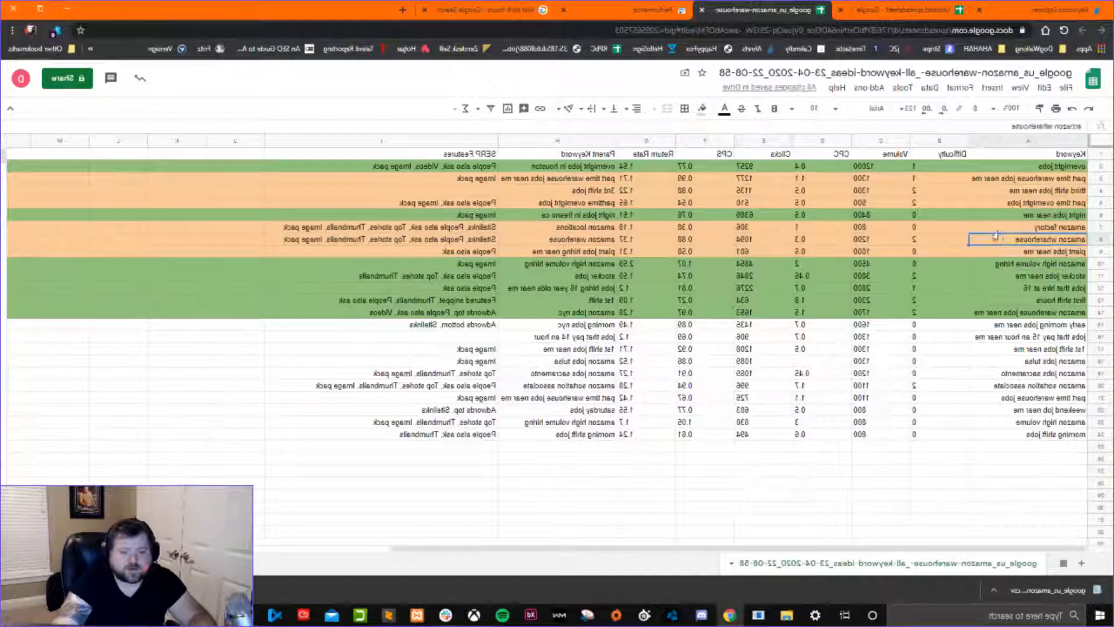
pyautogui.press('Return')
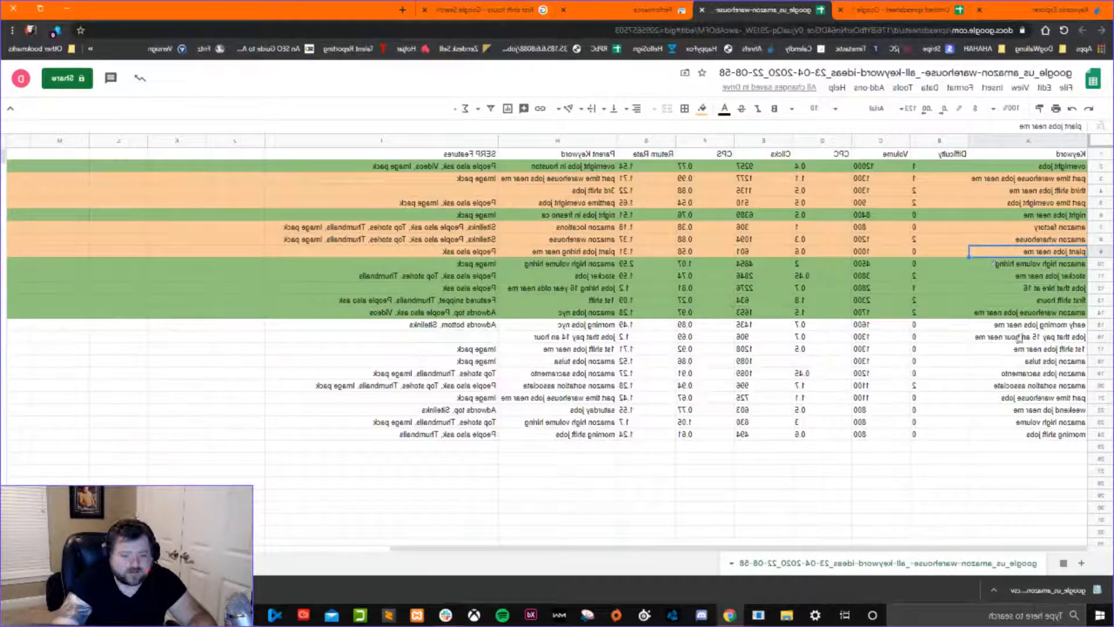
pyautogui.moveTo(1032, 229); pyautogui.dragTo(1027, 255)
pyautogui.click(853, 216)
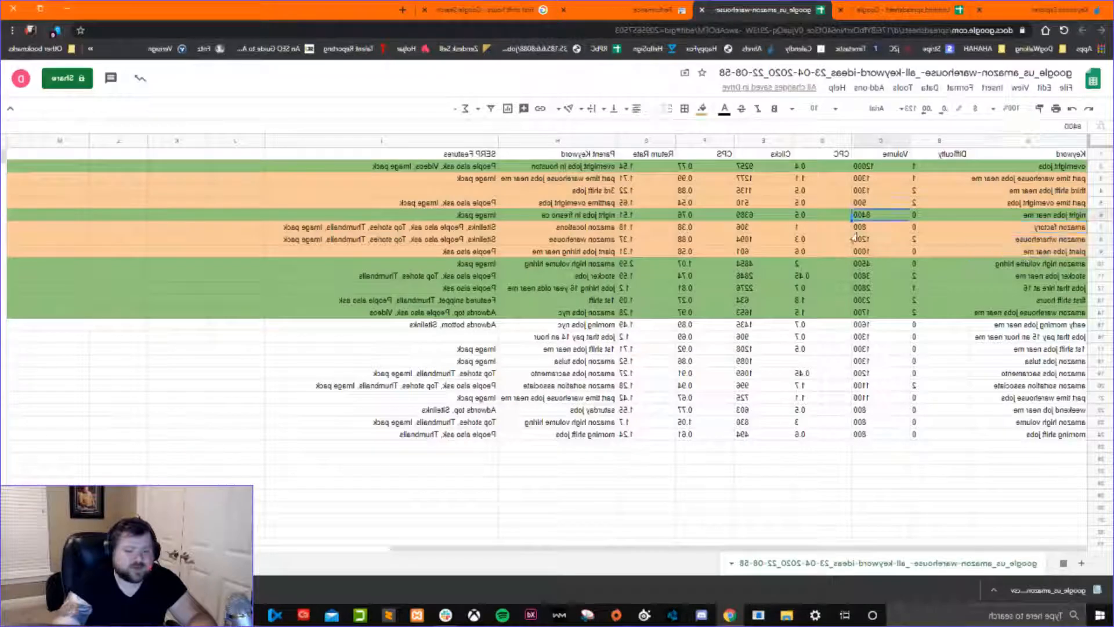
pyautogui.click(916, 215)
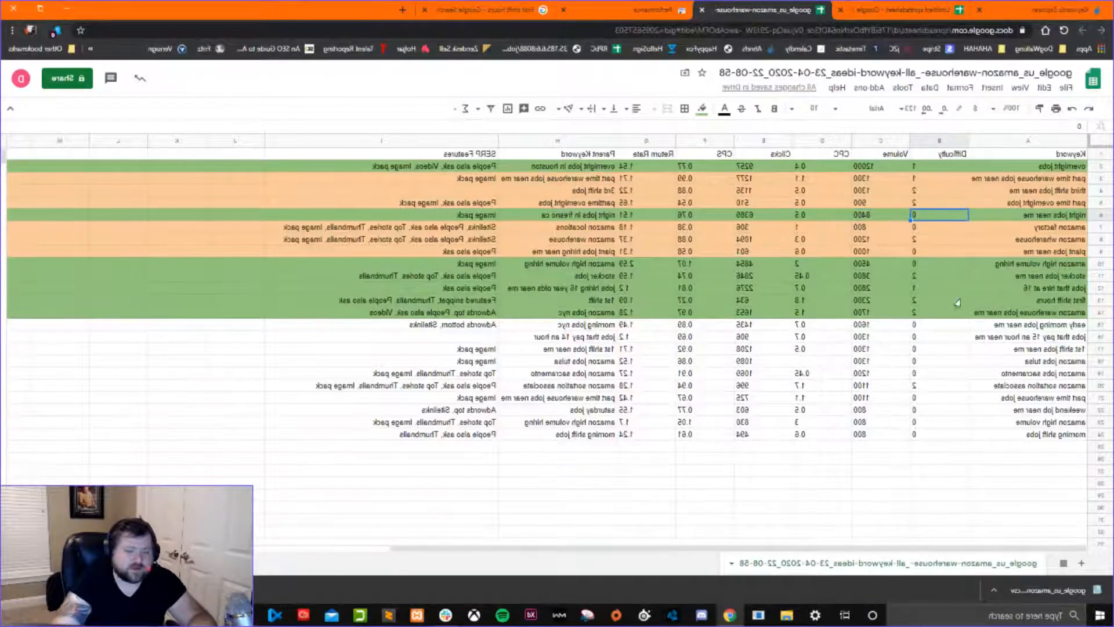
pyautogui.click(1040, 218)
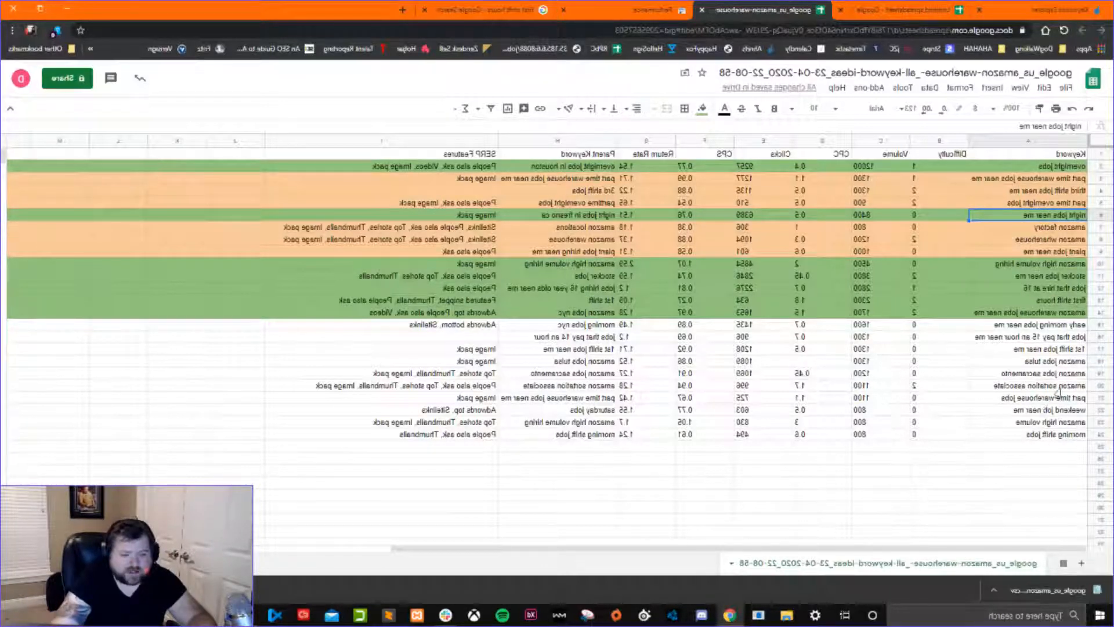
# Move the amazon jobs tulsa row directly below the green amazon high volume hiring row.
pyautogui.click(1015, 266)
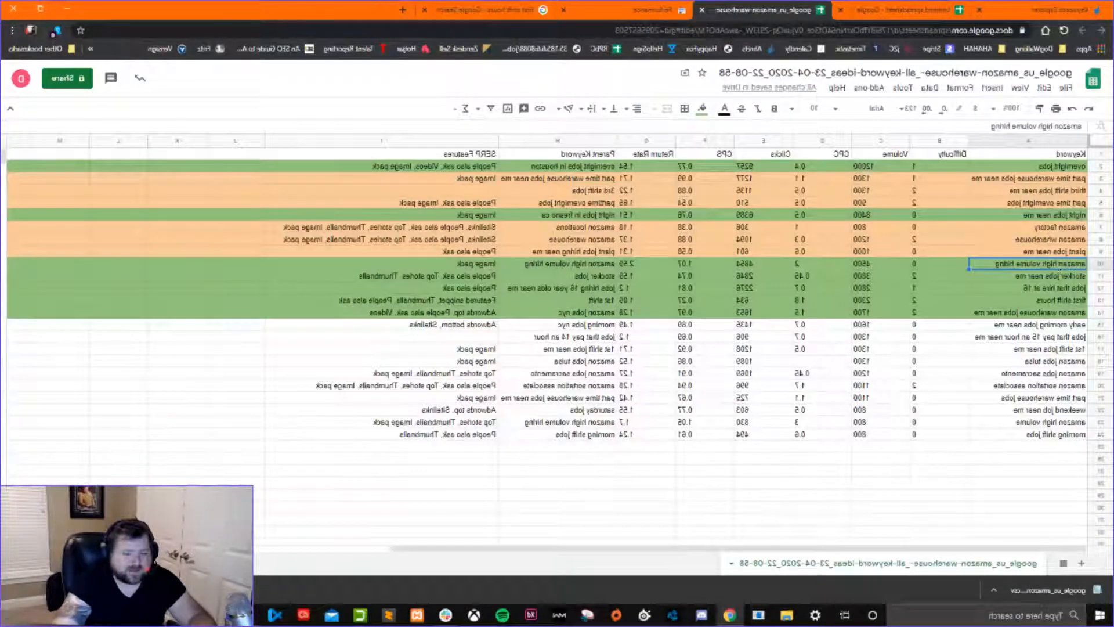
pyautogui.click(862, 266)
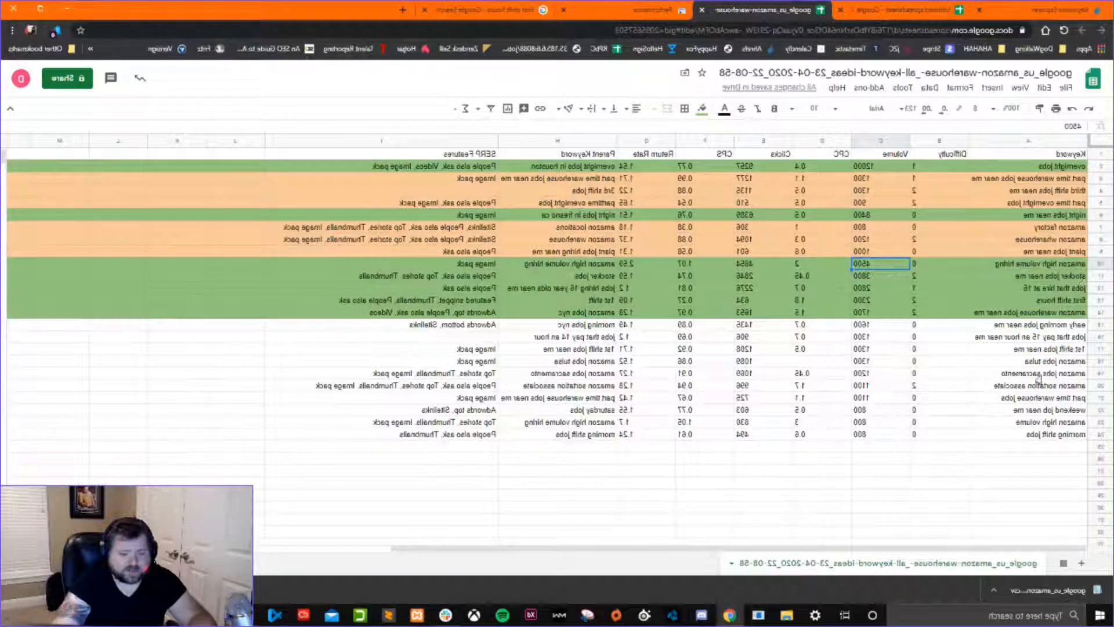
pyautogui.click(1011, 376)
pyautogui.click(993, 266)
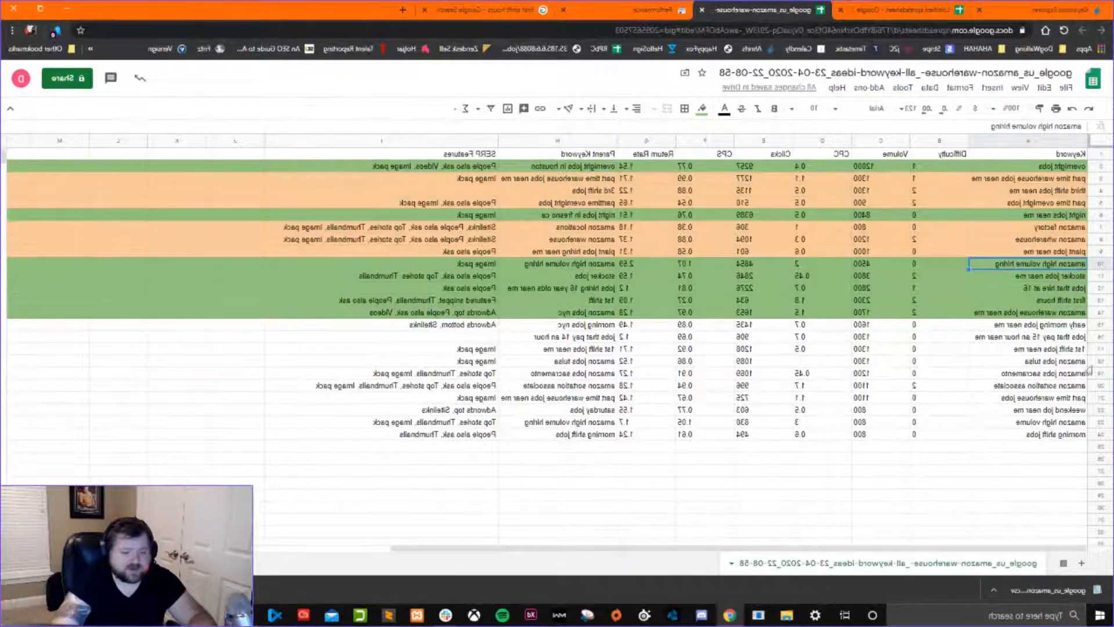
pyautogui.moveTo(1099, 361); pyautogui.dragTo(1099, 276)
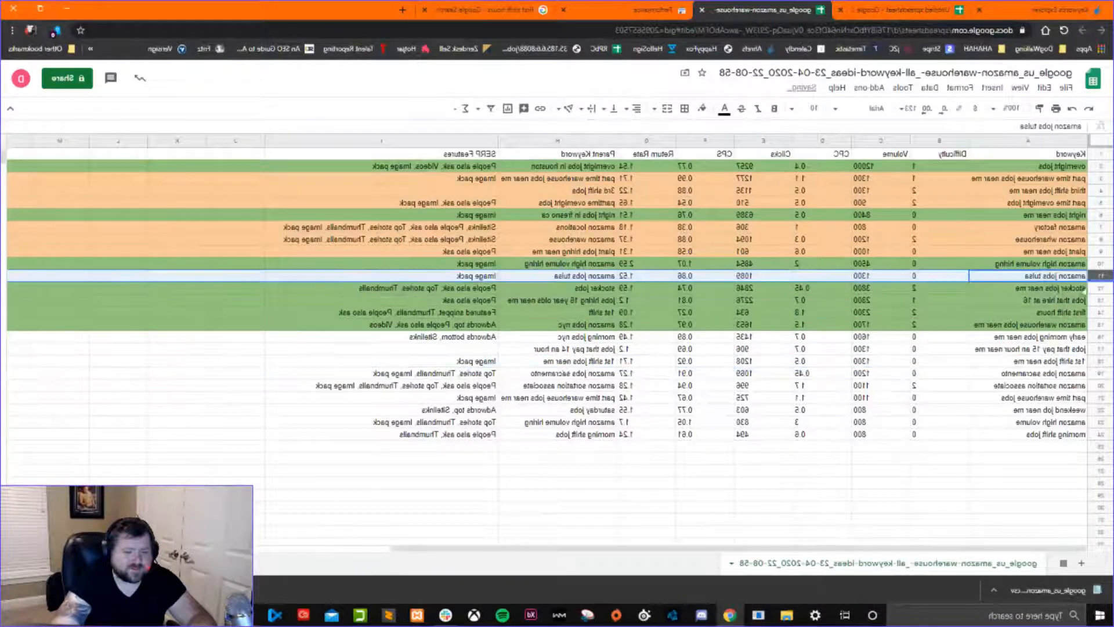
# Move the amazon jobs sacramento row directly below amazon jobs tulsa and check its volume and difficulty.
pyautogui.click(1032, 374)
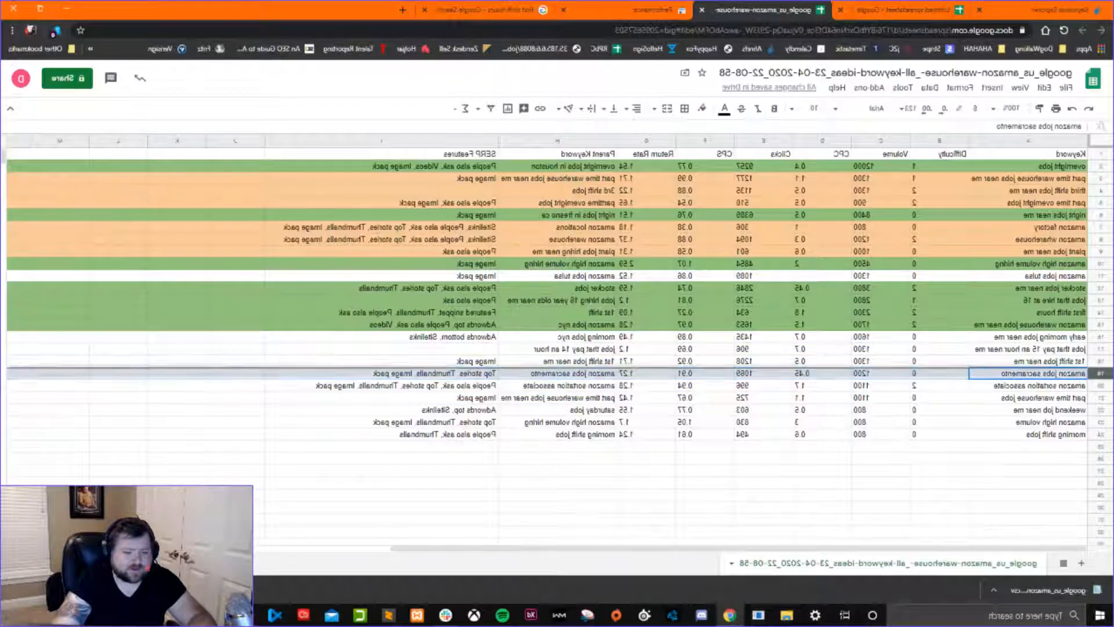
pyautogui.moveTo(1030, 295); pyautogui.dragTo(1030, 281)
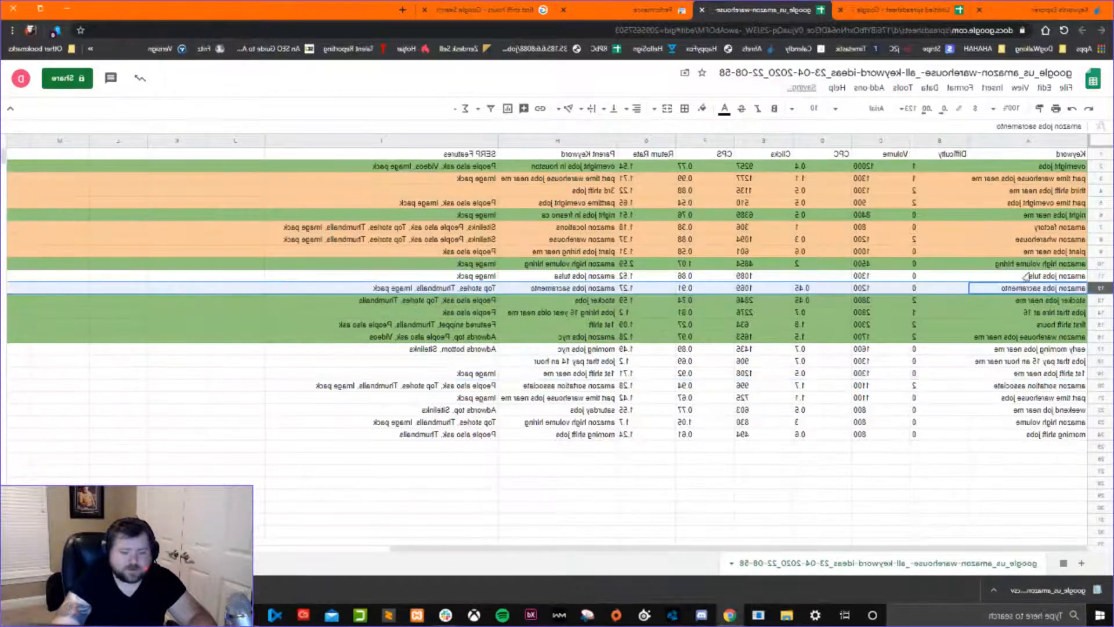
pyautogui.click(868, 288)
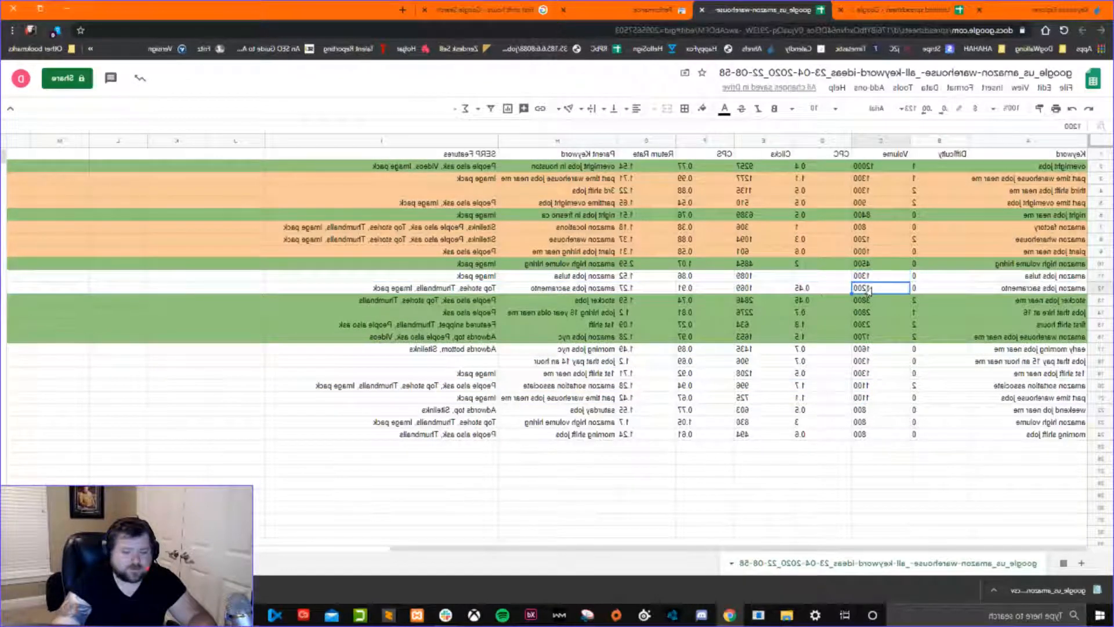
pyautogui.click(922, 286)
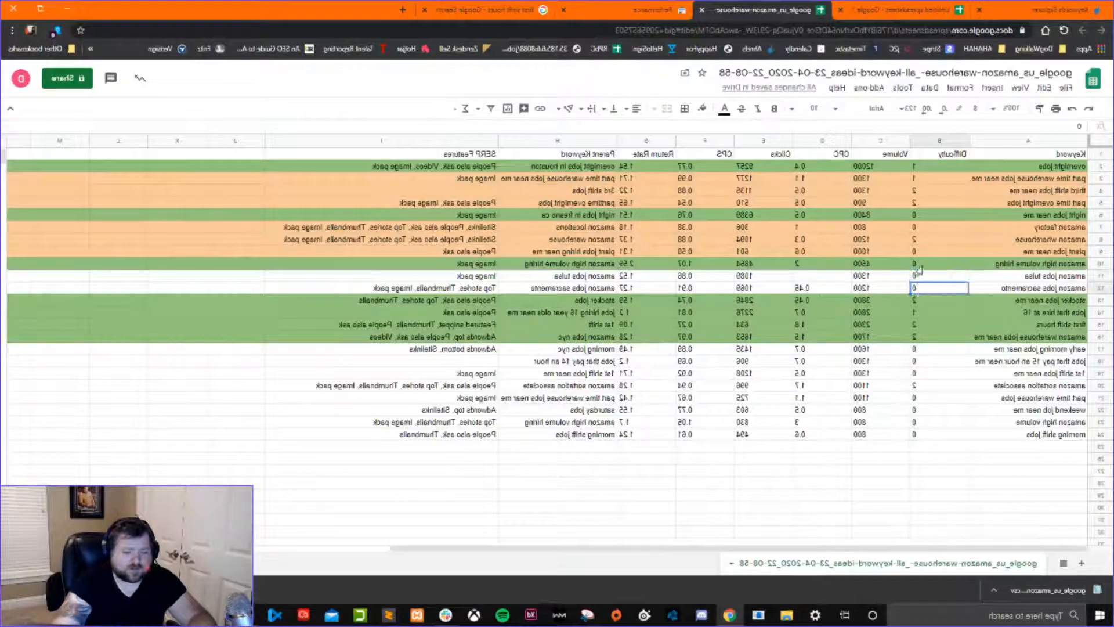
pyautogui.click(871, 289)
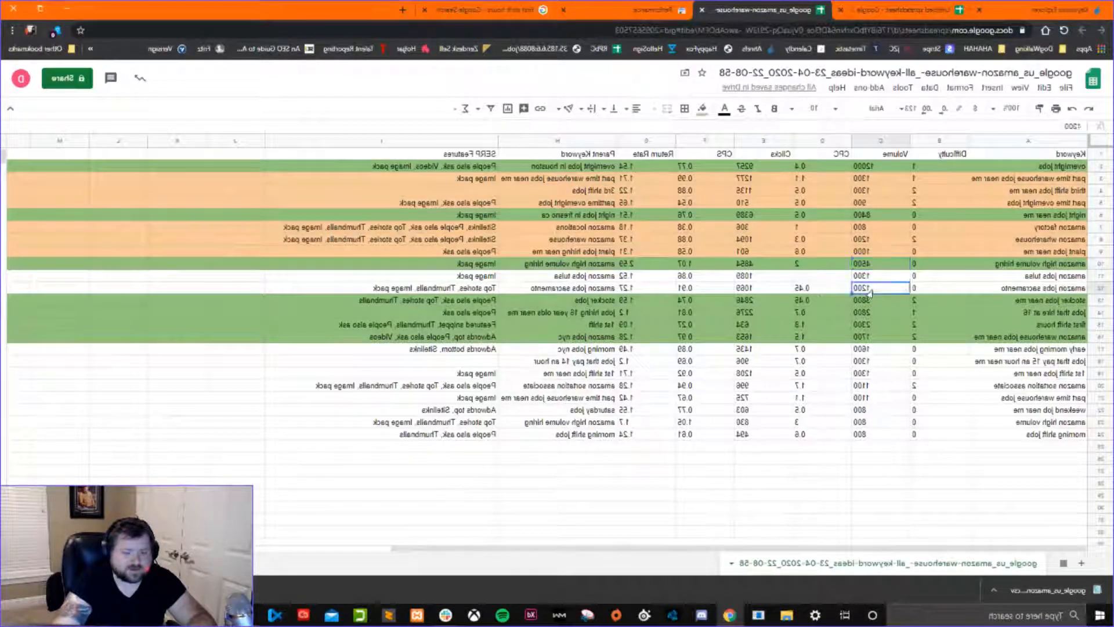
# Move the amazon sortation associate row directly below amazon jobs sacramento.
pyautogui.click(1036, 350)
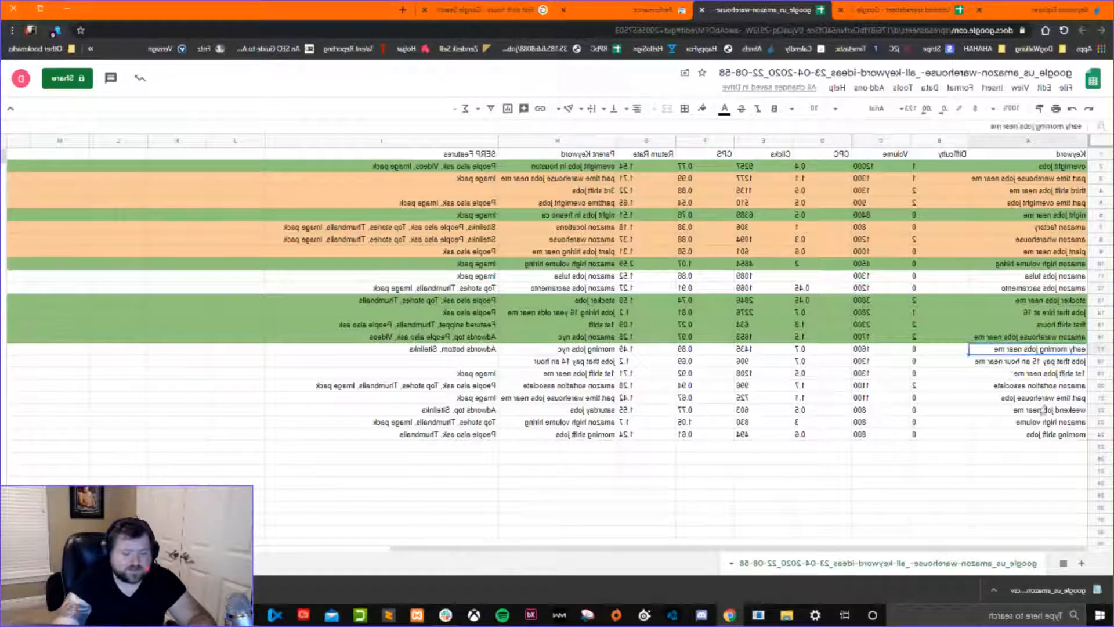
pyautogui.click(1099, 385)
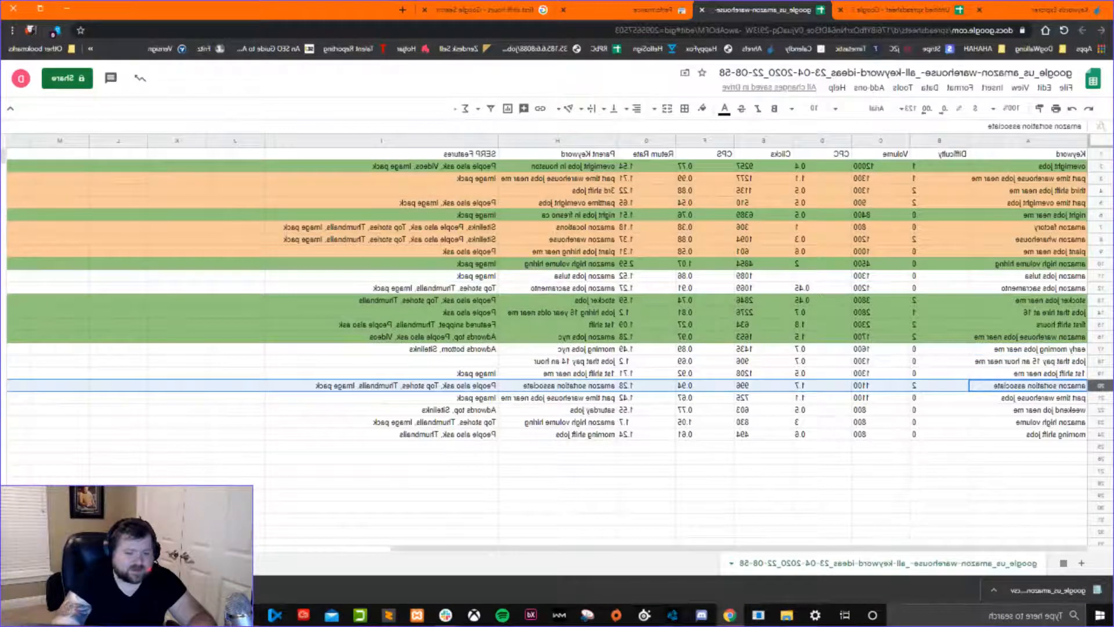
pyautogui.moveTo(1100, 385); pyautogui.dragTo(1096, 298)
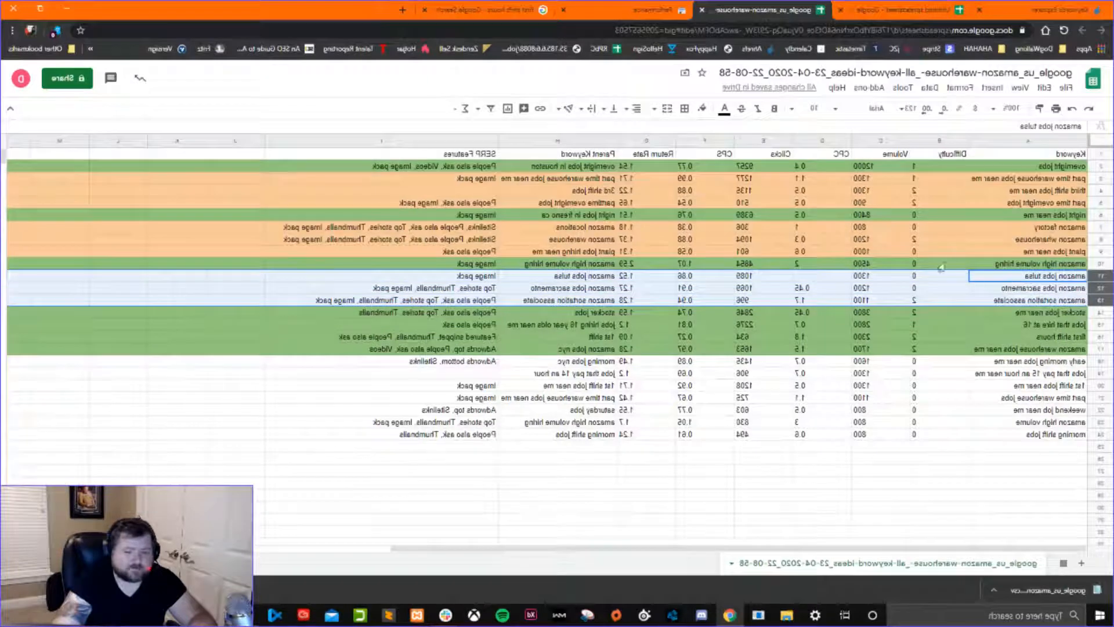
# Compare amazon high volume hiring with the three uncolored keywords beneath it, including their difficulty and volume values.
pyautogui.click(1035, 267)
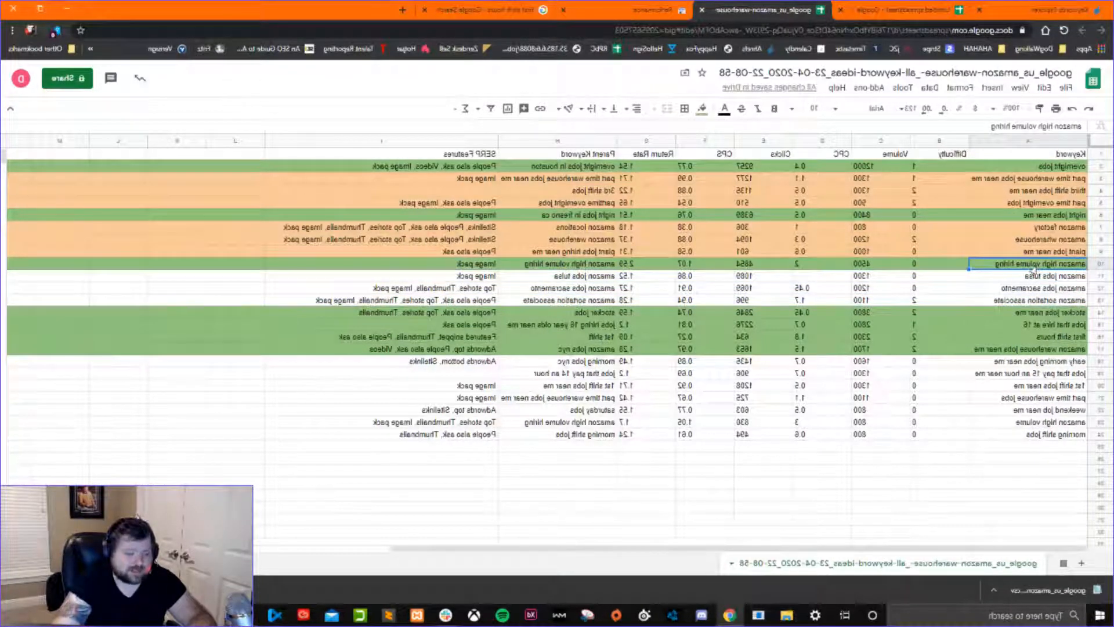
pyautogui.click(1022, 278)
pyautogui.click(1007, 290)
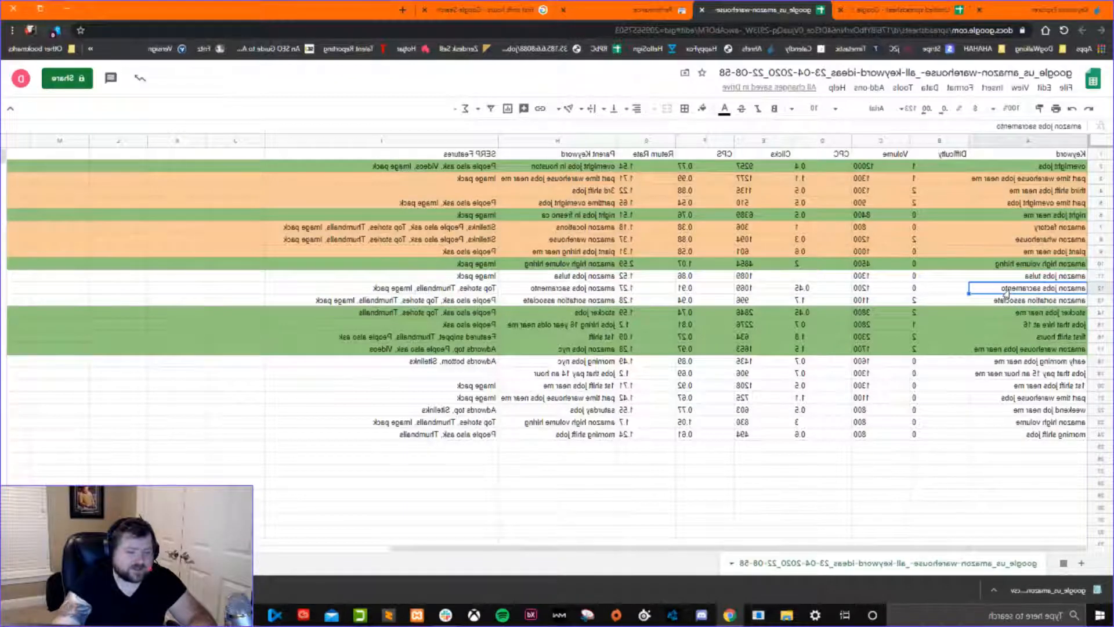
pyautogui.click(986, 303)
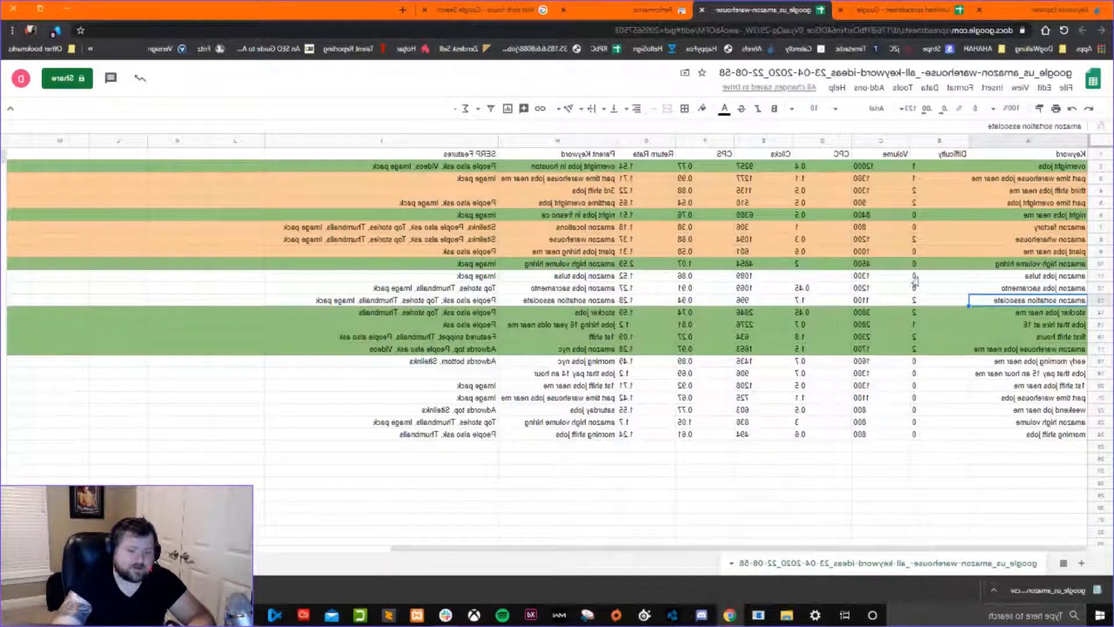
pyautogui.moveTo(916, 277); pyautogui.dragTo(864, 303)
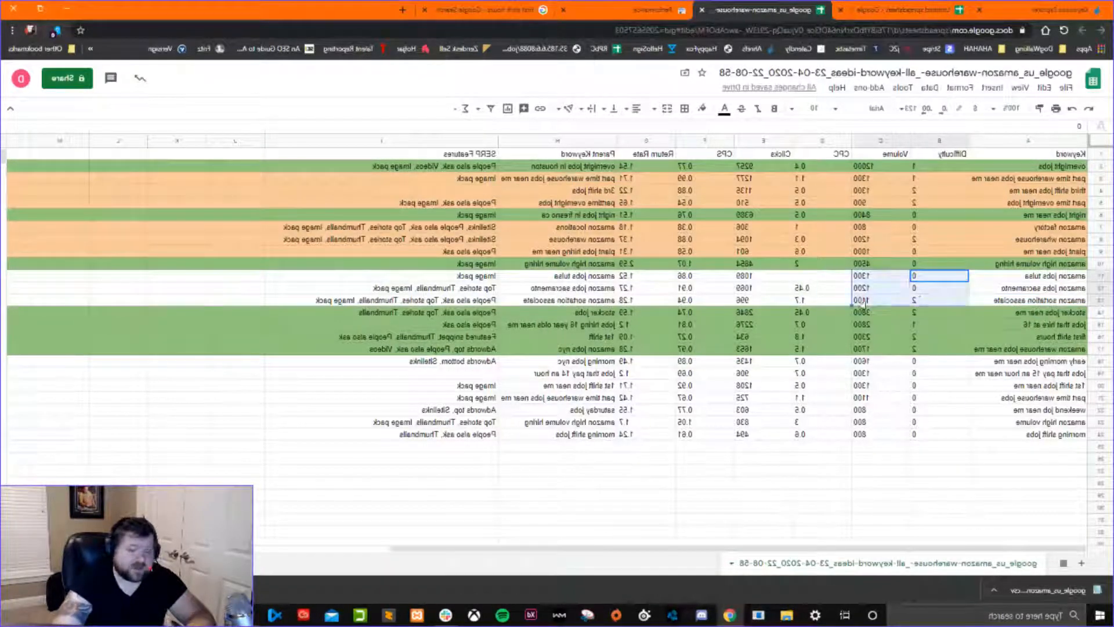
# Fill the amazon jobs tulsa, amazon jobs sacramento and amazon sortation associate rows with the same light orange.
pyautogui.moveTo(1101, 264); pyautogui.dragTo(1100, 300)
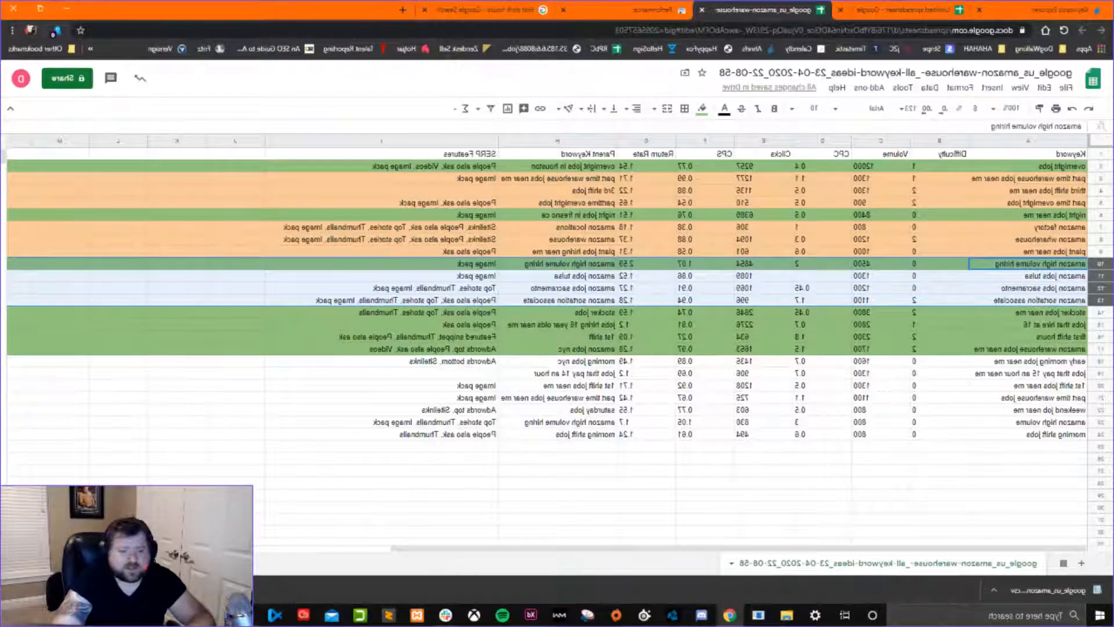
pyautogui.moveTo(1100, 276); pyautogui.dragTo(1100, 300)
pyautogui.click(702, 108)
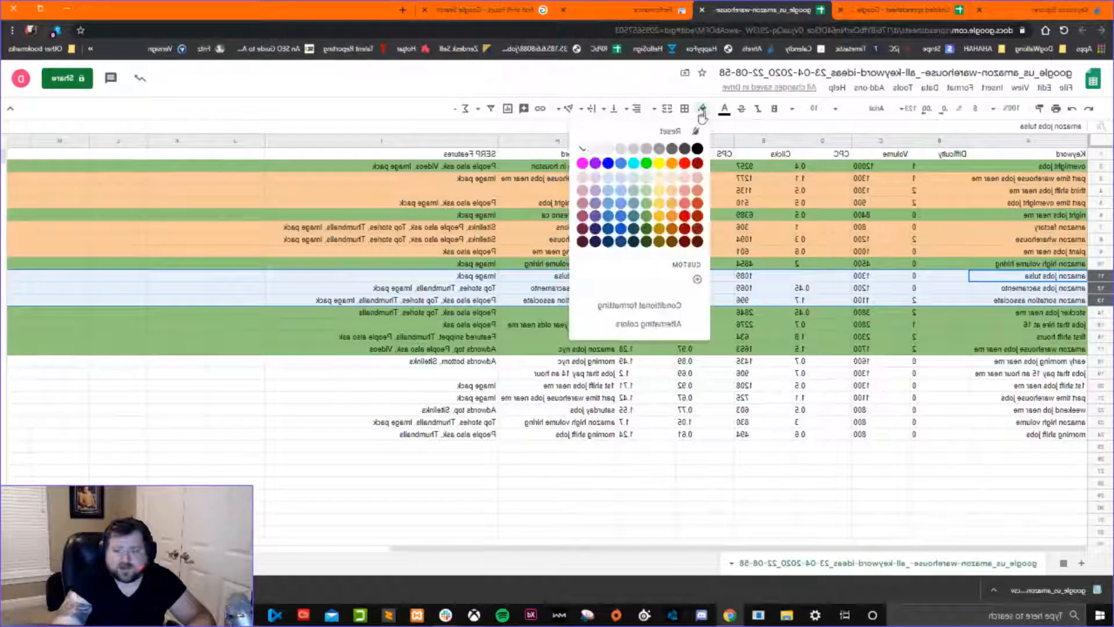
pyautogui.click(672, 200)
pyautogui.click(812, 278)
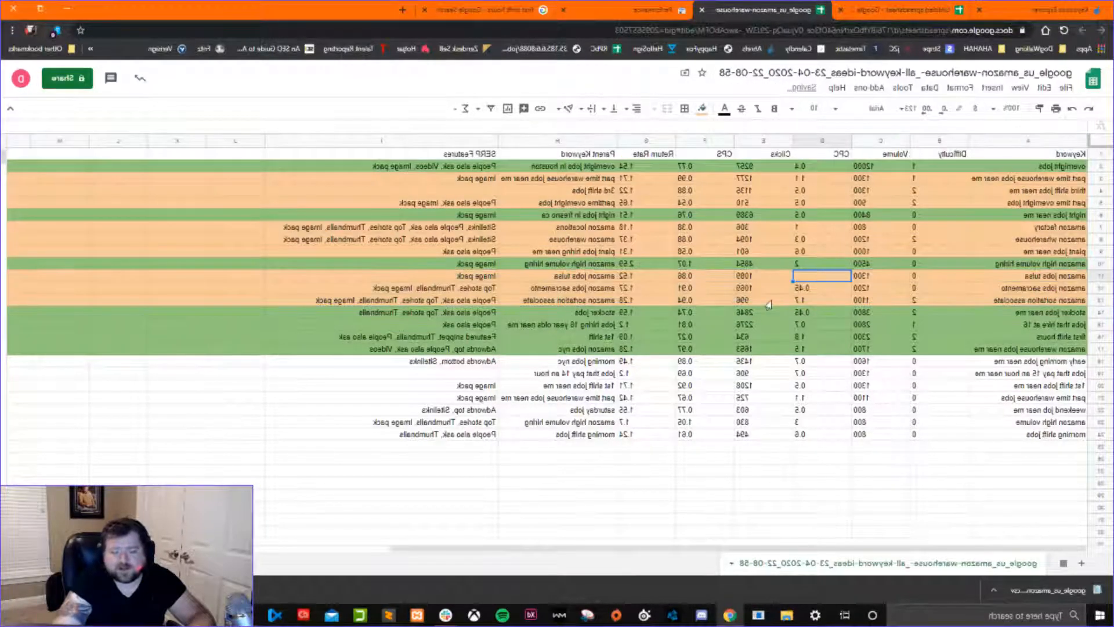
# Move the part time warehouse jobs row directly below the stocker jobs near me row.
pyautogui.click(763, 325)
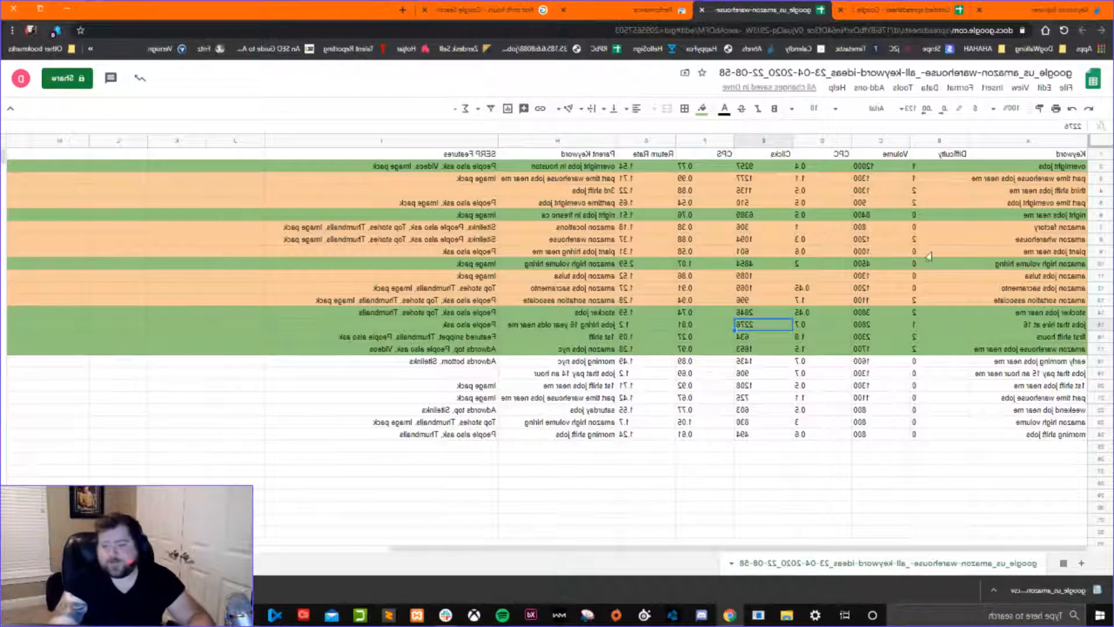
pyautogui.click(1035, 316)
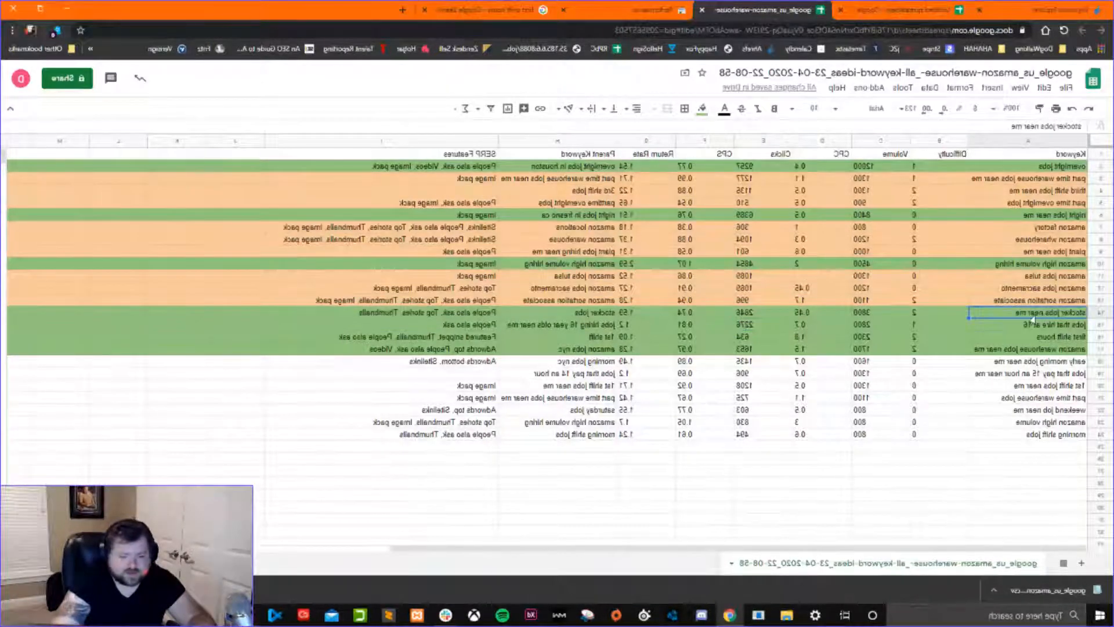
pyautogui.click(1022, 365)
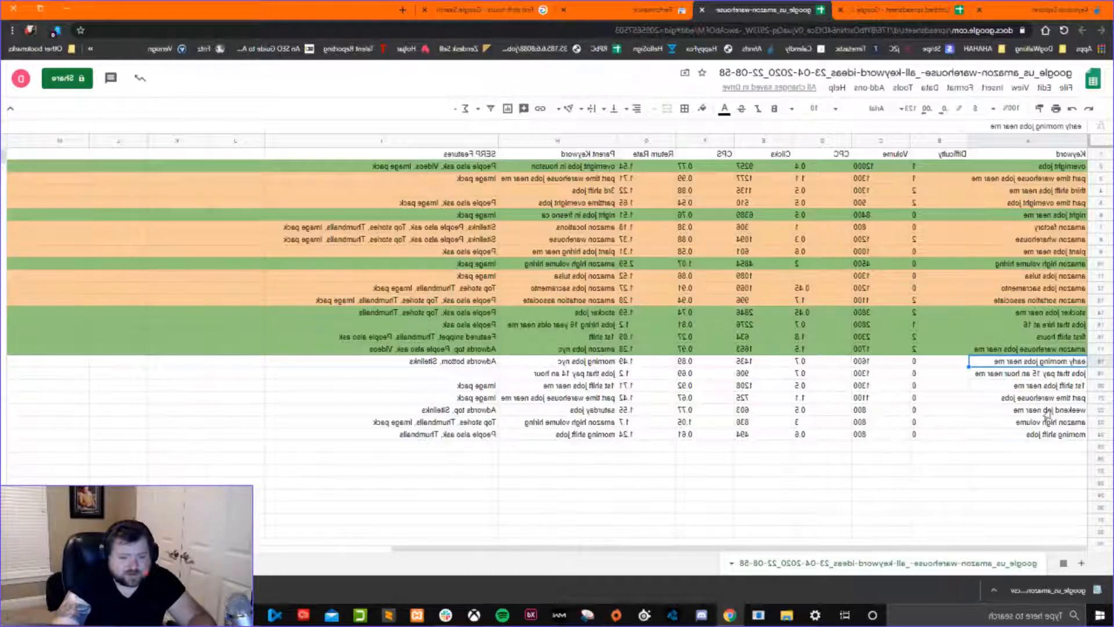
pyautogui.click(1101, 398)
pyautogui.moveTo(1101, 398); pyautogui.dragTo(1101, 327)
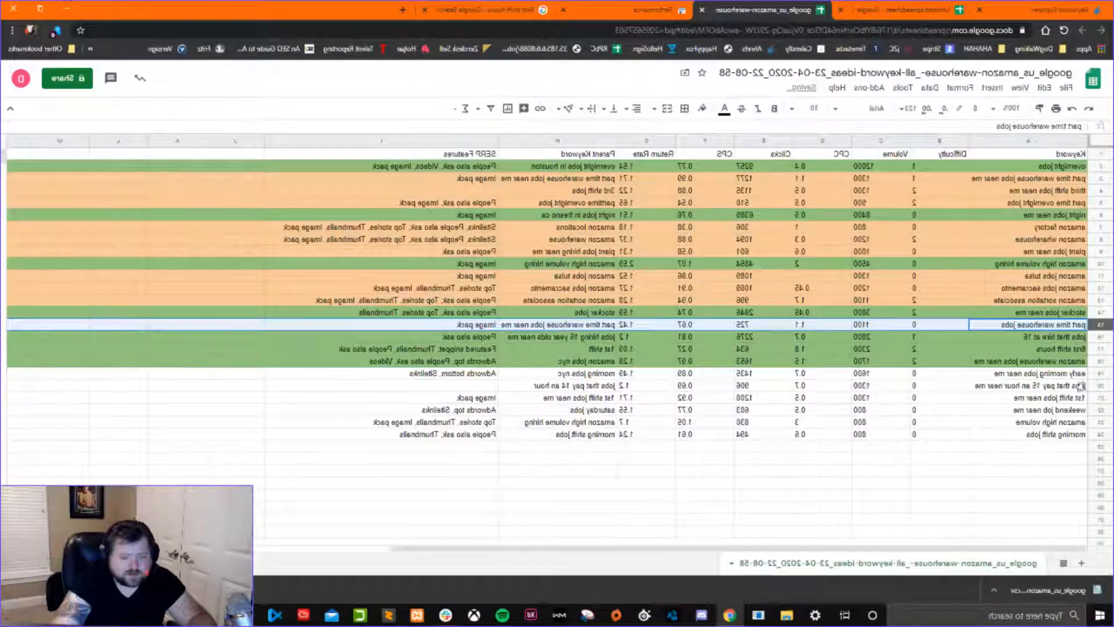
# Move the early morning jobs near me row directly below the first shift hours row.
pyautogui.click(1097, 375)
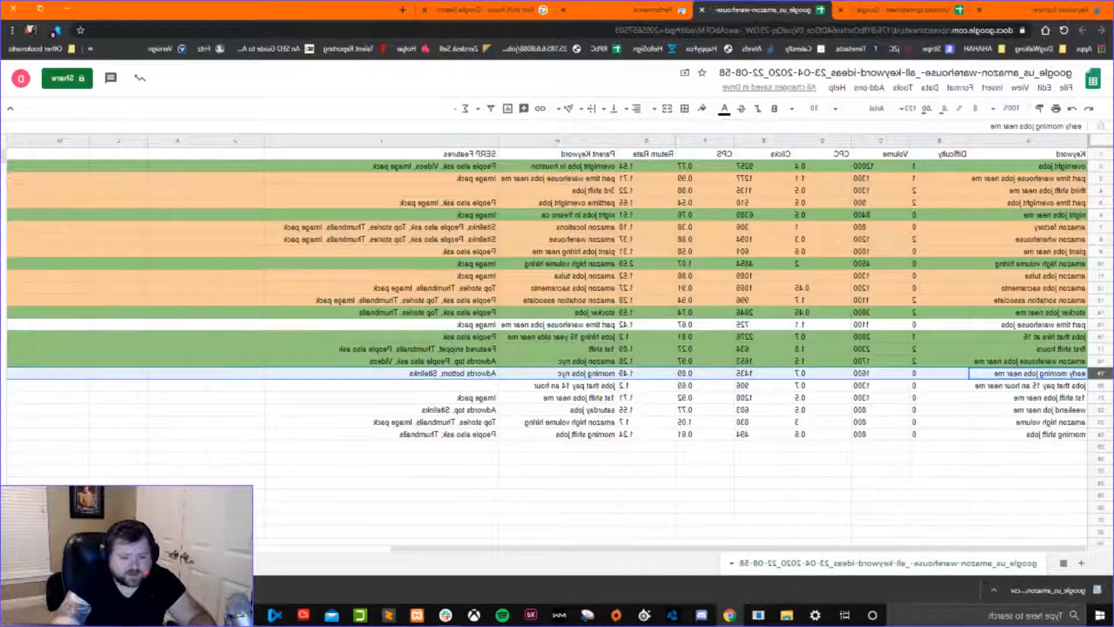
pyautogui.moveTo(1096, 374); pyautogui.dragTo(1097, 338)
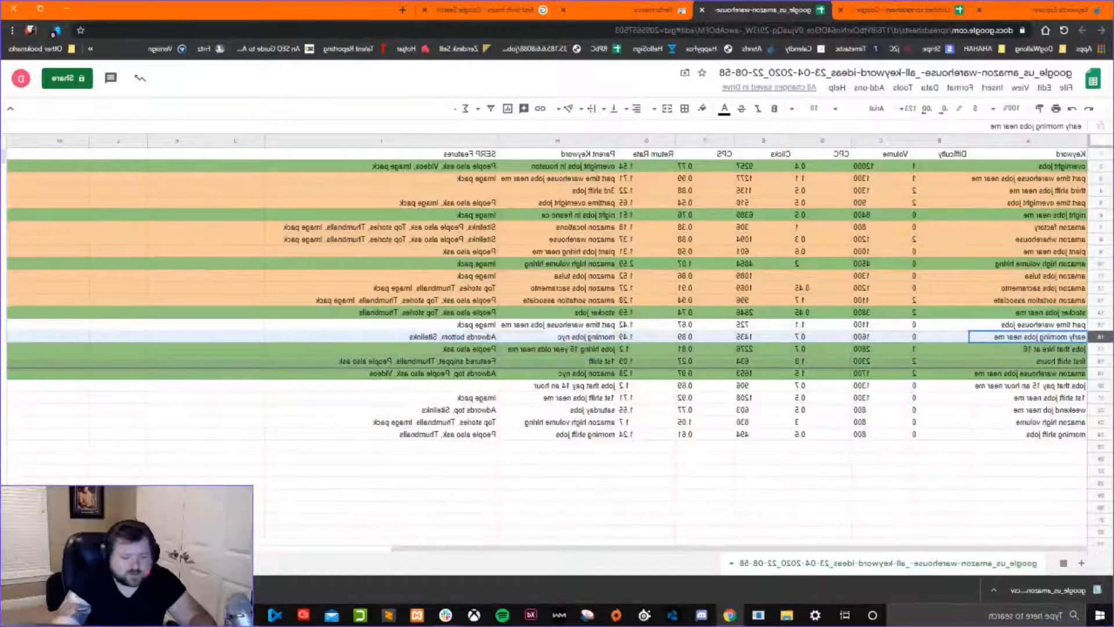
pyautogui.moveTo(1102, 337); pyautogui.dragTo(1105, 364)
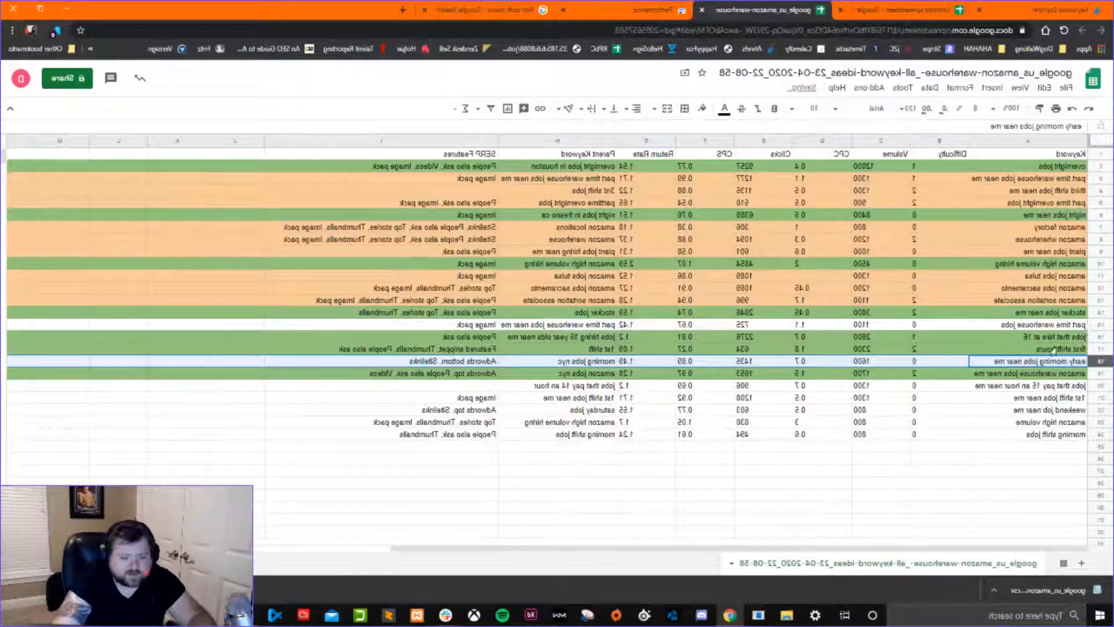
# Move the amazon high volume row directly below amazon high volume hiring and fill it with the supporting keywords' light orange.
pyautogui.click(1031, 422)
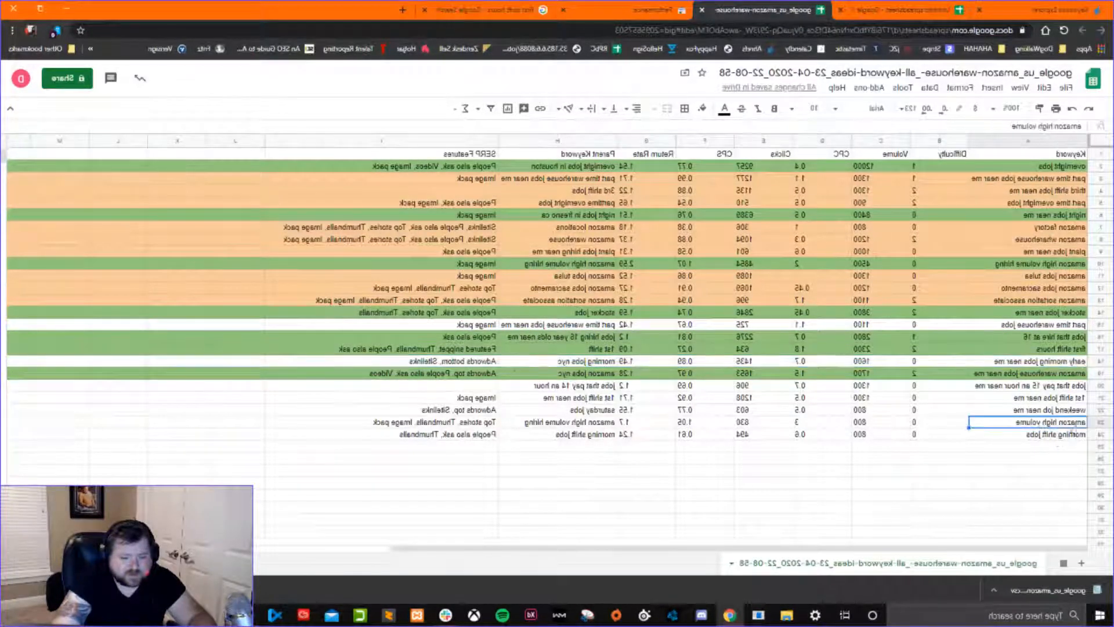
pyautogui.click(1099, 422)
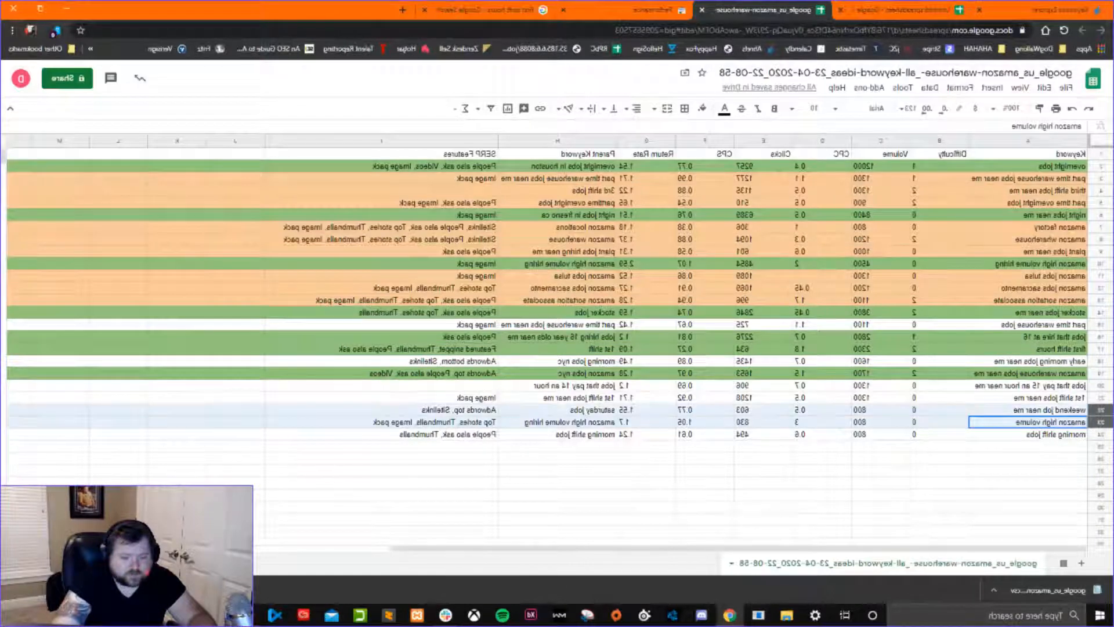
pyautogui.moveTo(1100, 422); pyautogui.dragTo(1101, 276)
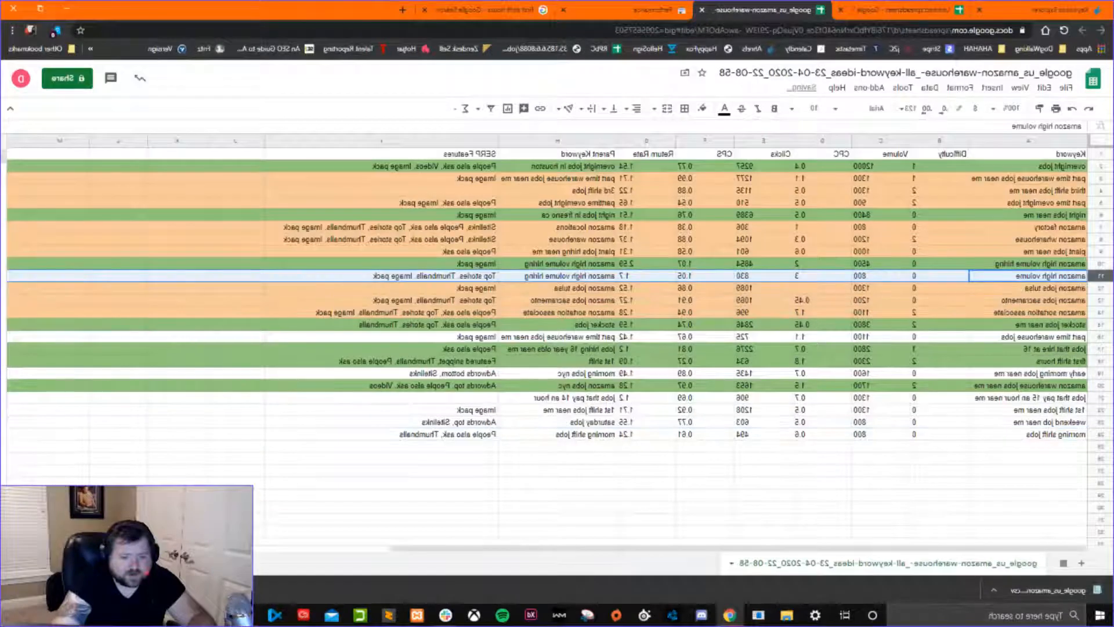
pyautogui.click(702, 110)
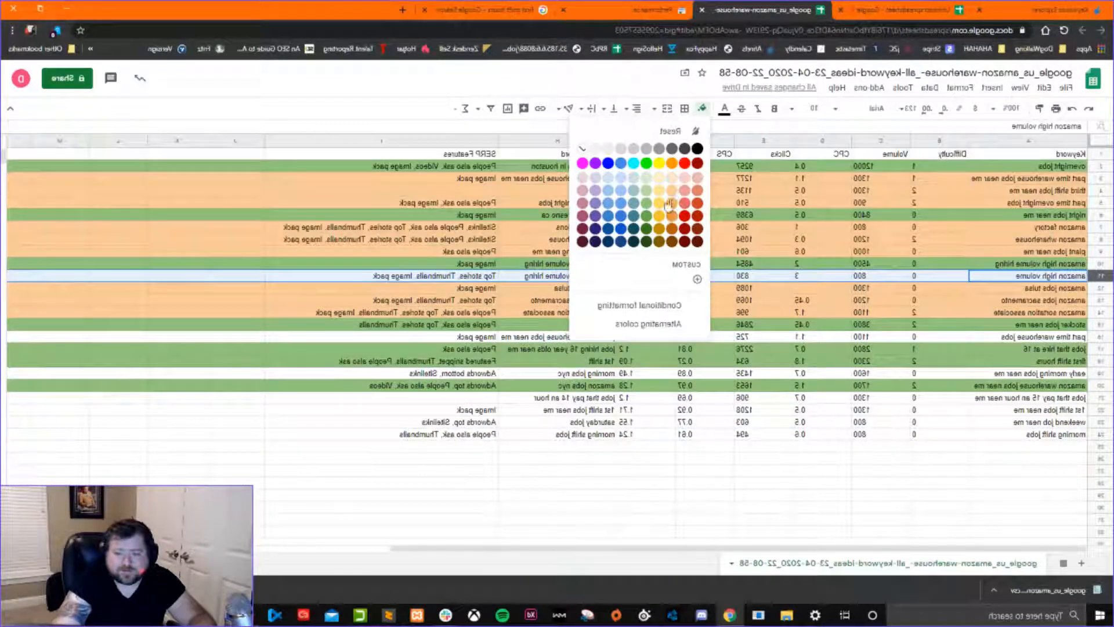
pyautogui.click(672, 191)
pyautogui.click(869, 302)
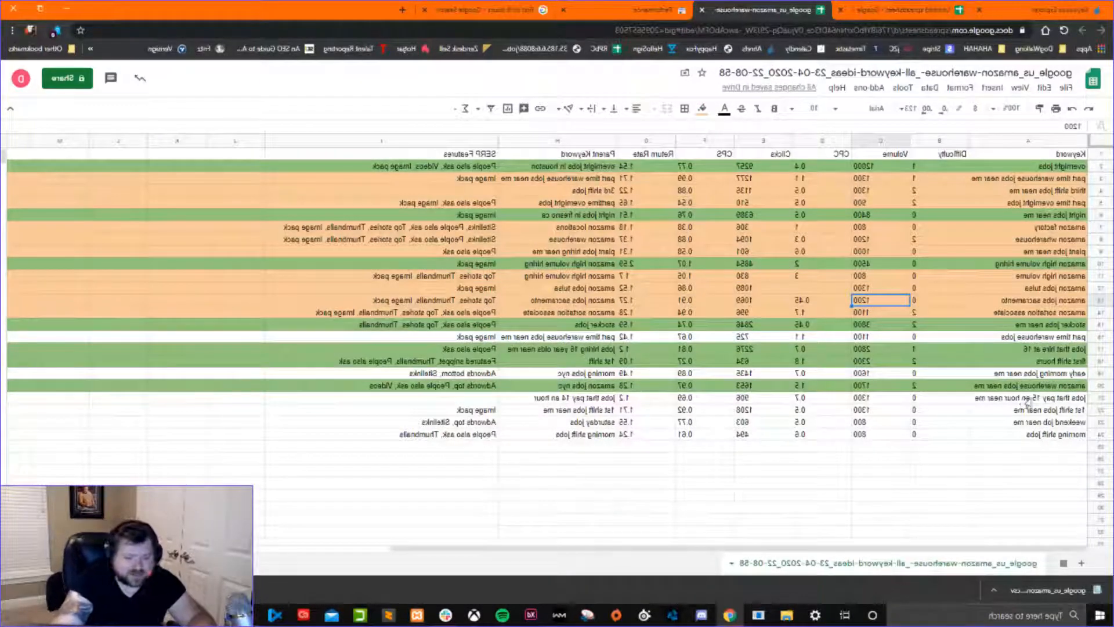
# Move the jobs that pay 15 an hour near me row directly below jobs that hire at 16.
pyautogui.click(1023, 401)
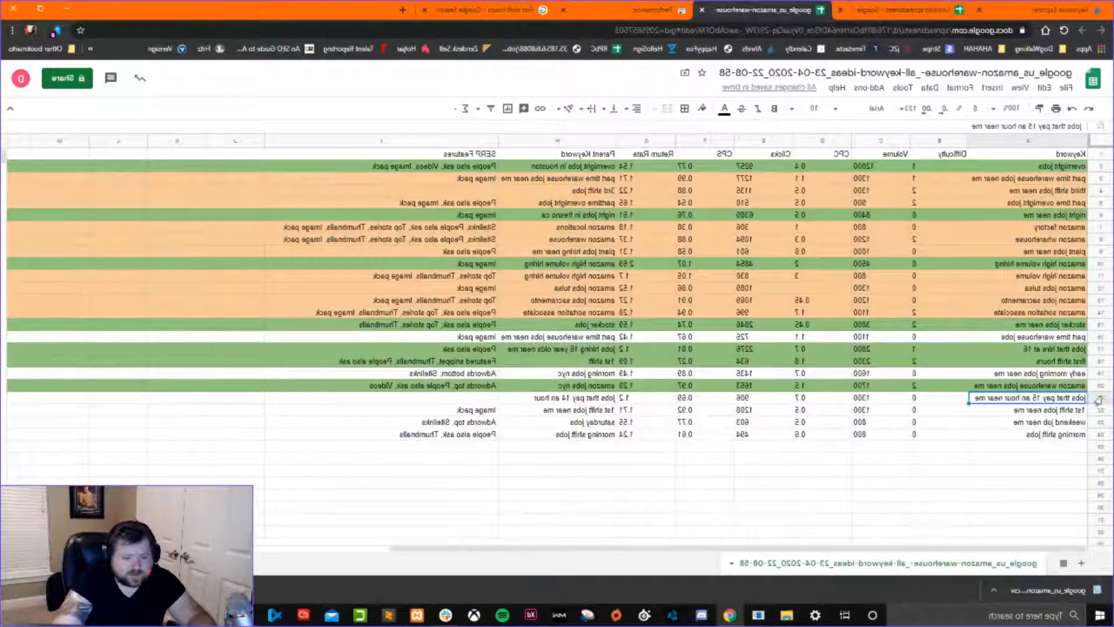
pyautogui.click(1100, 398)
pyautogui.moveTo(1101, 397); pyautogui.dragTo(1101, 361)
# Move weekend job near me below the 15 an hour row, and 1st shift jobs near me below early morning jobs near me.
pyautogui.click(1042, 422)
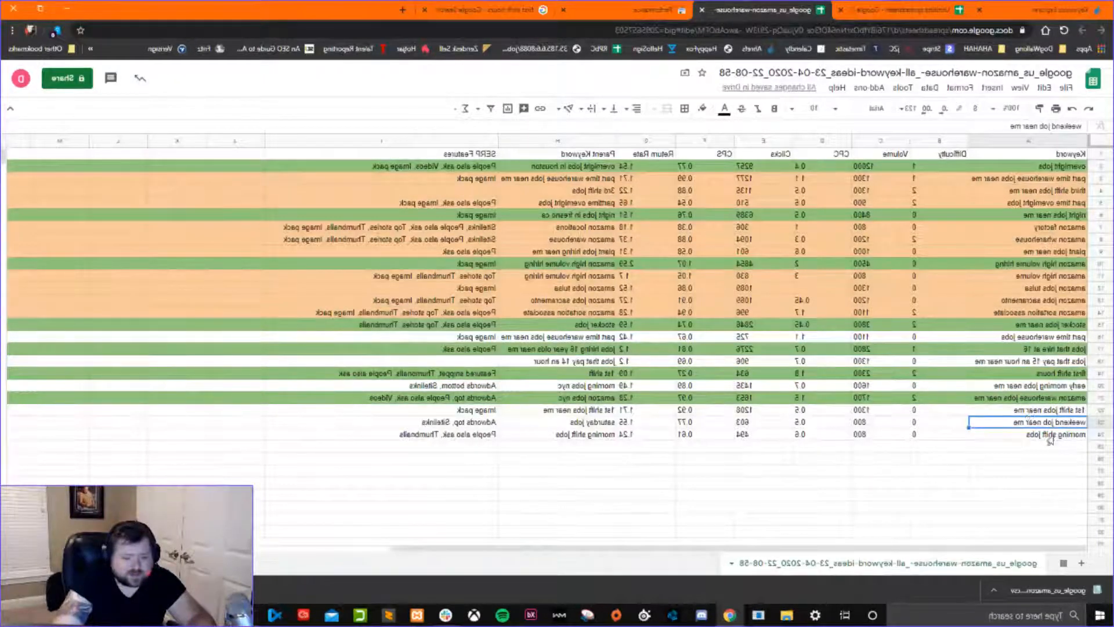
pyautogui.click(1099, 423)
pyautogui.moveTo(1099, 422); pyautogui.dragTo(1098, 373)
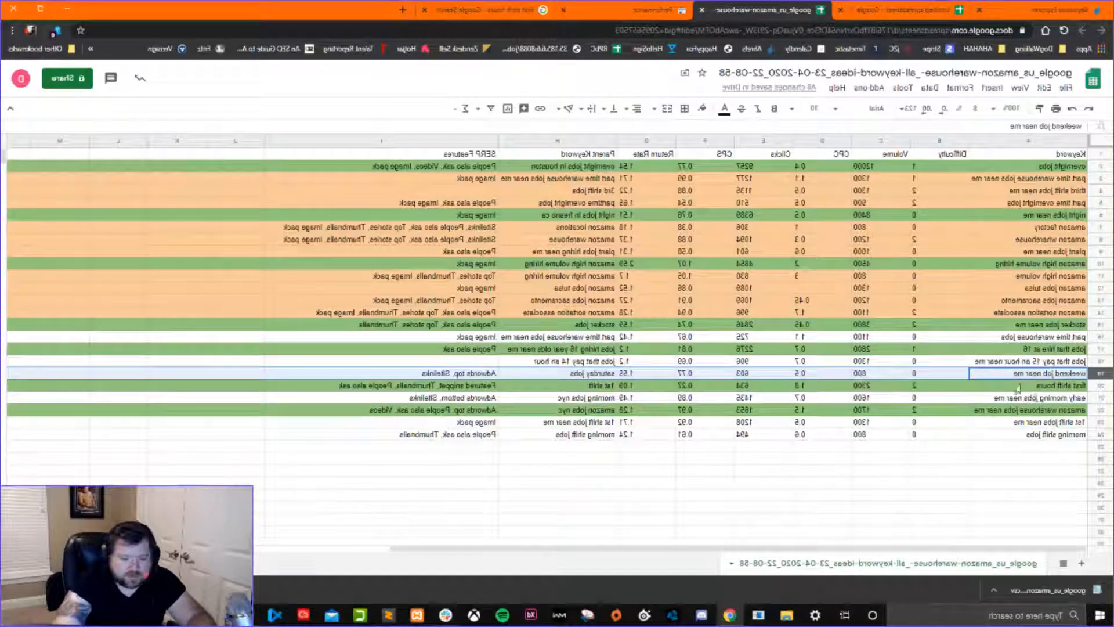
pyautogui.click(1068, 424)
pyautogui.moveTo(1101, 423); pyautogui.dragTo(1048, 412)
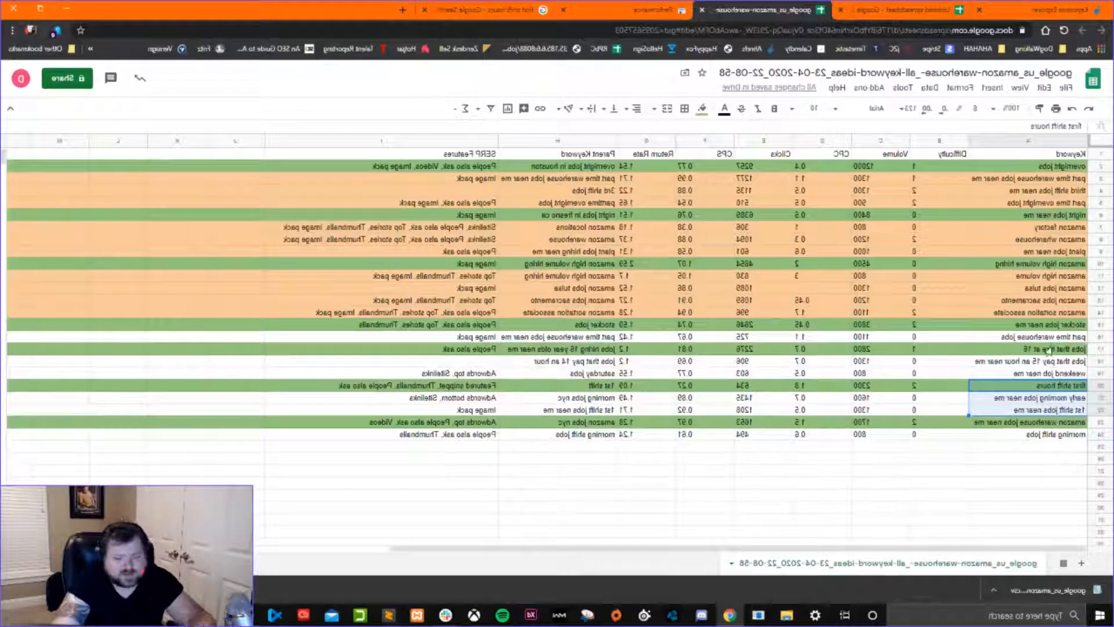
# Review the jobs that hire at 16 group together with the two uncolored supporting keywords beneath it.
pyautogui.moveTo(1052, 351); pyautogui.dragTo(1047, 374)
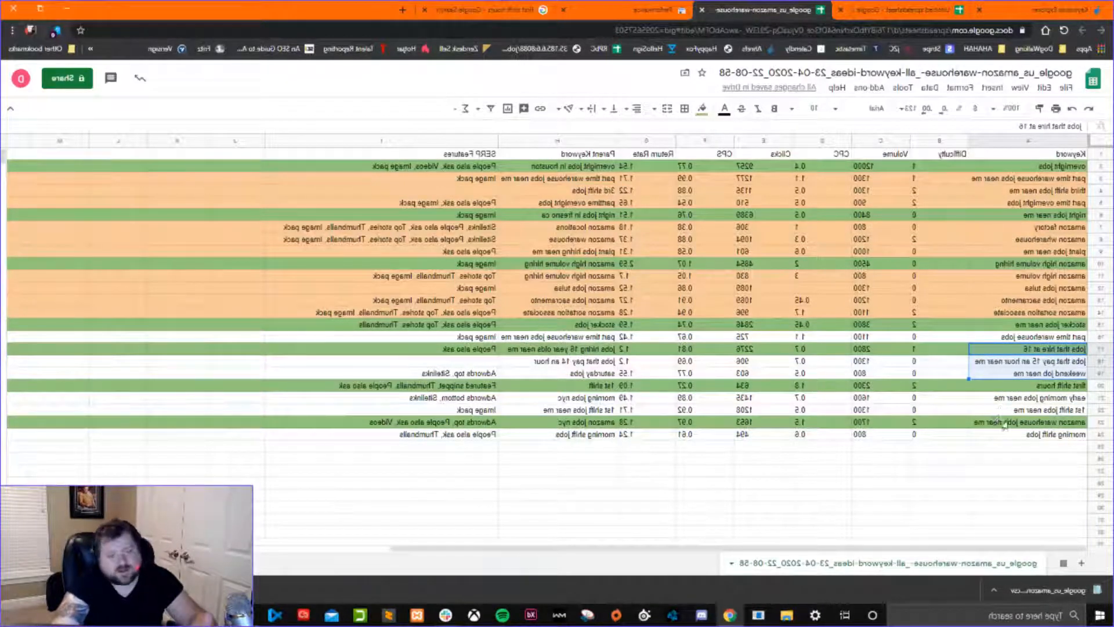
pyautogui.click(1036, 364)
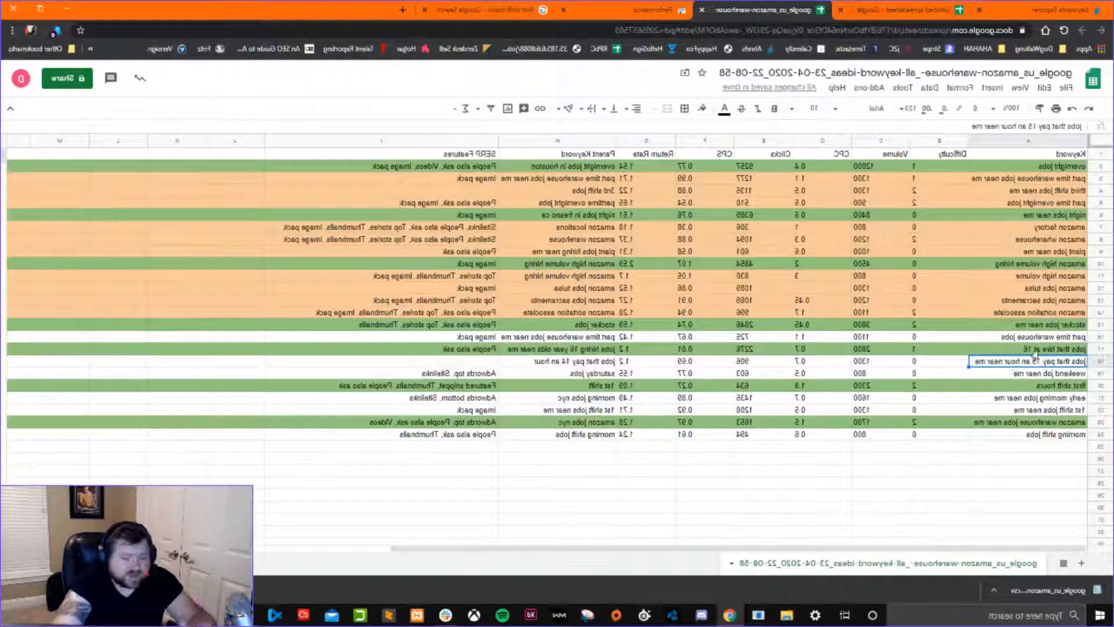
pyautogui.click(1025, 374)
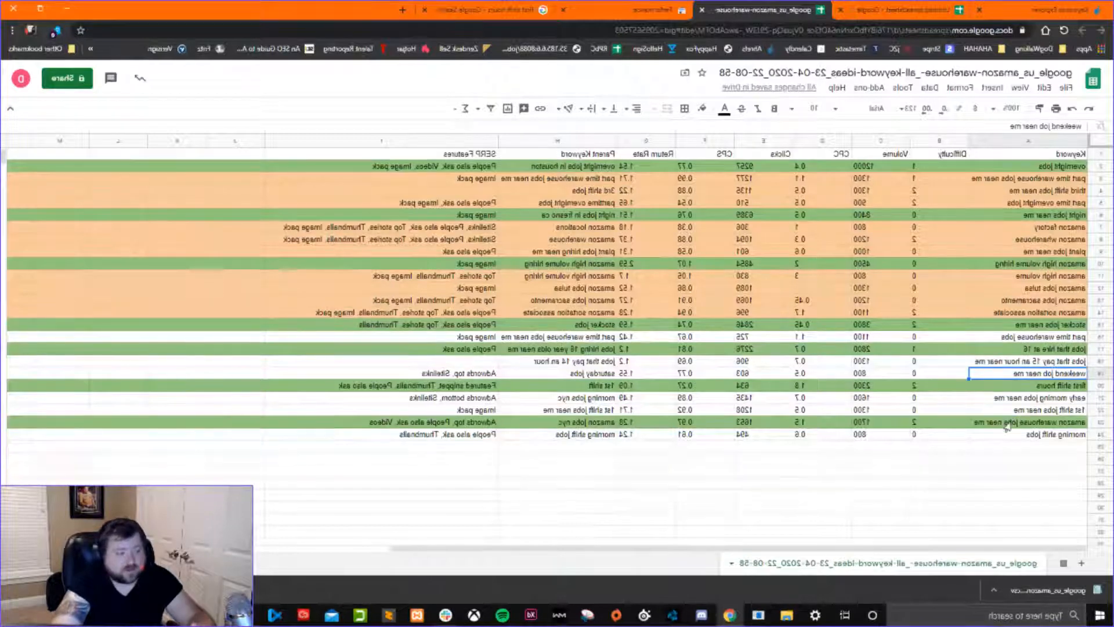
pyautogui.click(1014, 349)
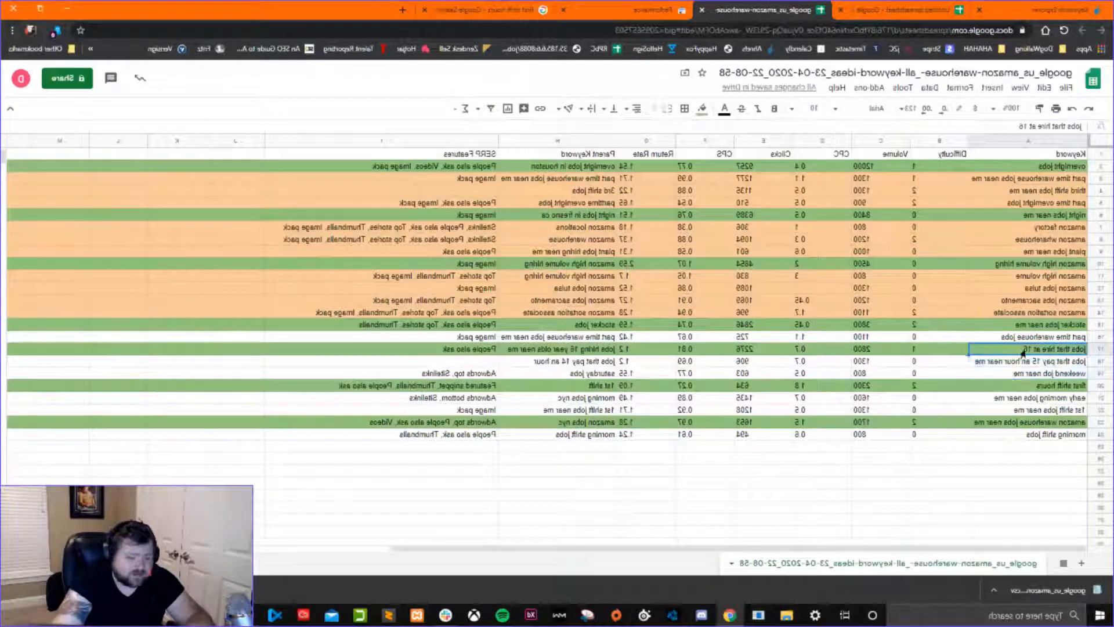
pyautogui.click(1007, 365)
pyautogui.click(1007, 374)
pyautogui.moveTo(1007, 351); pyautogui.dragTo(1006, 374)
pyautogui.click(1007, 376)
pyautogui.click(1006, 375)
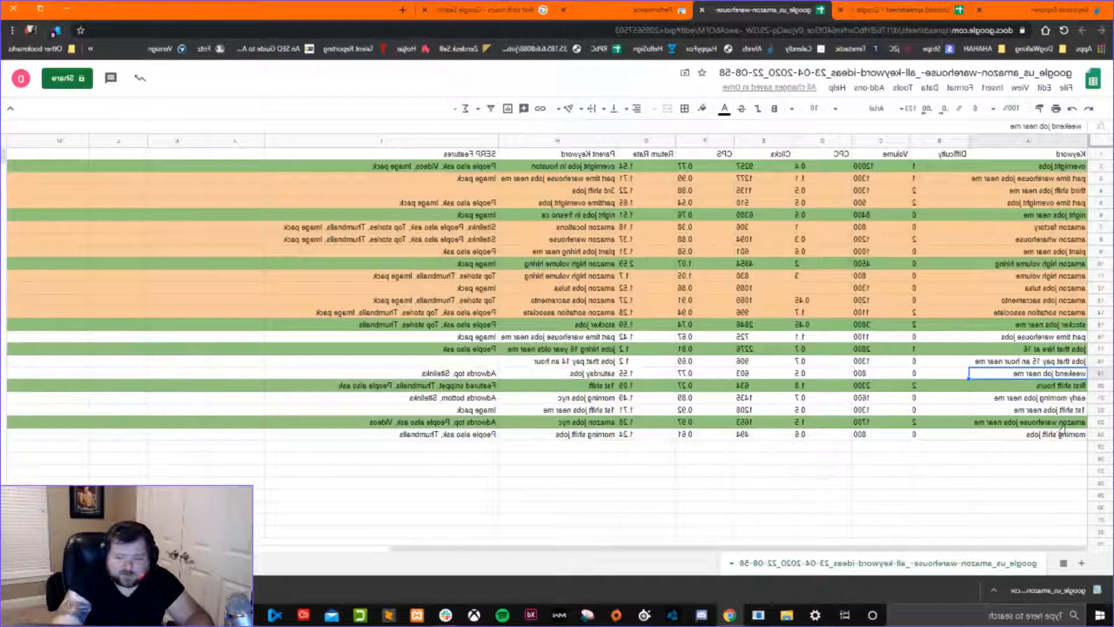
# Check morning shift jobs and its difficulty under amazon warehouse jobs near me, and compare overnight jobs with its three supporting keywords.
pyautogui.click(1025, 436)
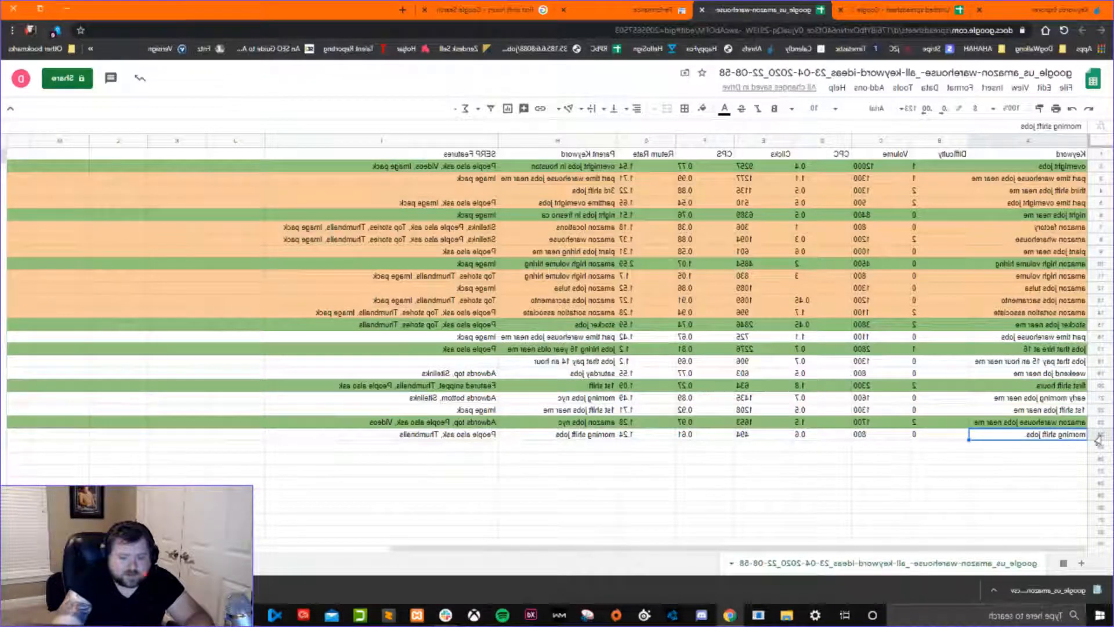
pyautogui.click(949, 469)
pyautogui.moveTo(1001, 425); pyautogui.dragTo(1000, 437)
pyautogui.click(915, 436)
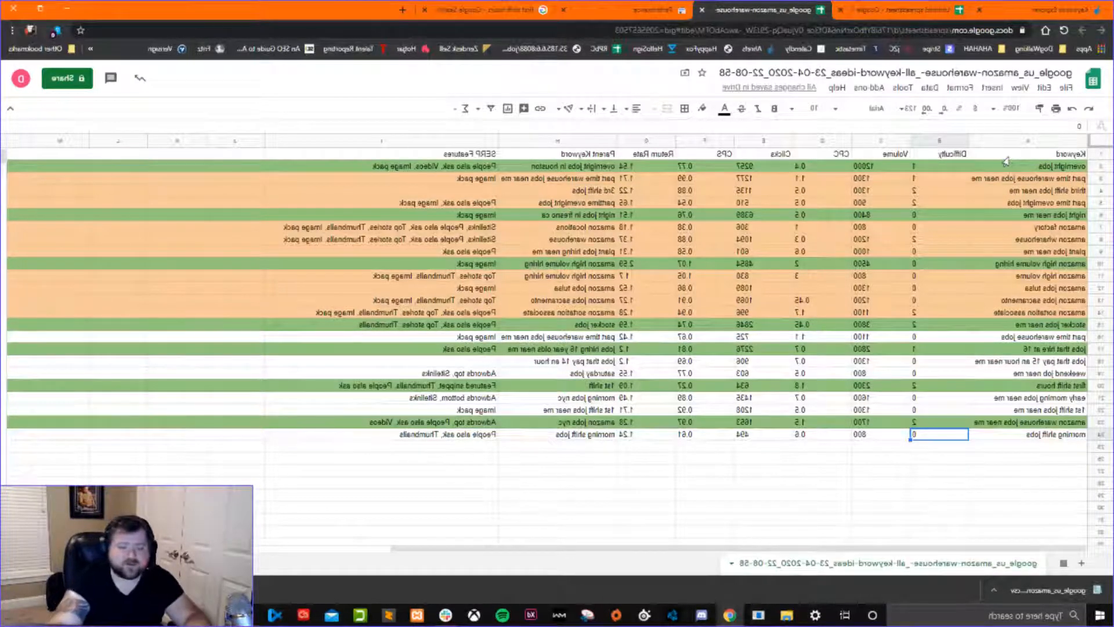
pyautogui.moveTo(998, 181); pyautogui.dragTo(999, 208)
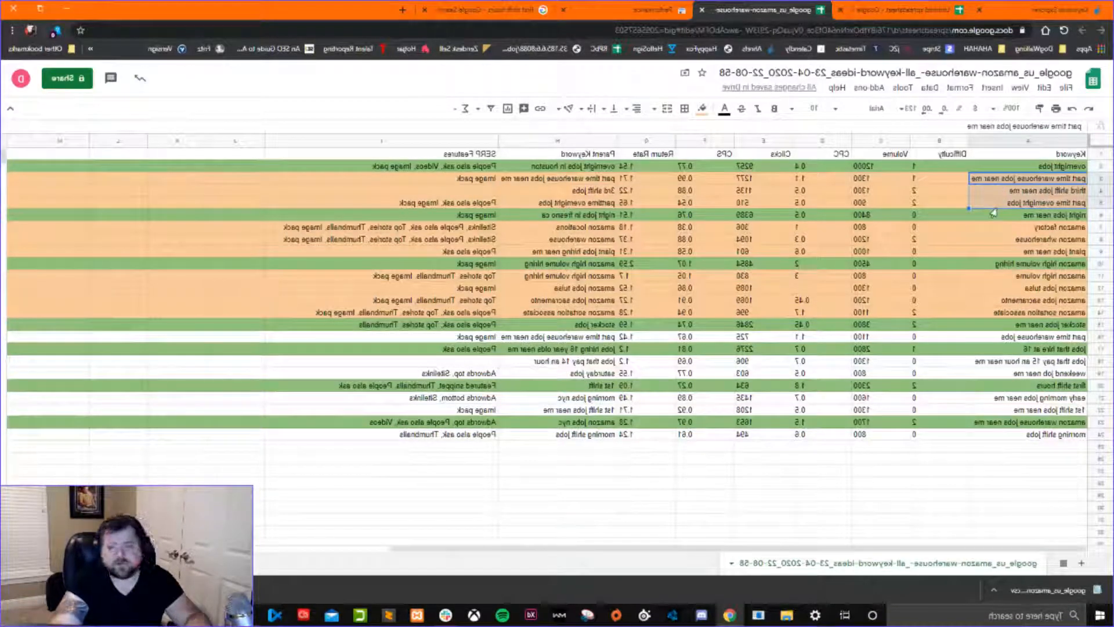
pyautogui.click(994, 205)
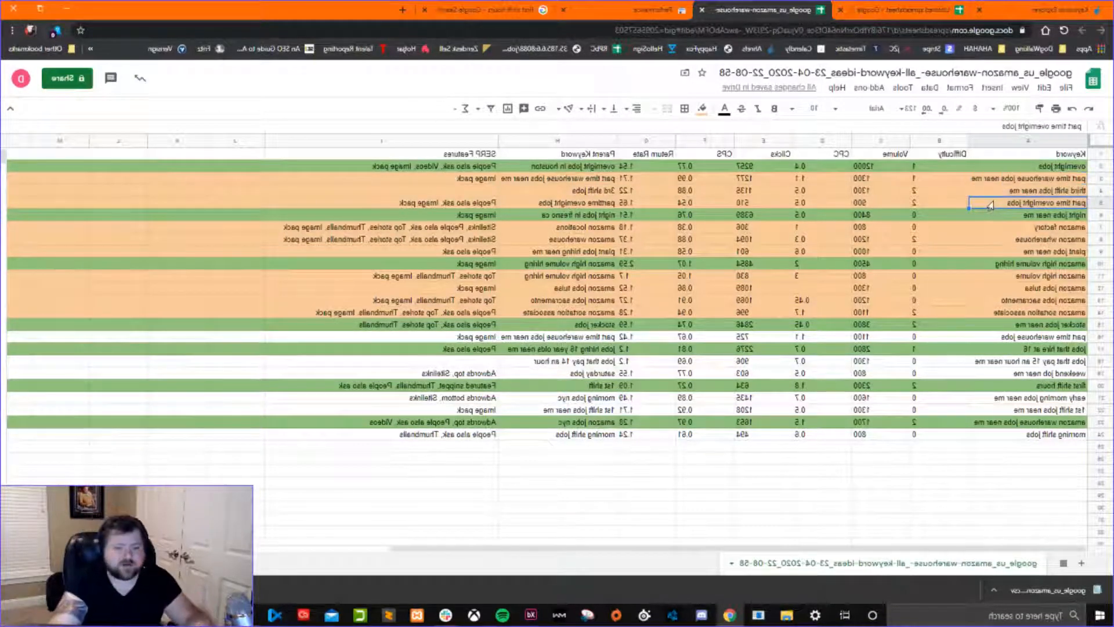
pyautogui.click(1027, 170)
pyautogui.moveTo(1003, 182); pyautogui.dragTo(1005, 206)
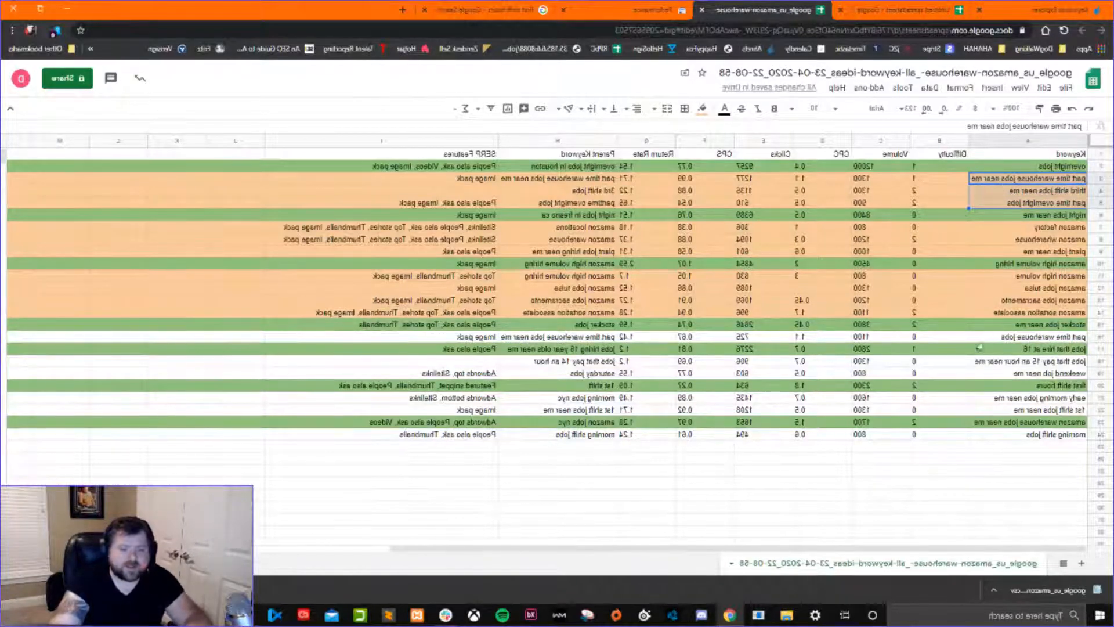
pyautogui.click(984, 216)
# Insert one blank row above night jobs near me and one above amazon high volume hiring to separate the keyword groups.
pyautogui.click(1100, 215)
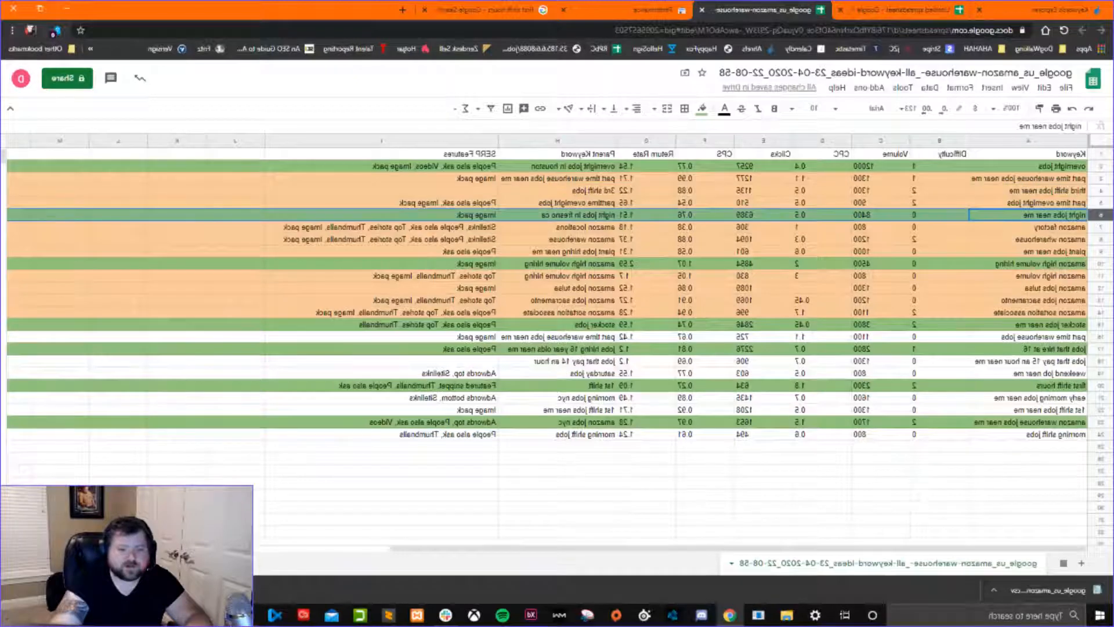
pyautogui.rightClick(1100, 215)
pyautogui.click(1022, 309)
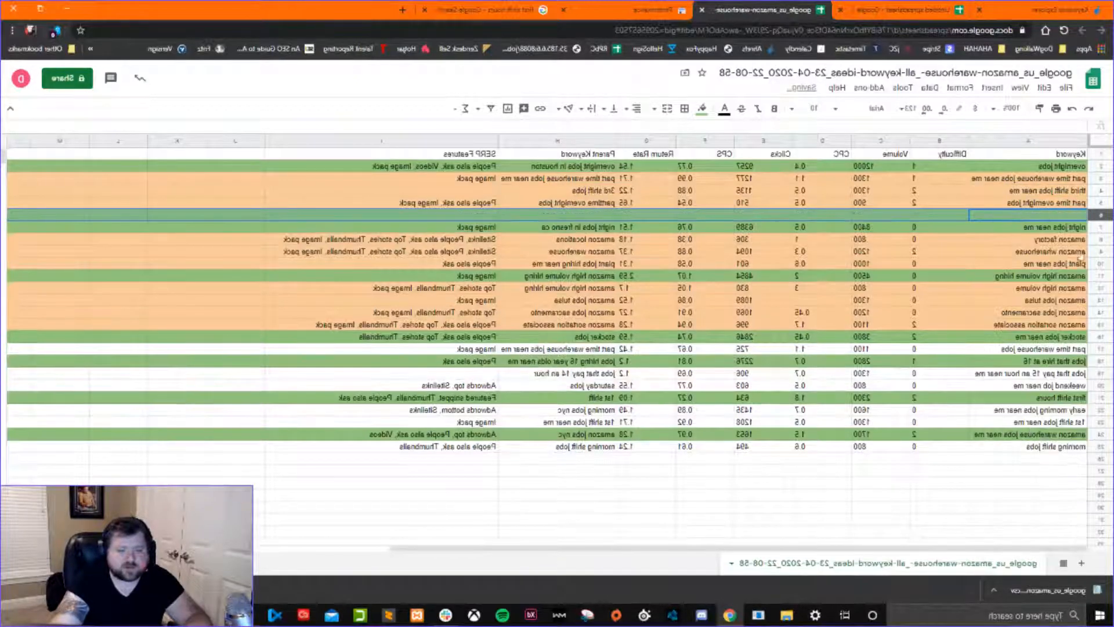
pyautogui.rightClick(1097, 276)
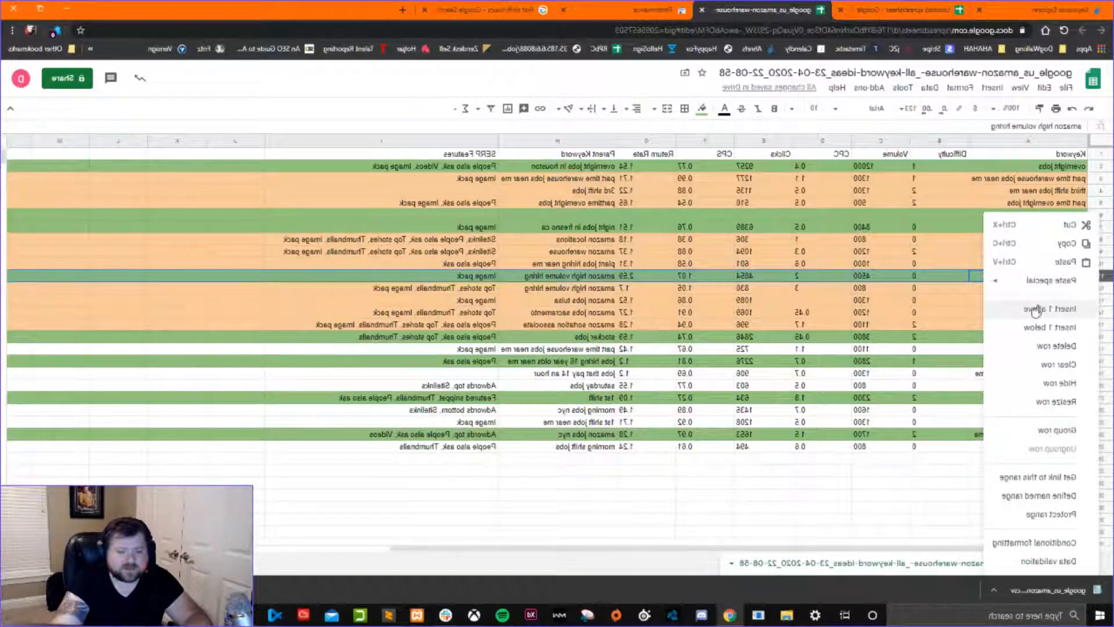
pyautogui.click(1035, 324)
# Insert two blank rows above stocker jobs near me and one blank row above jobs that hire at 16.
pyautogui.rightClick(1100, 349)
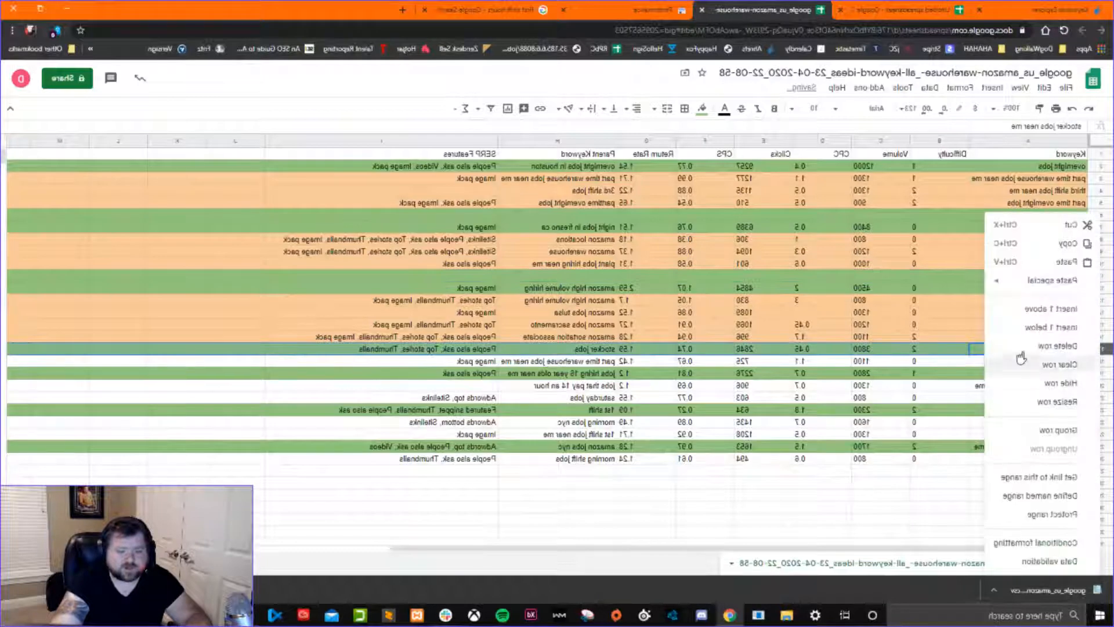
pyautogui.click(1031, 313)
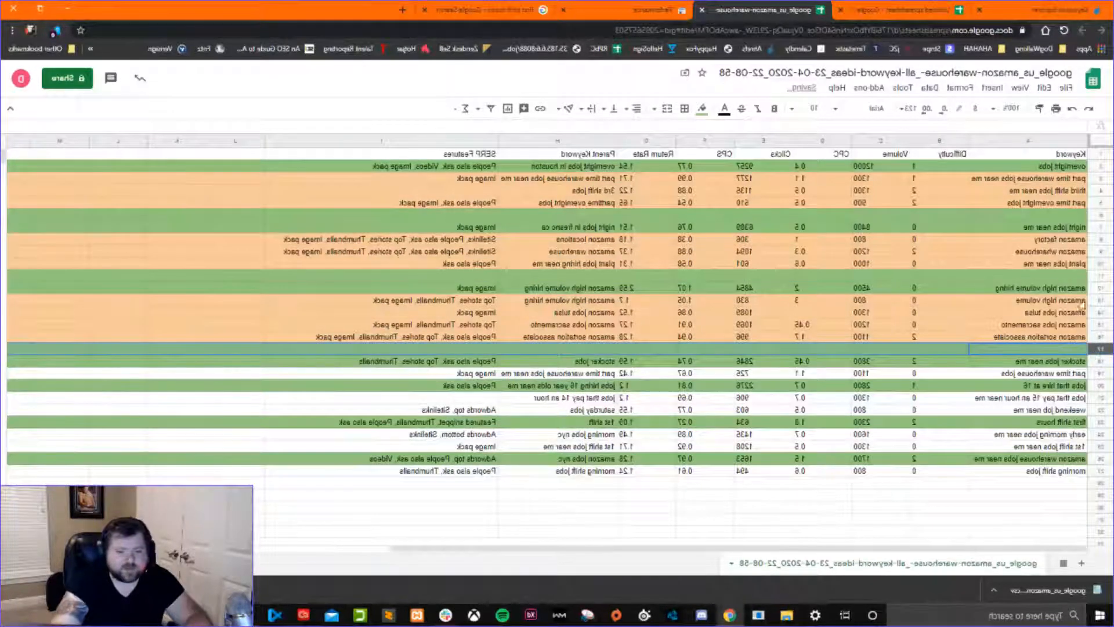
pyautogui.rightClick(1099, 361)
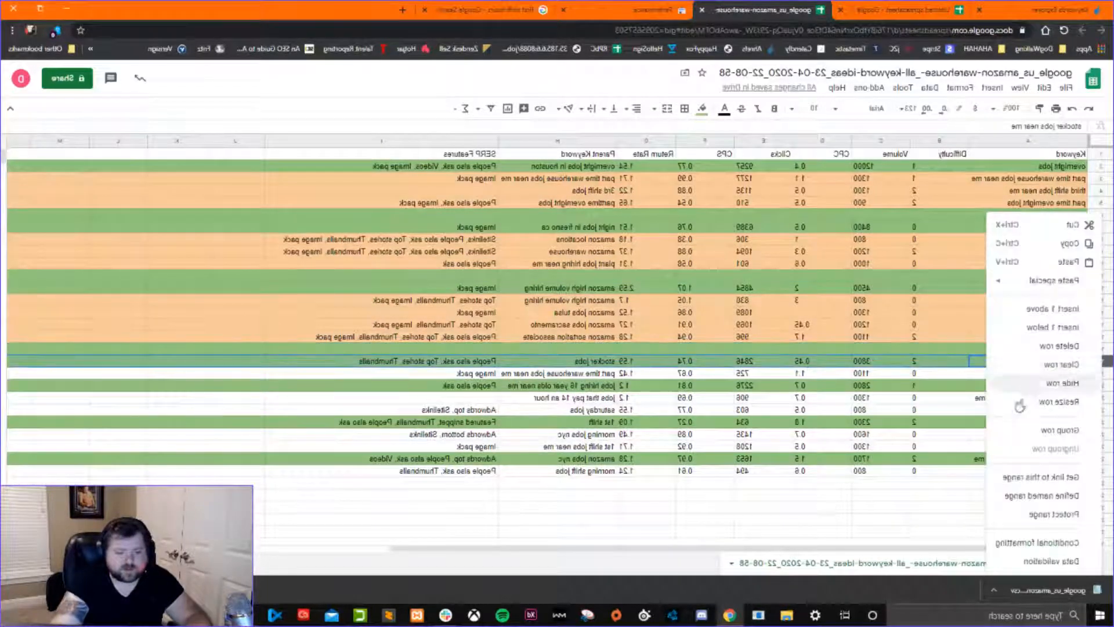
pyautogui.click(1045, 309)
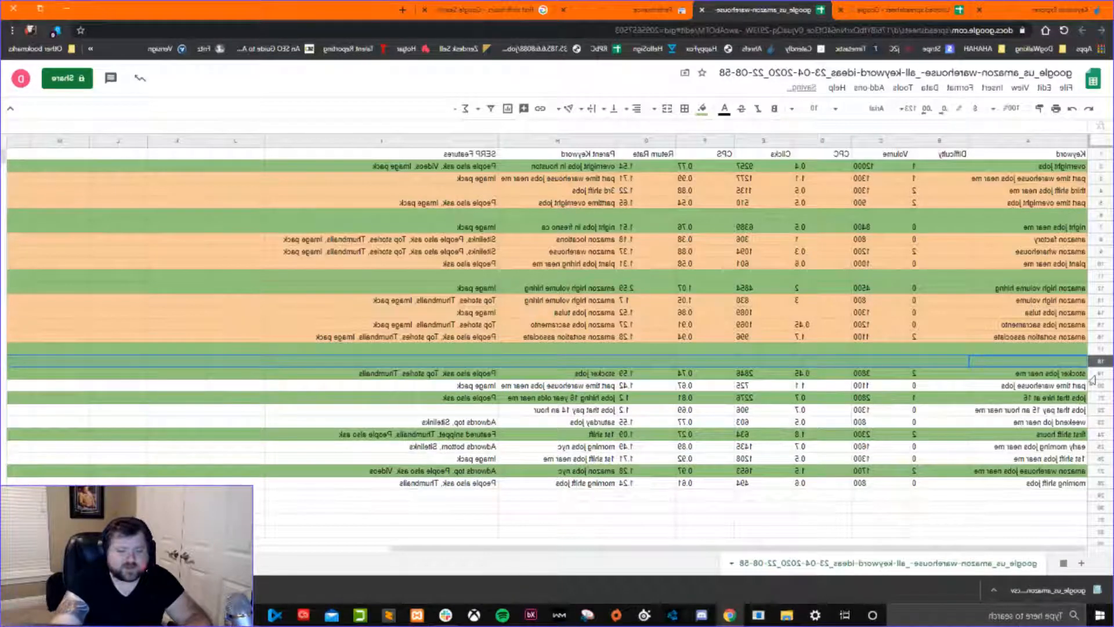
pyautogui.rightClick(1099, 398)
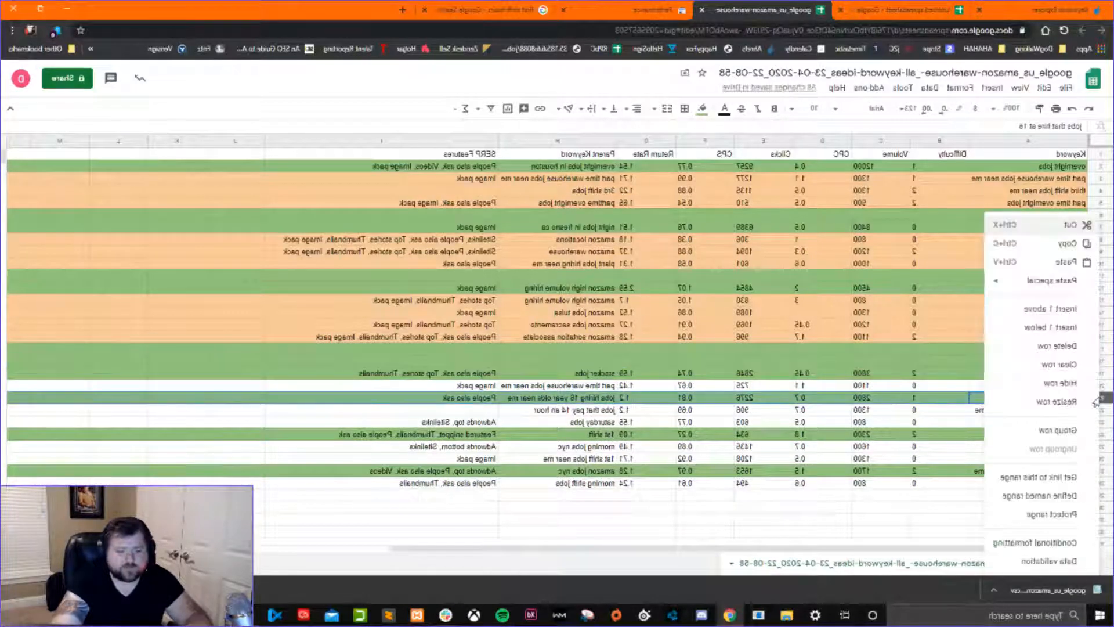
pyautogui.click(1033, 310)
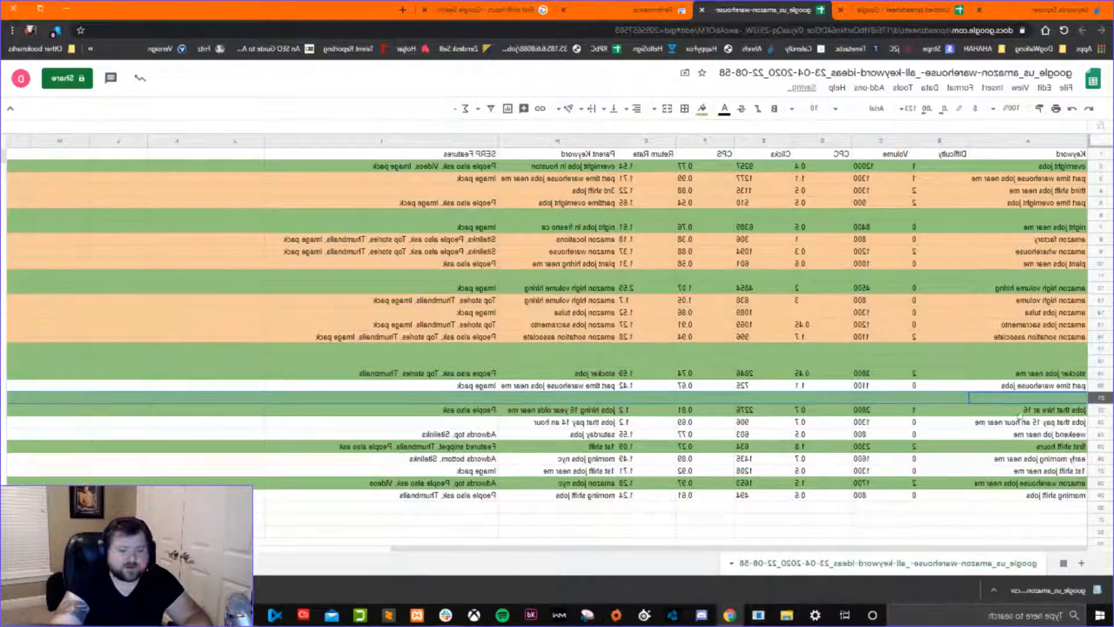
# Insert one blank row above first shift hours to separate its keyword group.
pyautogui.rightClick(1098, 446)
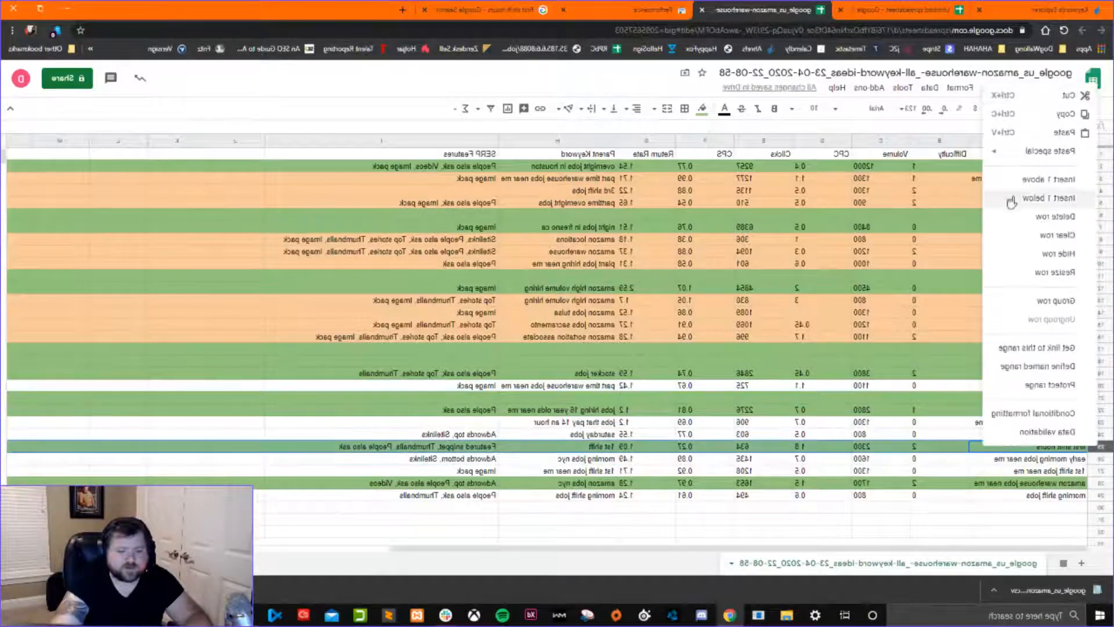
pyautogui.click(1030, 181)
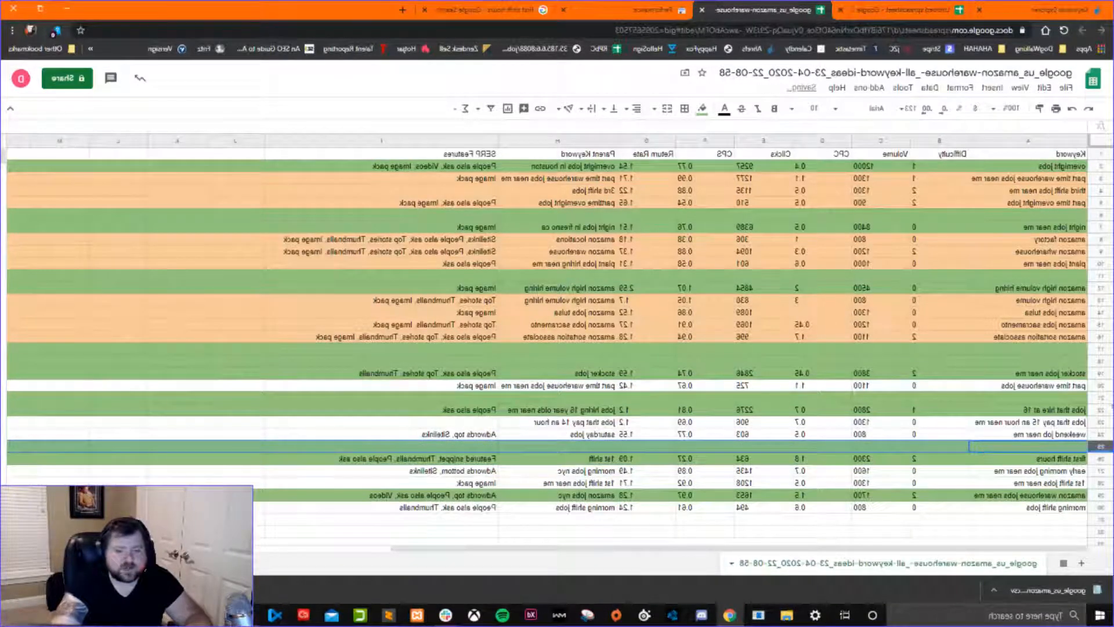
# Compare overnight jobs with its three supporting keywords, including their difficulty and search volume.
pyautogui.click(995, 170)
pyautogui.moveTo(998, 203); pyautogui.dragTo(425, 210)
pyautogui.click(1019, 172)
pyautogui.click(1019, 182)
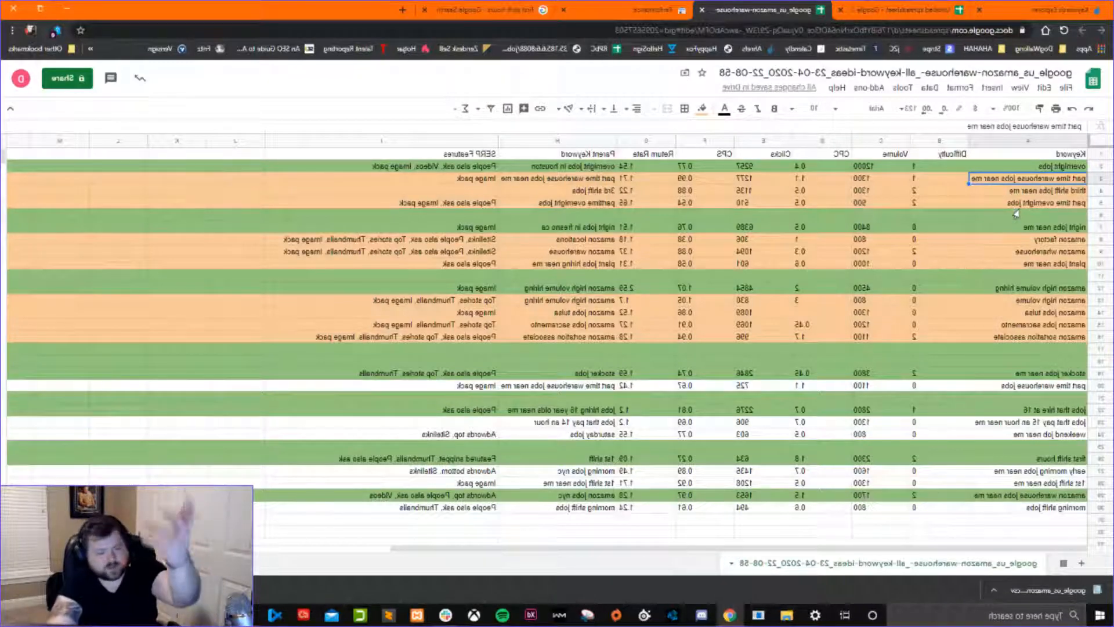
pyautogui.press('Up')
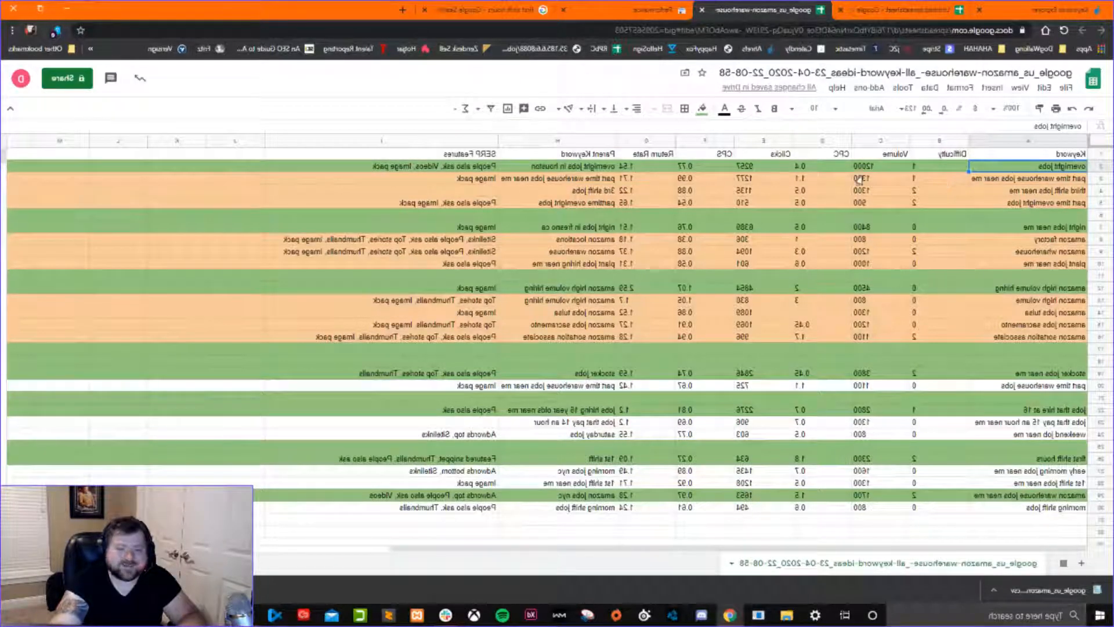
pyautogui.moveTo(859, 179); pyautogui.dragTo(861, 204)
pyautogui.moveTo(1007, 182)
pyautogui.mouseDown()
pyautogui.moveTo(1008, 203)
pyautogui.moveTo(879, 205)
pyautogui.mouseUp()
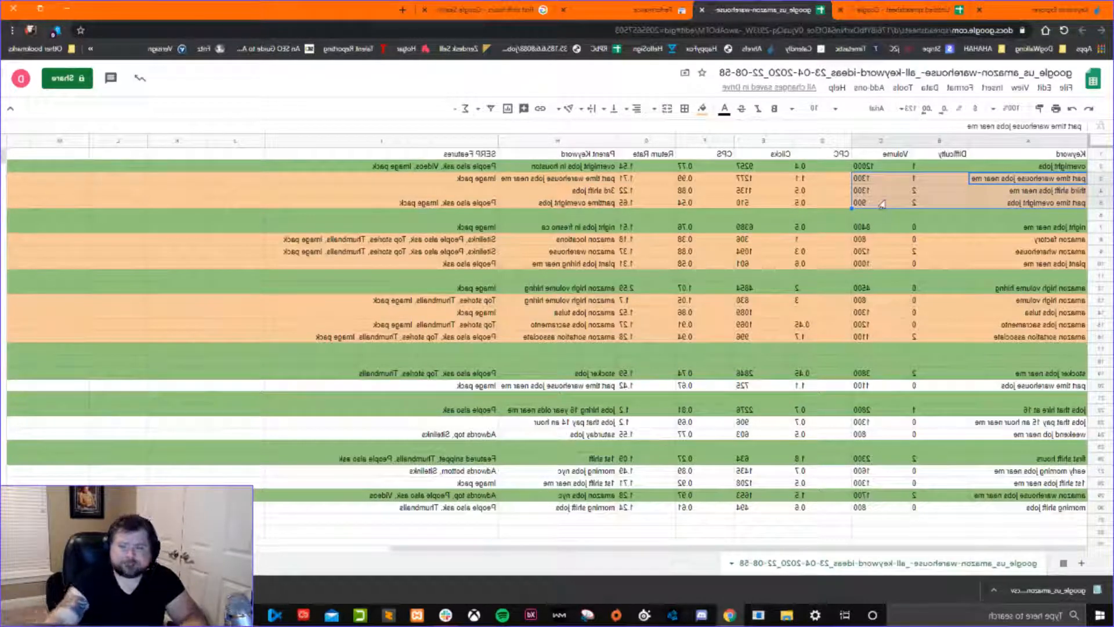
pyautogui.click(1018, 215)
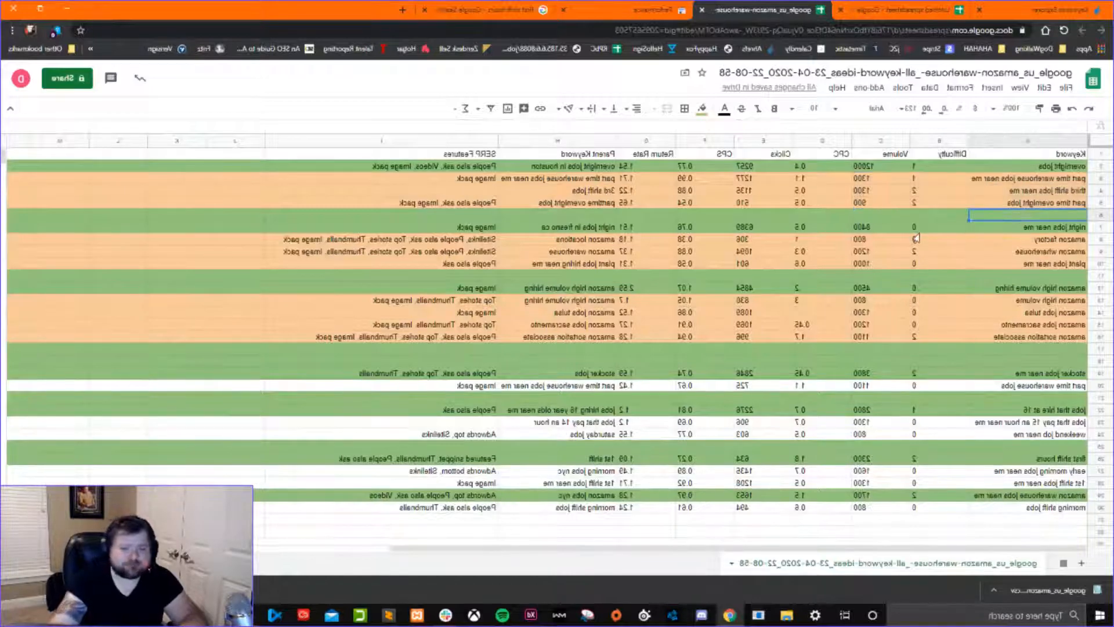
# Copy the overnight jobs keyword and check its search volume against the supporting keywords beneath it.
pyautogui.click(1058, 169)
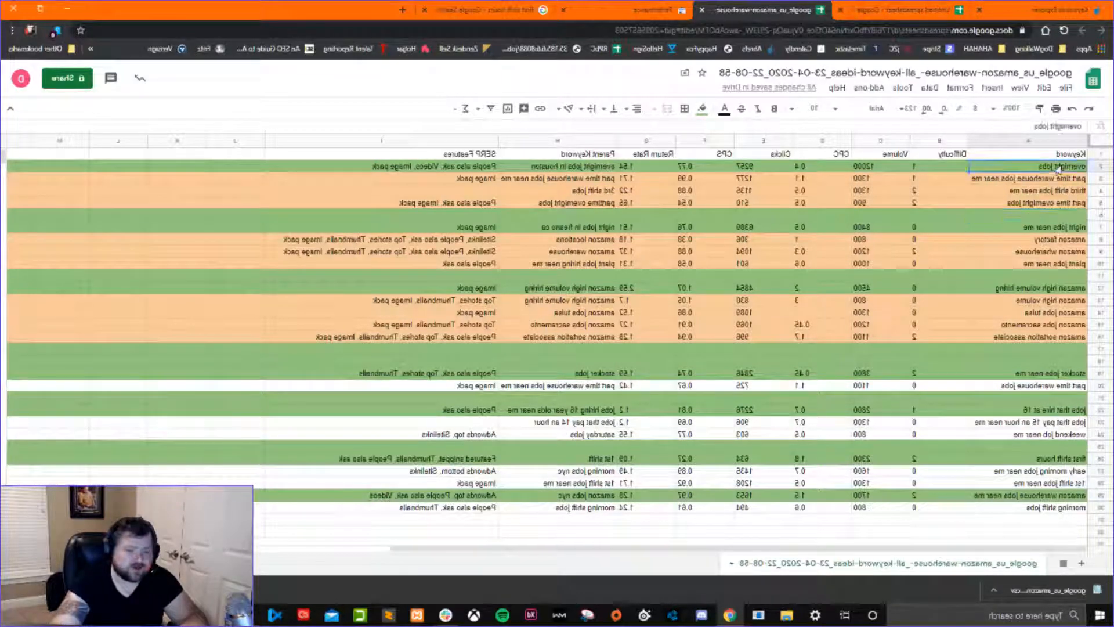
pyautogui.rightClick(1058, 168)
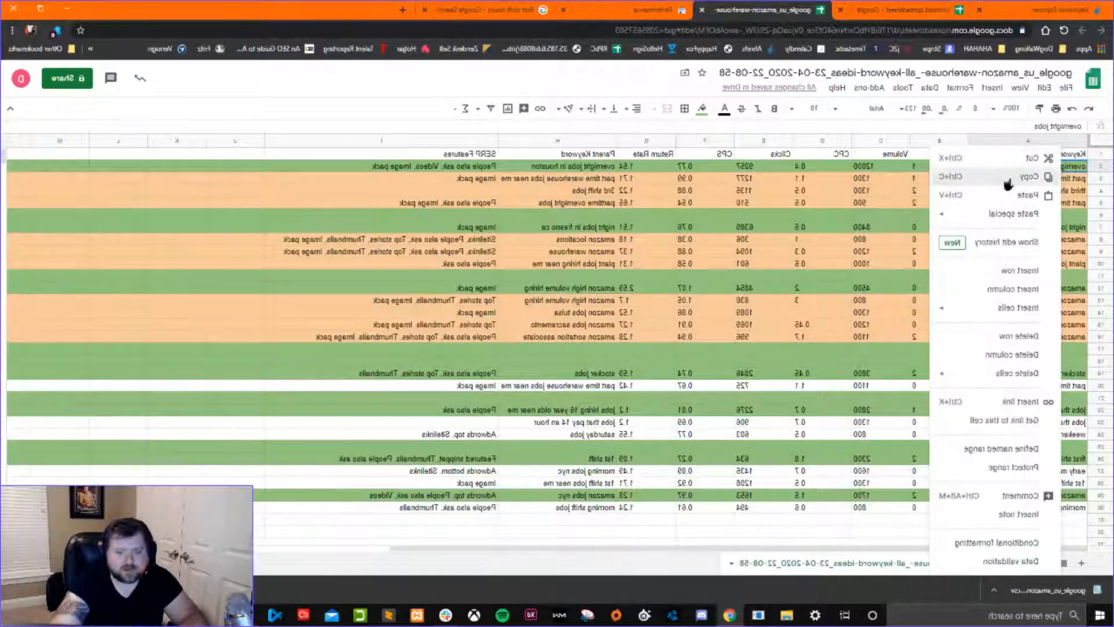
pyautogui.click(1039, 175)
pyautogui.click(881, 190)
pyautogui.click(883, 171)
pyautogui.click(882, 179)
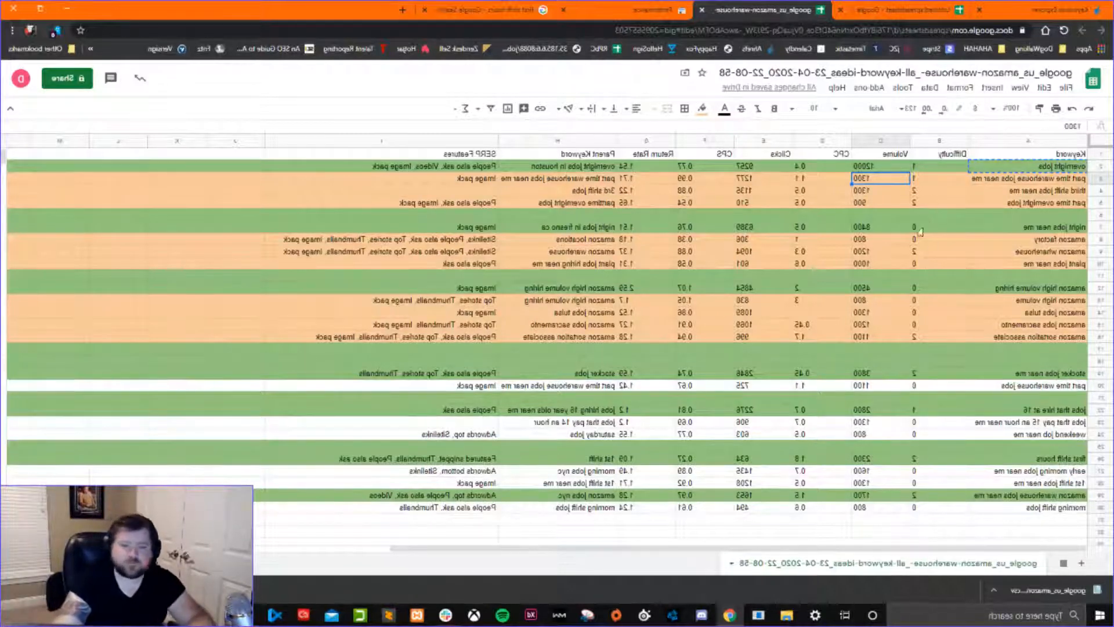
# Copy overnight jobs from the sheet and search for it in Ahrefs Keywords Explorer in place of amazon warehouse jobs.
pyautogui.rightClick(1011, 171)
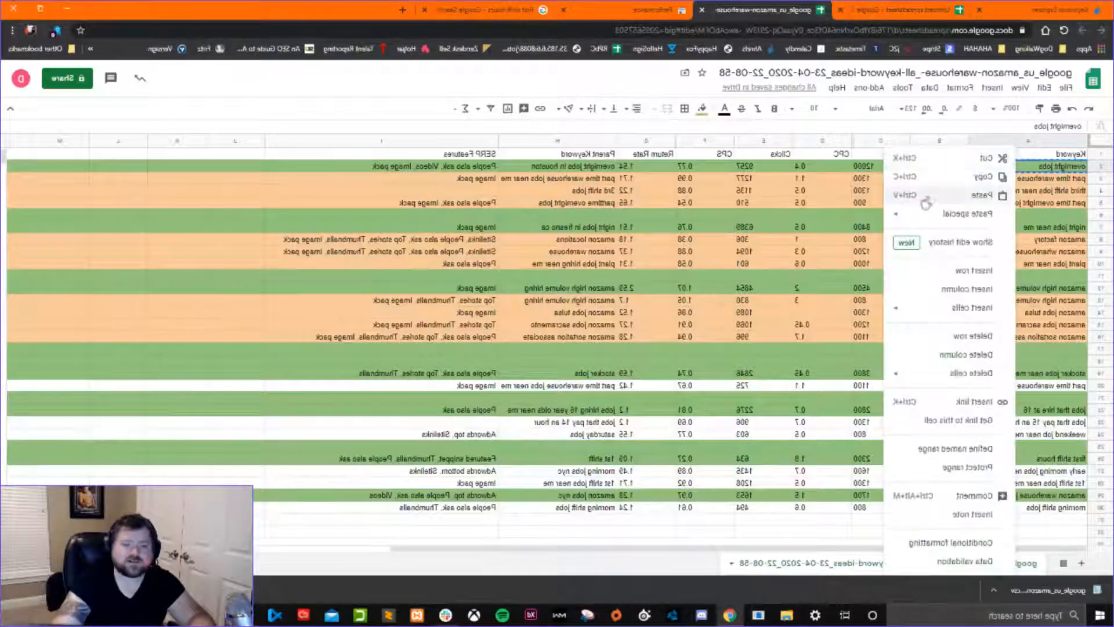
pyautogui.click(953, 184)
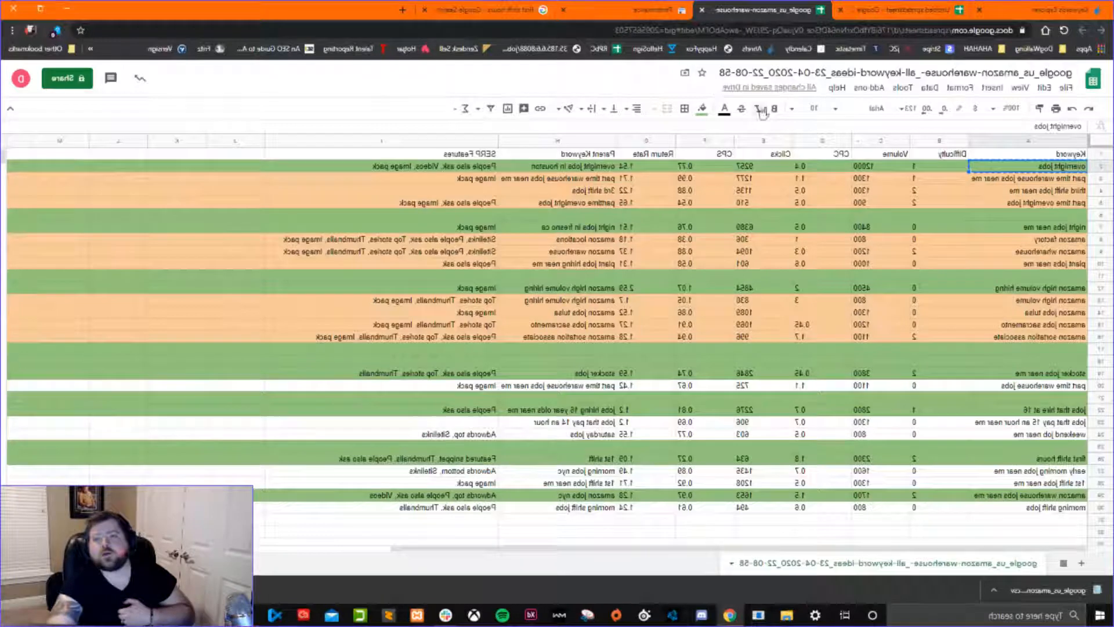
pyautogui.click(1030, 10)
pyautogui.moveTo(925, 102); pyautogui.dragTo(986, 103)
pyautogui.rightClick(985, 103)
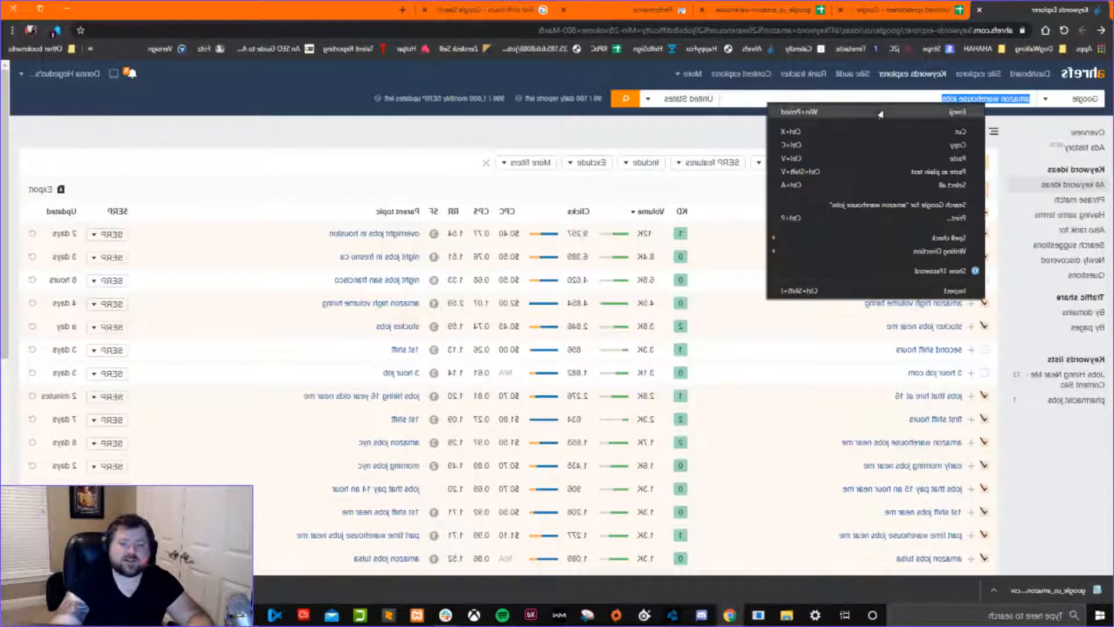
pyautogui.click(941, 160)
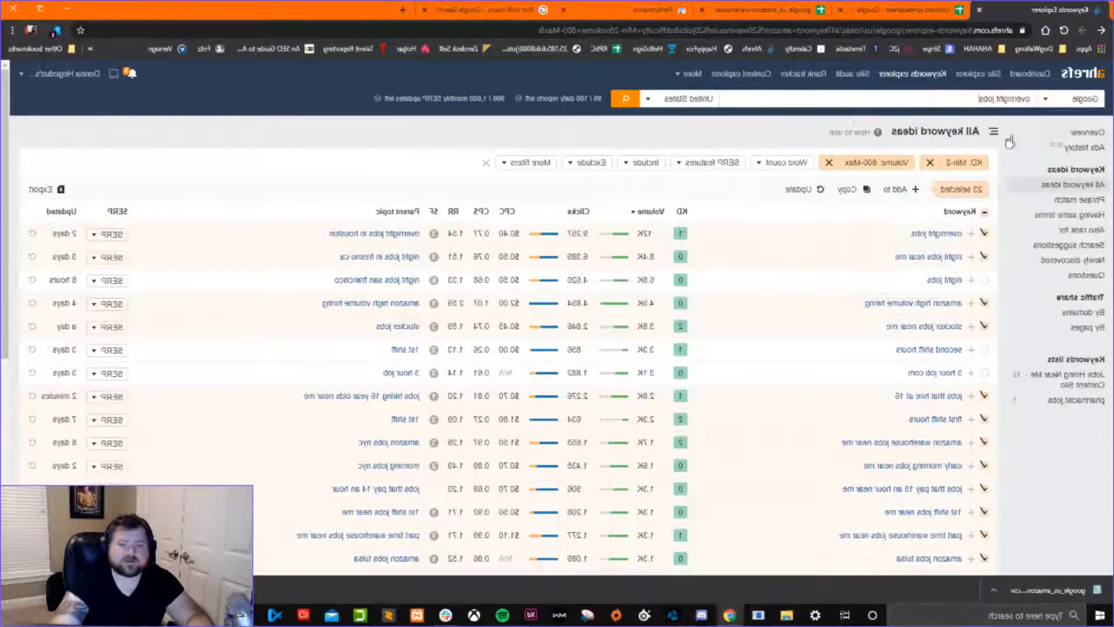
pyautogui.click(626, 99)
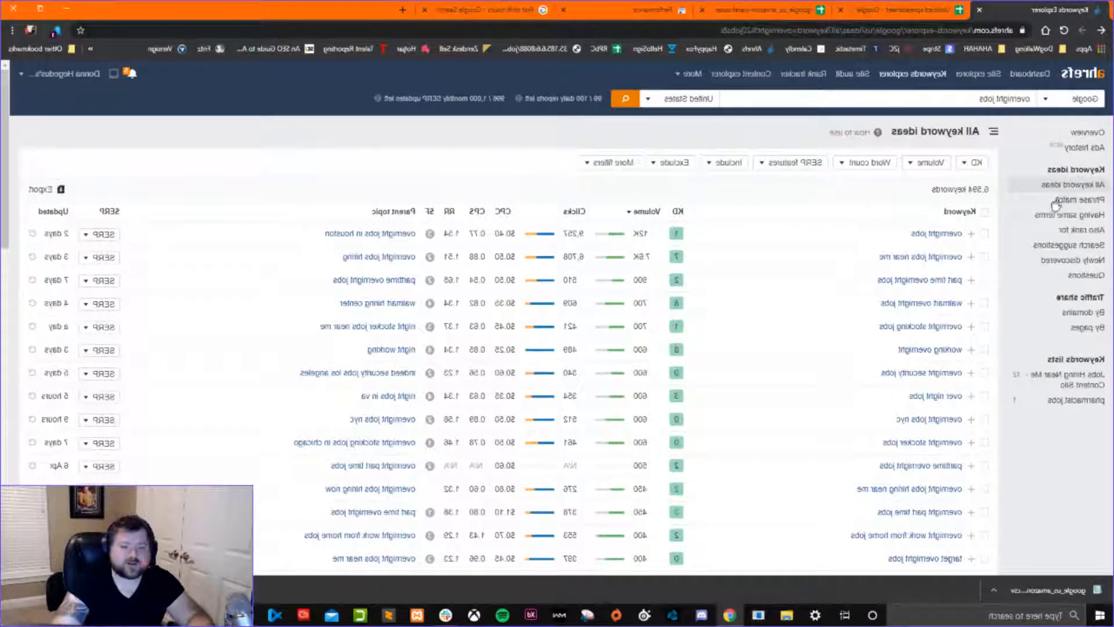
# Open the overnight jobs traffic share by pages report and examine the top Indeed page's traffic and share.
pyautogui.click(1083, 133)
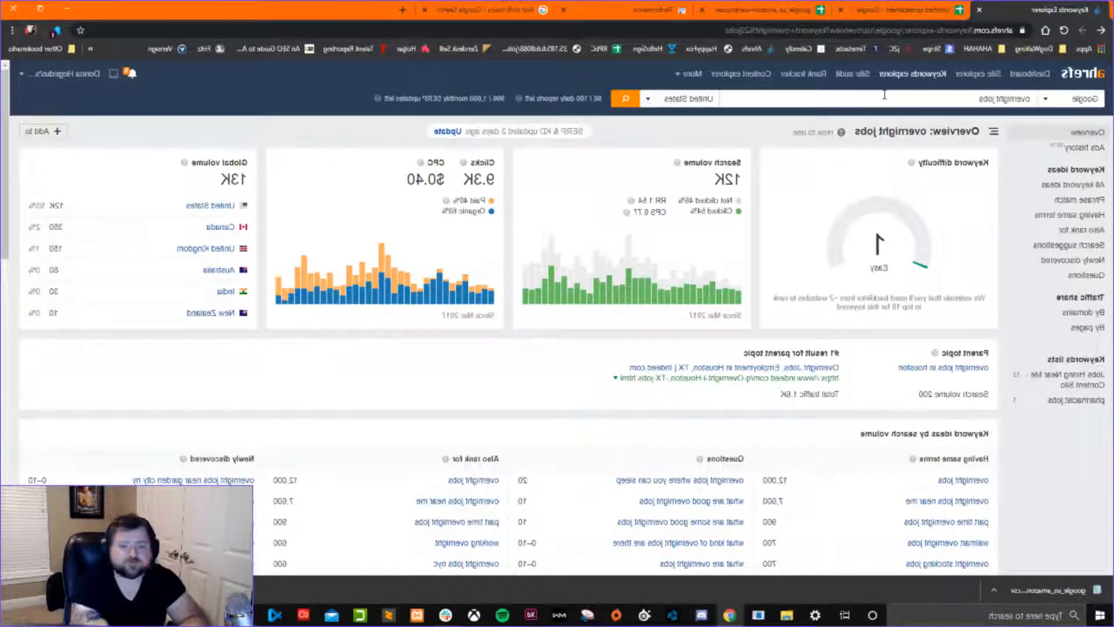
pyautogui.click(1084, 329)
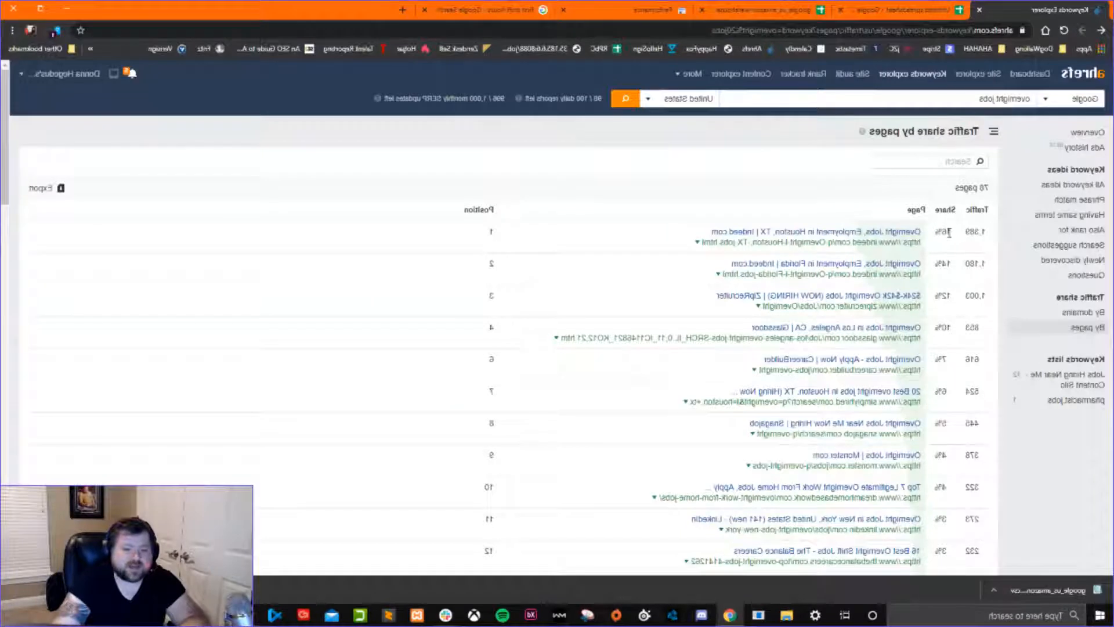
pyautogui.moveTo(949, 232); pyautogui.dragTo(932, 237)
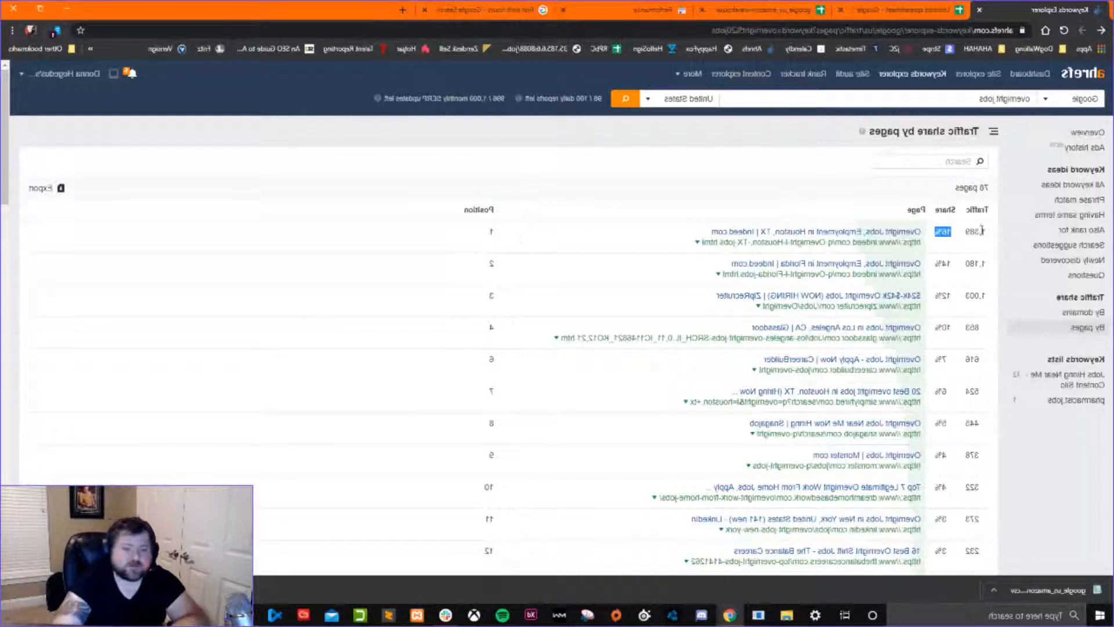
pyautogui.moveTo(987, 234); pyautogui.dragTo(958, 234)
pyautogui.click(960, 238)
pyautogui.doubleClick(943, 235)
pyautogui.doubleClick(941, 236)
pyautogui.tripleClick(944, 232)
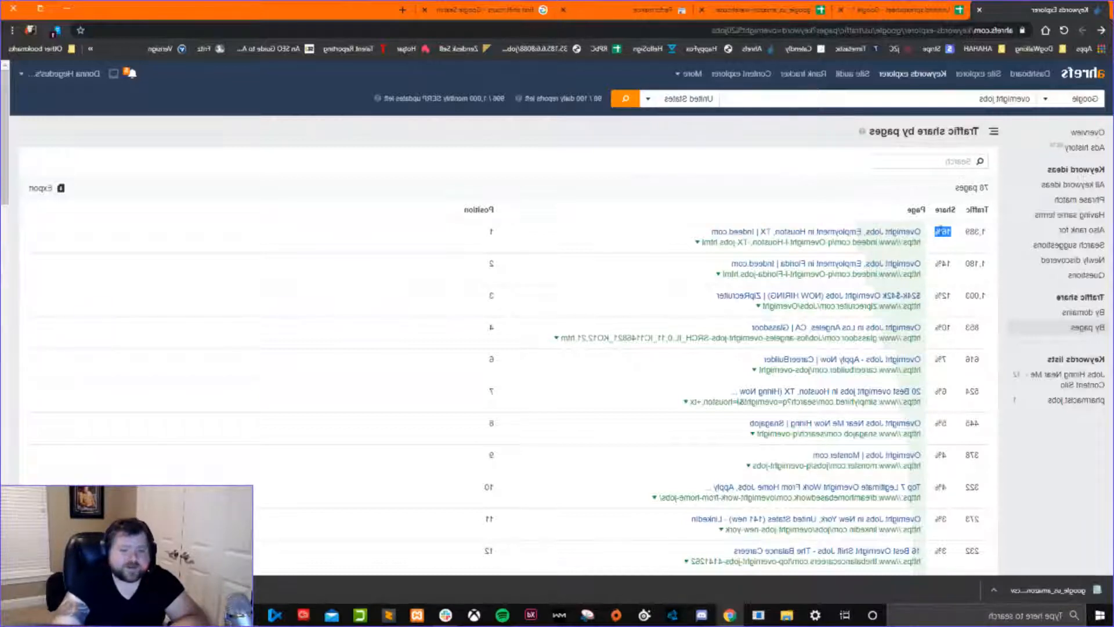
pyautogui.doubleClick(976, 231)
pyautogui.doubleClick(943, 232)
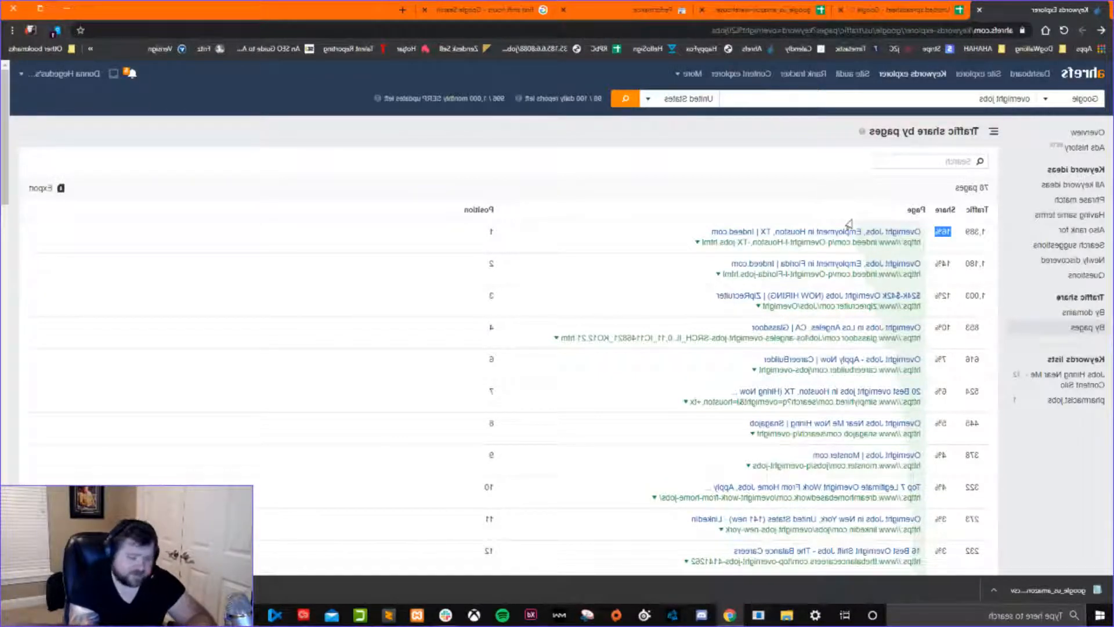
# Open the top-ranking Indeed overnight jobs page for Houston, skim its listings and close it.
pyautogui.click(697, 242)
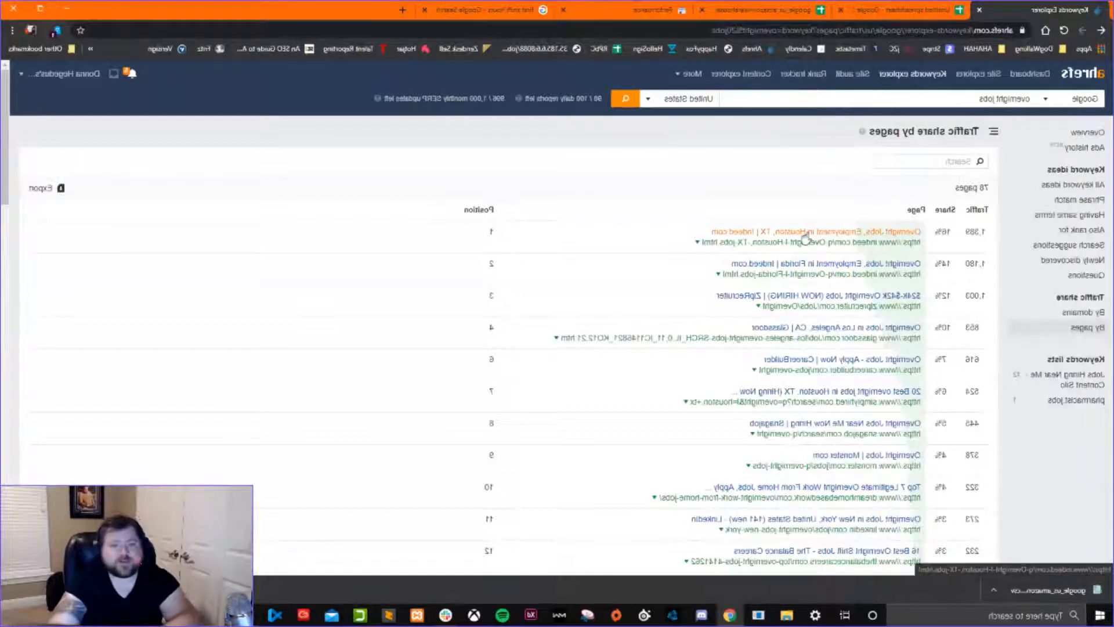
pyautogui.click(806, 233)
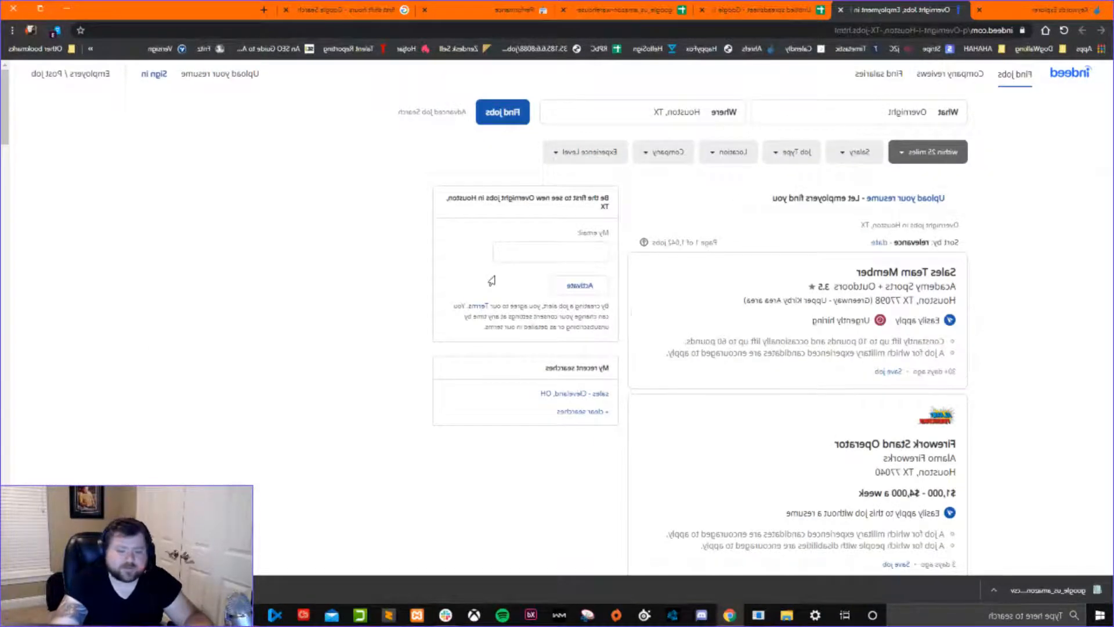
pyautogui.scroll(-10, 499, 279)
pyautogui.scroll(-10, 574, 299)
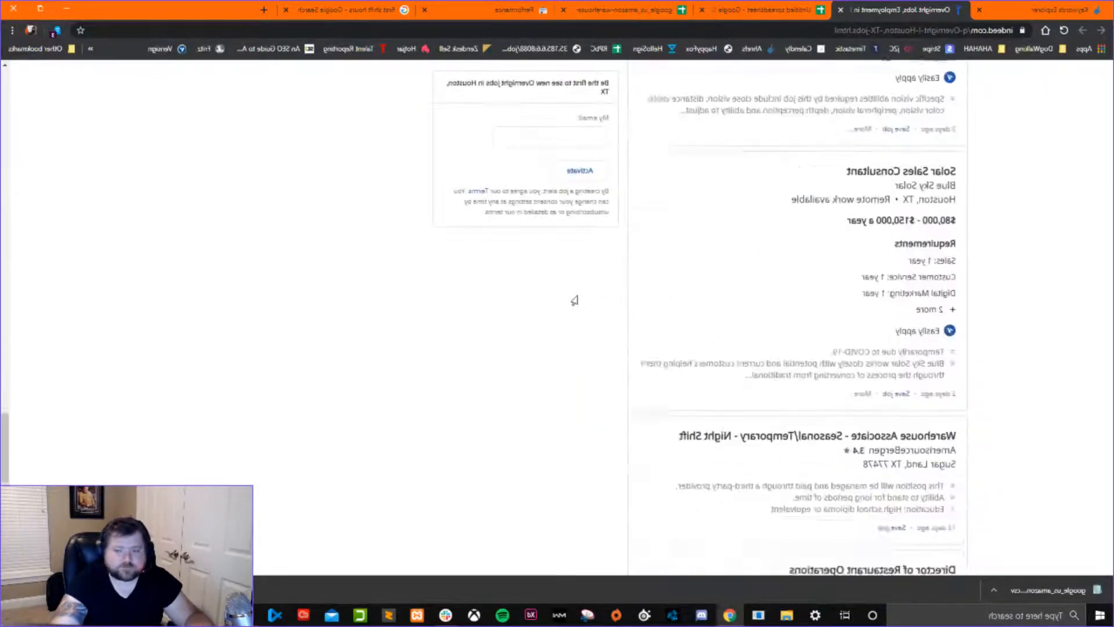
pyautogui.scroll(6, 592, 316)
pyautogui.scroll(10, 598, 325)
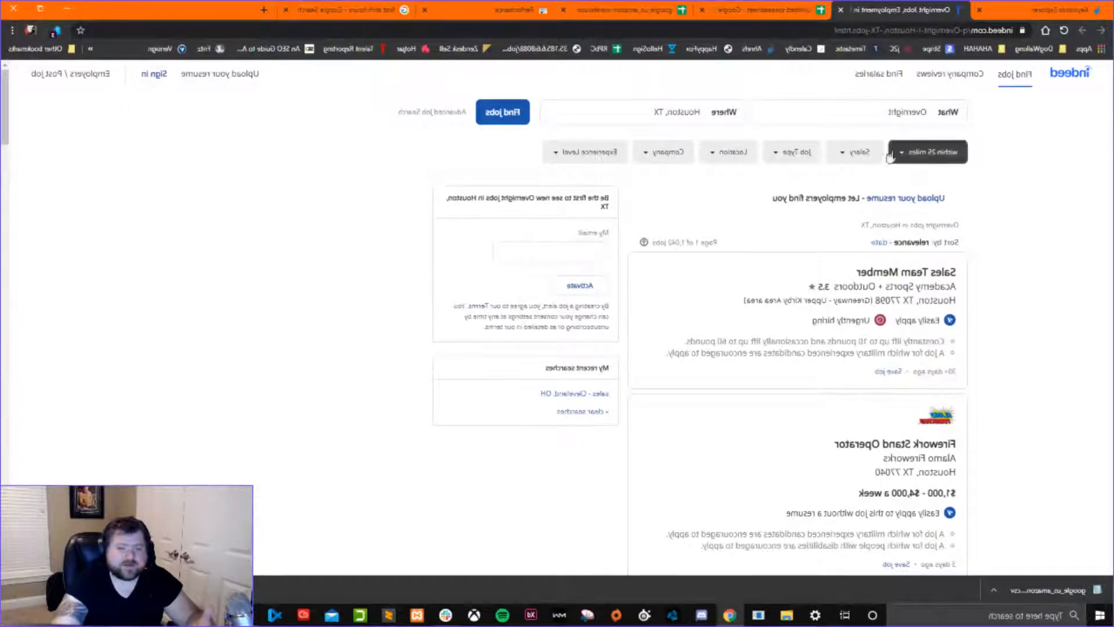
pyautogui.click(840, 10)
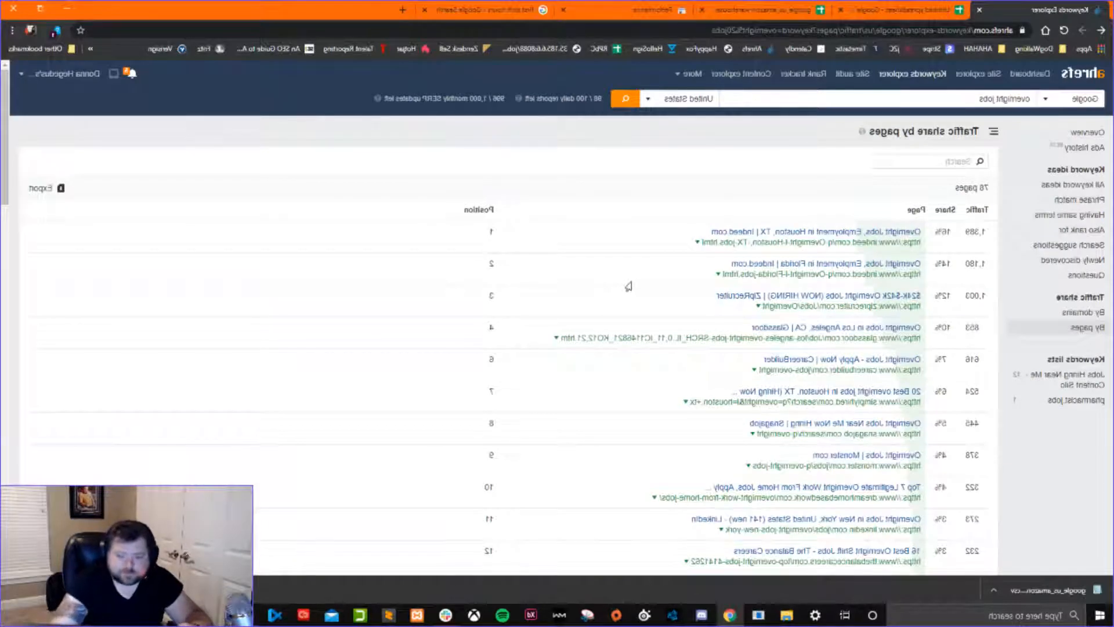
# Open the ranking Glassdoor page for overnight jobs in Los Angeles, examine its listings and job description text, and close it.
pyautogui.scroll(-1, 624, 263)
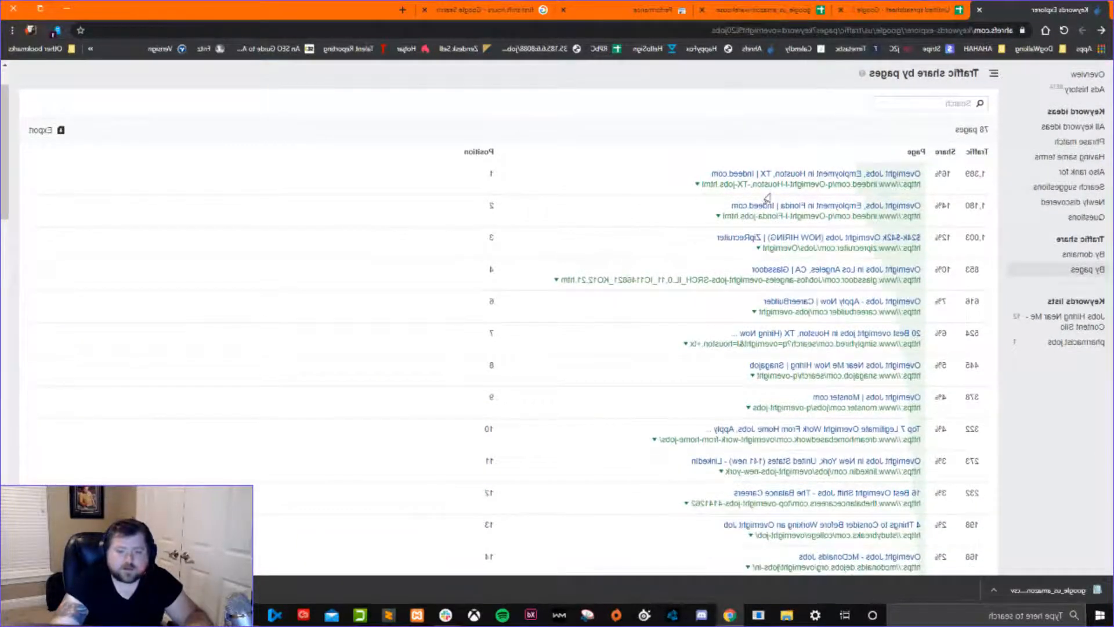
pyautogui.click(801, 276)
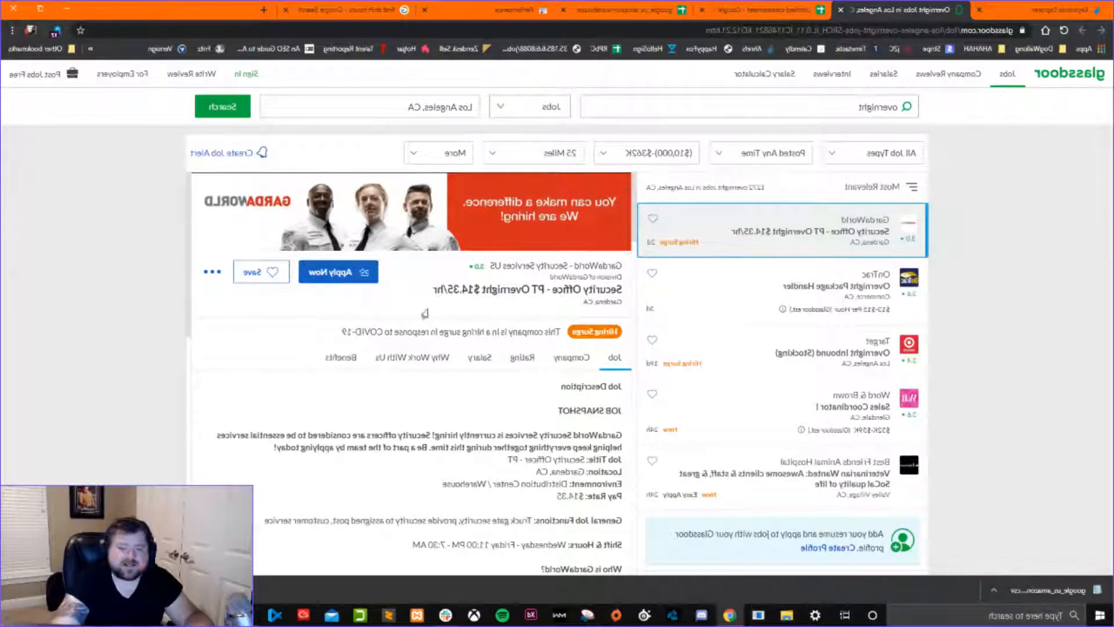
pyautogui.scroll(-5, 824, 313)
pyautogui.scroll(-5, 369, 375)
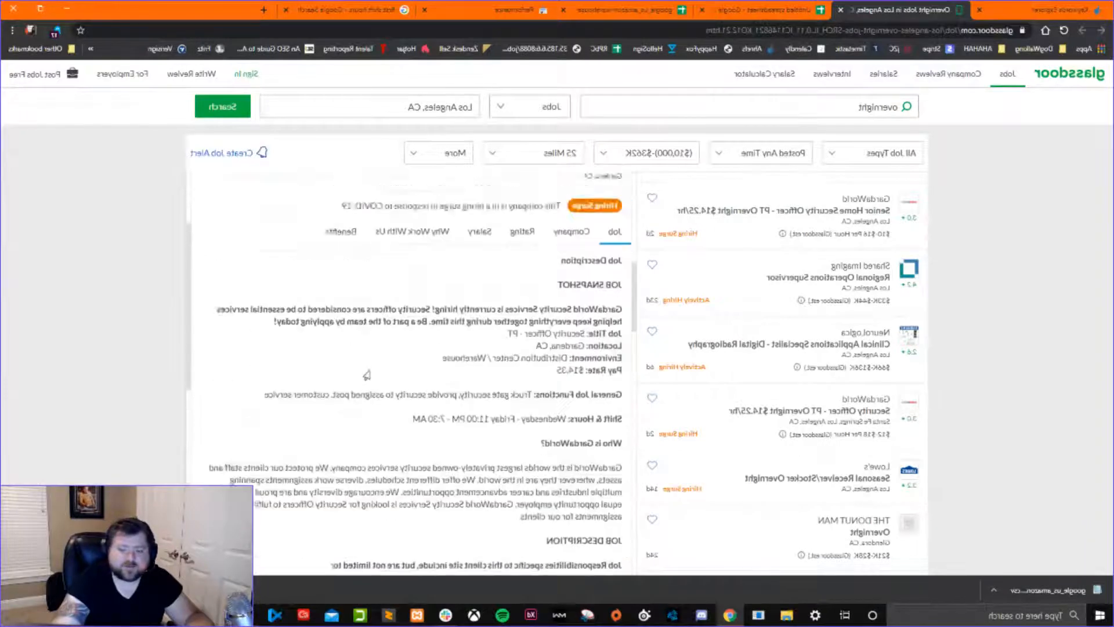
pyautogui.scroll(3, 366, 375)
pyautogui.moveTo(617, 388); pyautogui.dragTo(387, 497)
pyautogui.scroll(-6, 387, 497)
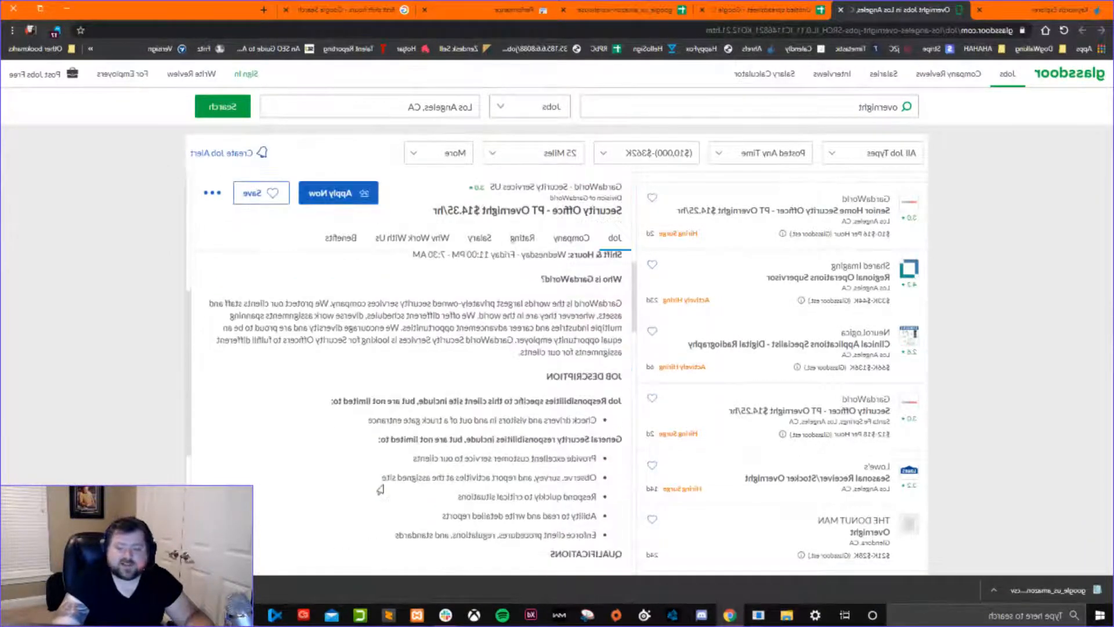
pyautogui.moveTo(469, 489); pyautogui.dragTo(619, 270)
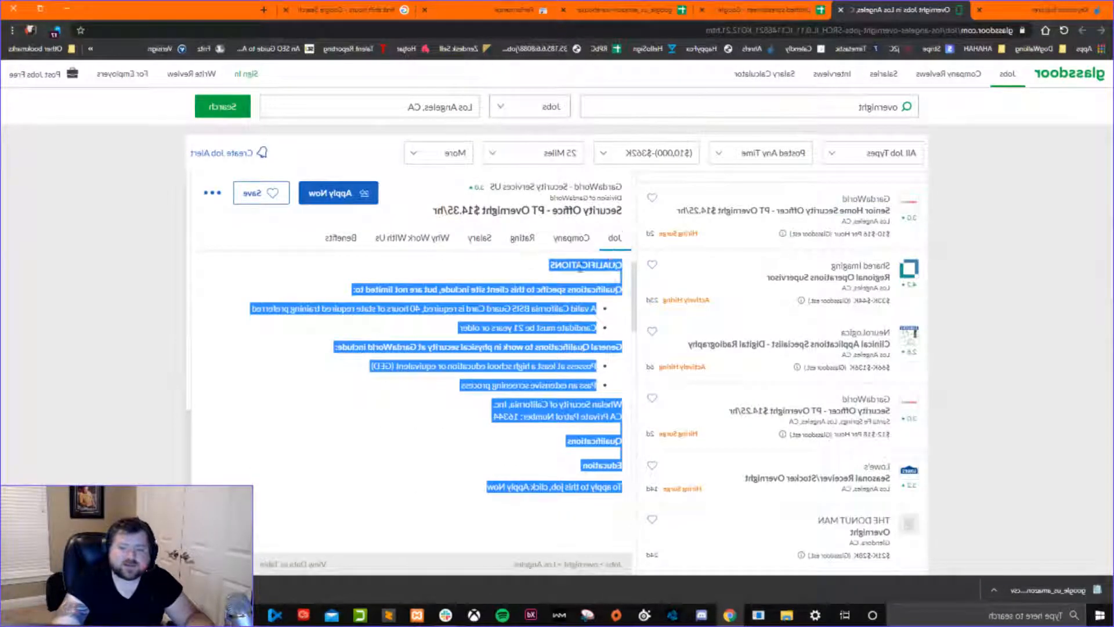
pyautogui.click(472, 352)
pyautogui.scroll(12, 472, 354)
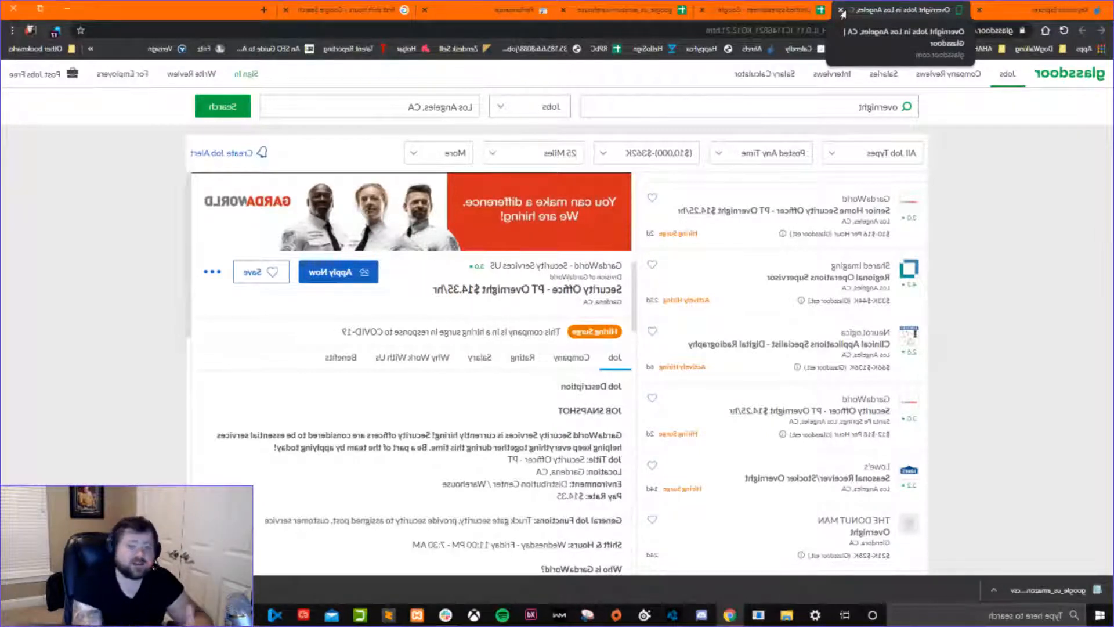
pyautogui.click(840, 10)
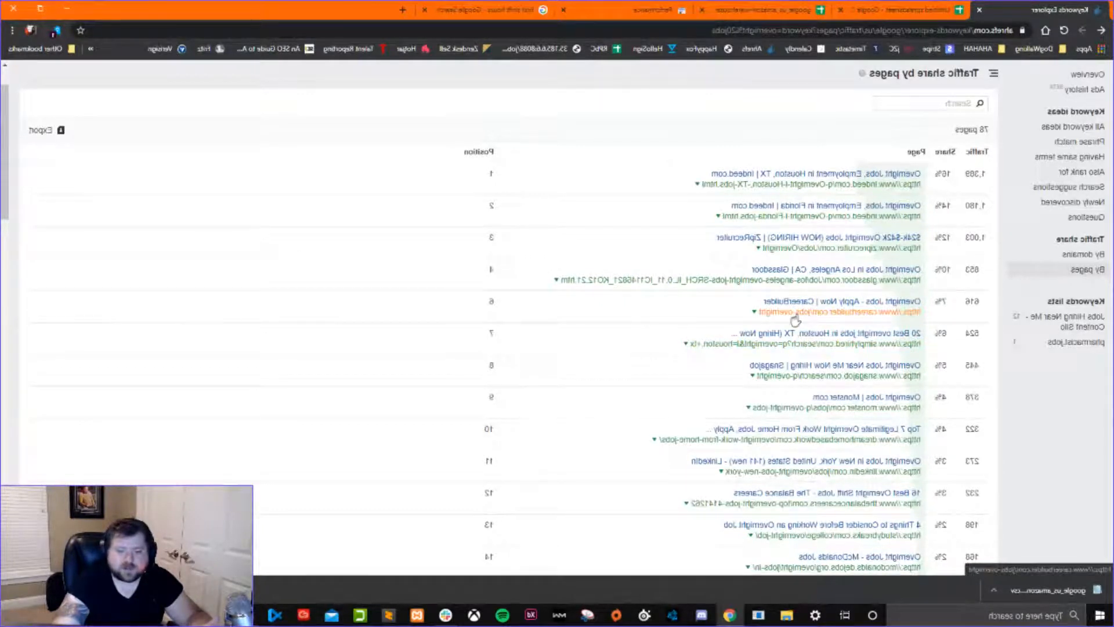
# Review and close CareerBuilder's Overnight Jobs page, and check the traffic share of the Top 7 Legitimate Overnight Work From Home Jobs page.
pyautogui.click(847, 309)
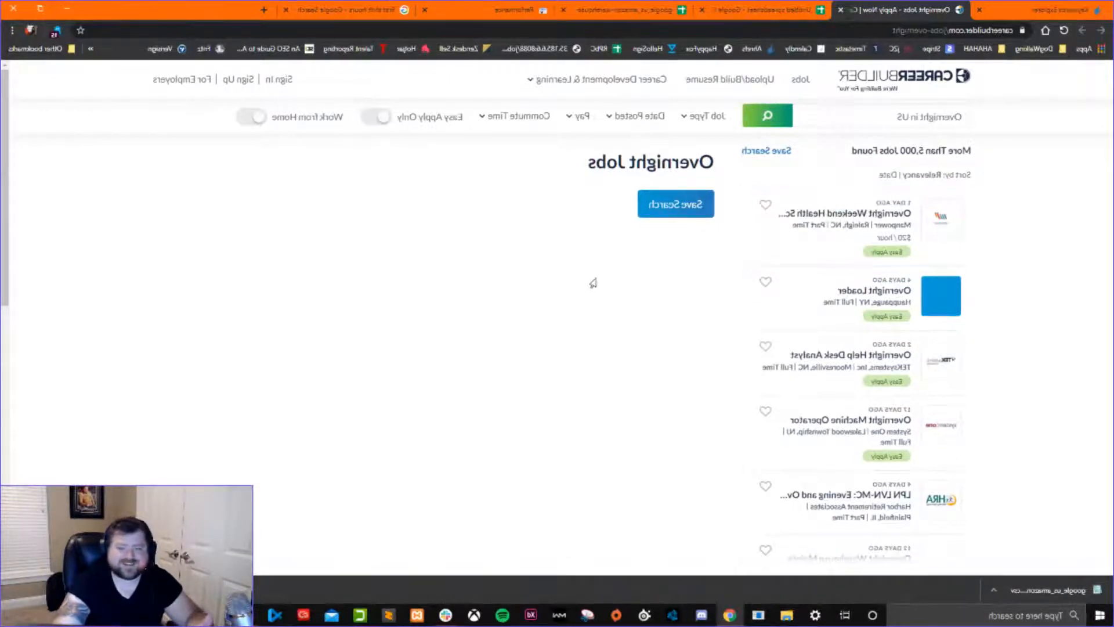
pyautogui.scroll(-4, 532, 304)
pyautogui.scroll(4, 532, 303)
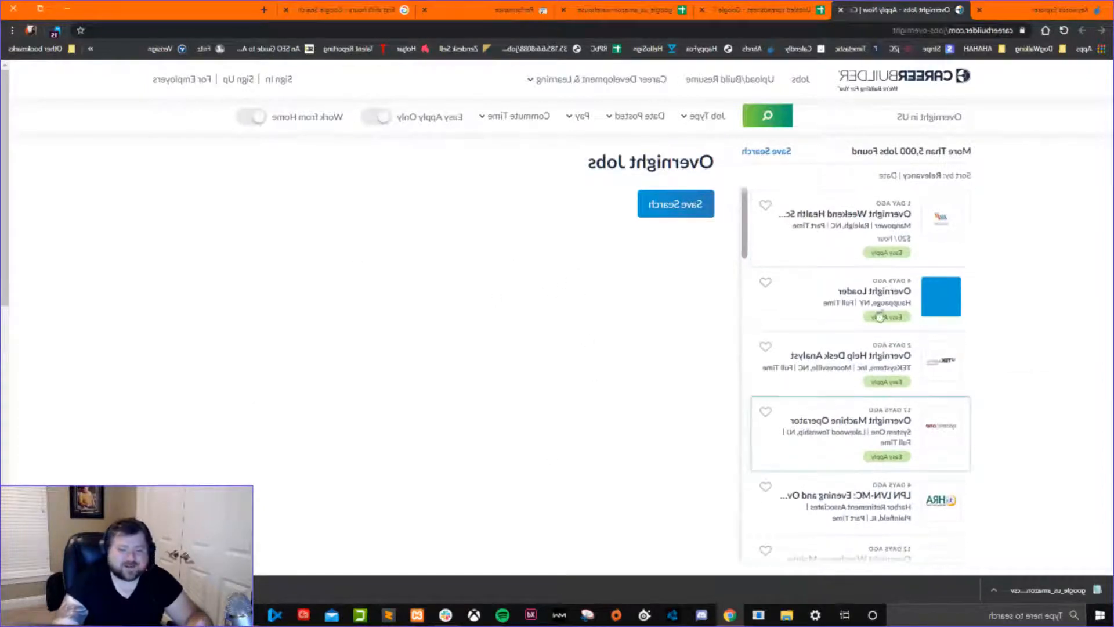
pyautogui.click(840, 10)
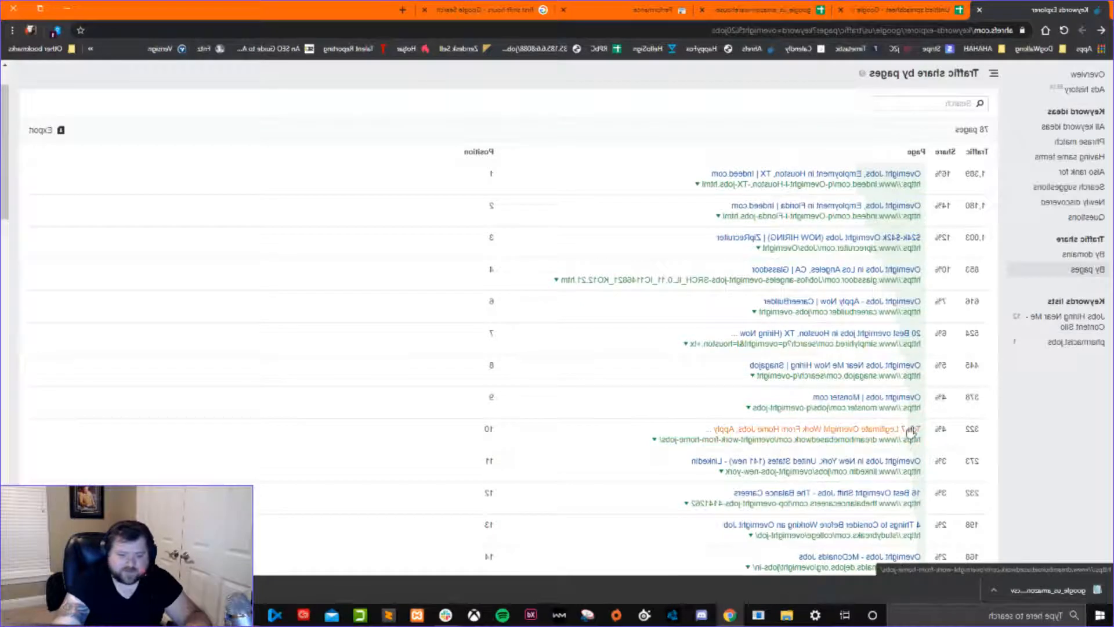
pyautogui.doubleClick(940, 428)
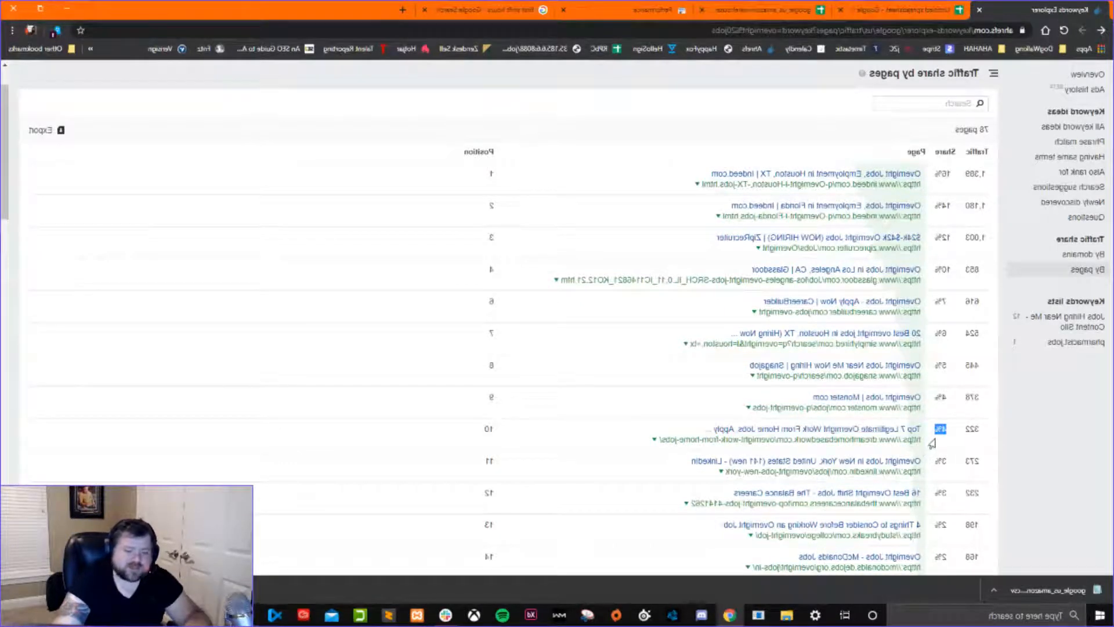
# Compare the traffic of the Monster and Top 7 Legitimate Overnight Work From Home Jobs pages, and check the latter's ranking position.
pyautogui.doubleClick(972, 429)
pyautogui.click(962, 438)
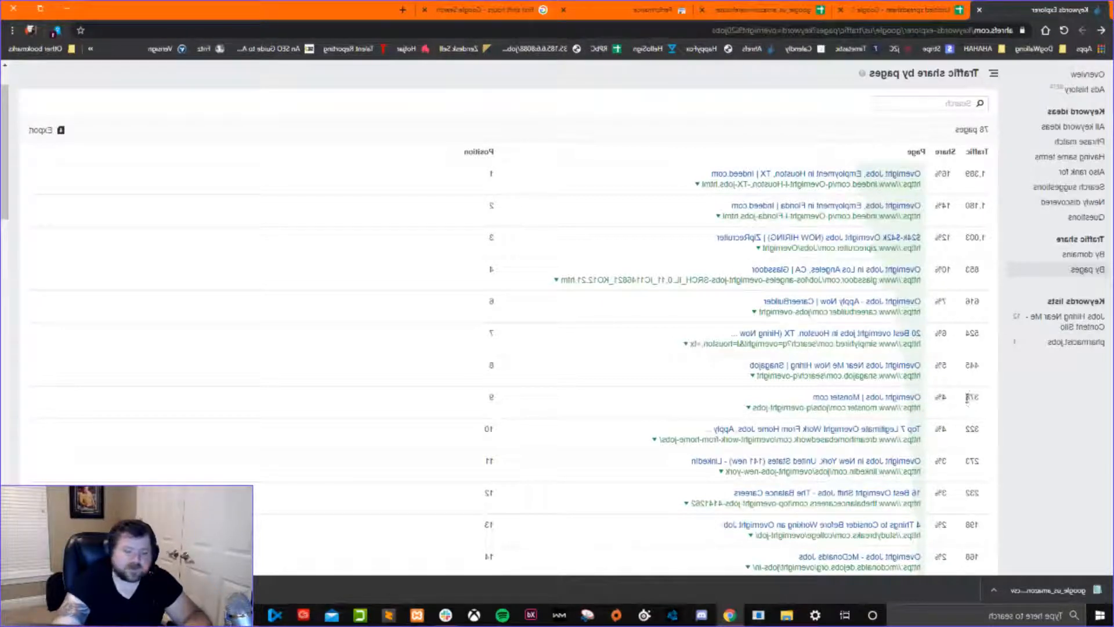
pyautogui.doubleClick(973, 398)
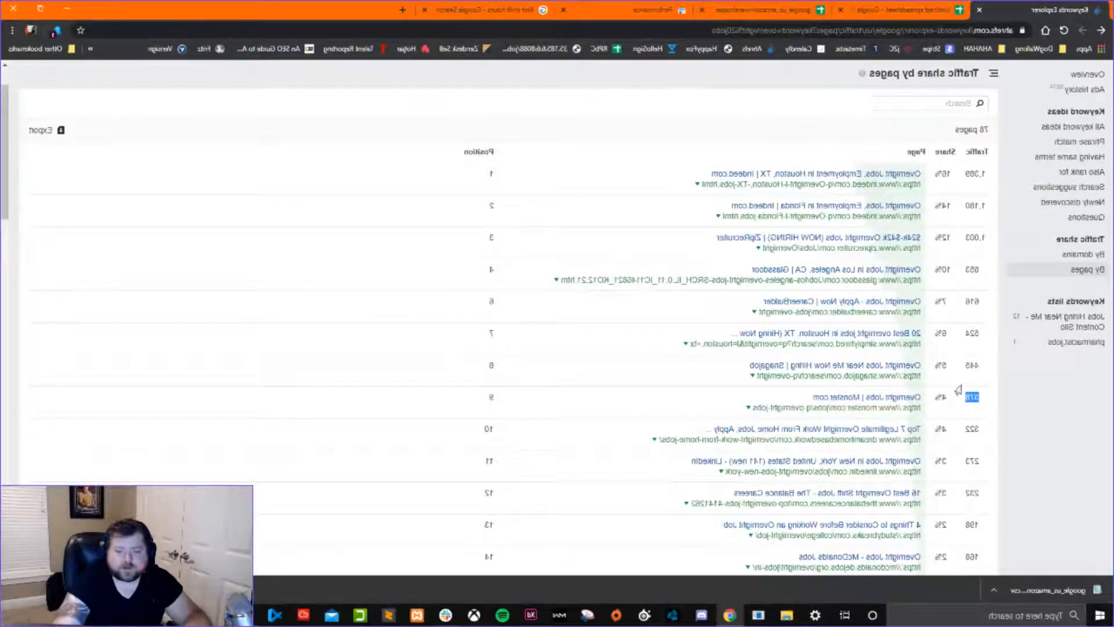
pyautogui.doubleClick(971, 428)
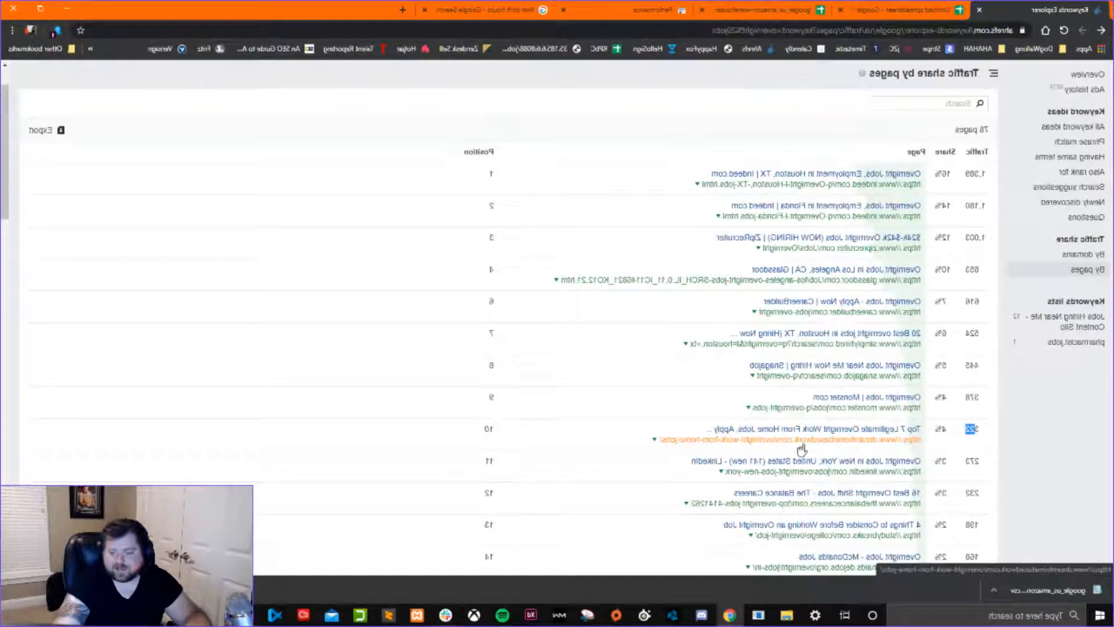
pyautogui.doubleClick(489, 428)
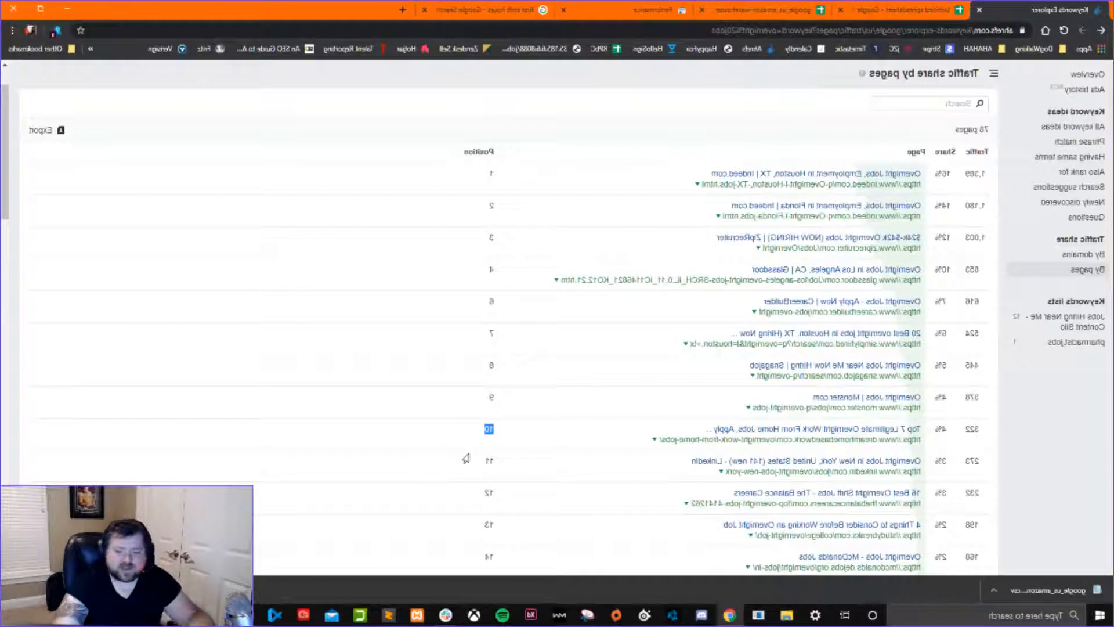
pyautogui.click(489, 454)
# Open the Top 7 Legitimate Overnight Work From Home Jobs article and read through its company sections down to the related night job links.
pyautogui.click(766, 435)
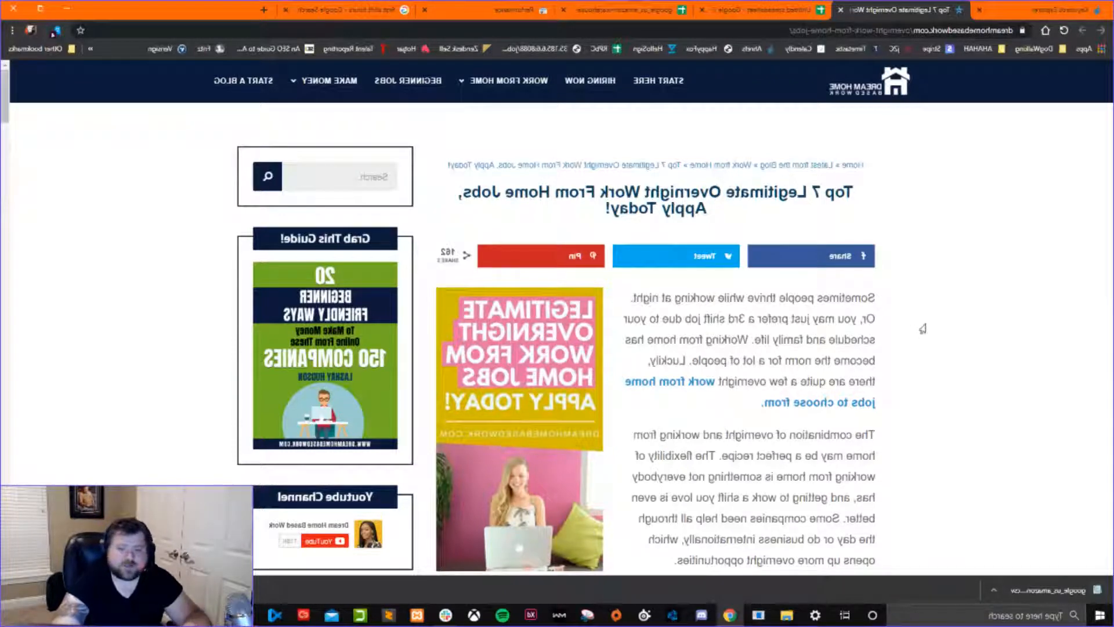
pyautogui.scroll(-10, 712, 342)
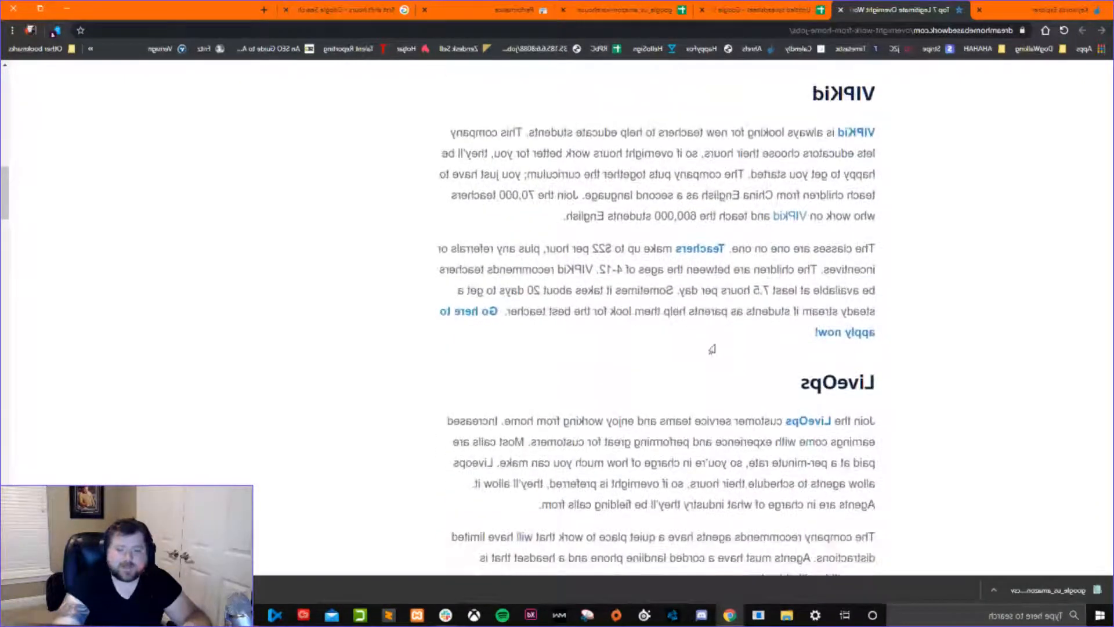
pyautogui.scroll(-1, 712, 349)
pyautogui.scroll(-1, 712, 349)
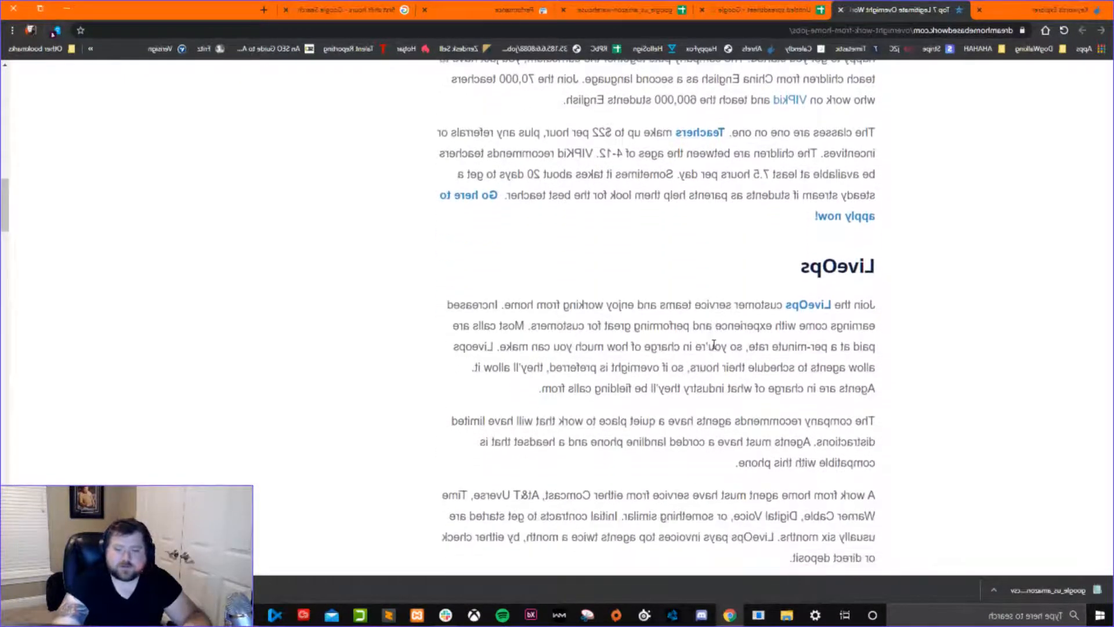
pyautogui.scroll(1, 714, 353)
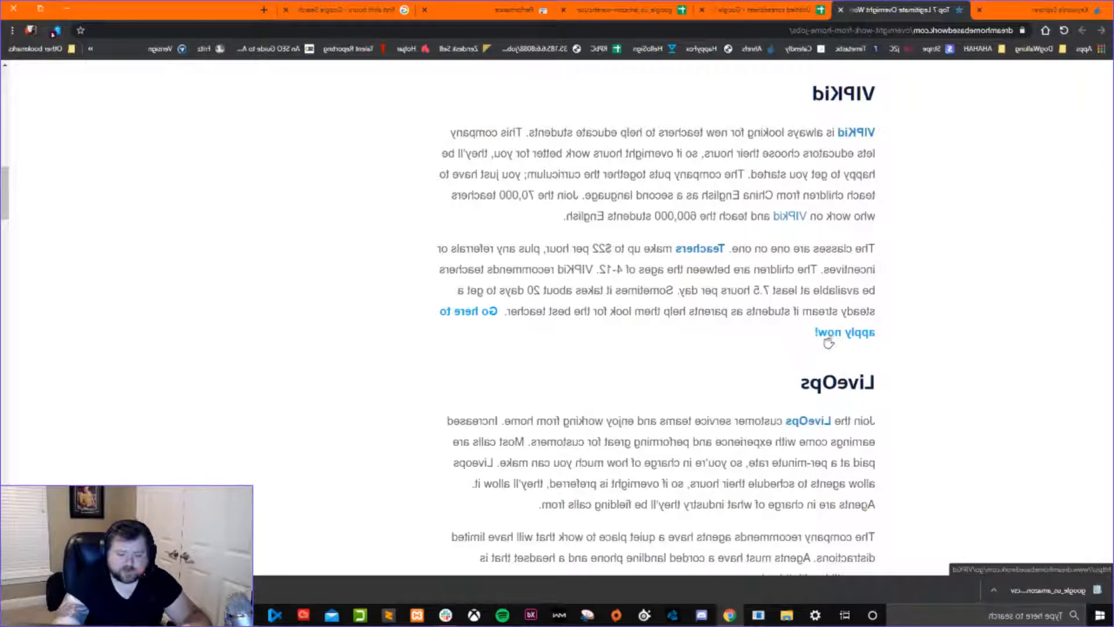
pyautogui.scroll(-1, 769, 352)
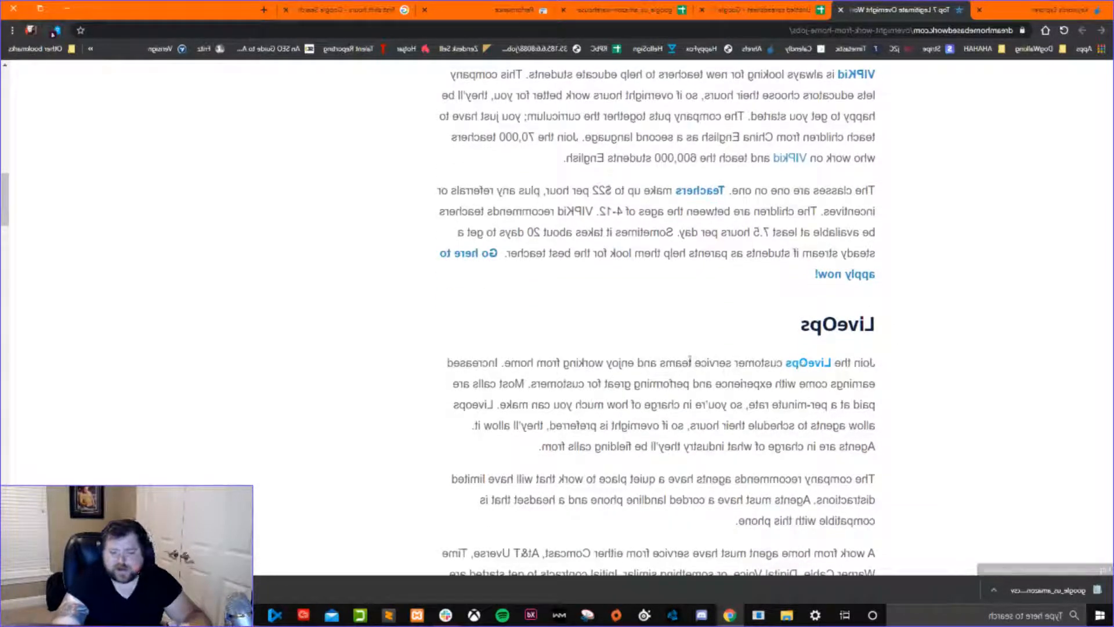
pyautogui.scroll(-5, 717, 356)
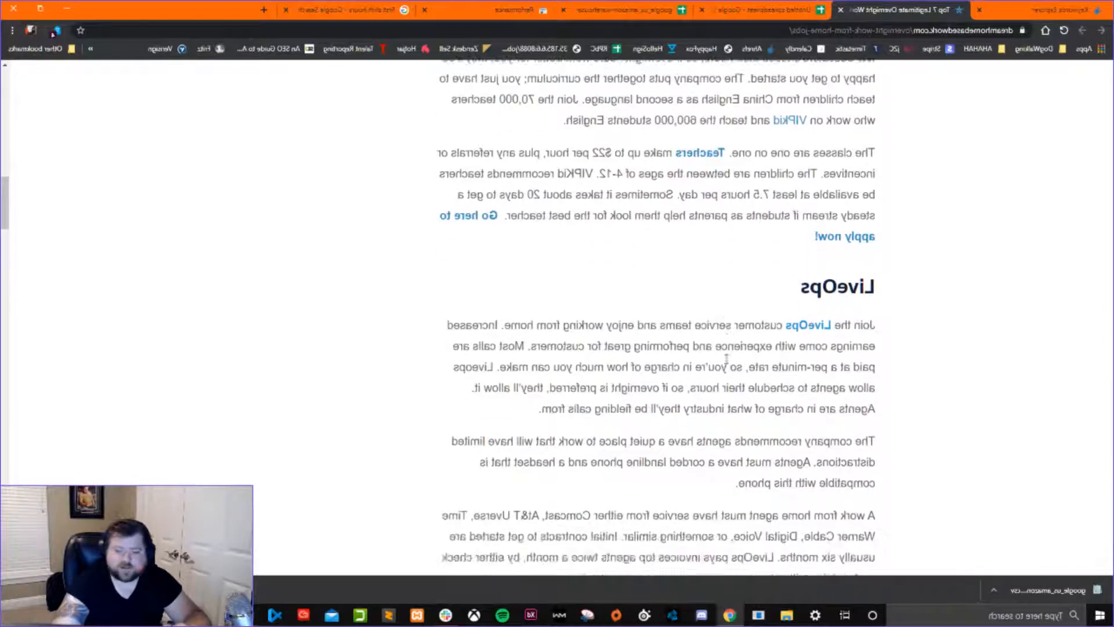
pyautogui.scroll(-13, 695, 342)
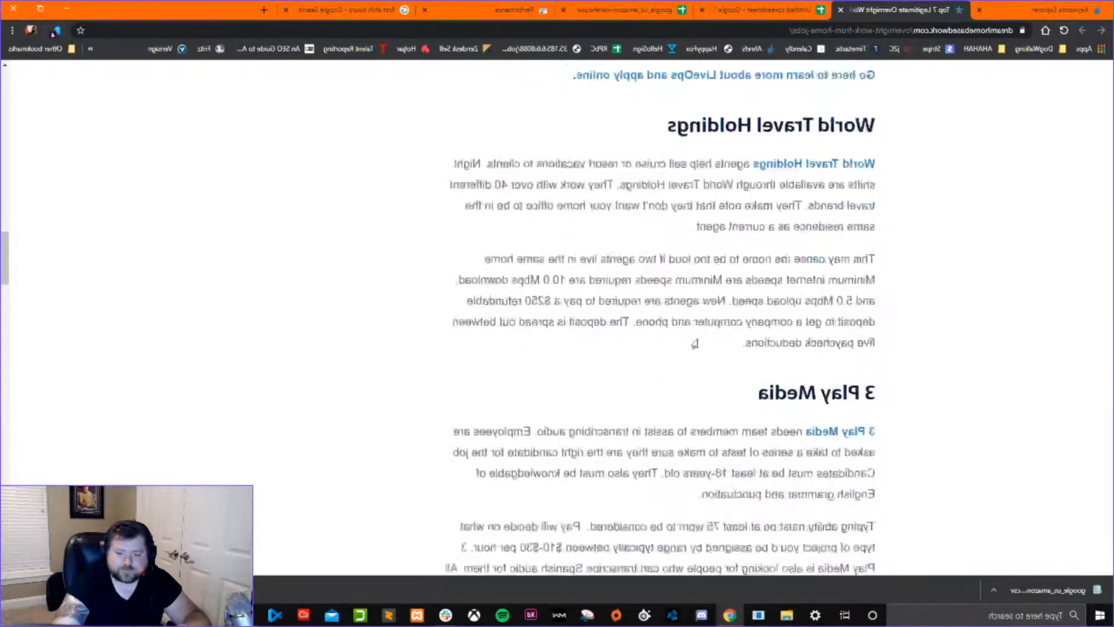
pyautogui.scroll(-4, 699, 341)
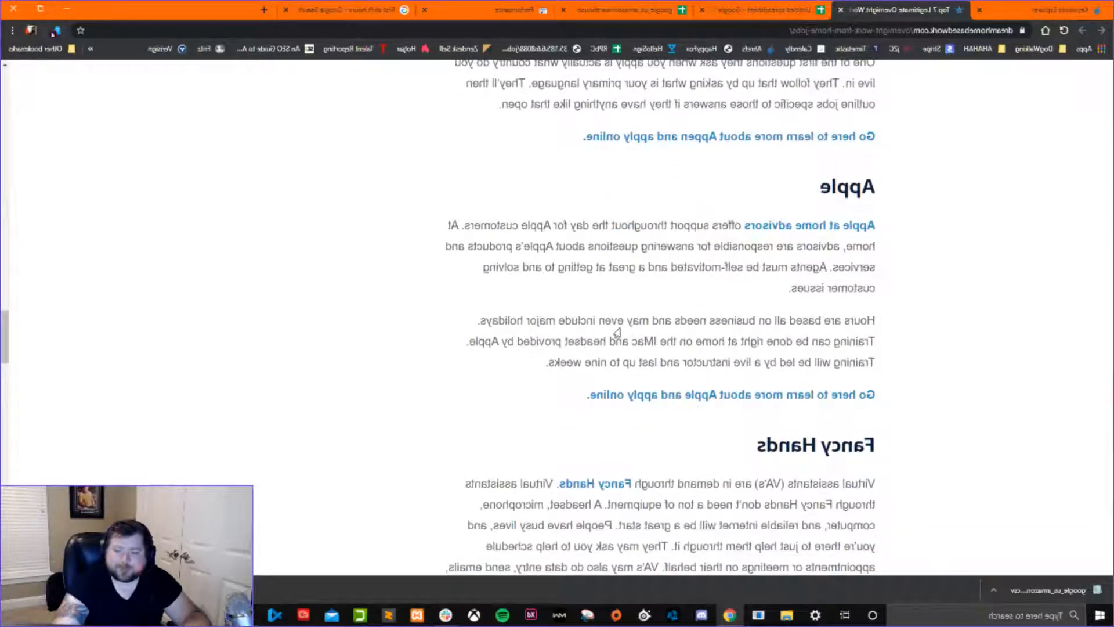
pyautogui.scroll(-8, 501, 361)
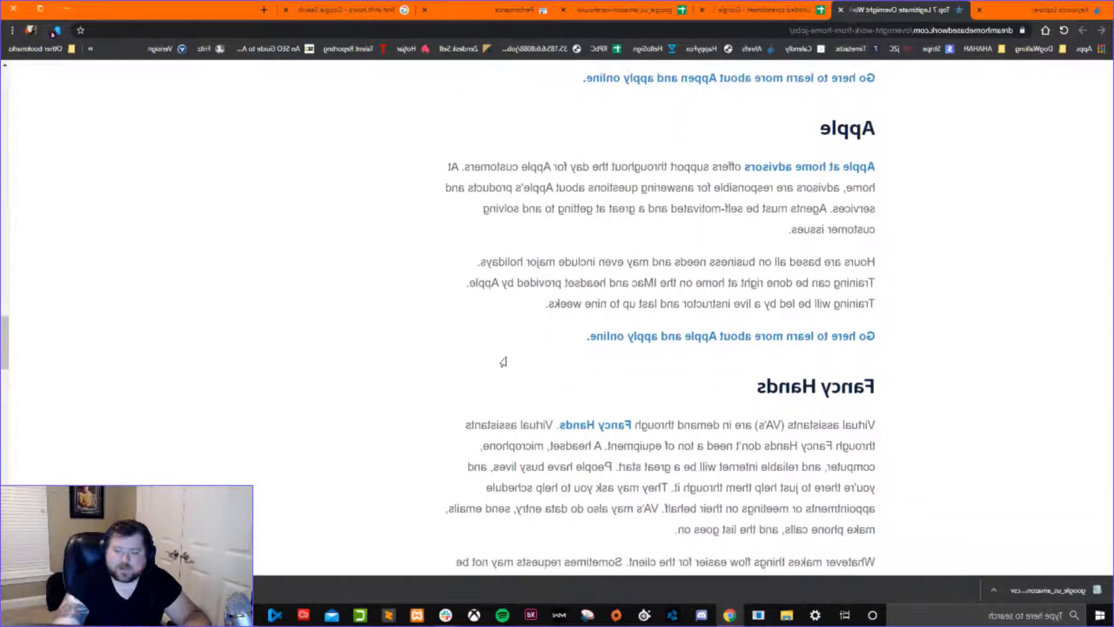
pyautogui.scroll(-4, 505, 362)
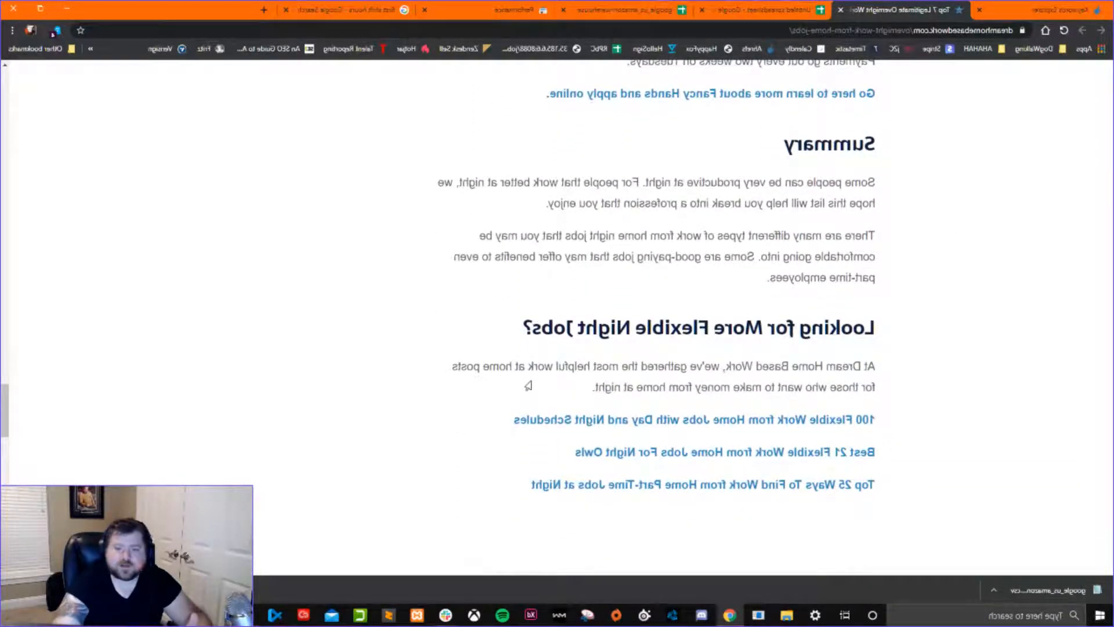
# Return to the article's beginning and examine its introduction, table of contents and FlexJobs recommendation.
pyautogui.scroll(20, 528, 386)
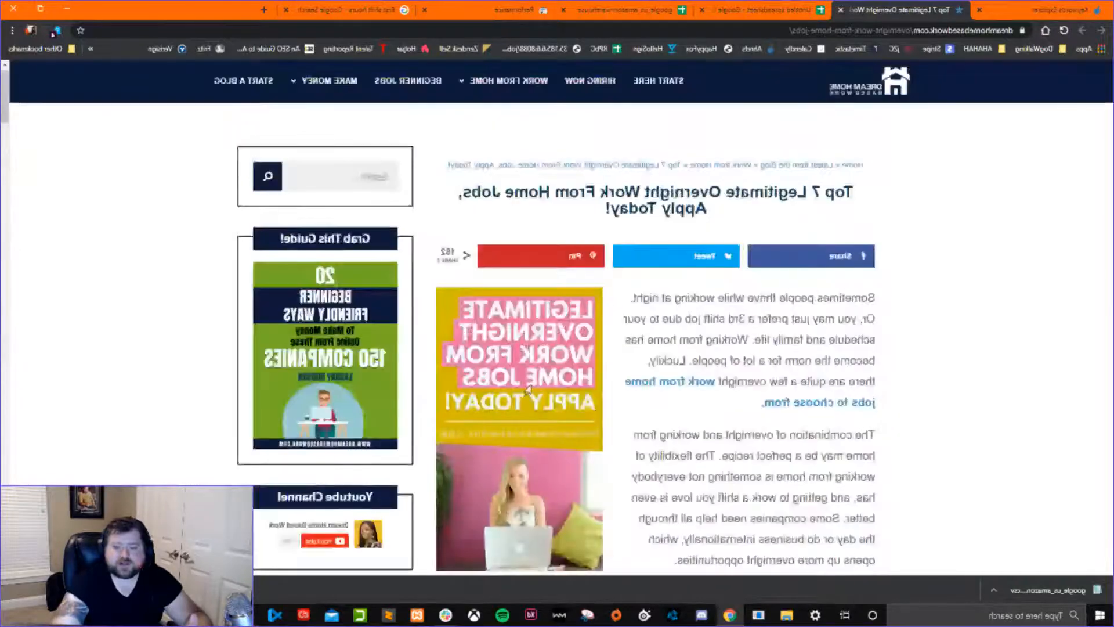
pyautogui.scroll(-10, 528, 387)
pyautogui.scroll(12, 528, 388)
pyautogui.scroll(-8, 525, 389)
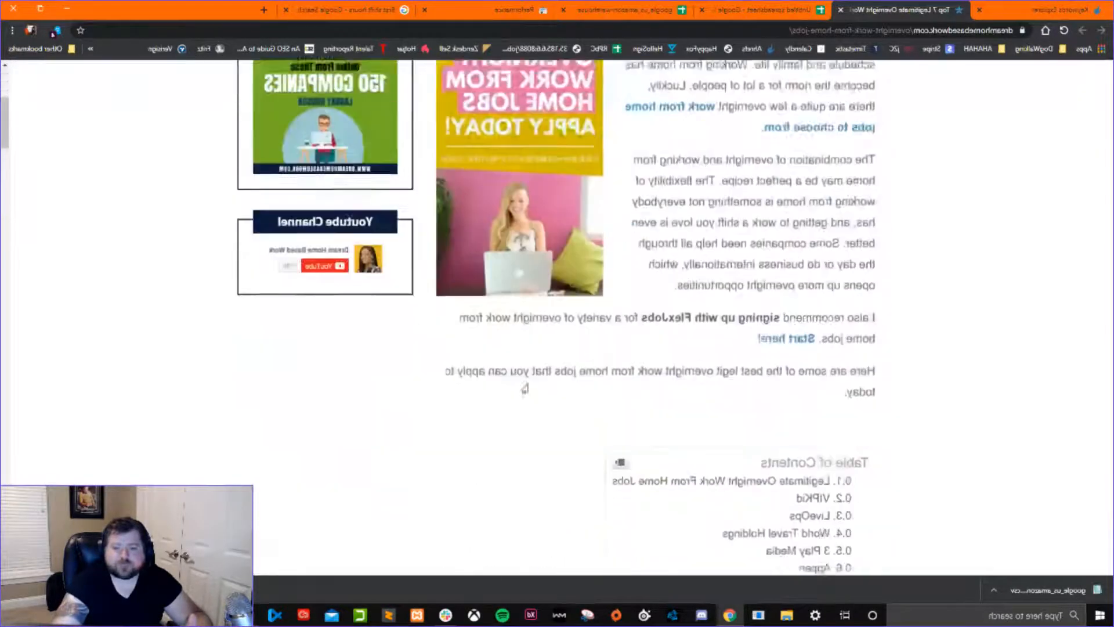
pyautogui.scroll(-2, 525, 388)
pyautogui.scroll(2, 526, 386)
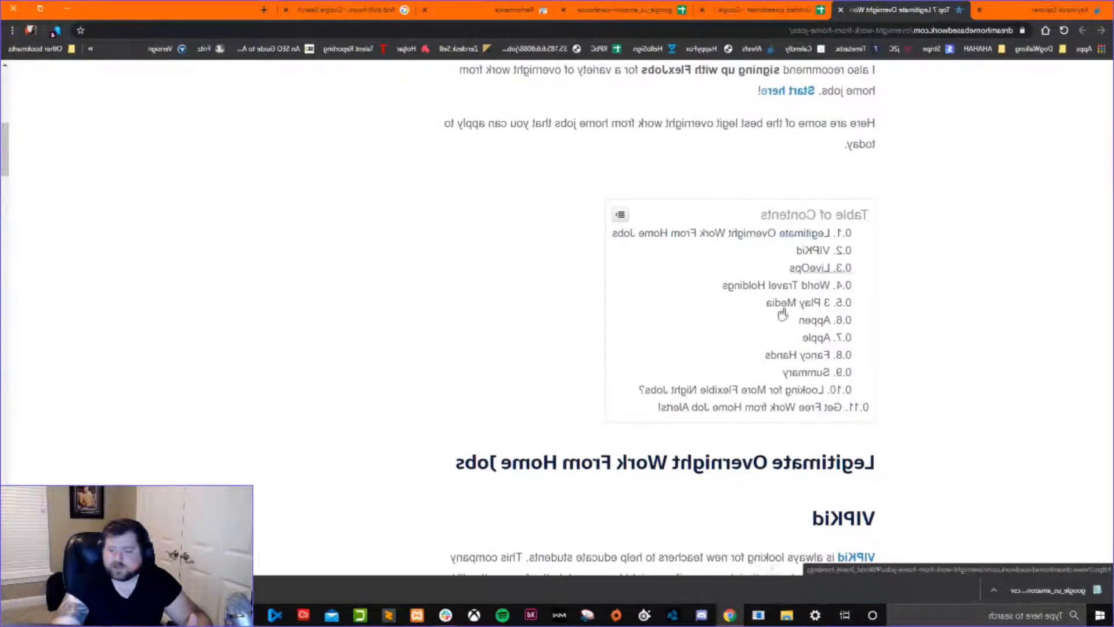
pyautogui.scroll(2, 533, 380)
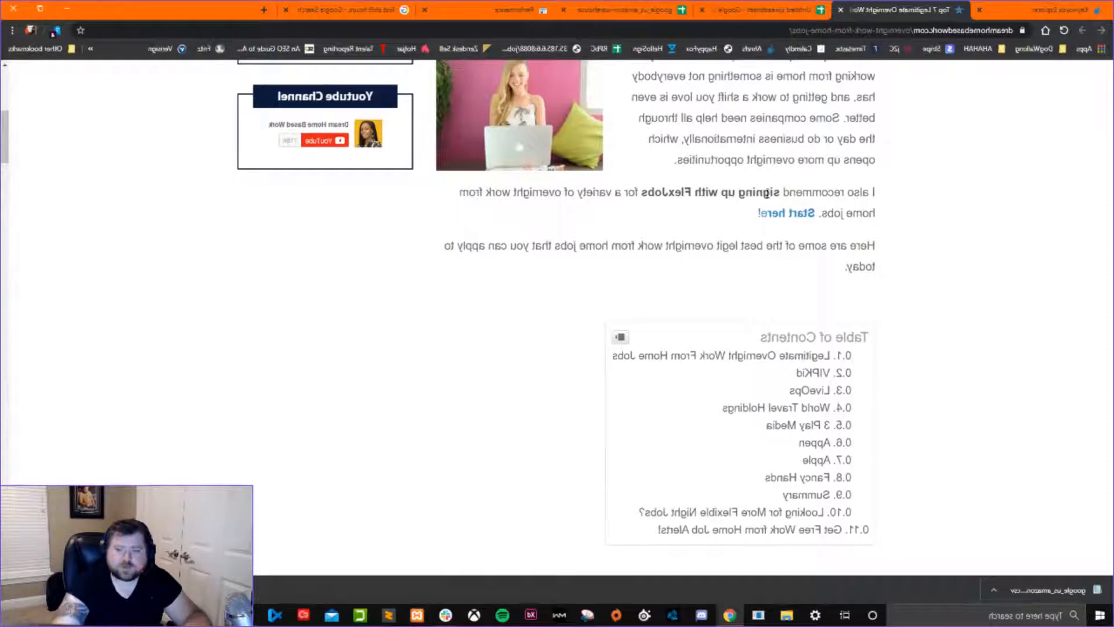
# Open the FlexJobs sign-up link, examine the source and campaign tracking parameters in its URL, and return to the article.
pyautogui.click(791, 218)
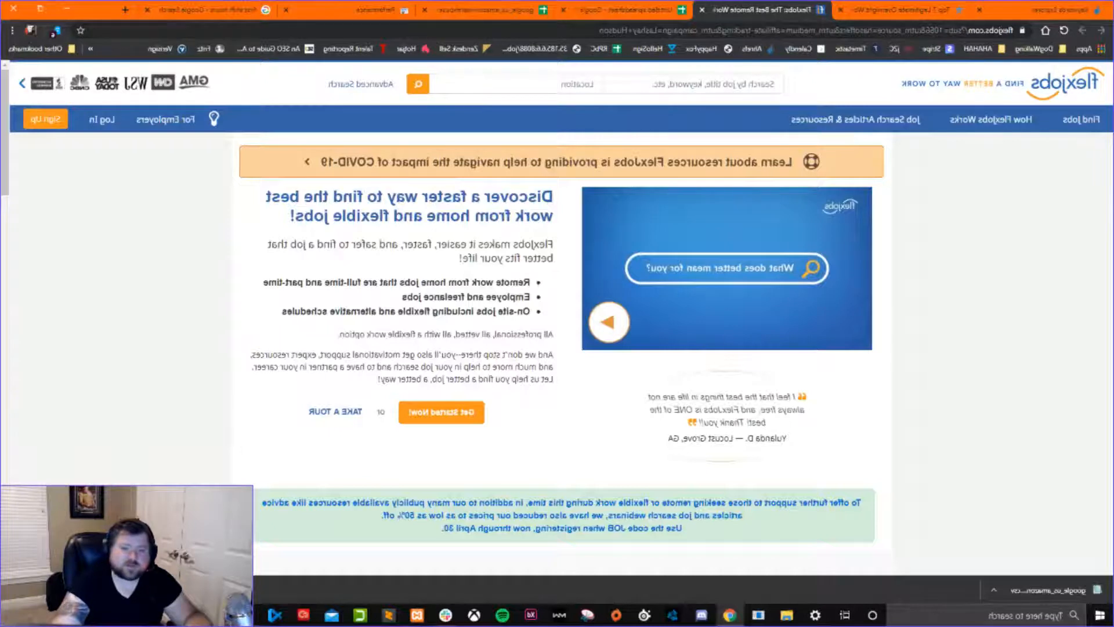
pyautogui.moveTo(919, 30); pyautogui.dragTo(838, 35)
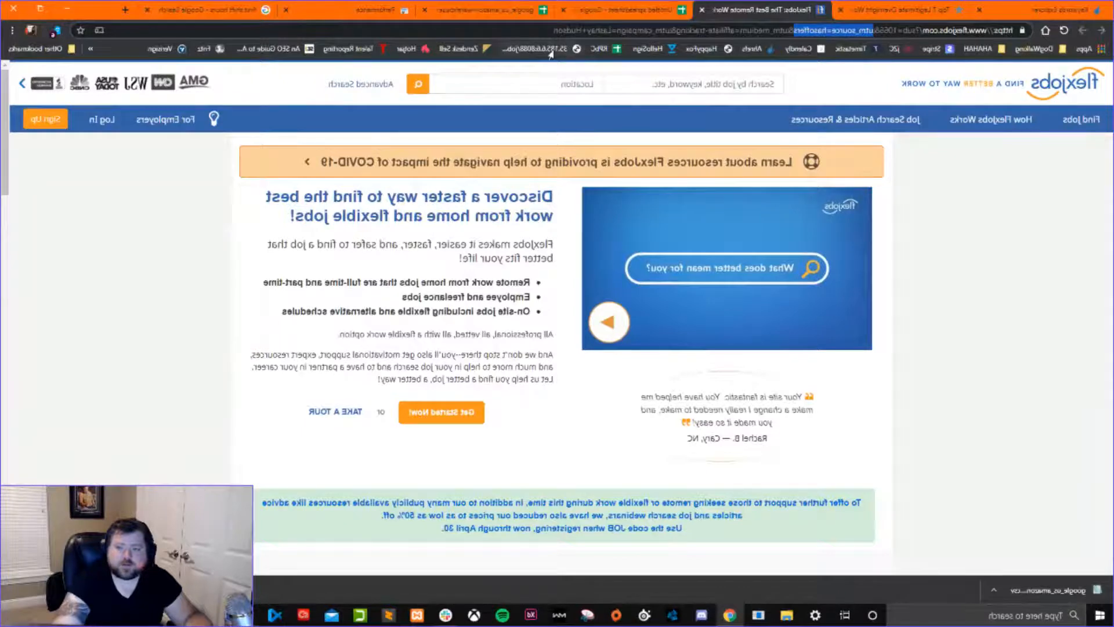
pyautogui.moveTo(611, 30); pyautogui.dragTo(551, 31)
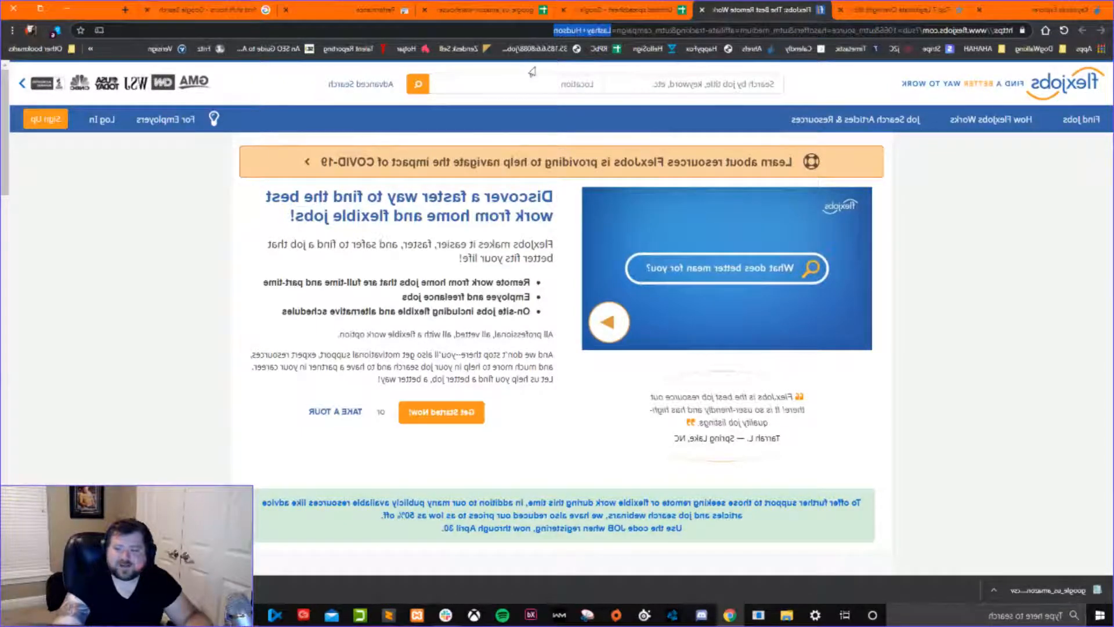
pyautogui.click(877, 17)
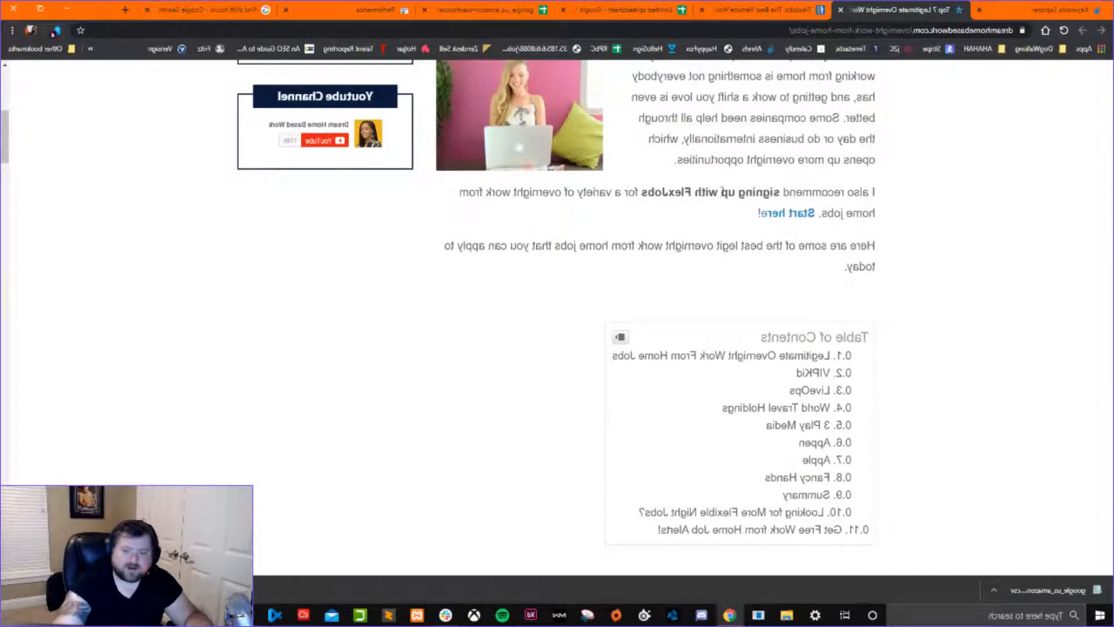
# Follow the VIPKid application link, check the Teach English Online landing page and its sign-up form, and go back to the article.
pyautogui.scroll(-12, 606, 230)
pyautogui.scroll(1, 615, 220)
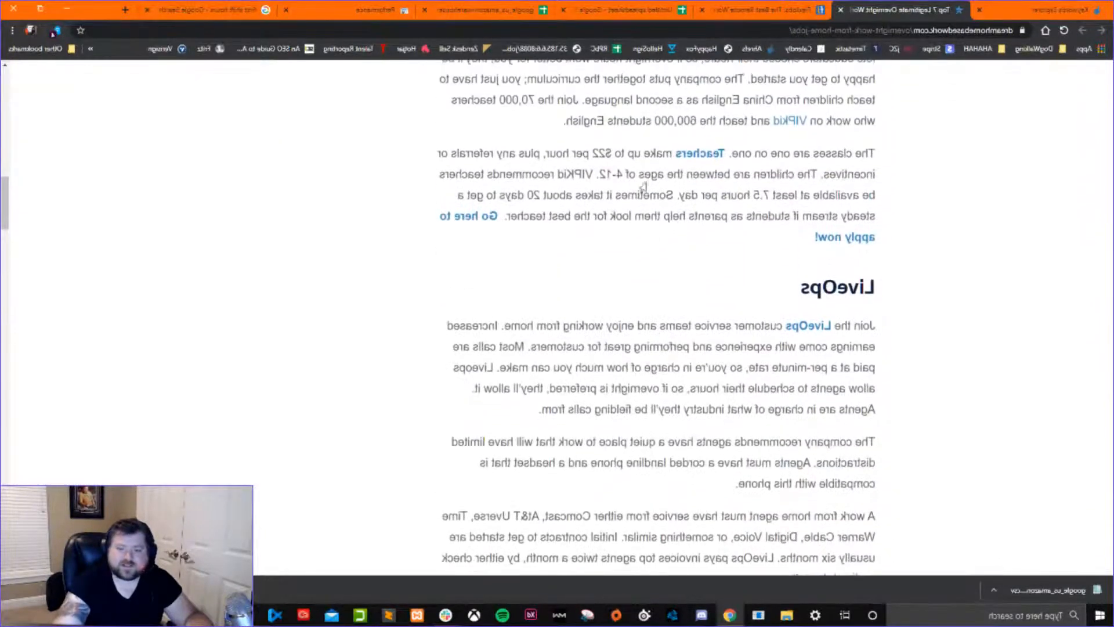
pyautogui.click(827, 248)
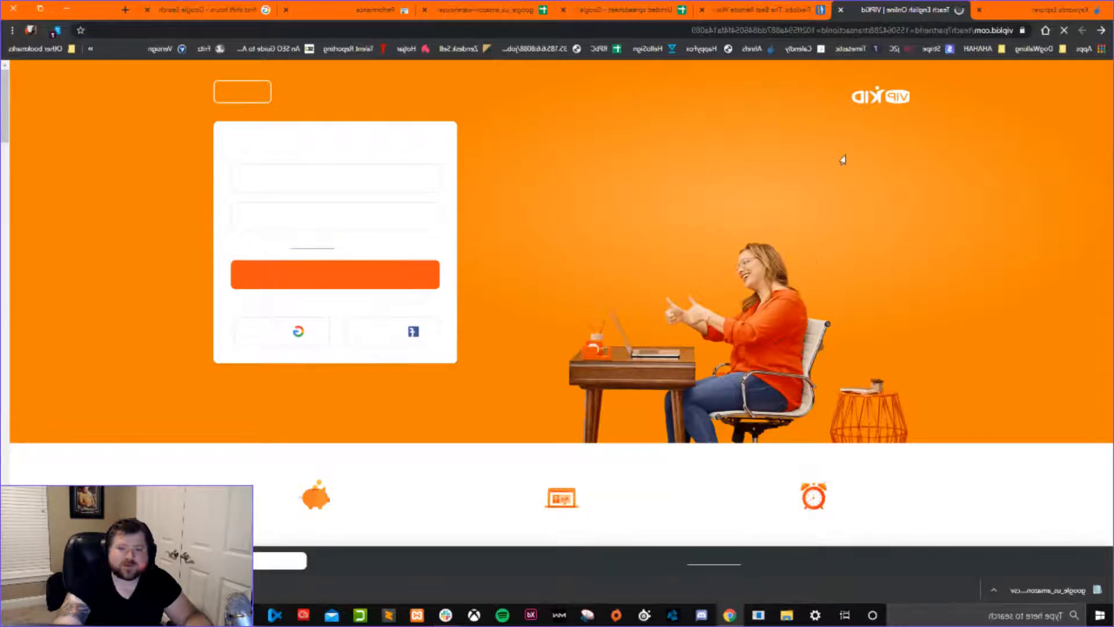
pyautogui.moveTo(437, 145); pyautogui.dragTo(296, 150)
pyautogui.click(724, 82)
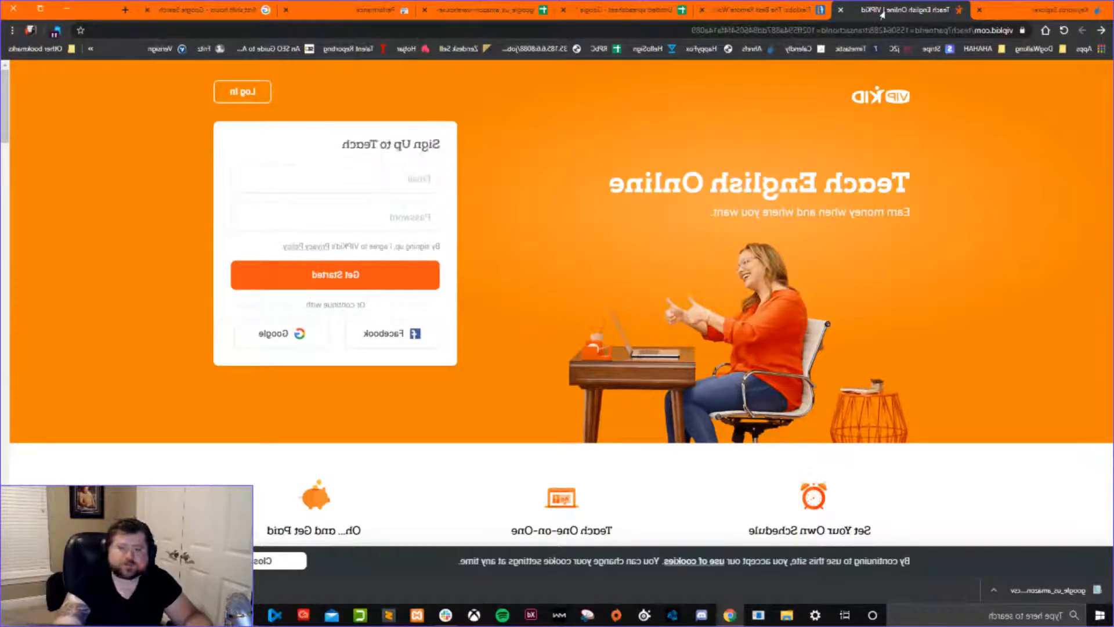
pyautogui.click(1098, 33)
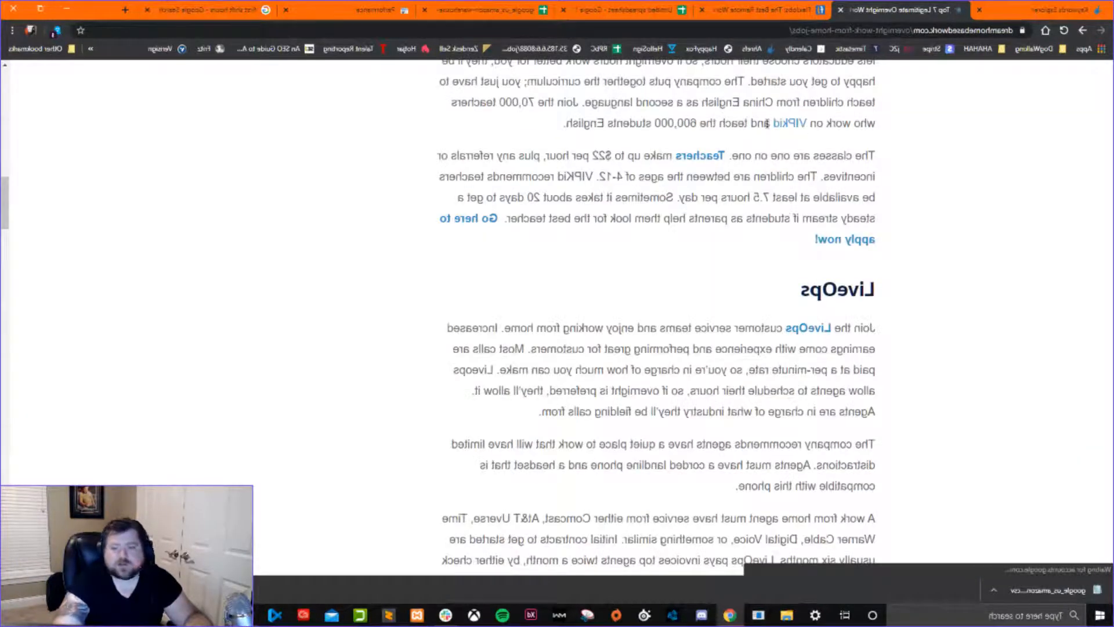
# Review the article's 3 Play Media and Apple sections and check the link options for Apple at home advisors.
pyautogui.scroll(-15, 586, 215)
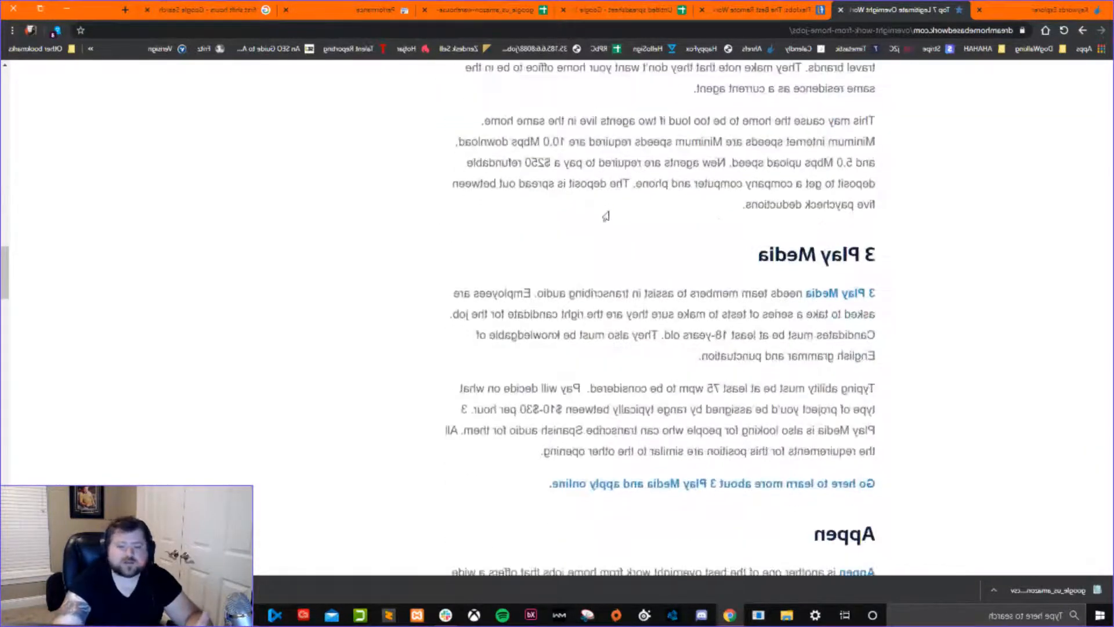
pyautogui.scroll(-2, 604, 203)
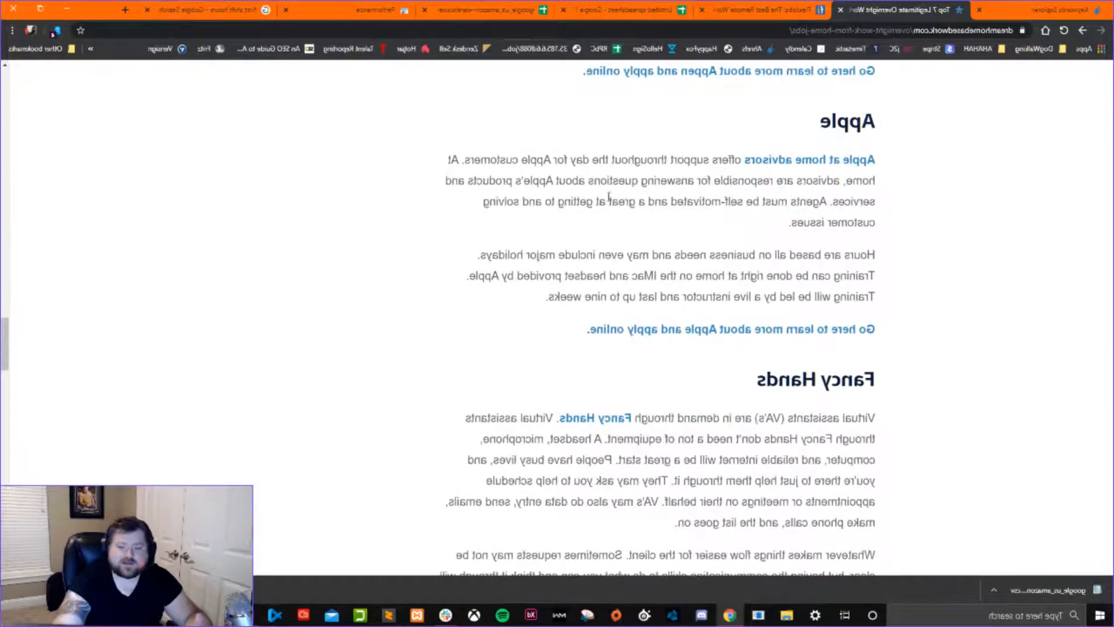
pyautogui.rightClick(772, 161)
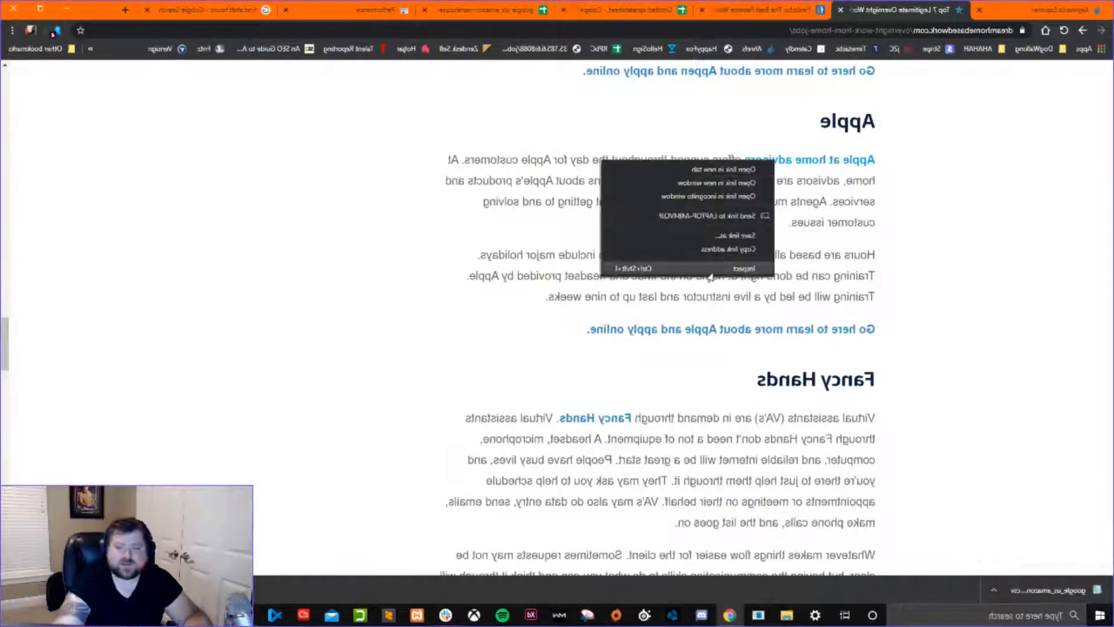
pyautogui.click(852, 225)
# Go back to the VIPKid section and inspect the HTML of its apply now link in the developer tools.
pyautogui.scroll(19, 750, 239)
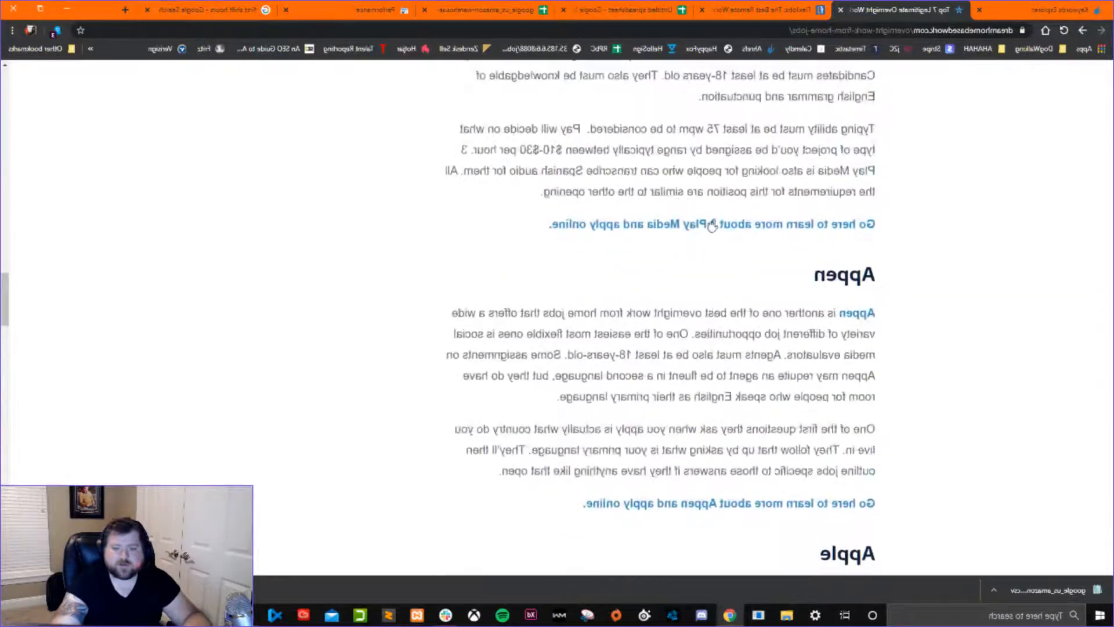
pyautogui.scroll(15, 709, 246)
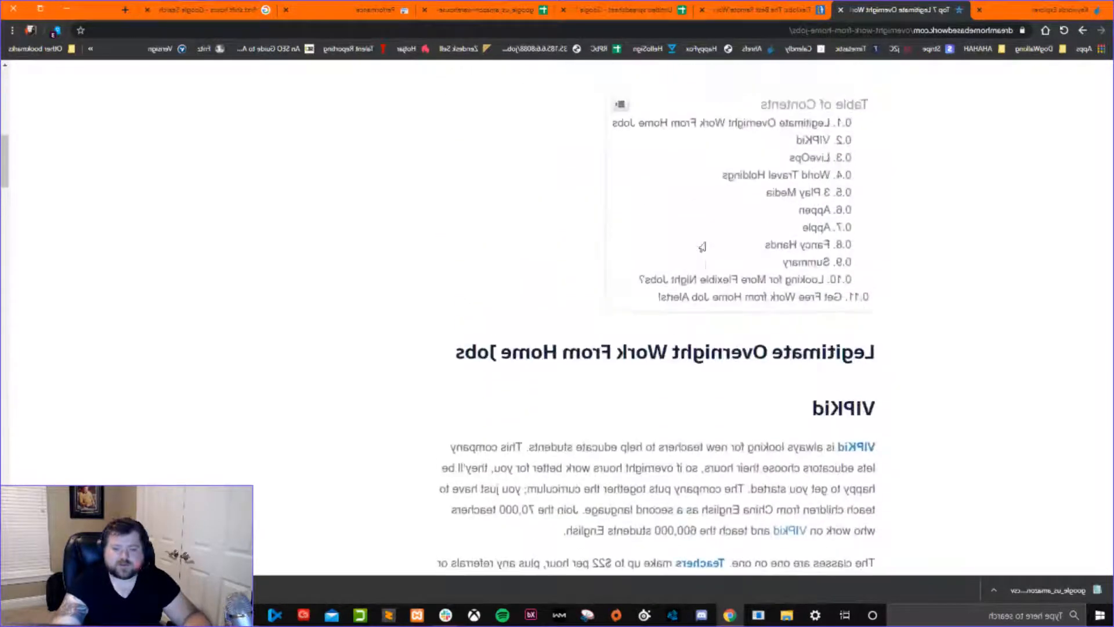
pyautogui.scroll(-5, 702, 249)
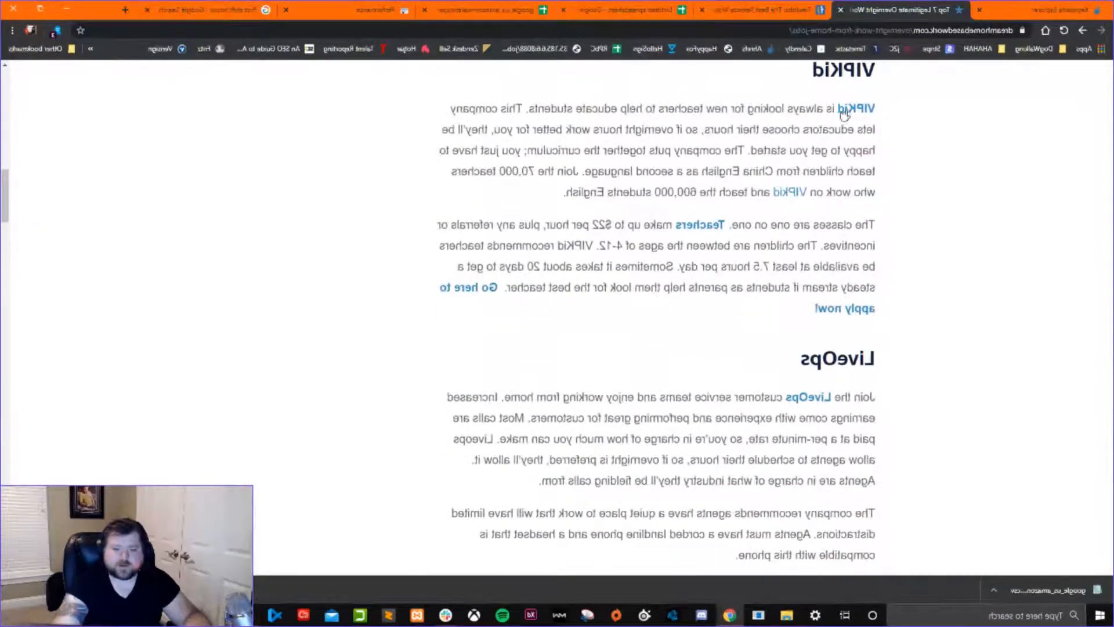
pyautogui.rightClick(845, 114)
pyautogui.click(856, 251)
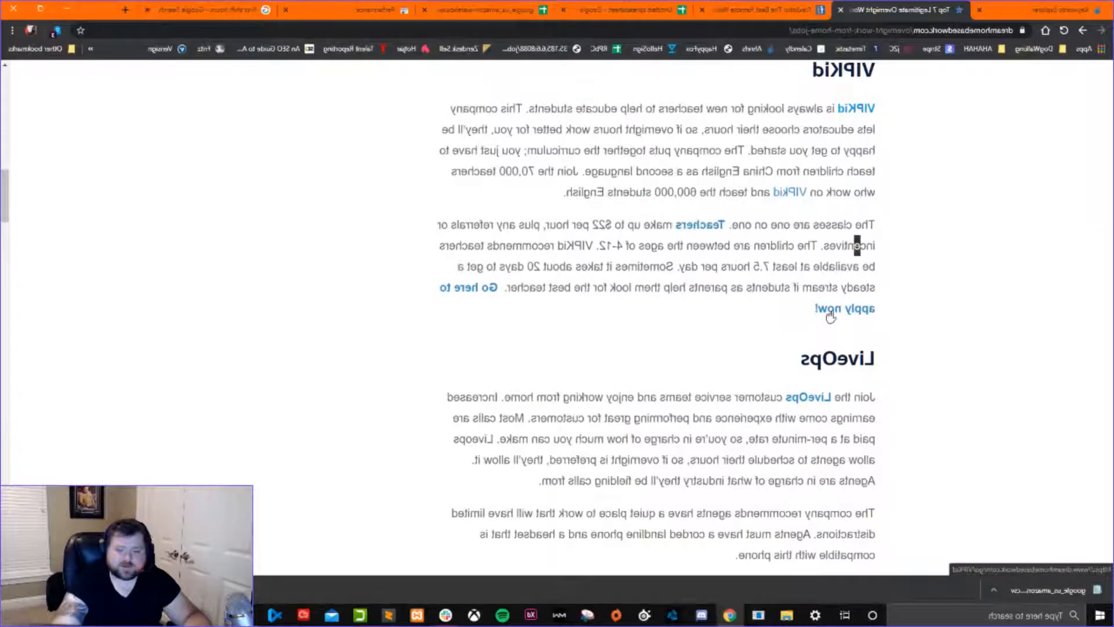
pyautogui.rightClick(829, 313)
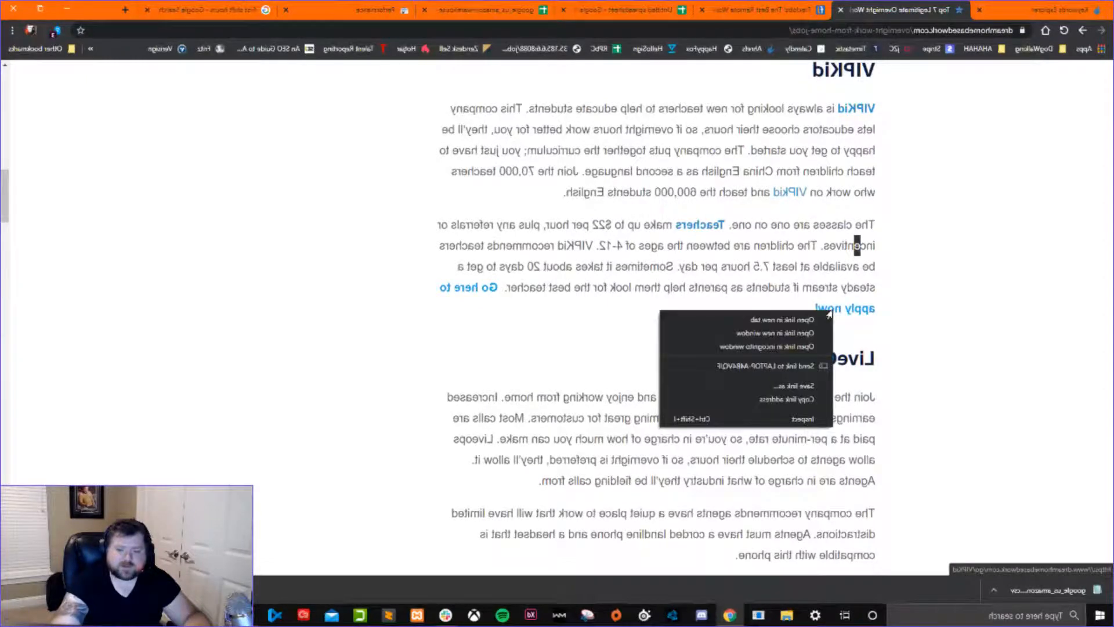
pyautogui.click(778, 420)
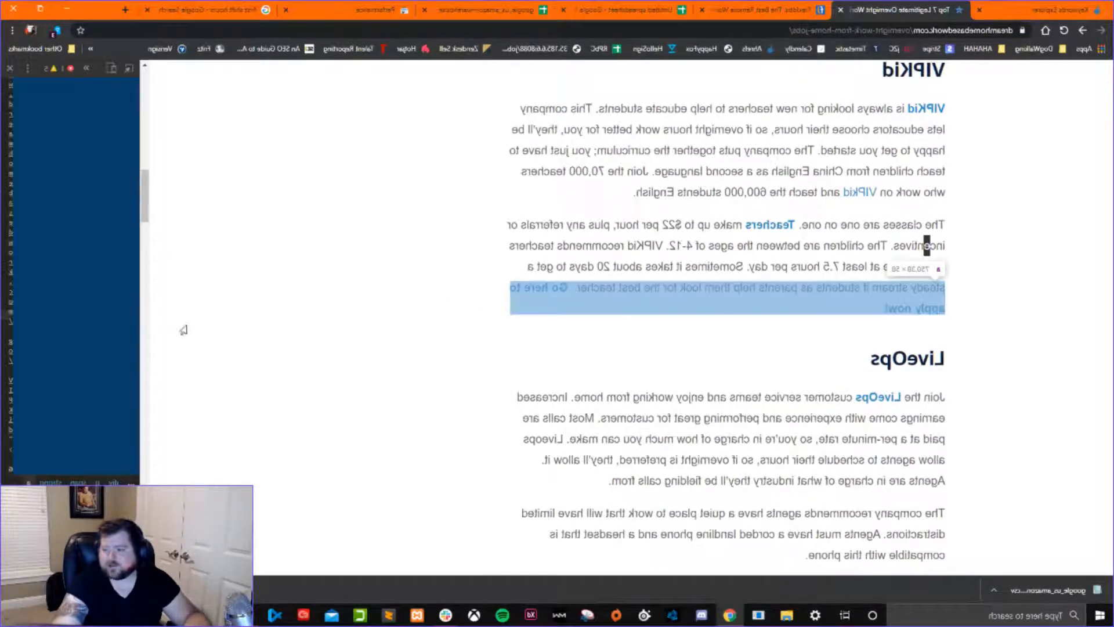
# Widen the developer tools and inspect the HTML of the FlexJobs "Start here" link above the table of contents.
pyautogui.moveTo(139, 308); pyautogui.dragTo(622, 286)
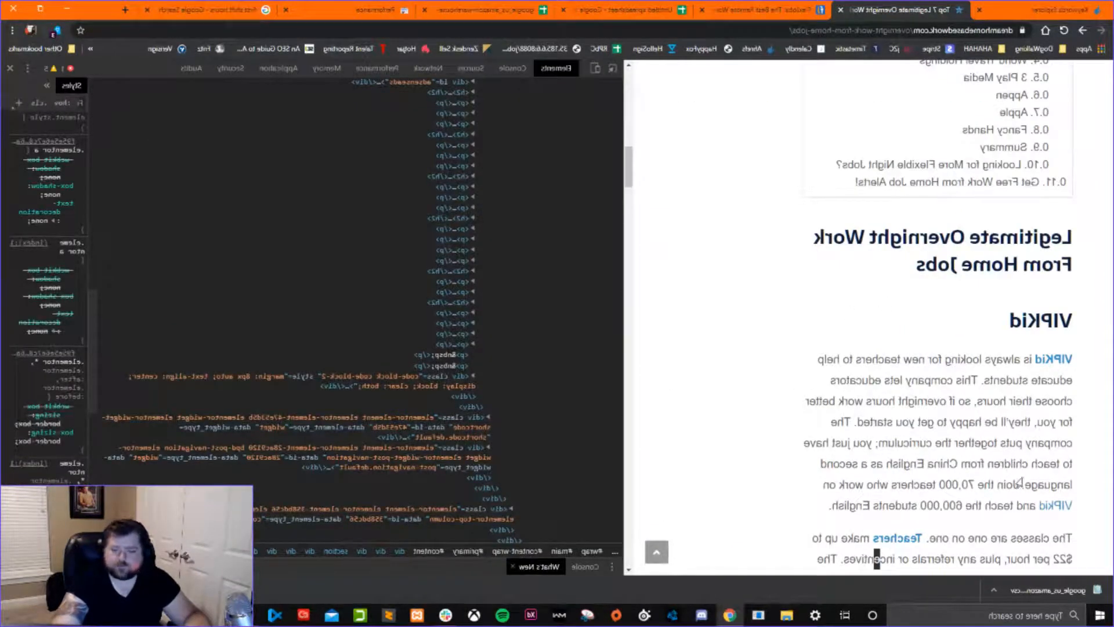
pyautogui.scroll(-7, 825, 482)
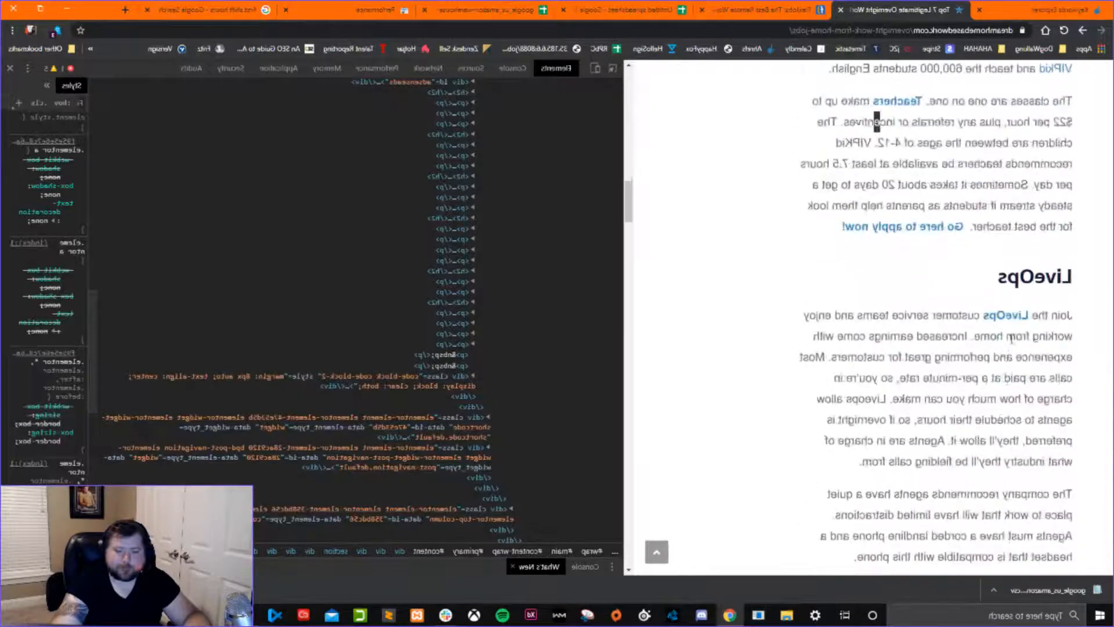
pyautogui.scroll(12, 901, 308)
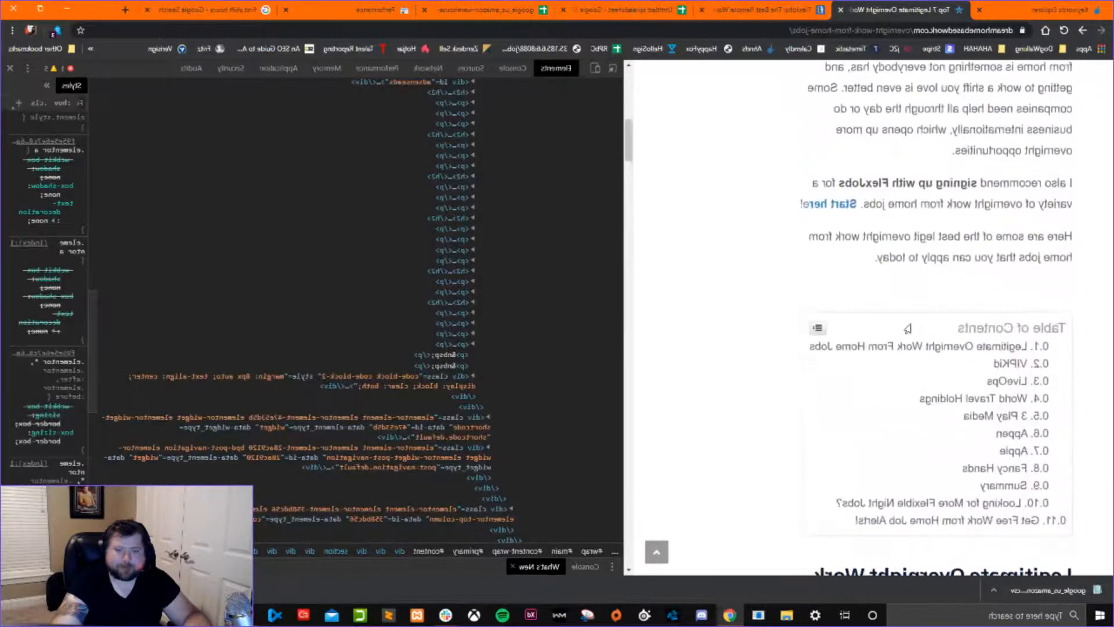
pyautogui.scroll(-7, 907, 329)
pyautogui.scroll(7, 876, 463)
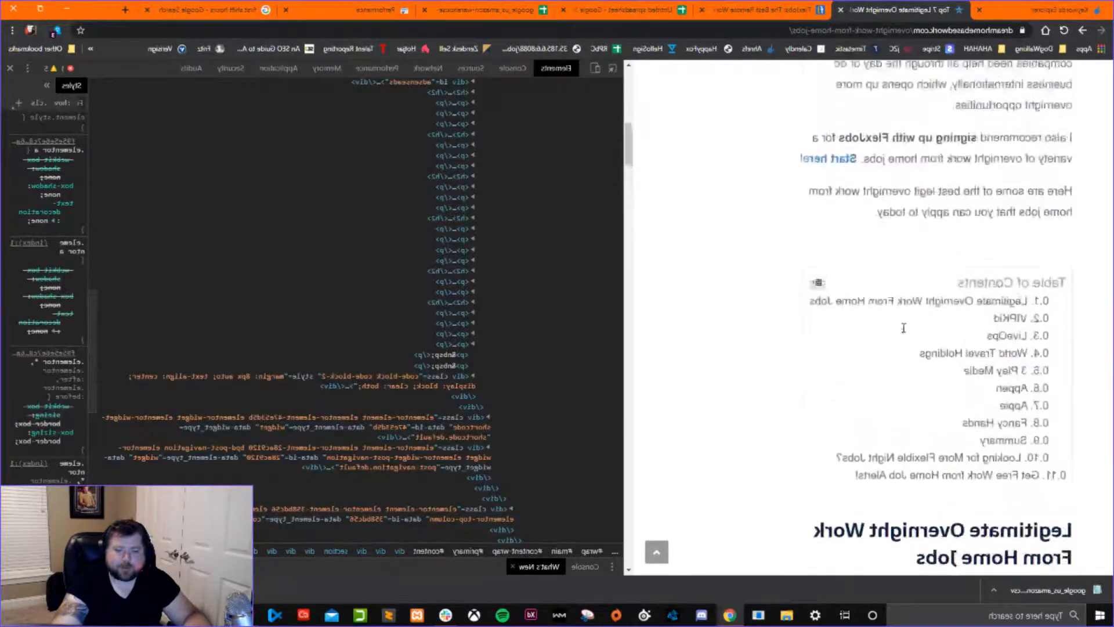
pyautogui.rightClick(845, 170)
pyautogui.click(811, 287)
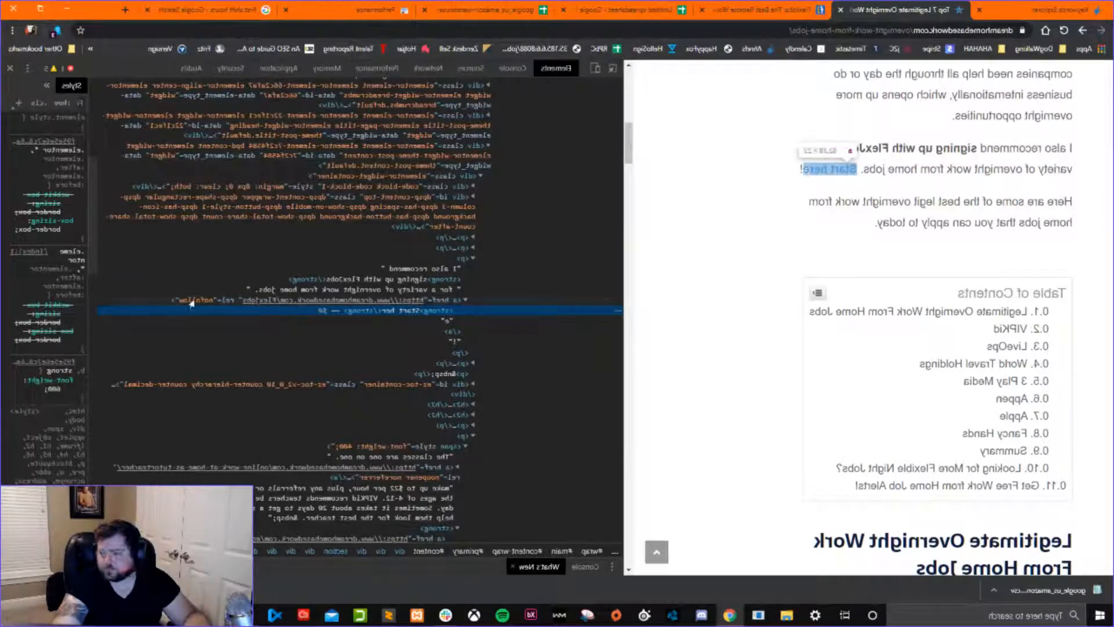
# Examine the href and rel attributes on the anchor element of the FlexJobs "Start here" link.
pyautogui.click(233, 302)
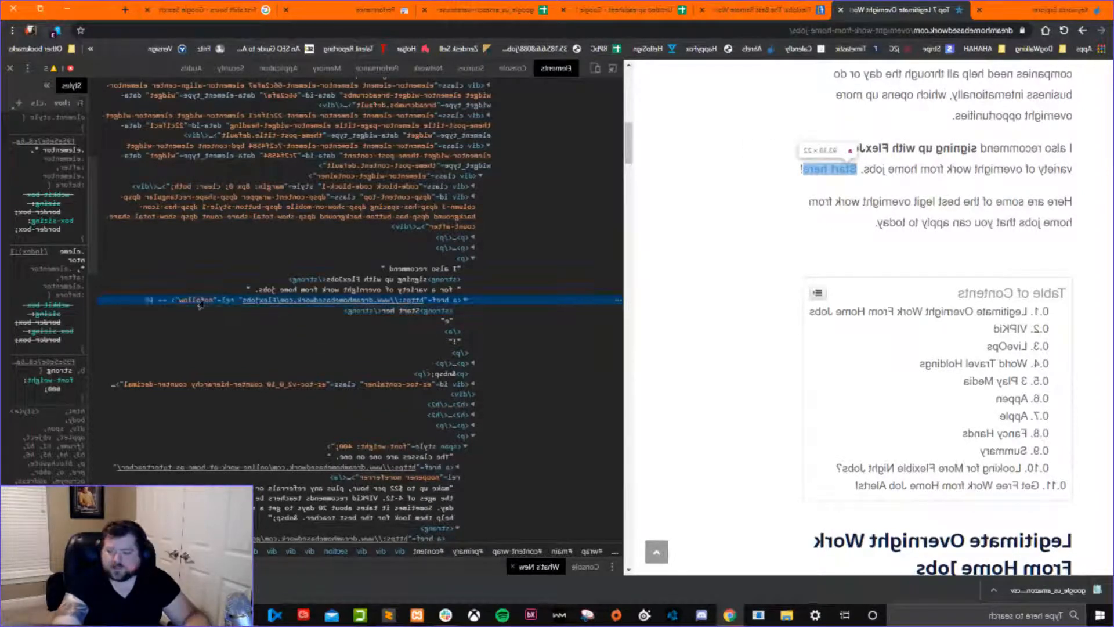
pyautogui.click(170, 311)
pyautogui.click(165, 303)
pyautogui.click(174, 308)
pyautogui.click(174, 302)
pyautogui.click(178, 309)
pyautogui.click(166, 301)
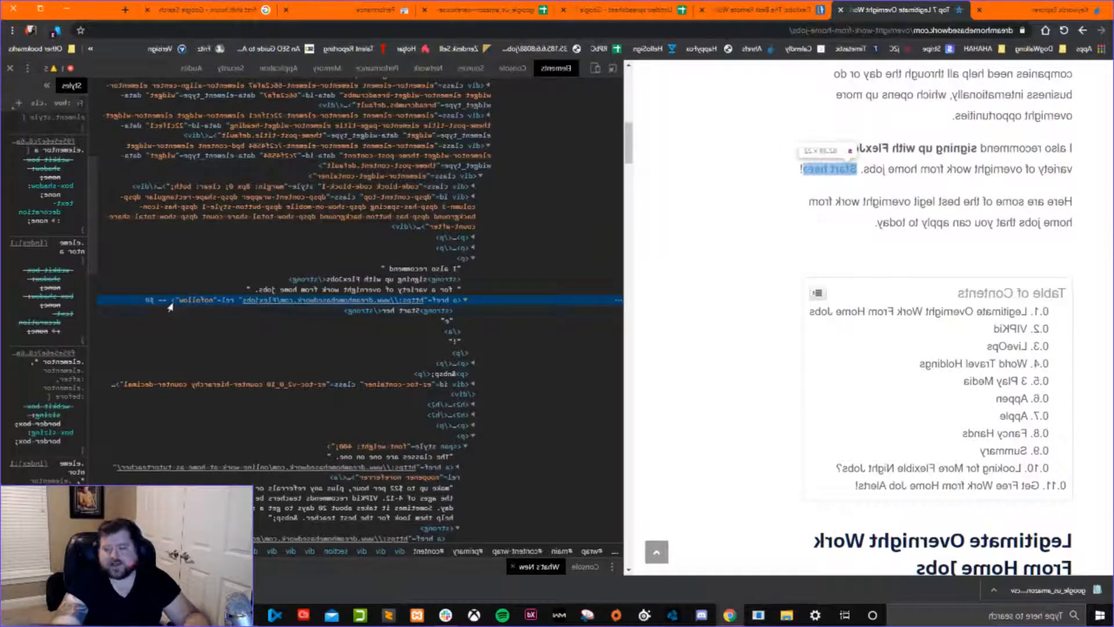
pyautogui.click(191, 311)
pyautogui.click(166, 302)
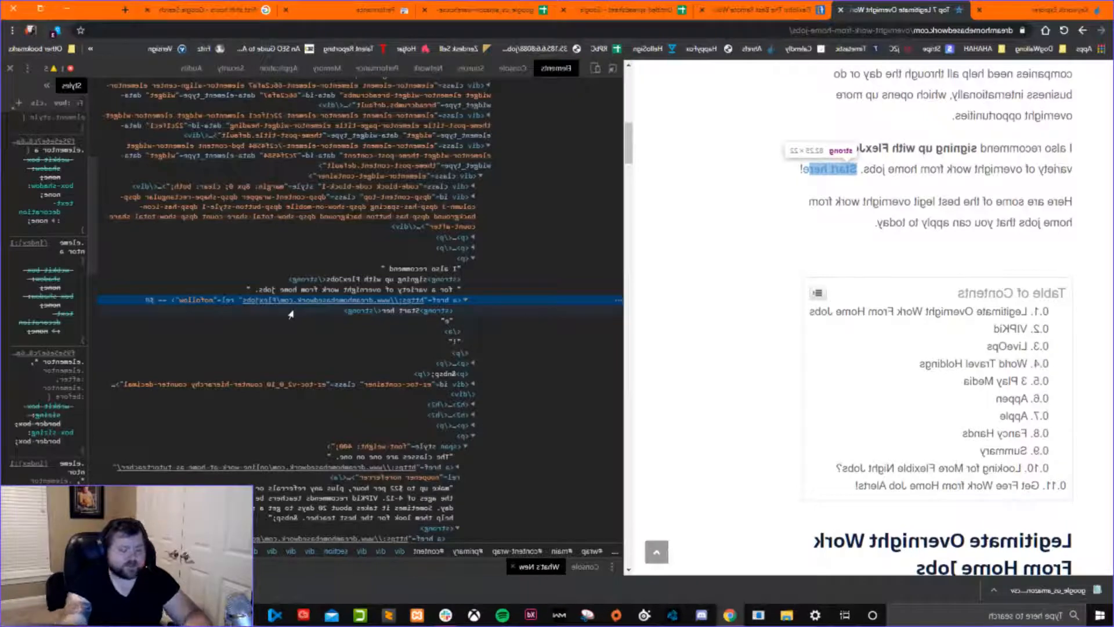
# Search the article's HTML for "nofollow" and go through all the matching links twice.
pyautogui.hotkey('ctrl', 'f')
pyautogui.write('nofollow')
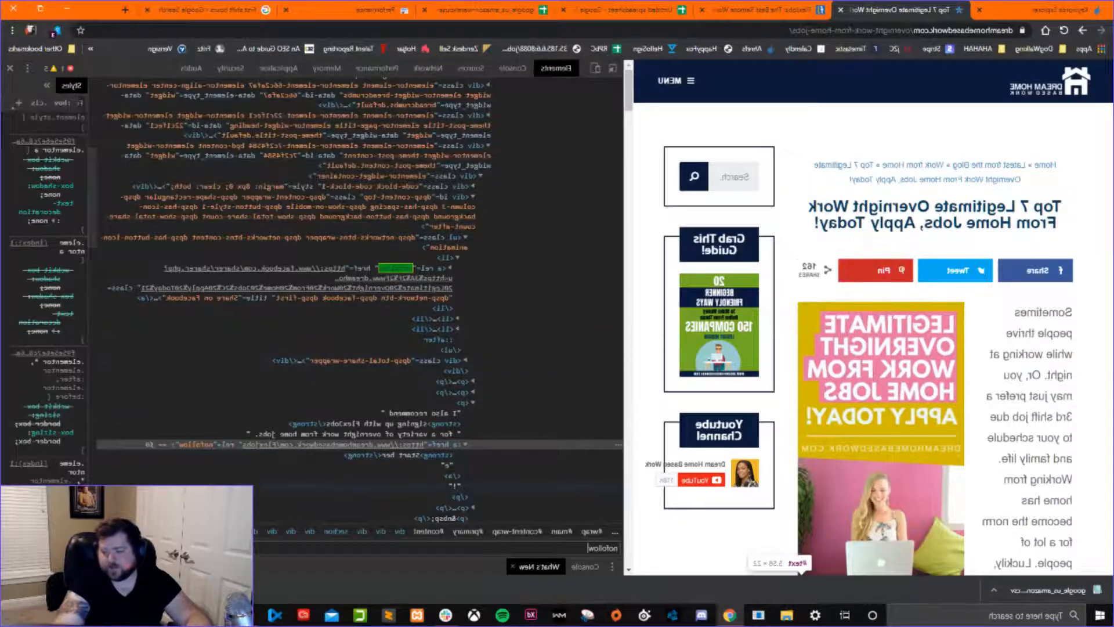
pyautogui.press('Return')
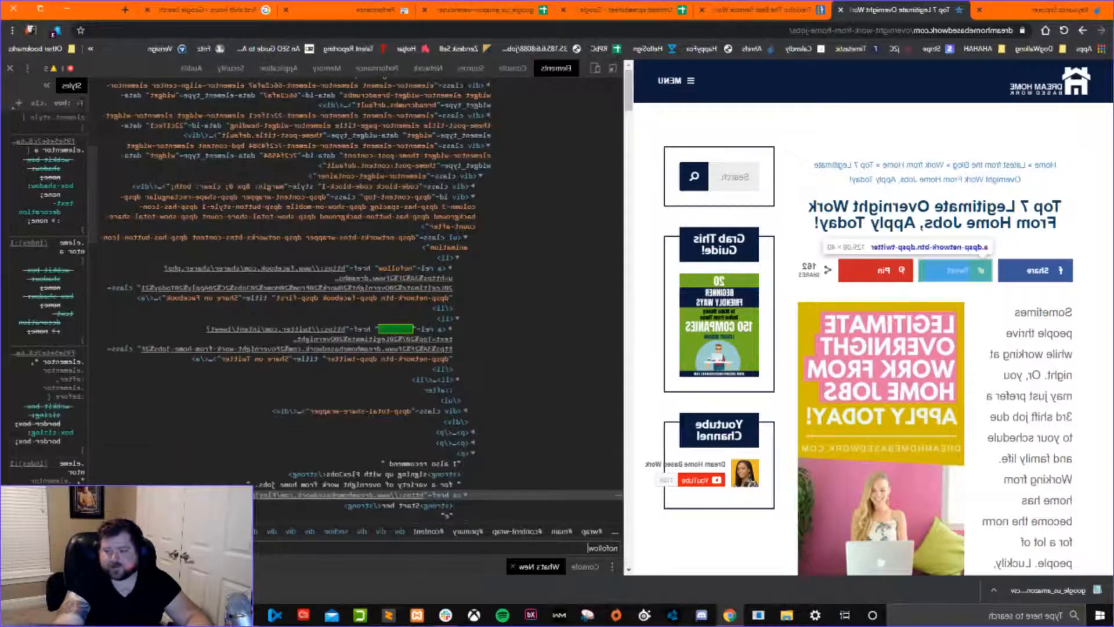
pyautogui.press('Return')
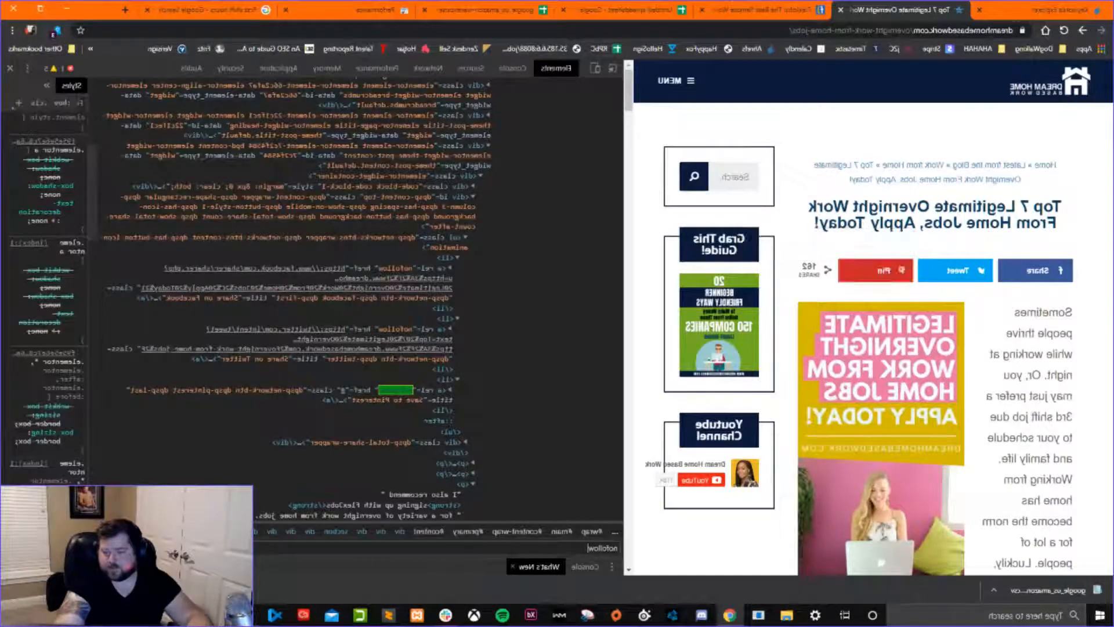
pyautogui.press('Return')
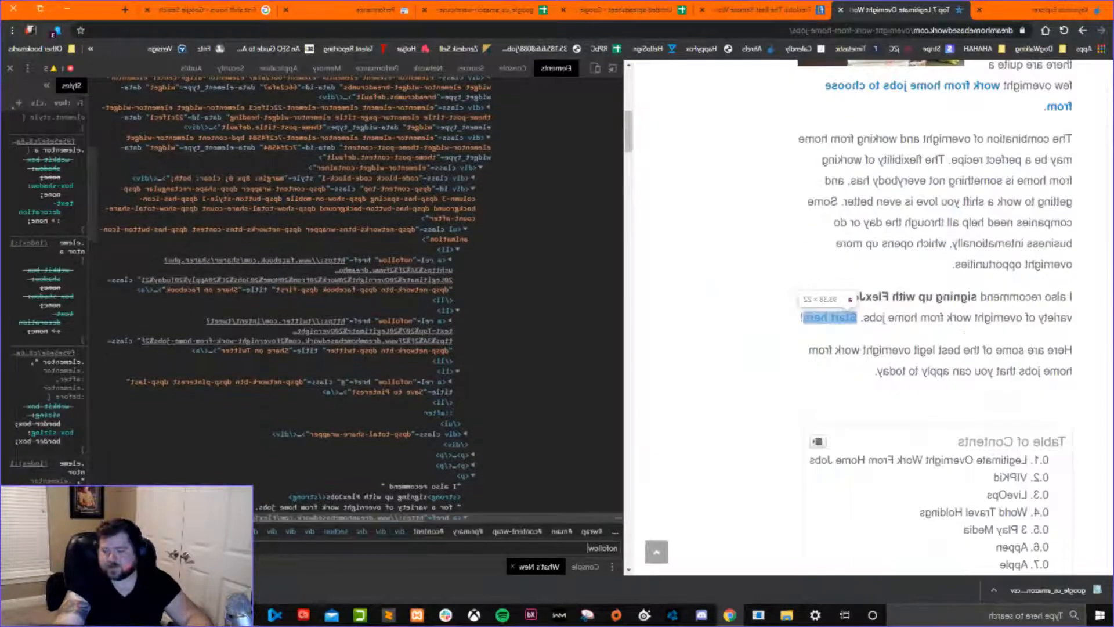
pyautogui.press('Return')
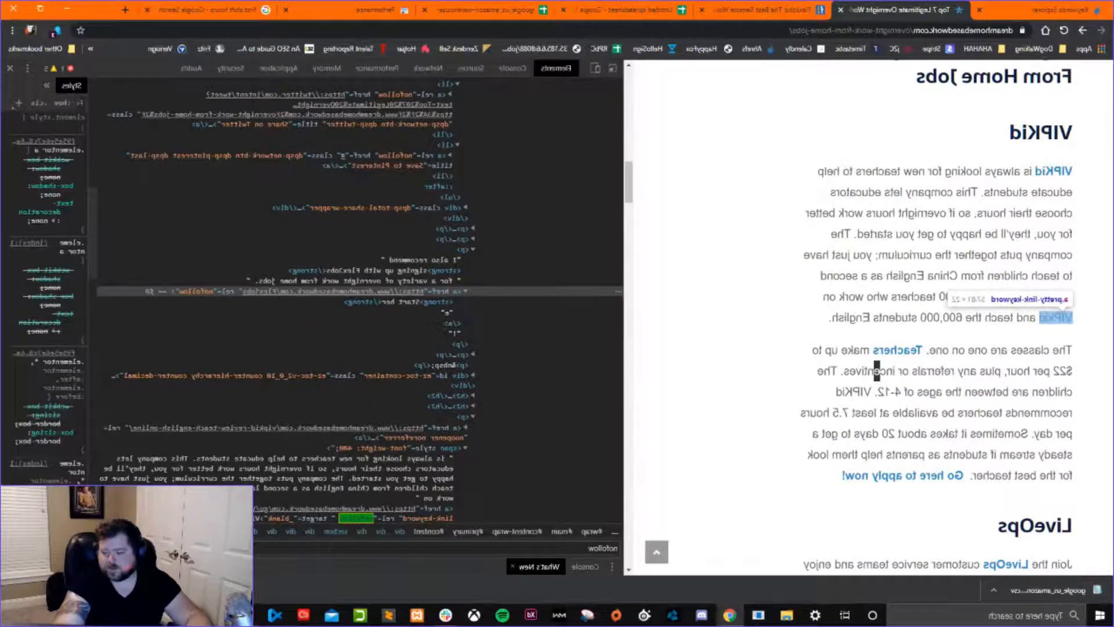
pyautogui.press('Return')
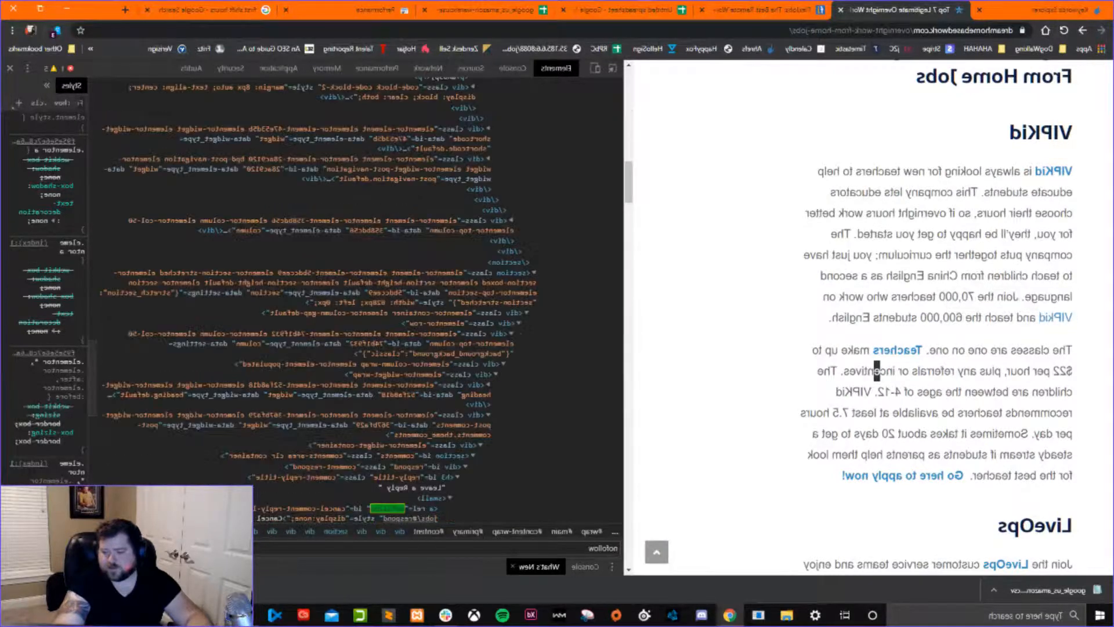
pyautogui.press('Return')
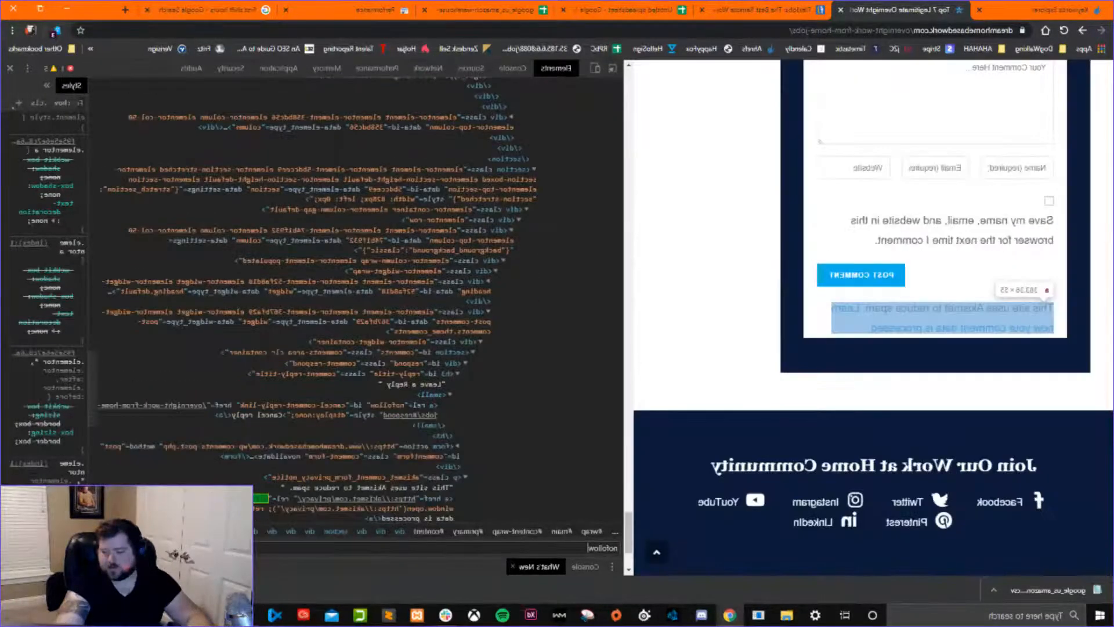
pyautogui.press('Return')
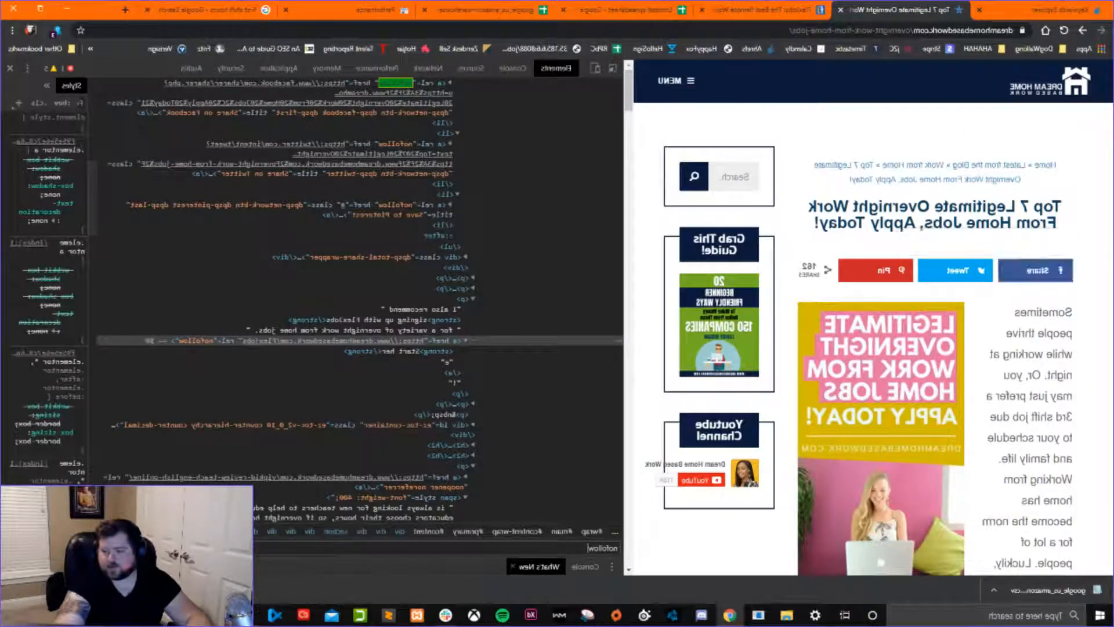
pyautogui.press('Return')
pyautogui.press('Return')
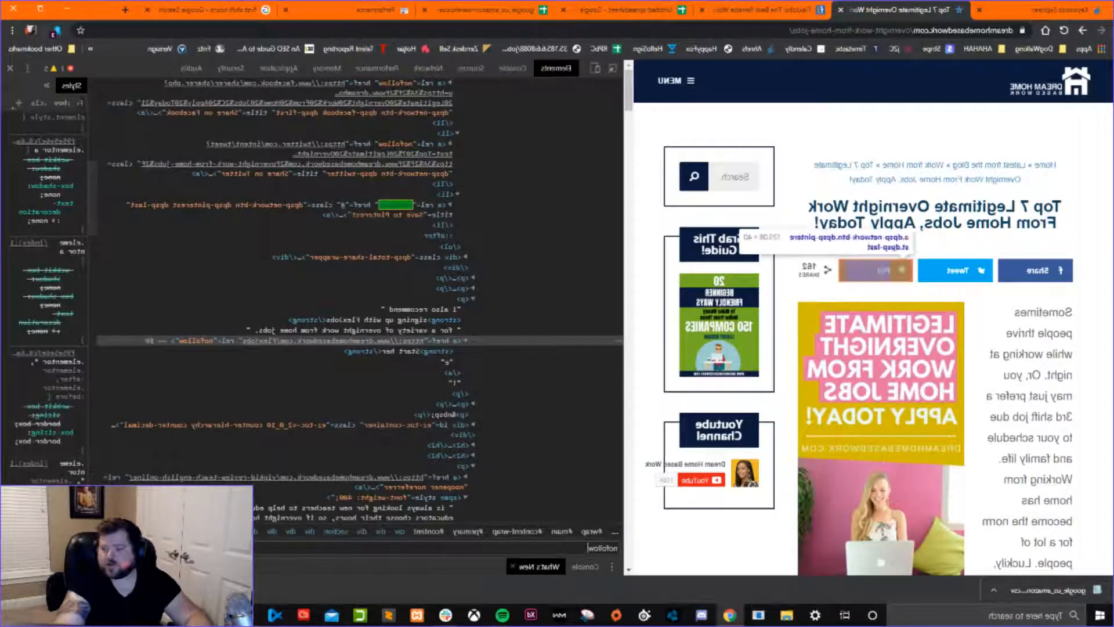
pyautogui.press('Return')
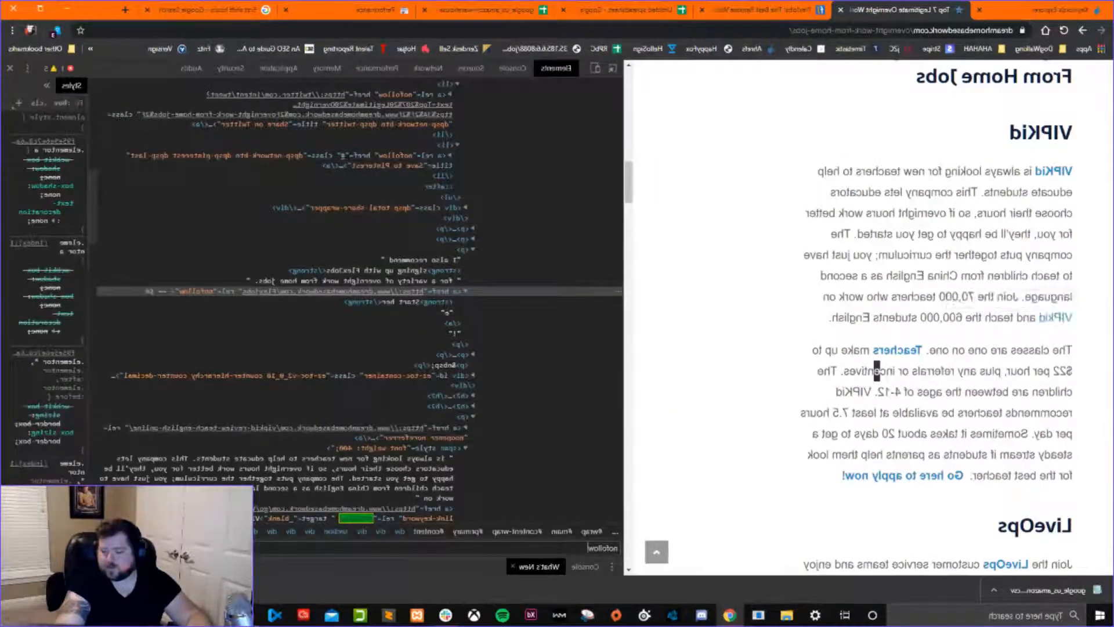
pyautogui.press('Return')
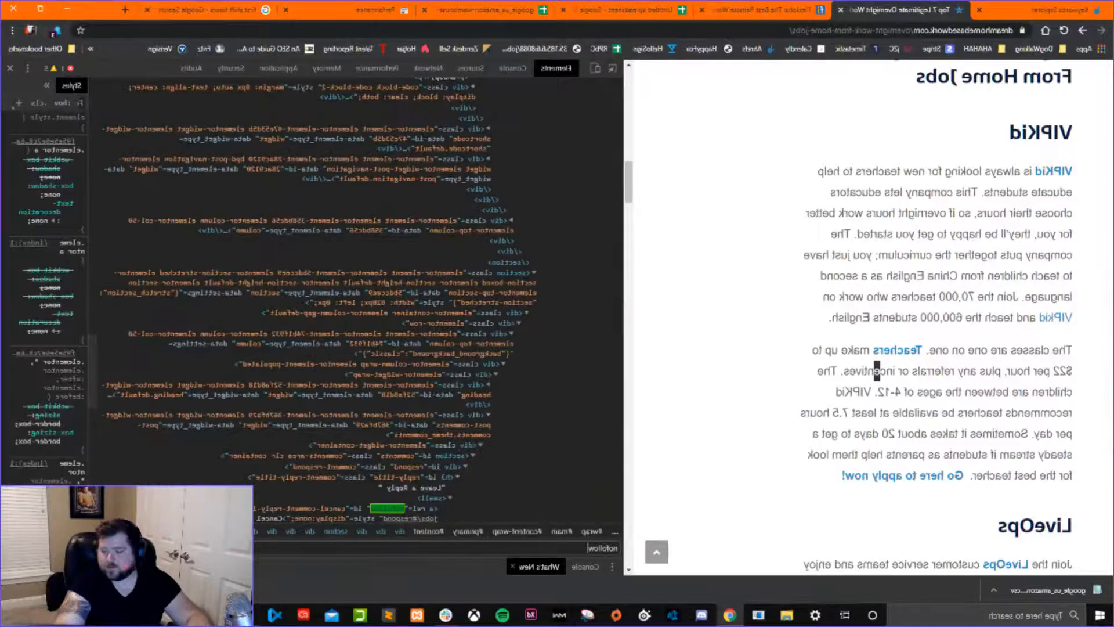
pyautogui.press('Return')
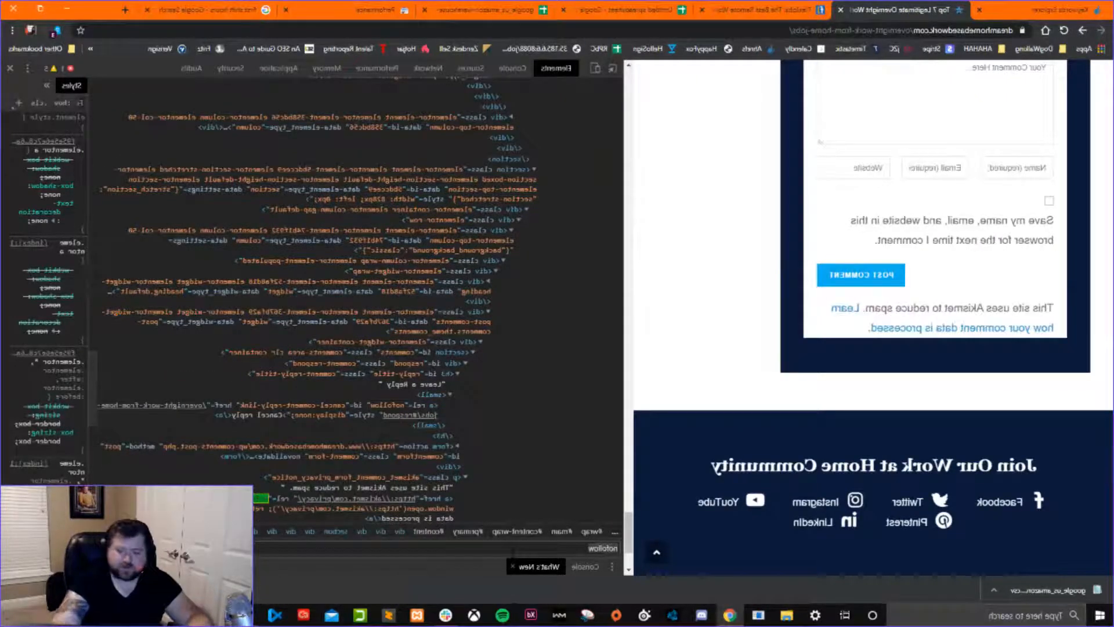
# Clear the nofollow search and go back up the HTML, then check the page for "sponso" and clear that search.
pyautogui.hotkey('ctrl', 'a')
pyautogui.press('BackSpace')
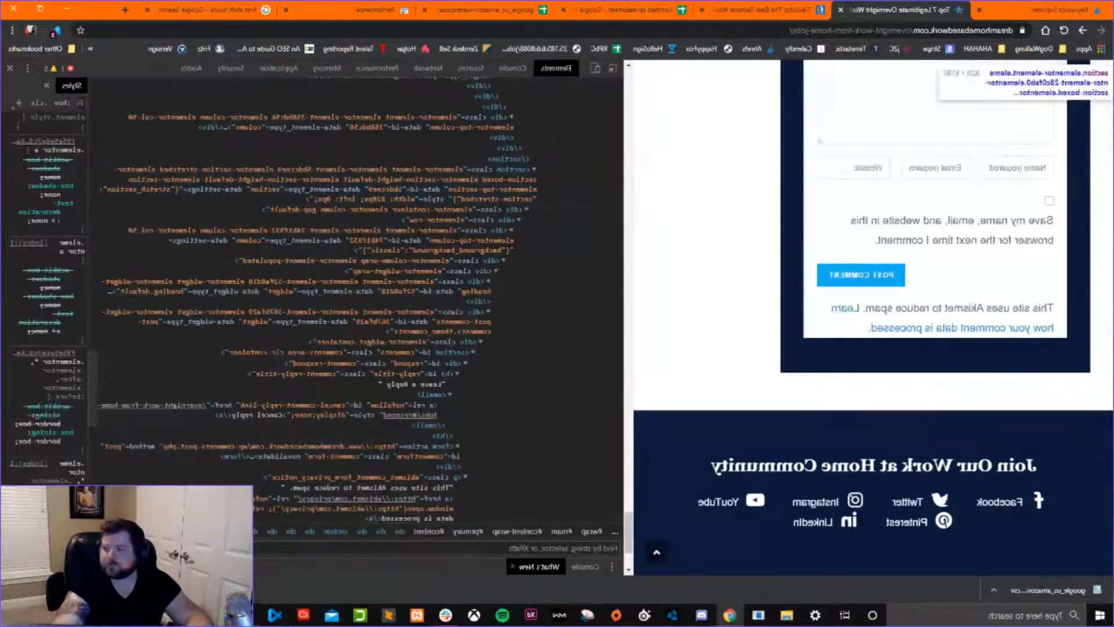
pyautogui.scroll(5, 295, 351)
pyautogui.scroll(10, 248, 361)
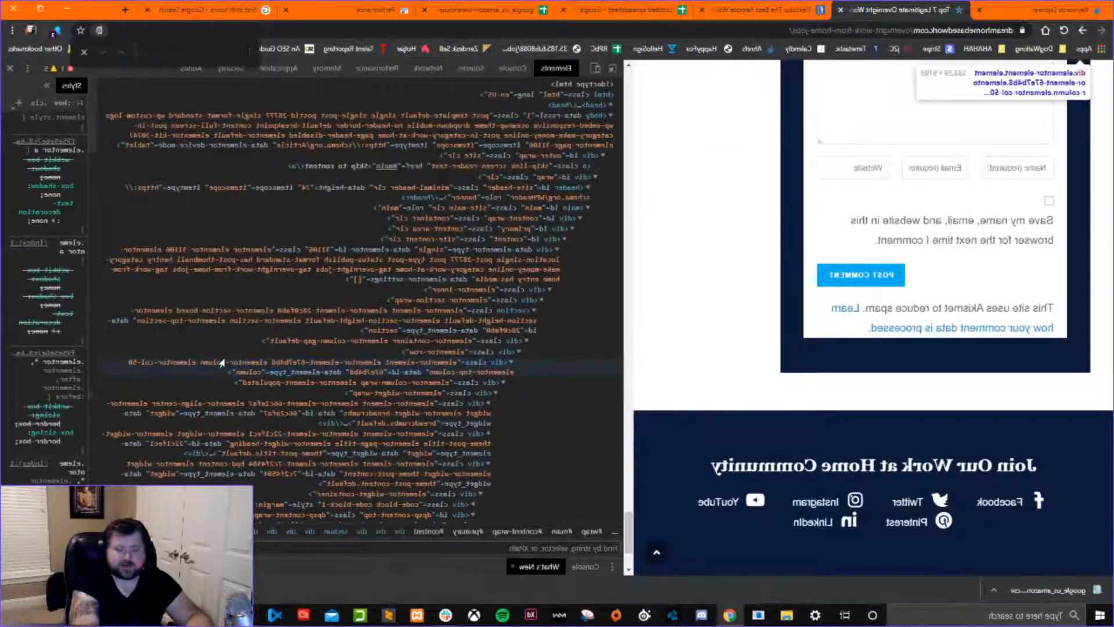
pyautogui.write('spoo')
pyautogui.write('n')
pyautogui.write('s')
pyautogui.write('o')
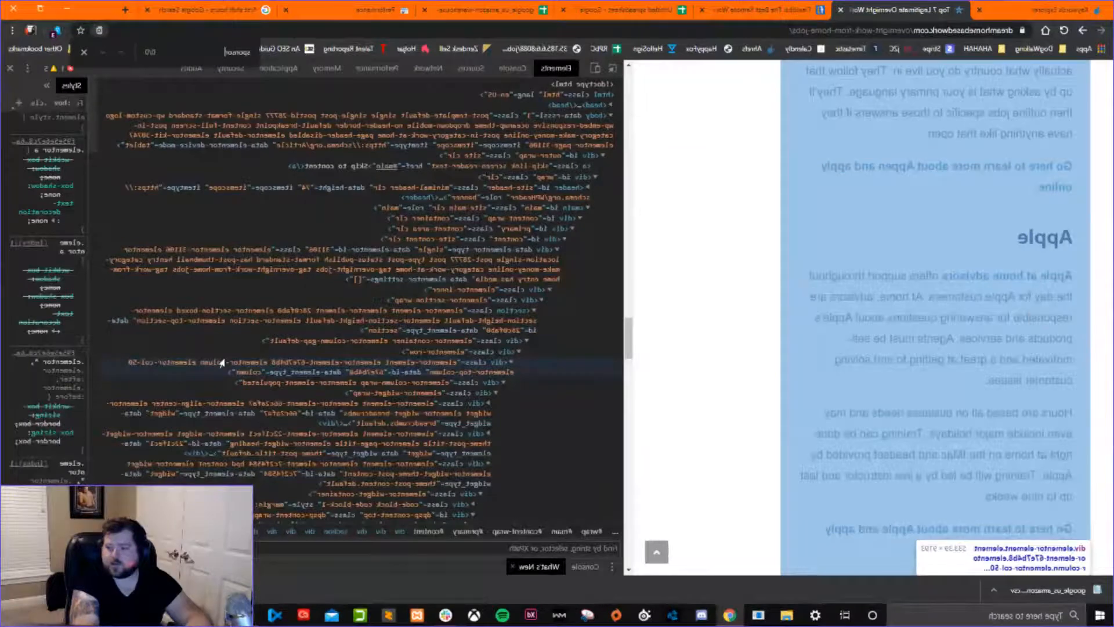
pyautogui.press('BackSpace')
pyautogui.press('Escape')
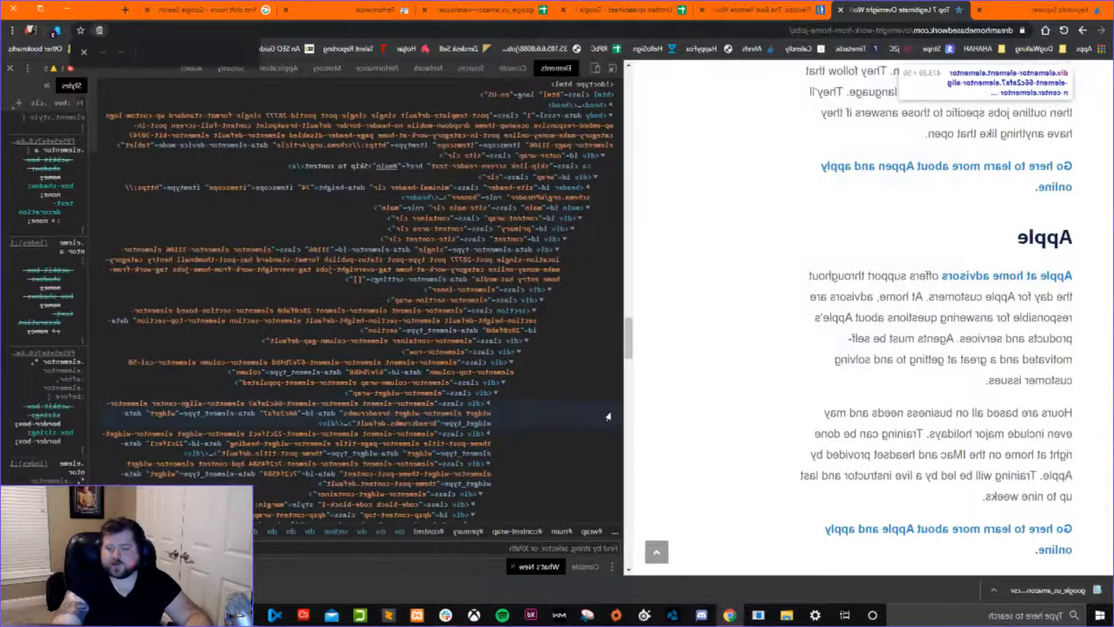
# Close the developer tools and return to the beginning of the overnight jobs article.
pyautogui.moveTo(627, 407); pyautogui.dragTo(410, 254)
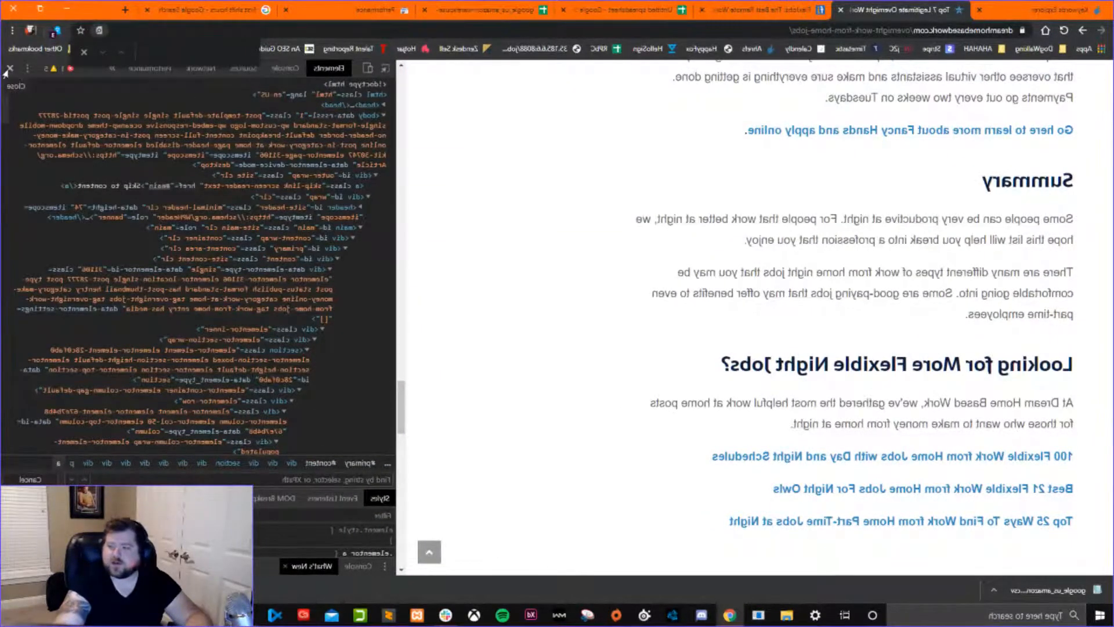
pyautogui.click(10, 68)
pyautogui.scroll(5, 454, 300)
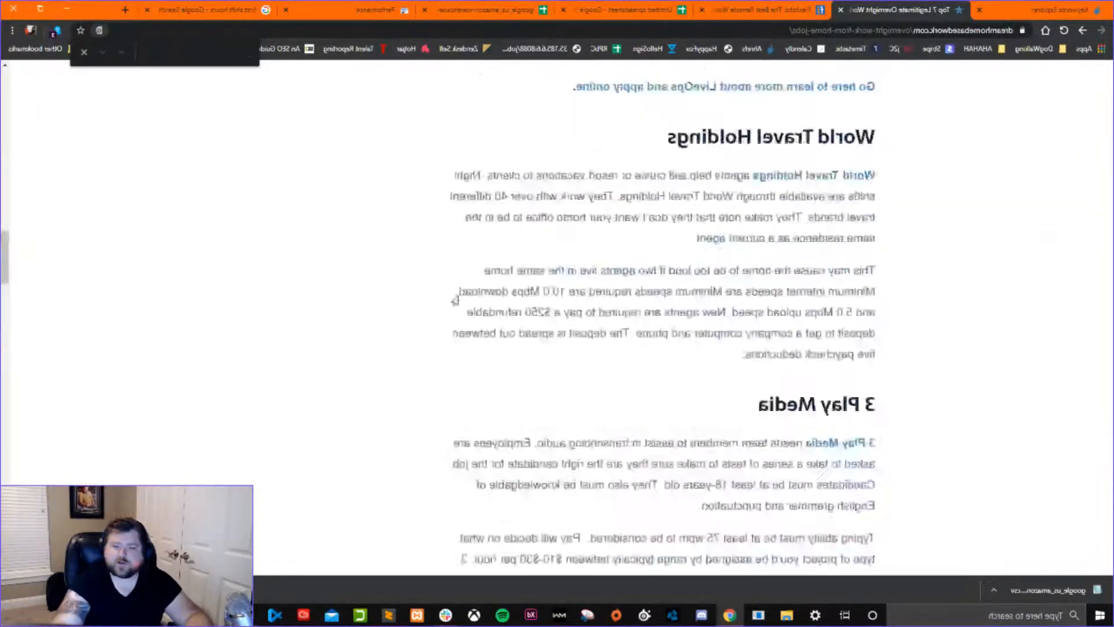
pyautogui.scroll(10, 455, 300)
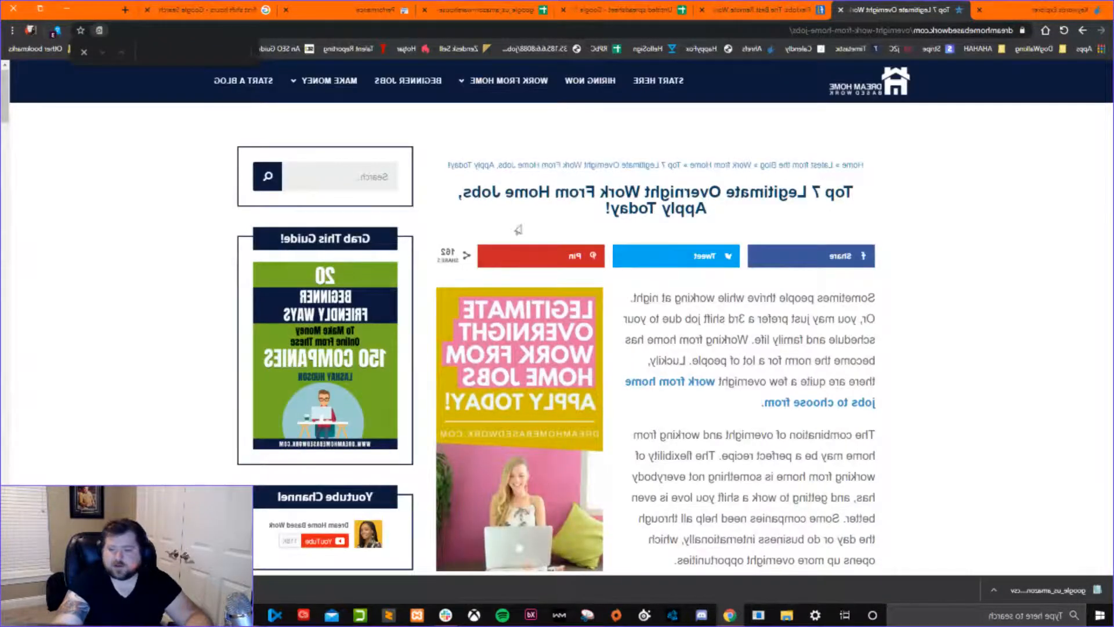
# Review the article's structure from its title and table of contents to the email sign-up forms and back.
pyautogui.scroll(-20, 475, 249)
pyautogui.scroll(5, 616, 224)
pyautogui.scroll(15, 616, 224)
pyautogui.scroll(15, 613, 226)
pyautogui.scroll(-10, 612, 225)
pyautogui.scroll(4, 613, 226)
pyautogui.scroll(-10, 612, 228)
pyautogui.scroll(-15, 612, 230)
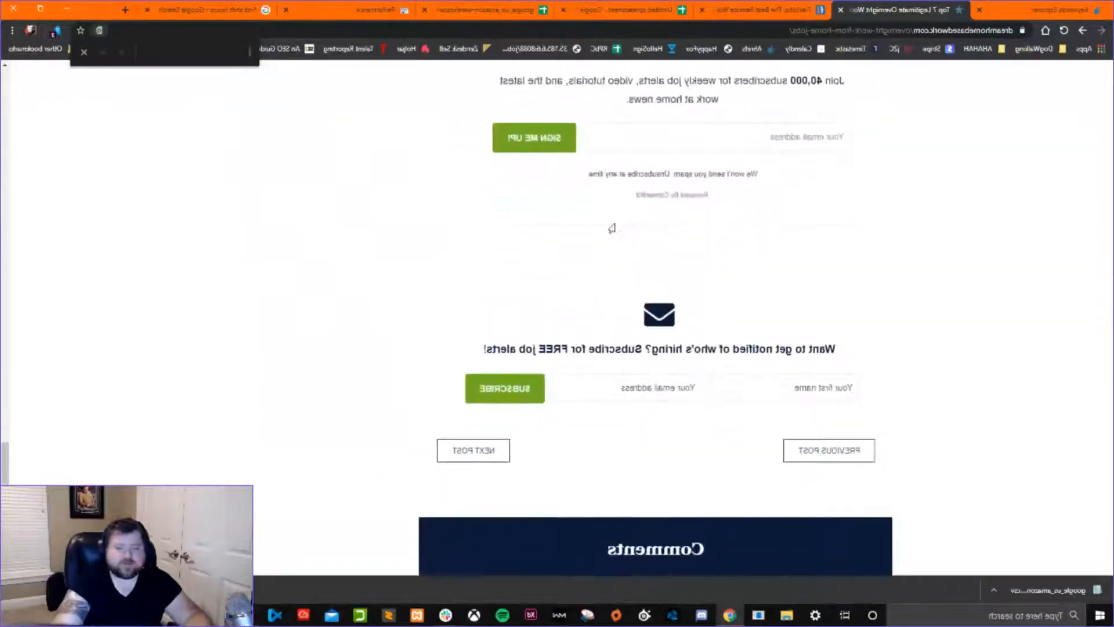
pyautogui.scroll(15, 612, 228)
pyautogui.scroll(15, 612, 226)
pyautogui.scroll(15, 612, 230)
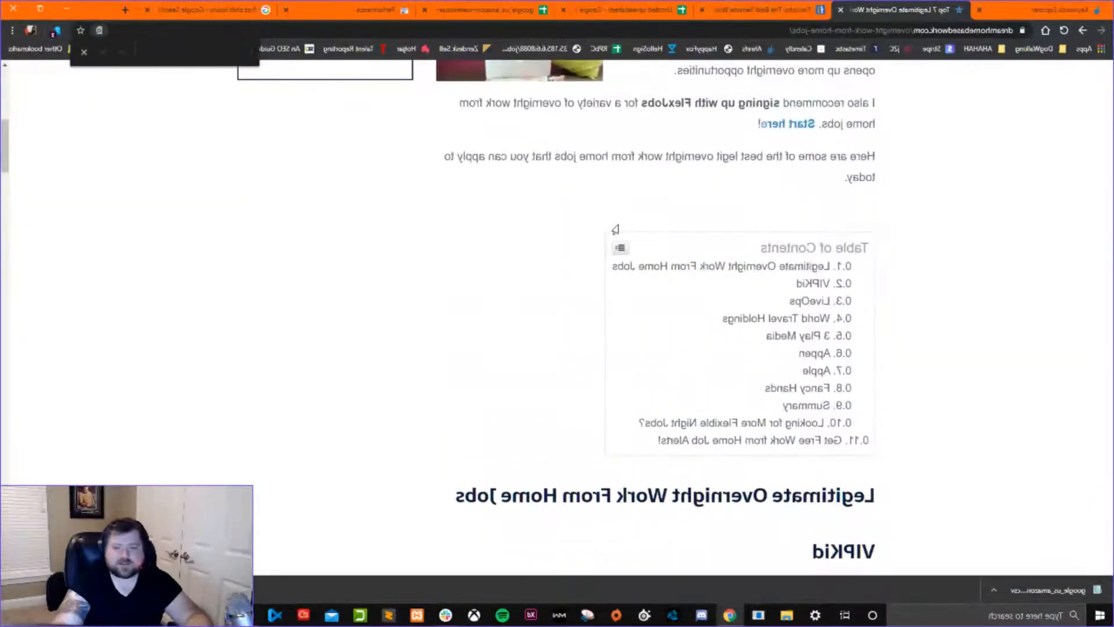
pyautogui.scroll(10, 615, 229)
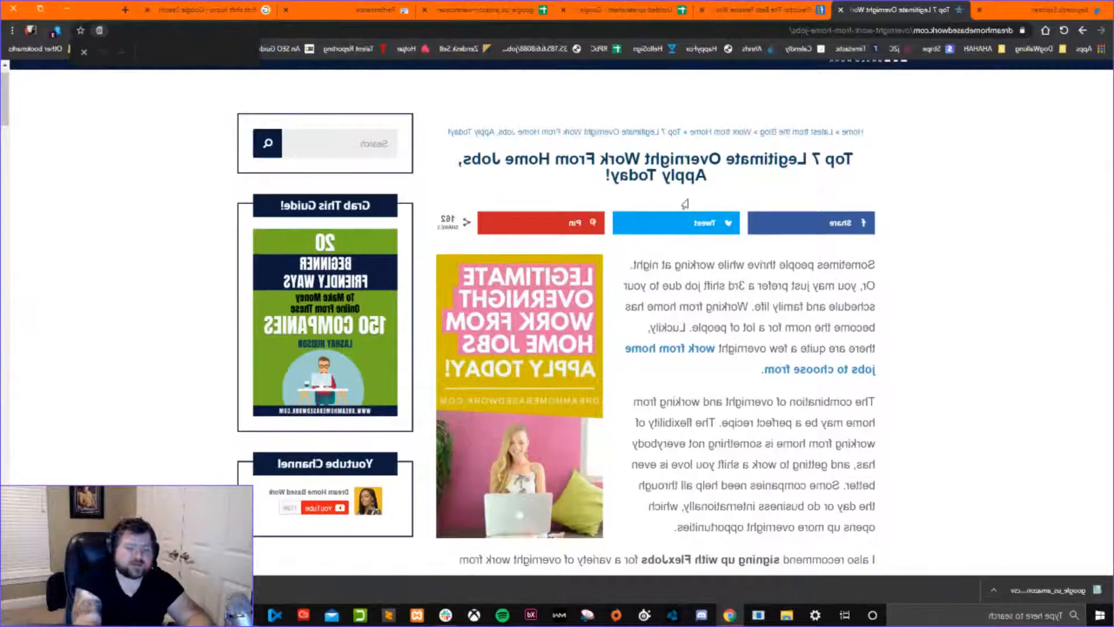
# Search the article for "overnight work from home" and cycle through its occurrences, ending at the one in the first paragraph.
pyautogui.write('overnight work from home')
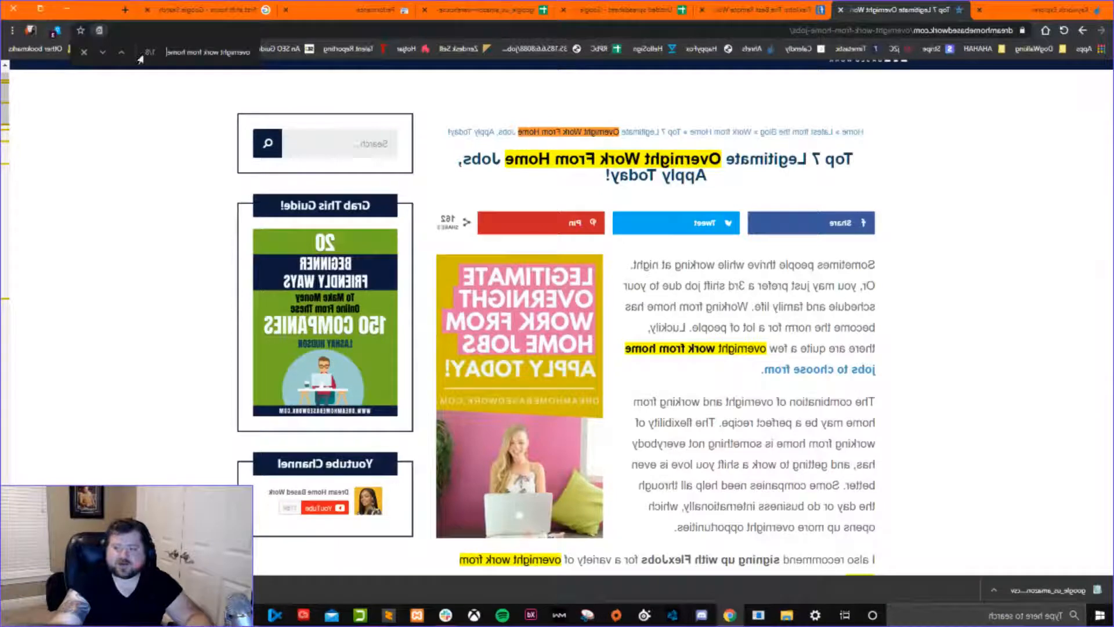
pyautogui.click(101, 53)
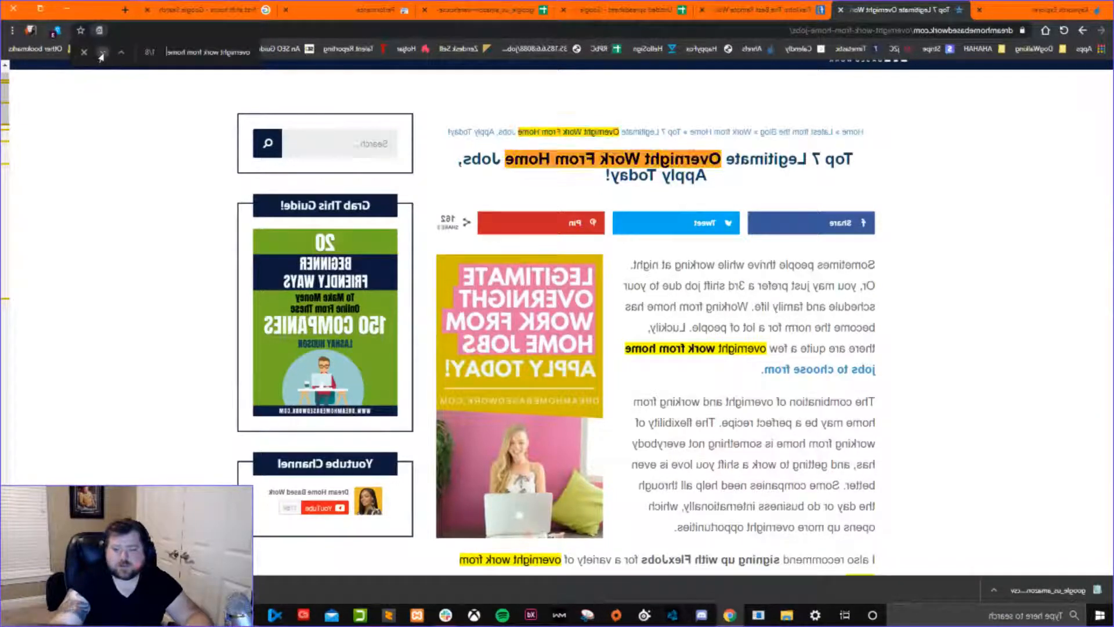
pyautogui.click(101, 53)
pyautogui.click(101, 53)
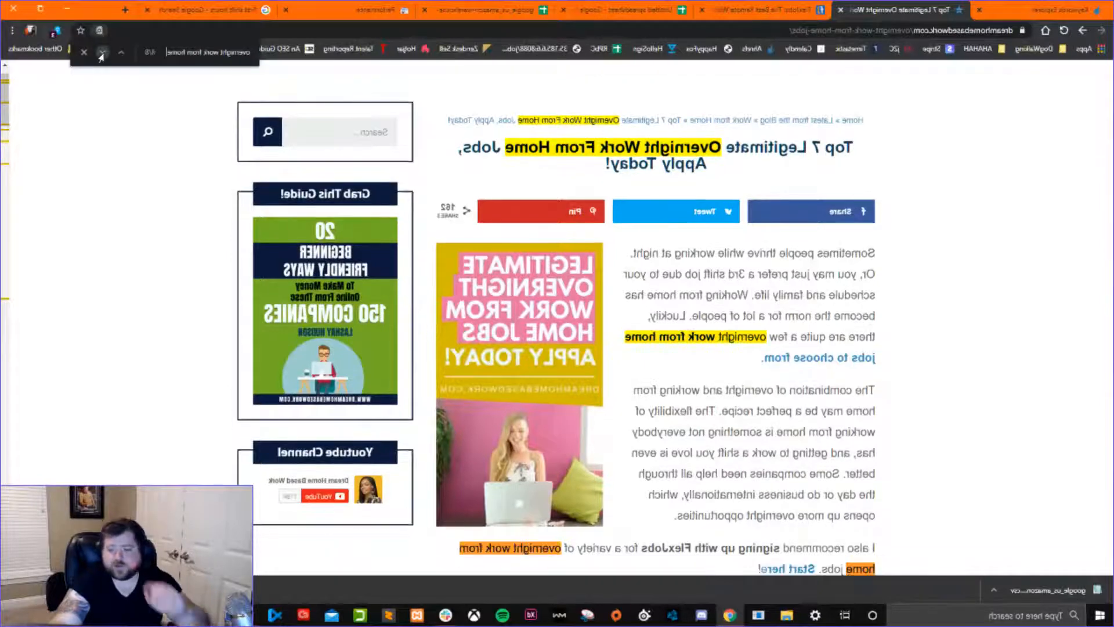
pyautogui.click(102, 53)
pyautogui.click(102, 53)
pyautogui.click(101, 54)
pyautogui.click(102, 53)
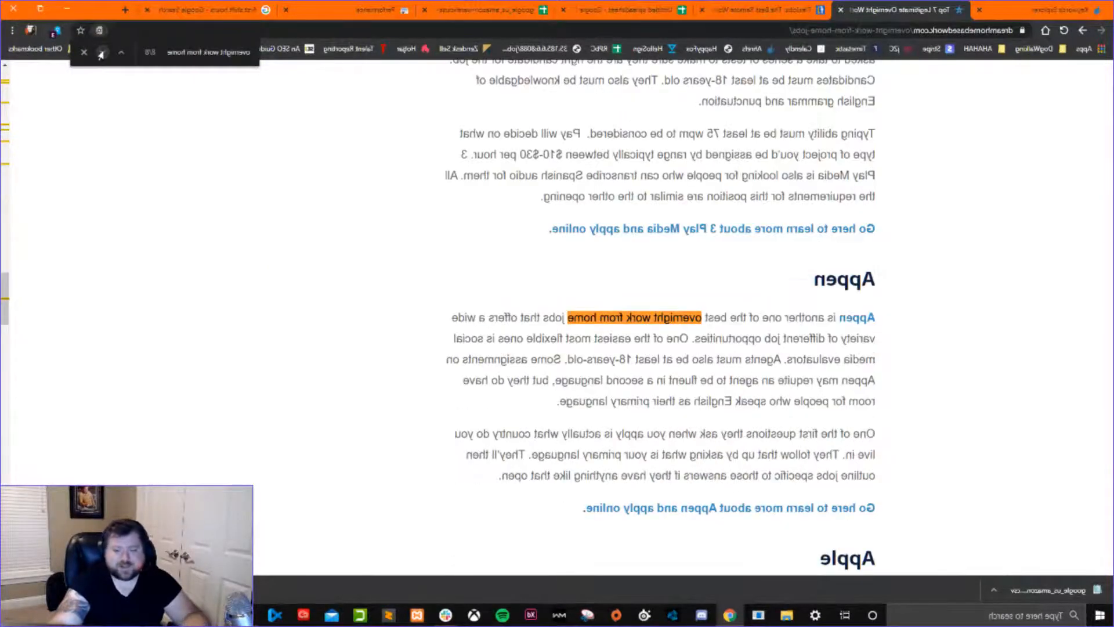
pyautogui.click(101, 53)
pyautogui.click(101, 54)
pyautogui.click(101, 54)
pyautogui.click(101, 54)
pyautogui.click(101, 54)
pyautogui.click(102, 54)
pyautogui.click(102, 54)
pyautogui.click(101, 54)
pyautogui.click(101, 54)
pyautogui.click(101, 54)
pyautogui.click(101, 54)
pyautogui.click(102, 54)
pyautogui.click(102, 54)
pyautogui.click(102, 54)
pyautogui.click(102, 54)
pyautogui.click(102, 54)
pyautogui.click(102, 54)
pyautogui.click(101, 54)
pyautogui.click(102, 54)
pyautogui.click(101, 54)
pyautogui.click(102, 54)
pyautogui.click(102, 54)
pyautogui.click(102, 54)
pyautogui.click(119, 54)
pyautogui.click(119, 54)
pyautogui.click(119, 54)
pyautogui.click(119, 53)
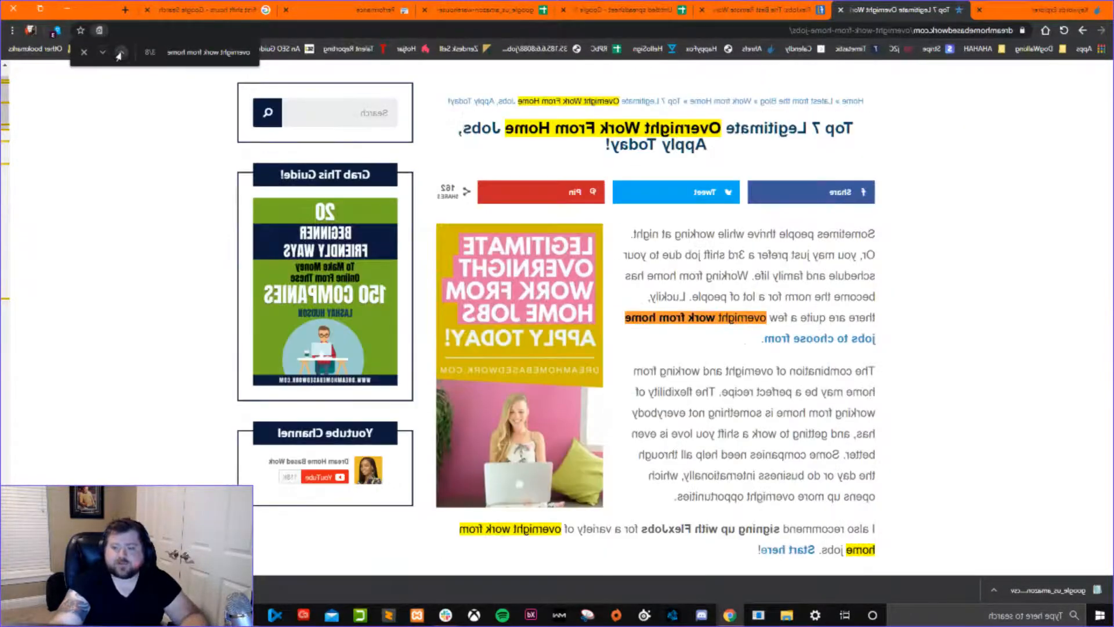
# Close the article's keyword search and open the Dream Home Based Work home page.
pyautogui.click(84, 51)
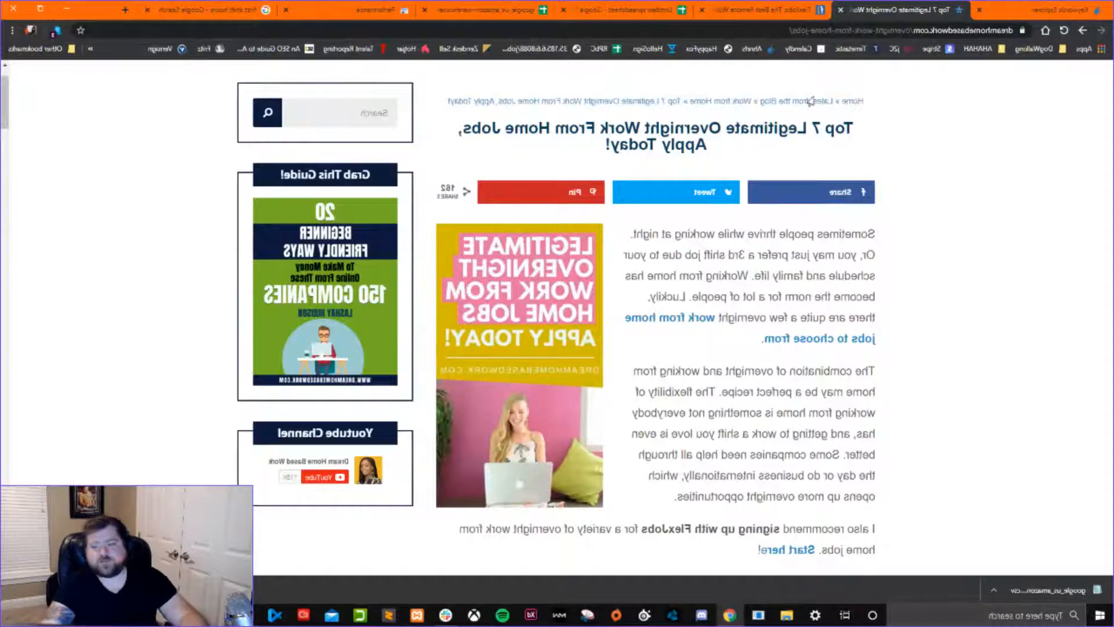
pyautogui.scroll(1, 498, 193)
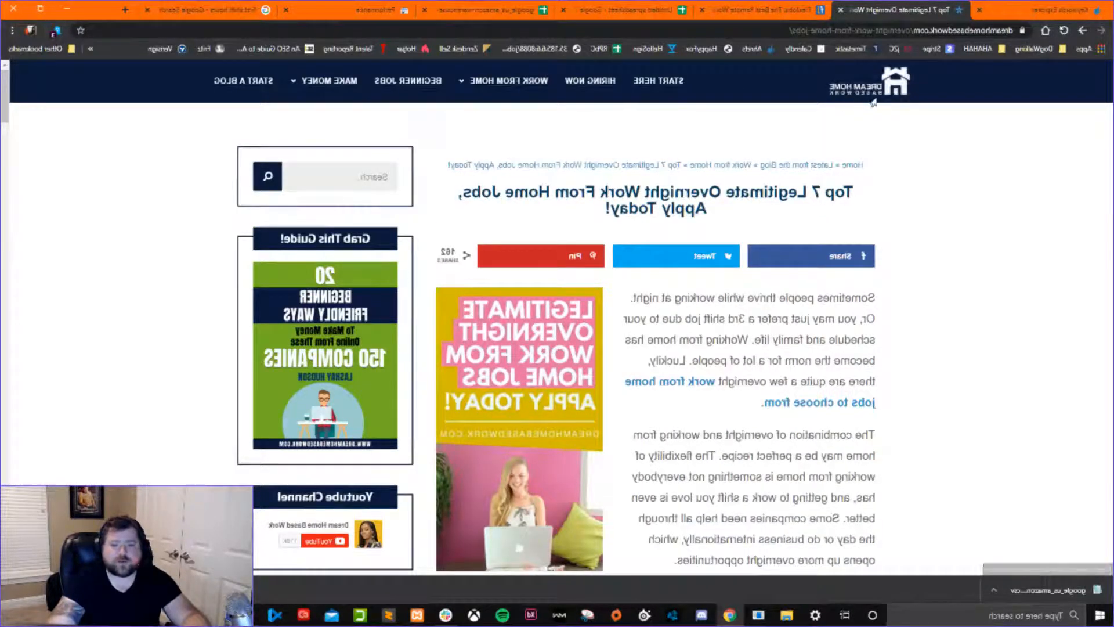
pyautogui.moveTo(505, 81)
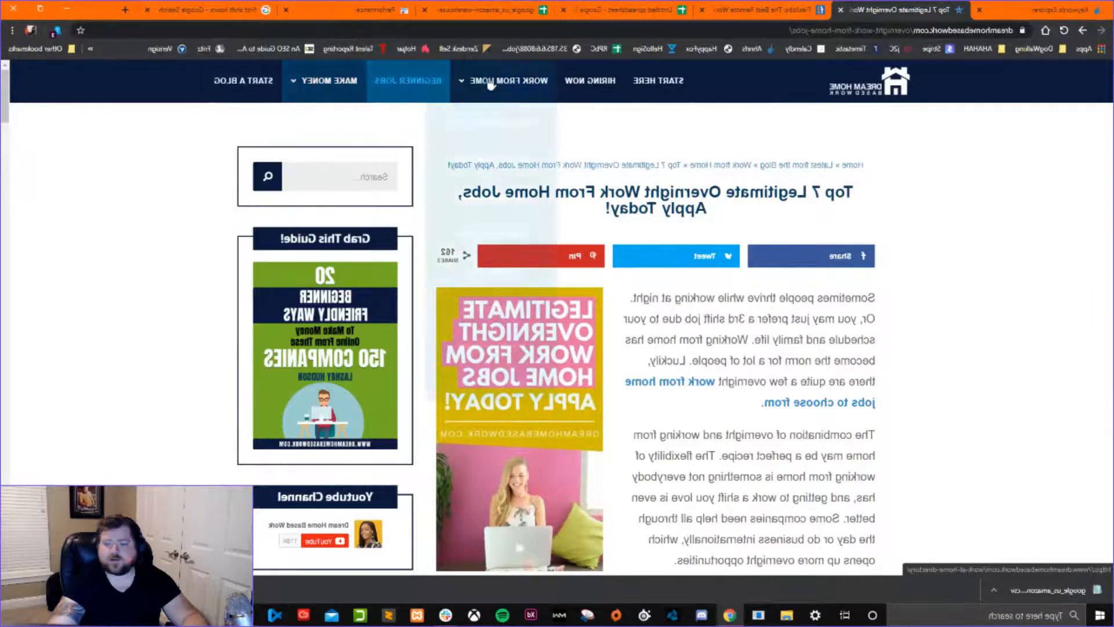
pyautogui.click(883, 86)
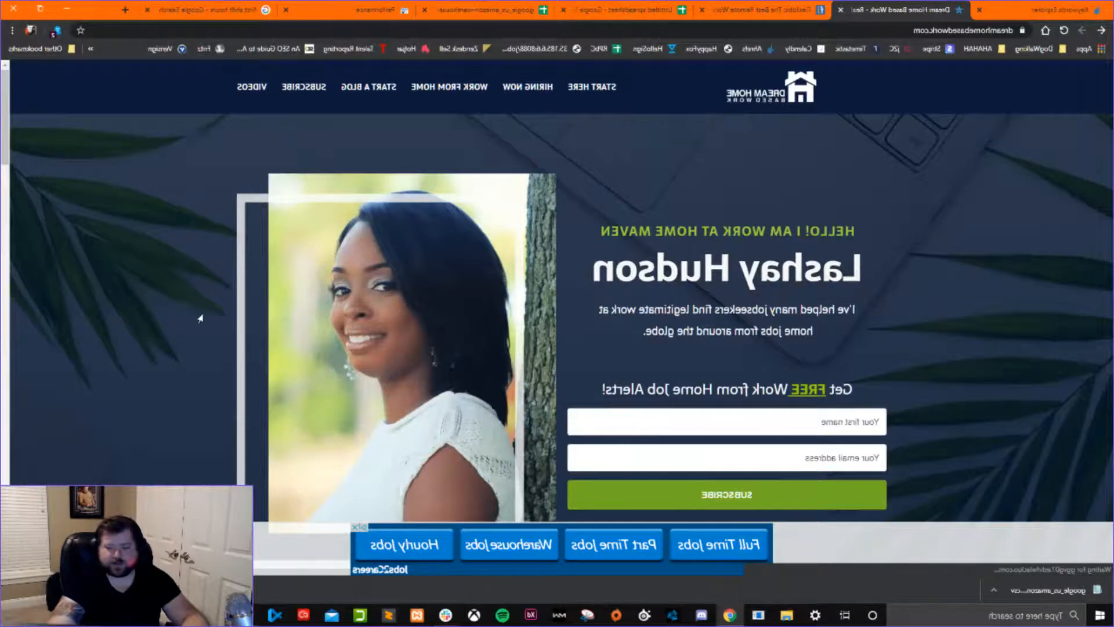
# Review the home page from the job alert sign-up through the beginner guide and latest articles to the footer, and return to its beginning.
pyautogui.scroll(-12, 201, 318)
pyautogui.scroll(-8, 200, 318)
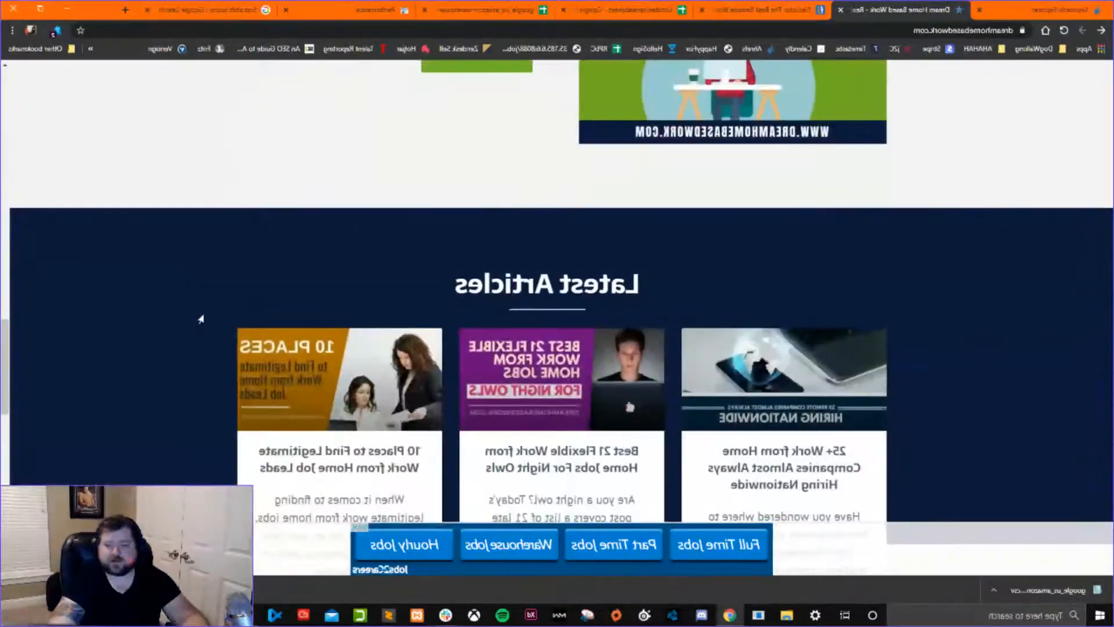
pyautogui.scroll(7, 201, 318)
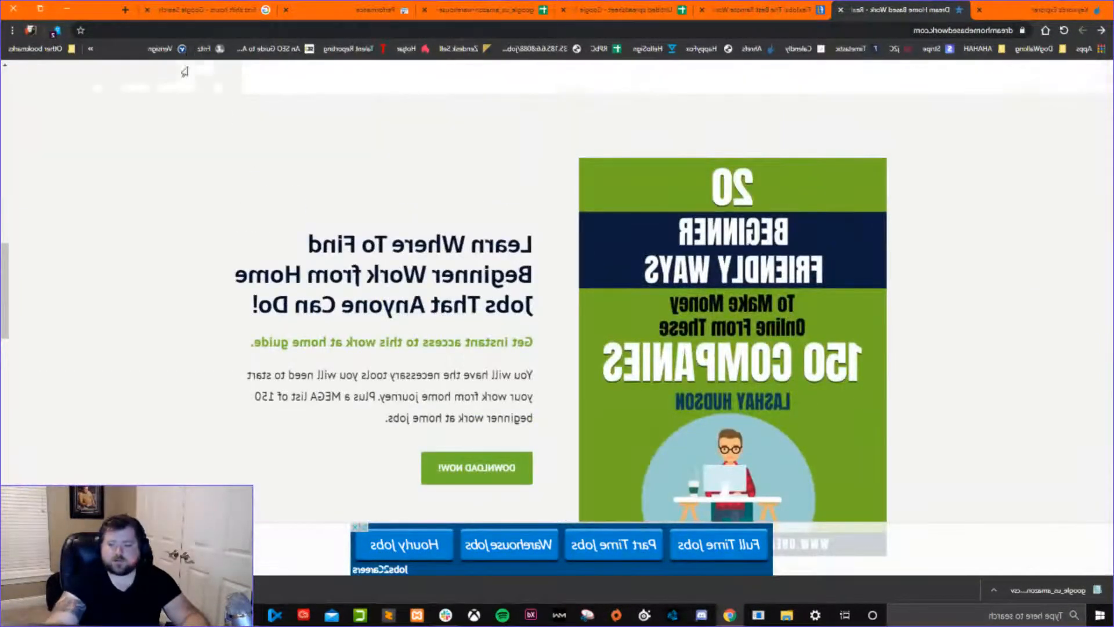
pyautogui.scroll(-15, 249, 278)
pyautogui.scroll(20, 308, 232)
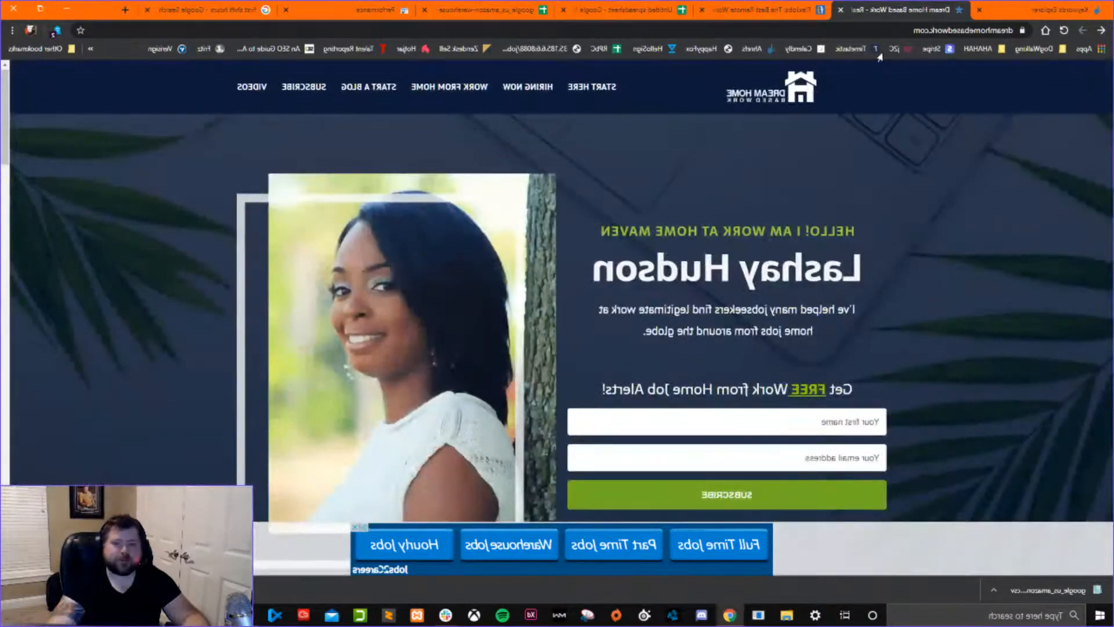
# Copy the home page's web address and open Ahrefs Site Explorer in a new tab.
pyautogui.click(957, 31)
pyautogui.hotkey('ctrl', 'c')
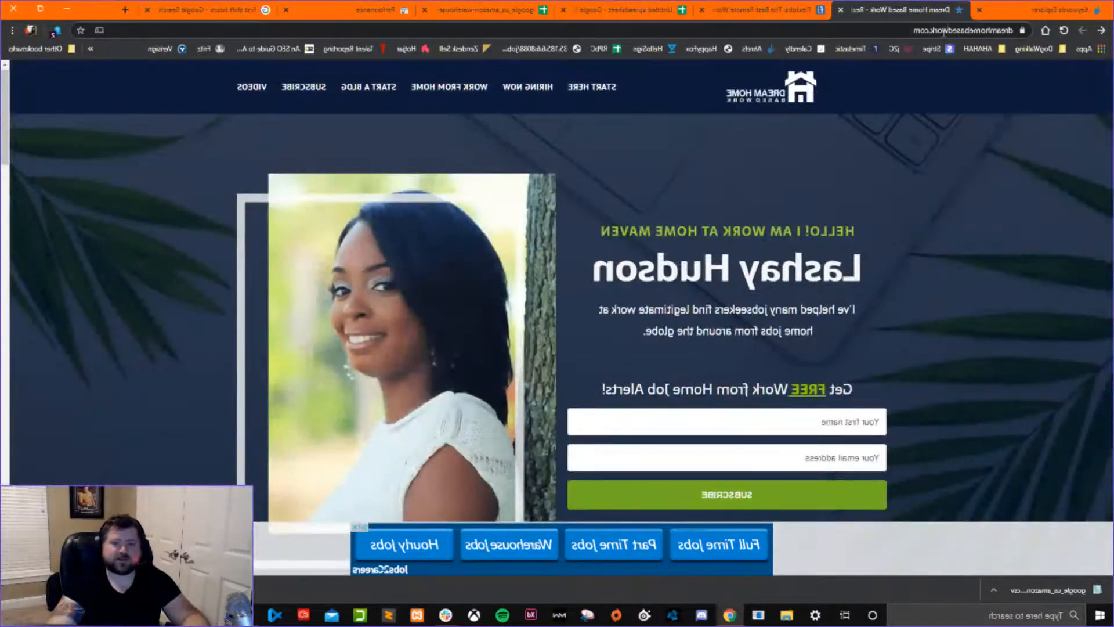
pyautogui.press('Escape')
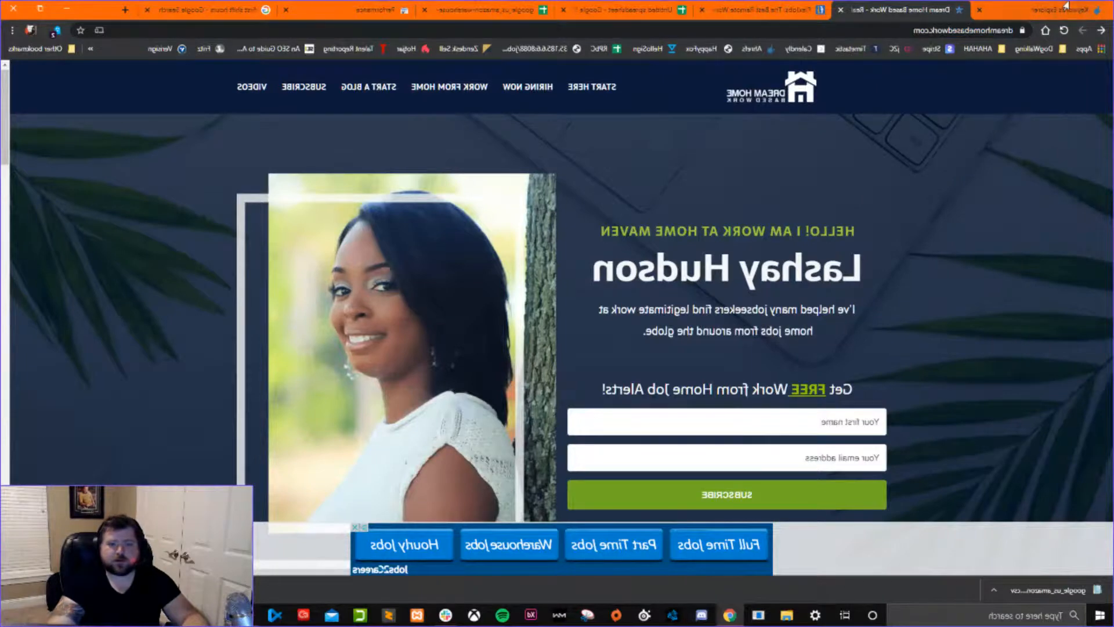
pyautogui.click(1068, 4)
pyautogui.scroll(1, 853, 153)
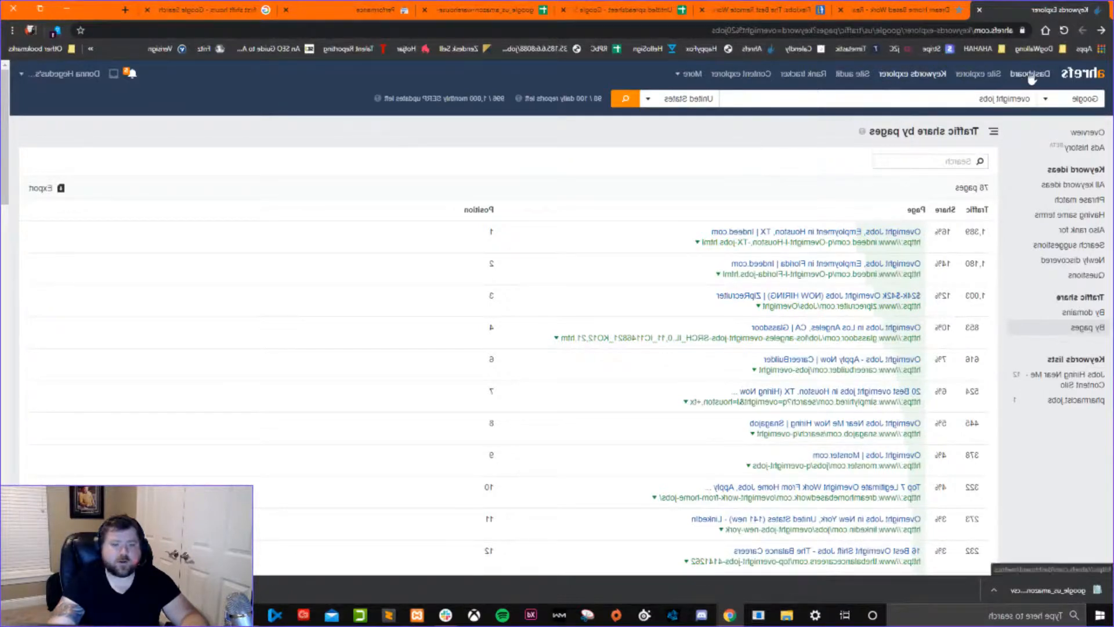
pyautogui.middleClick(965, 75)
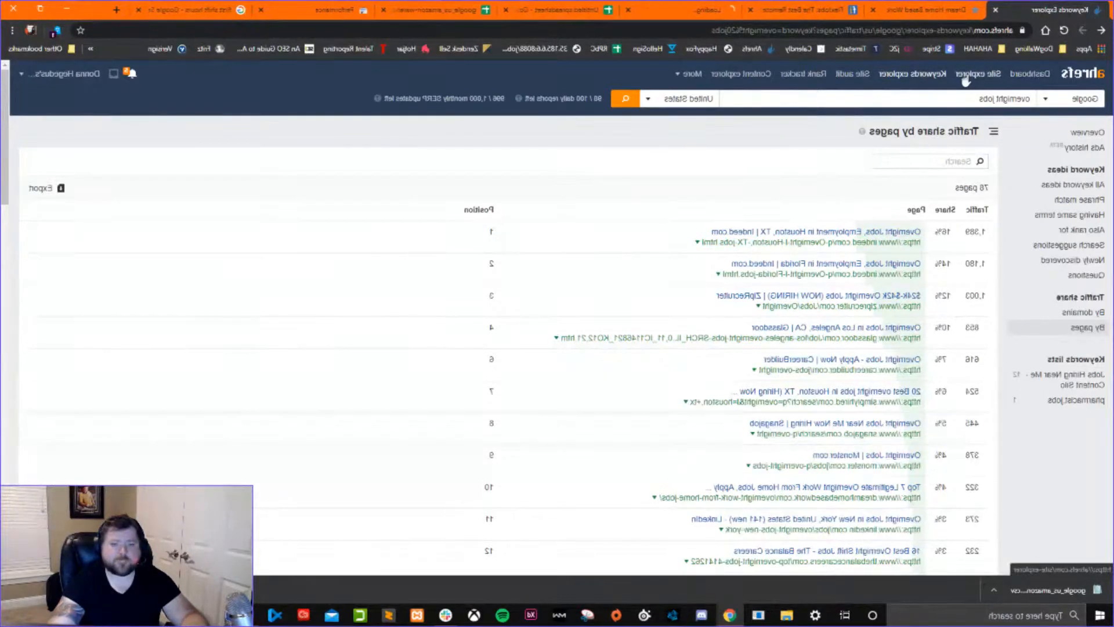
pyautogui.click(901, 12)
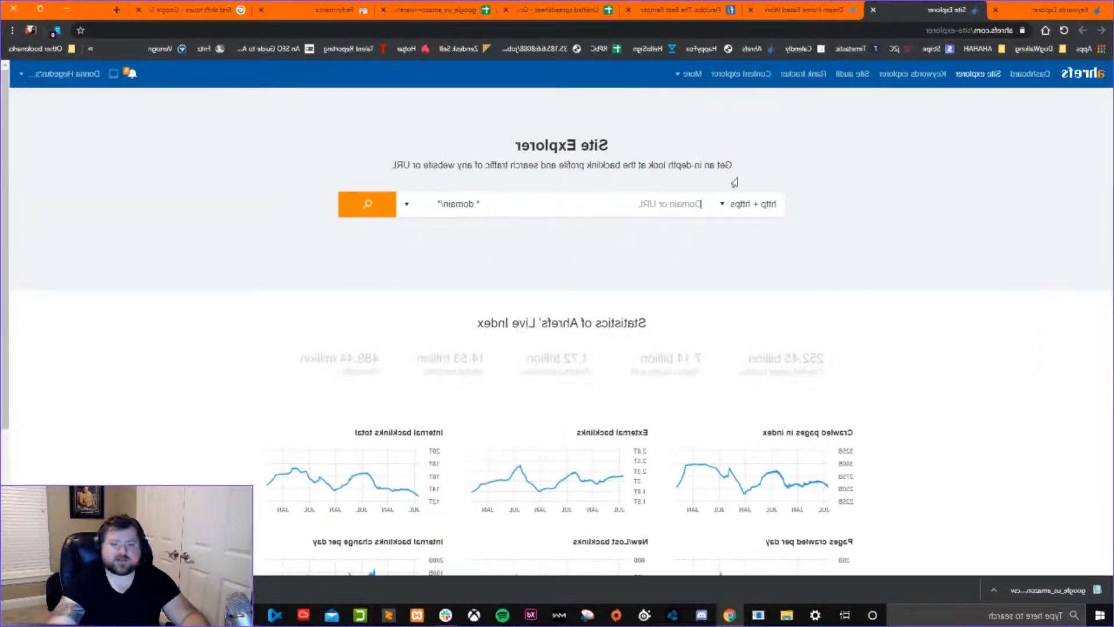
pyautogui.click(662, 204)
pyautogui.hotkey('ctrl', 'v')
pyautogui.click(368, 204)
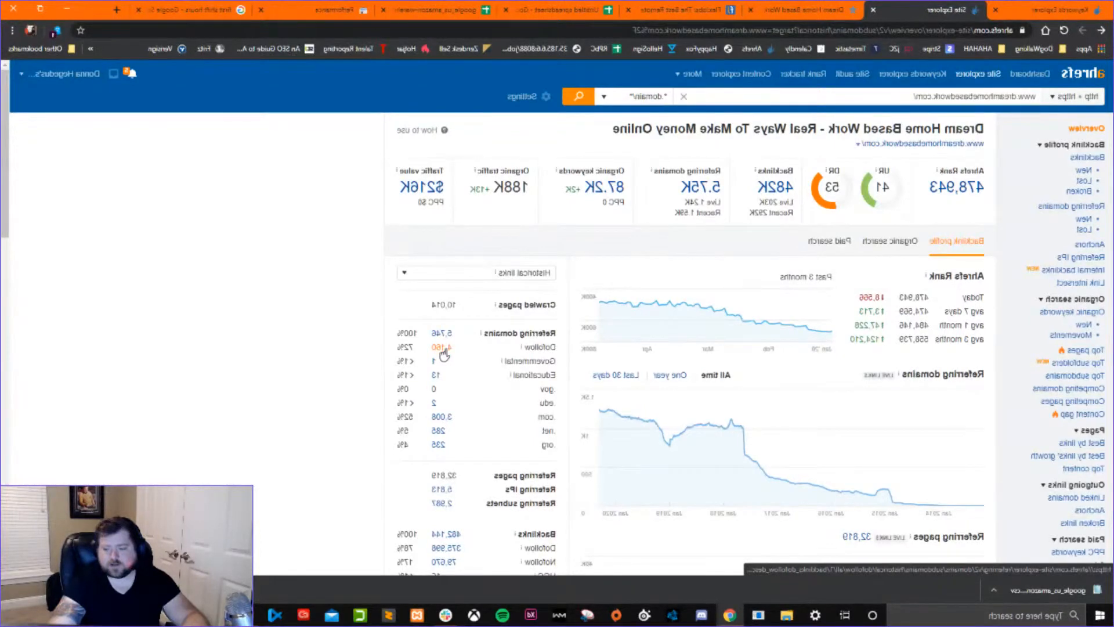
# Examine the domain's backlink profile, including referring domains, dofollow and nofollow backlinks, URL rating distribution and new and lost domains.
pyautogui.scroll(-2, 430, 438)
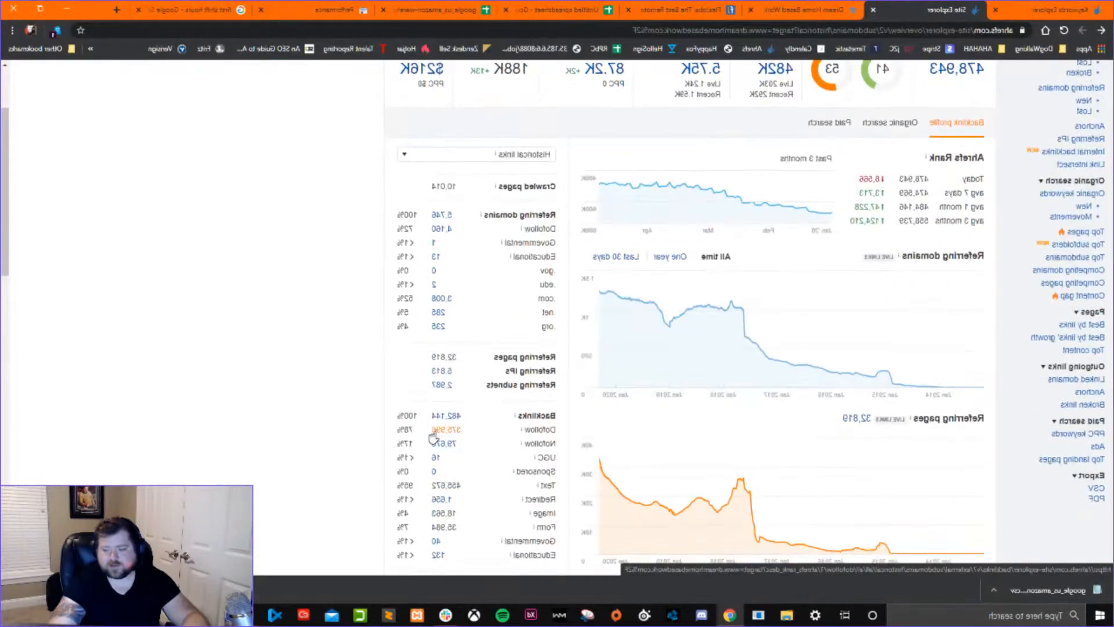
pyautogui.scroll(-3, 432, 438)
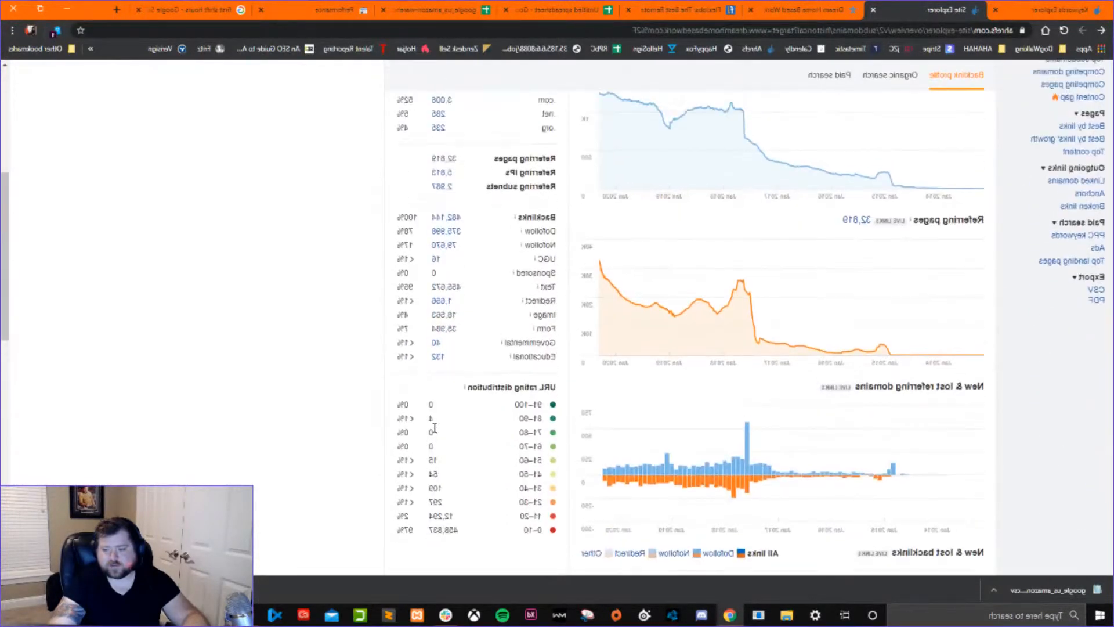
pyautogui.scroll(1, 433, 374)
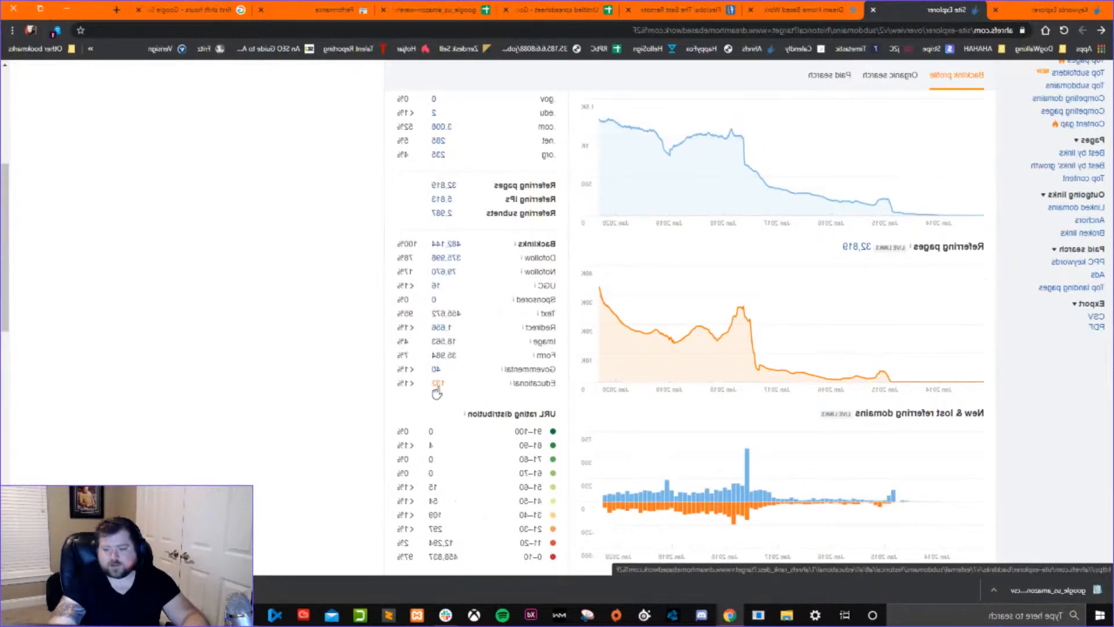
pyautogui.scroll(5, 450, 473)
pyautogui.scroll(-5, 1063, 413)
pyautogui.scroll(5, 1064, 413)
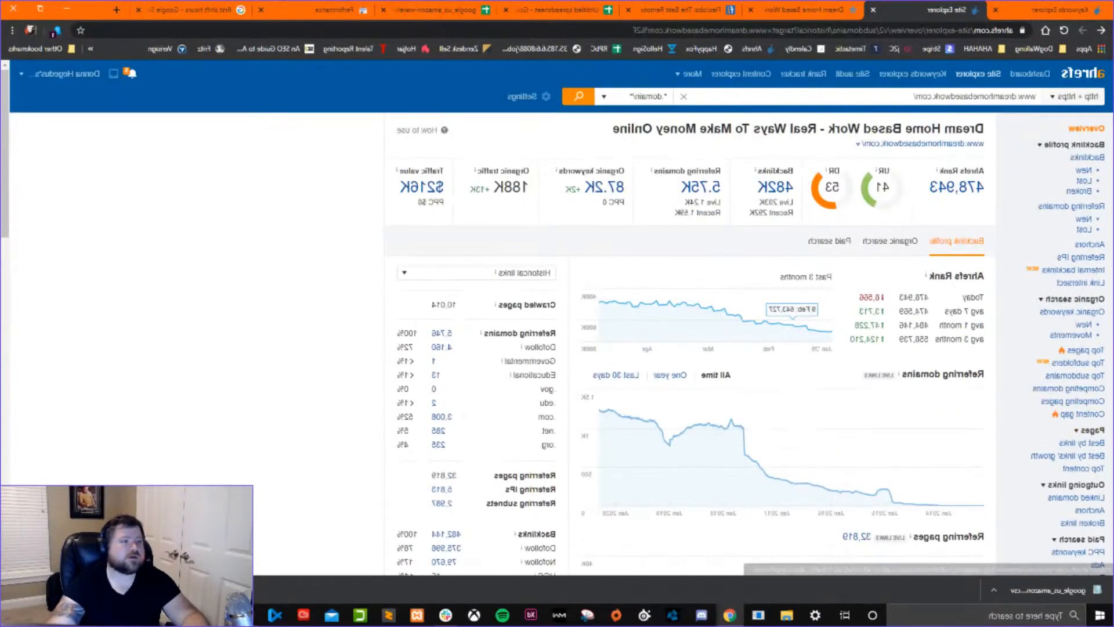